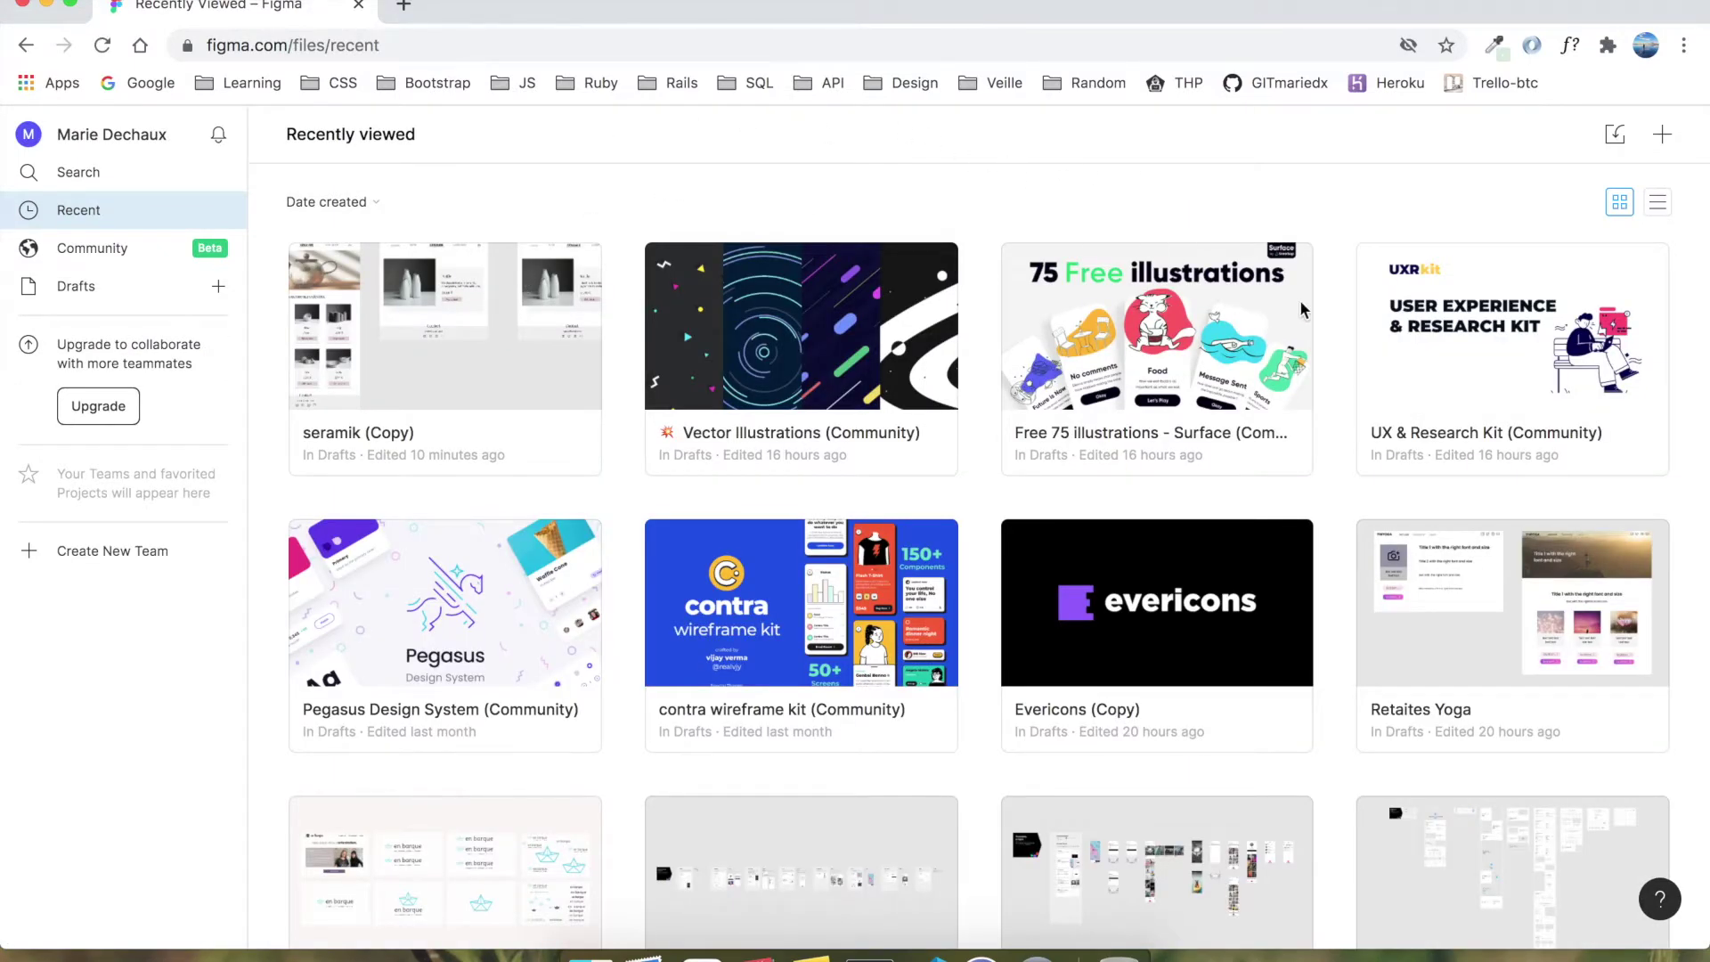
Step: Open the "seramik (Copy)" design file from the recently viewed files
{"action": "scroll", "coordinate": [1242, 572], "scroll_direction": "down", "scroll_amount": 1}
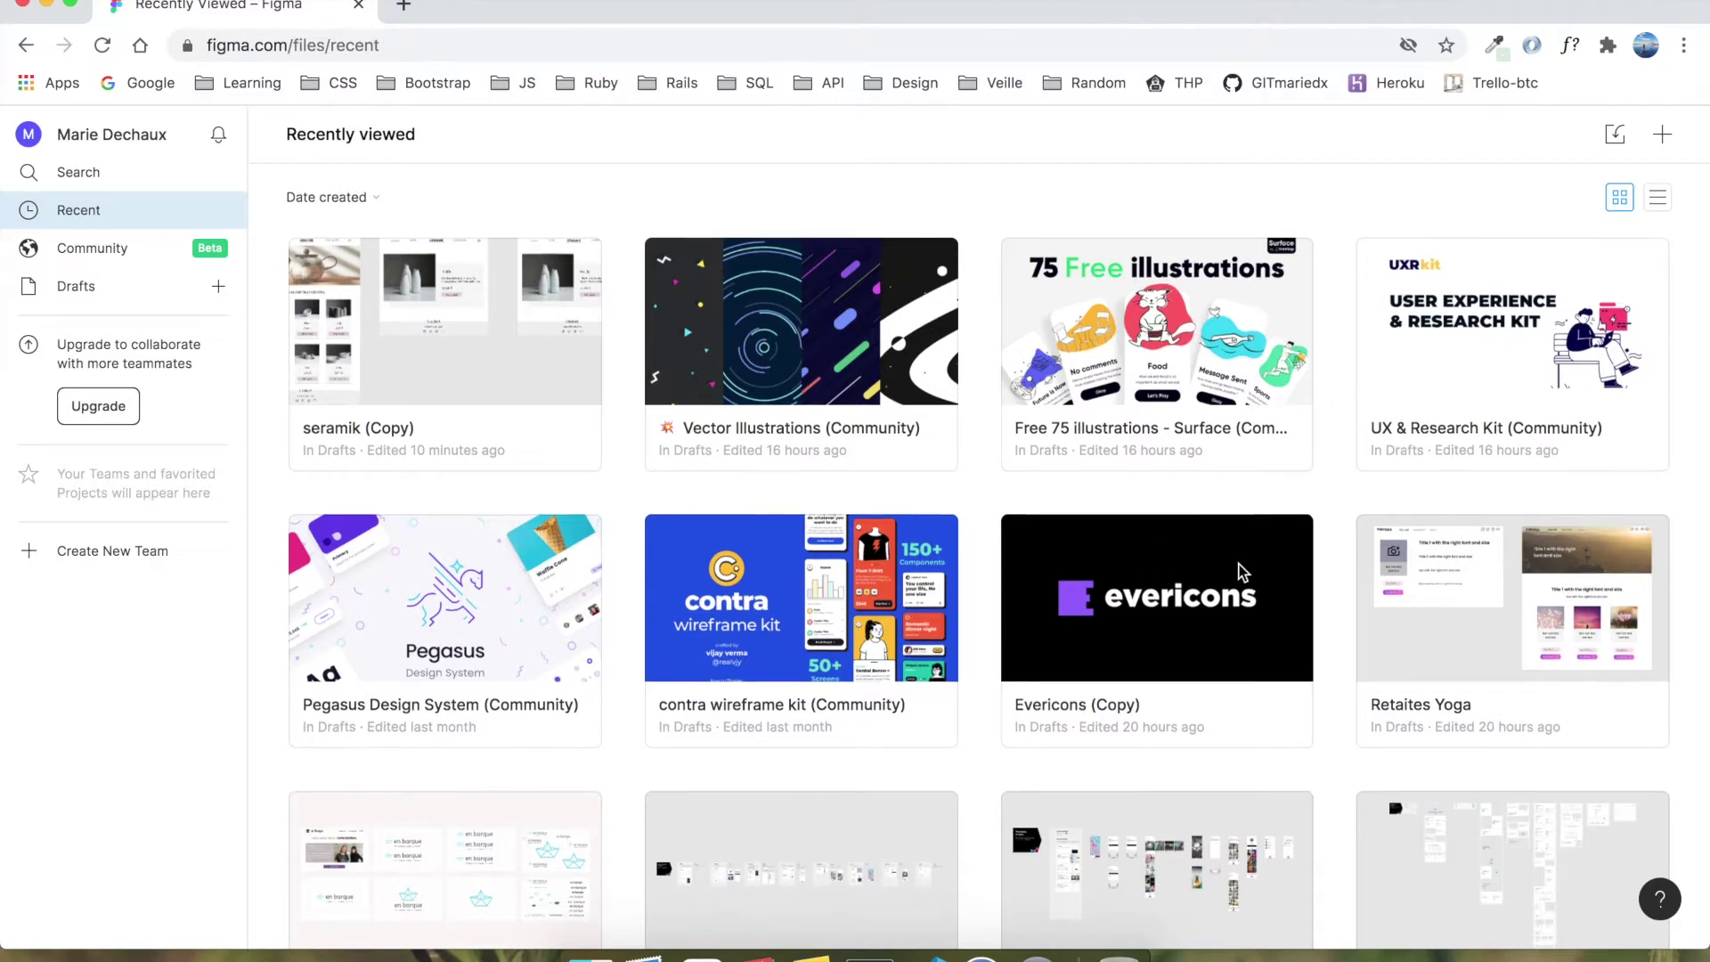
{"action": "scroll", "coordinate": [1242, 571], "scroll_direction": "down", "scroll_amount": 3}
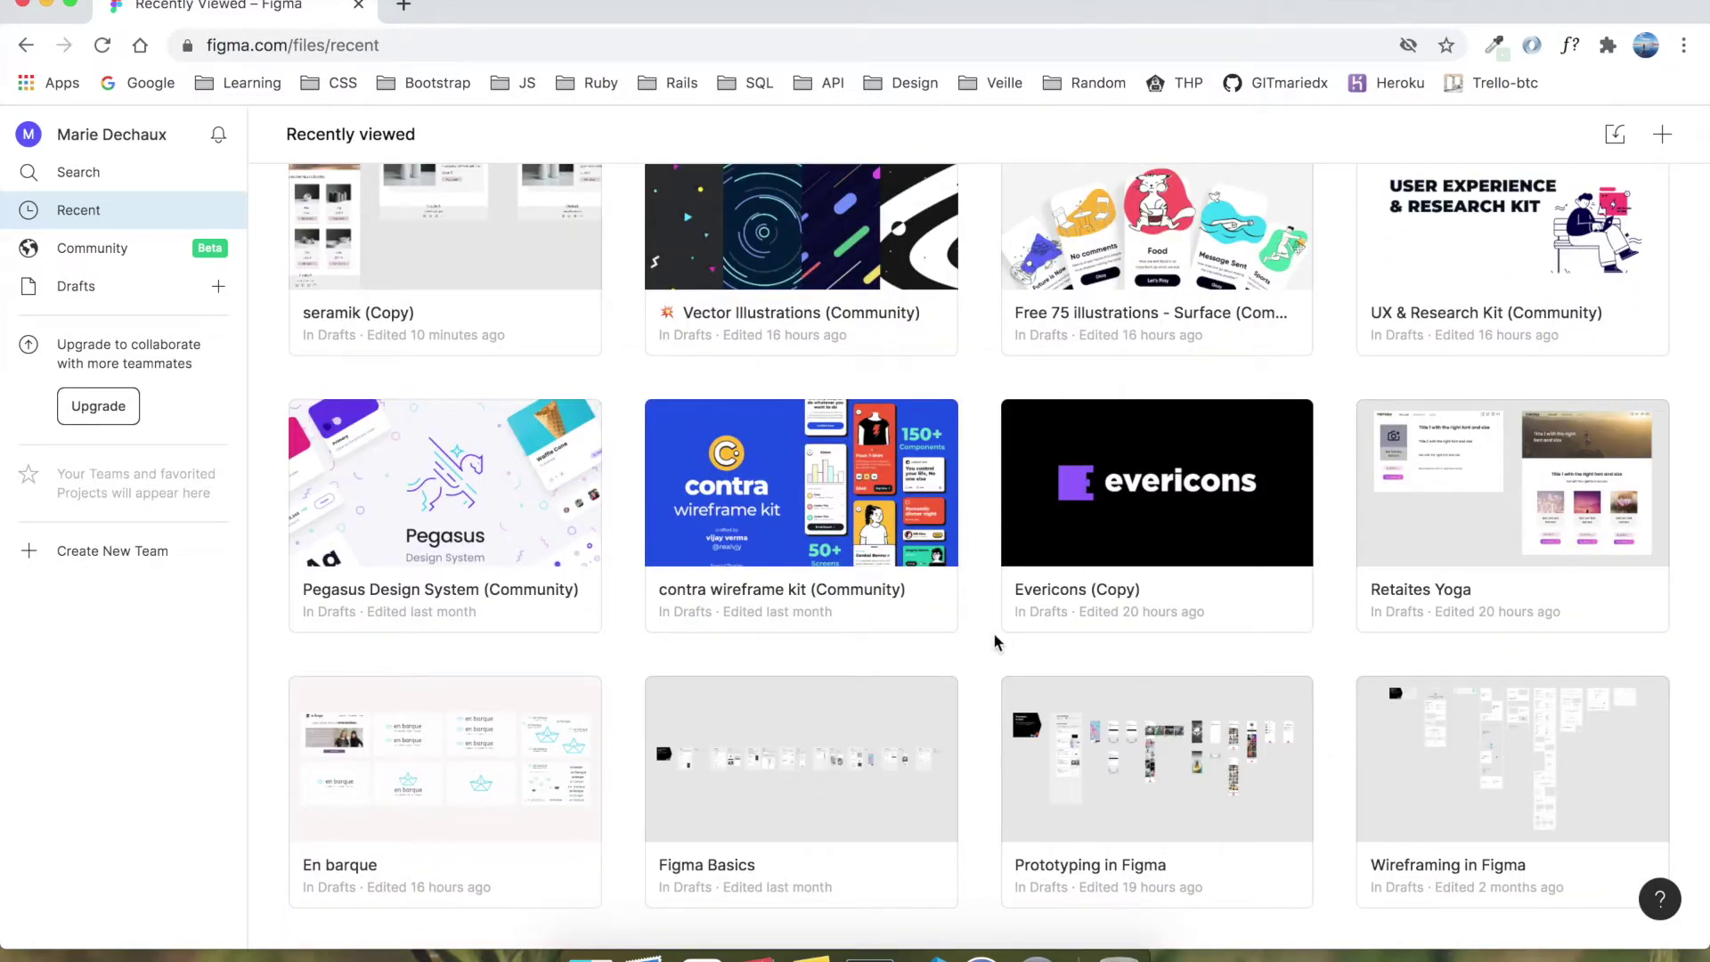
{"action": "scroll", "coordinate": [1000, 643], "scroll_direction": "up", "scroll_amount": 3}
{"action": "left_click", "coordinate": [496, 341]}
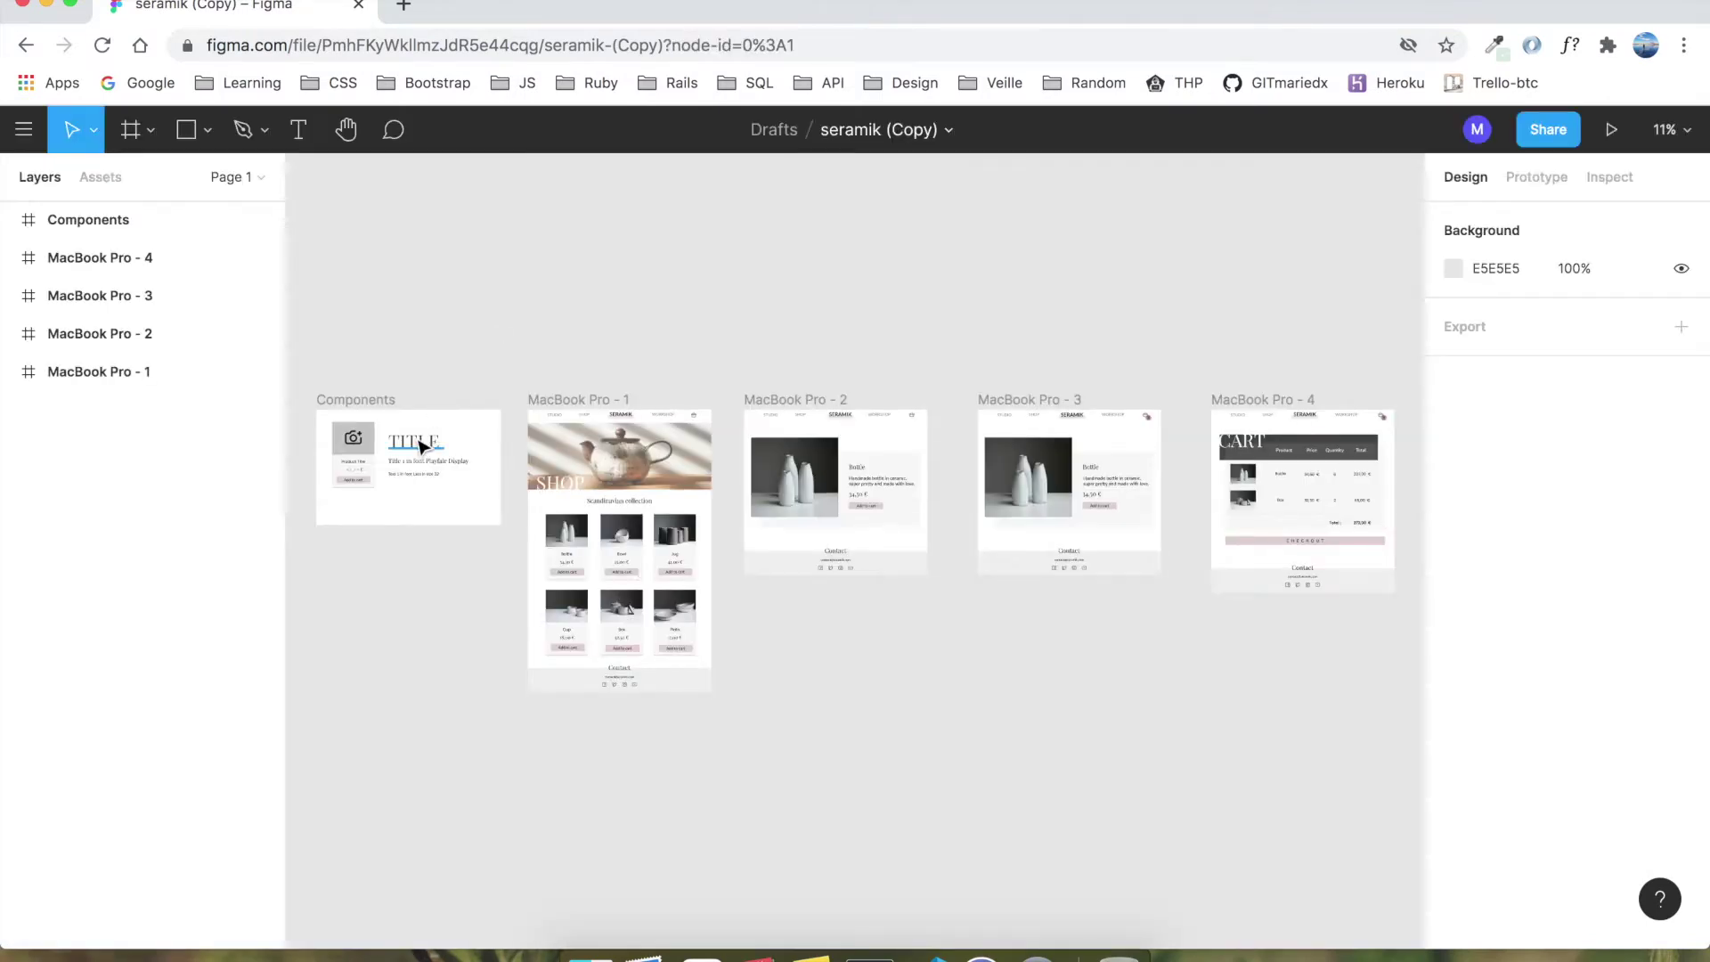
{"action": "scroll", "coordinate": [462, 419], "scroll_direction": "down", "scroll_amount": 1}
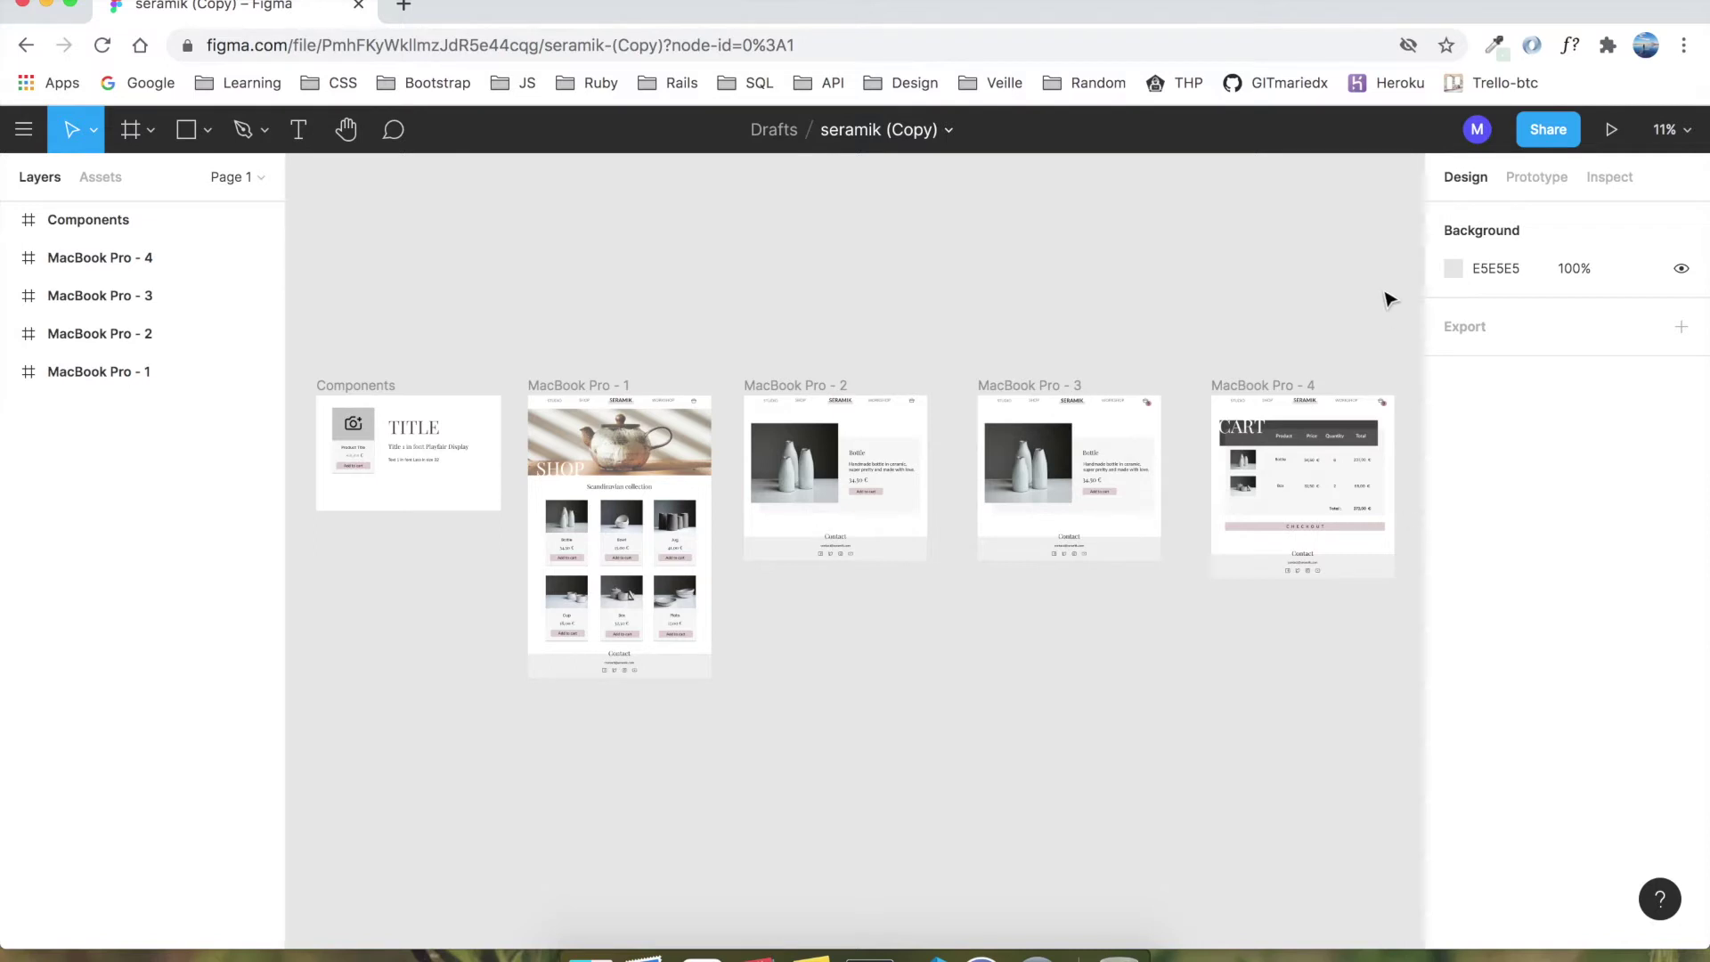
Step: Present the prototype full screen and look over the shop page from the header image to the contact footer
{"action": "left_click", "coordinate": [1611, 129]}
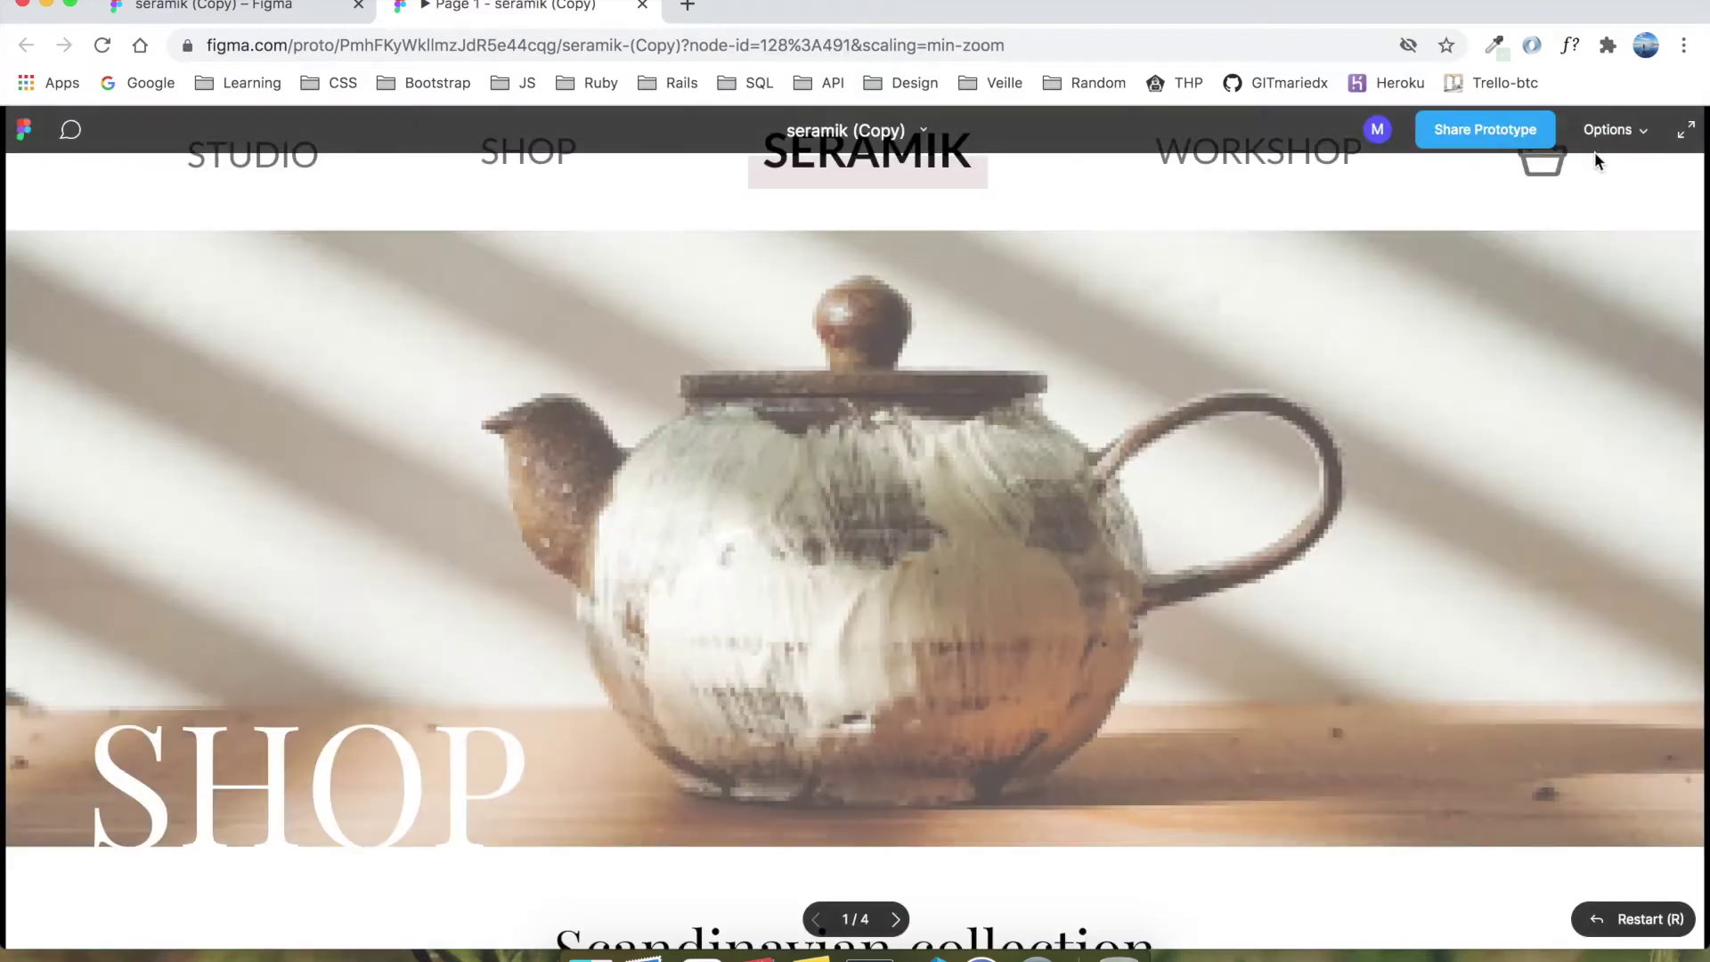
{"action": "left_click", "coordinate": [1698, 131]}
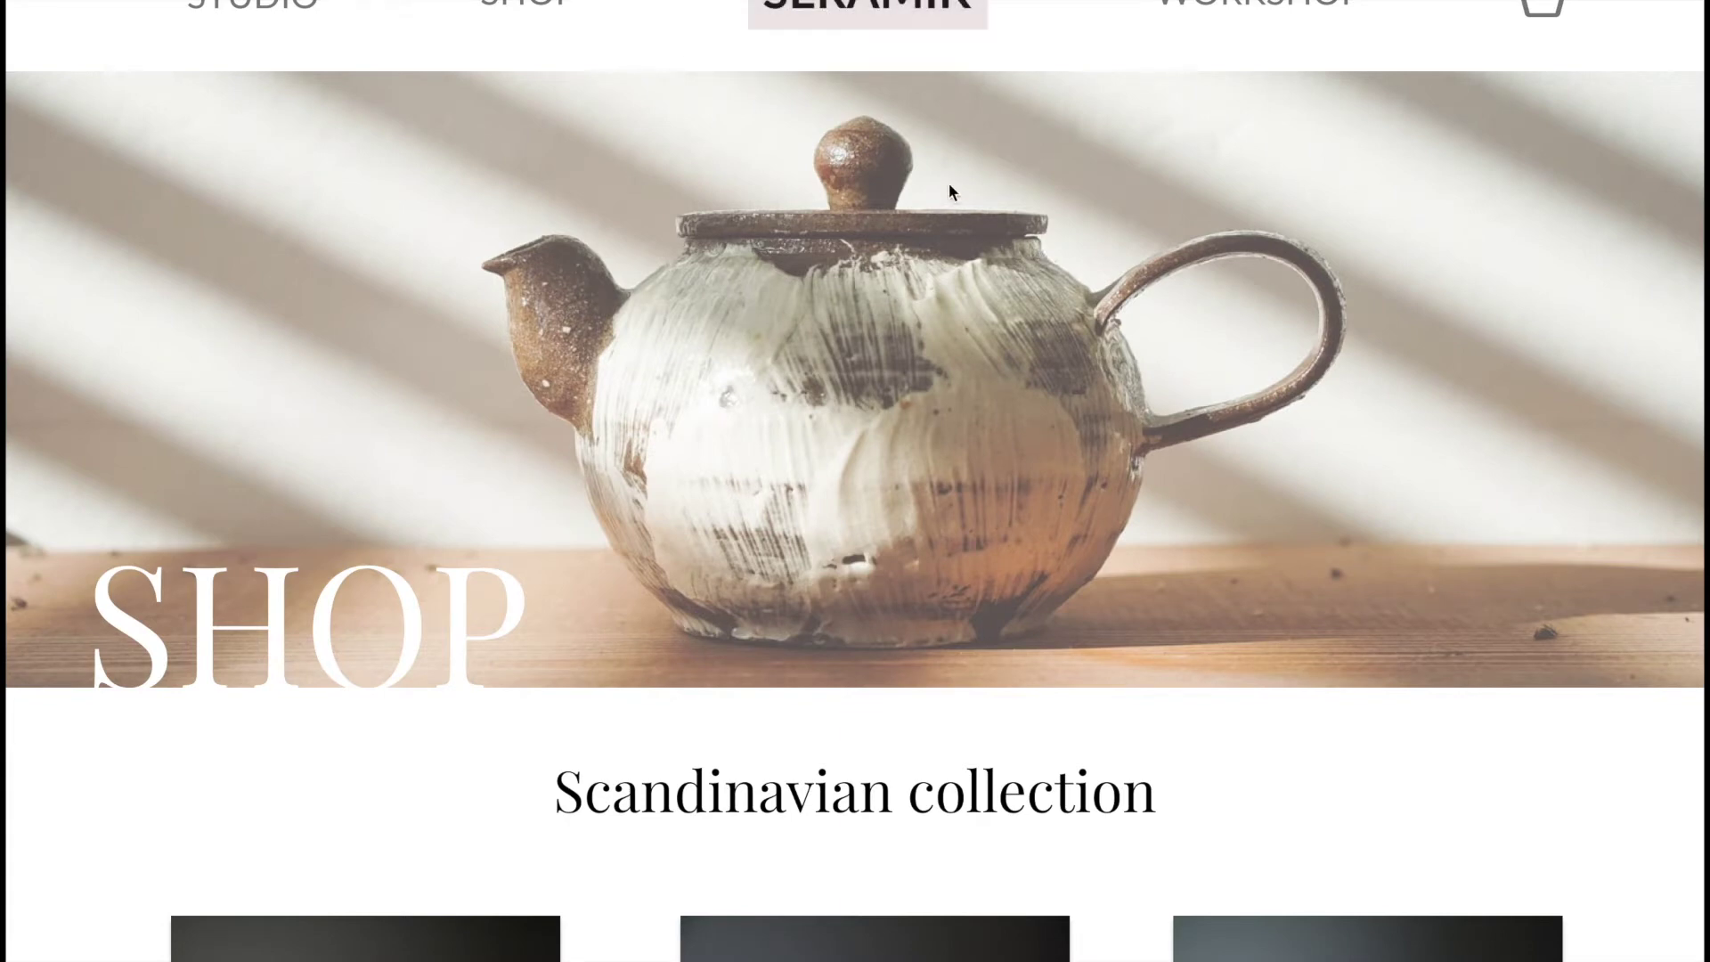
{"action": "scroll", "coordinate": [627, 333], "scroll_direction": "down", "scroll_amount": 10}
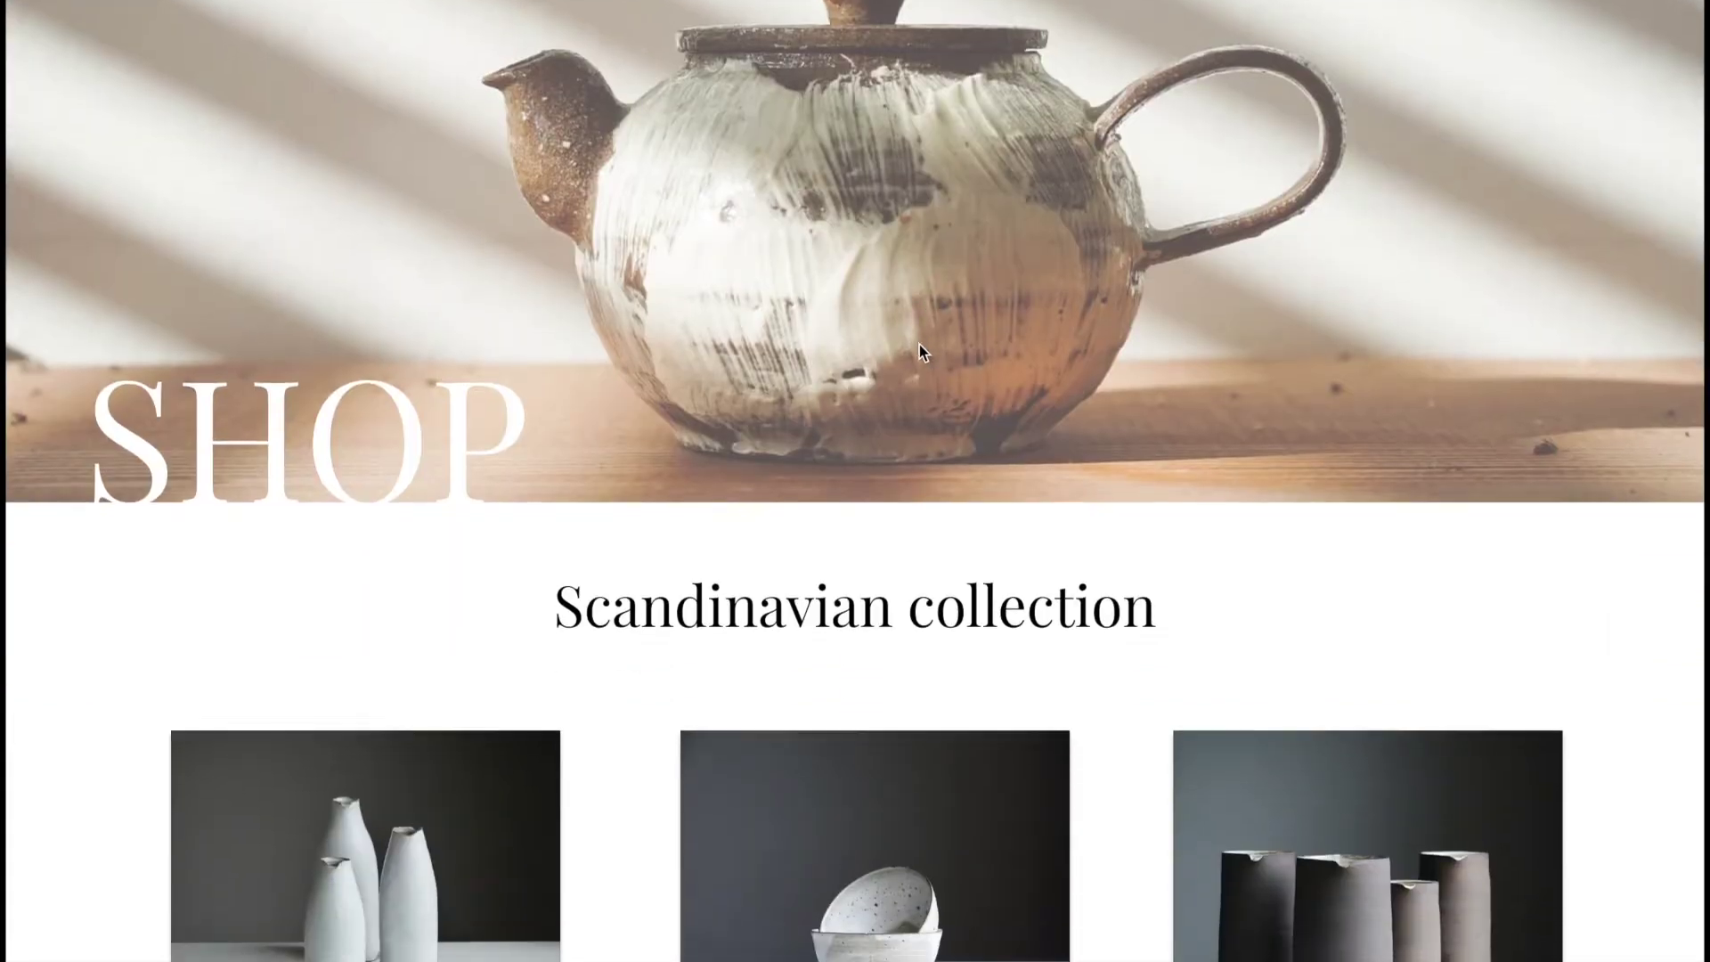
{"action": "scroll", "coordinate": [478, 336], "scroll_direction": "down", "scroll_amount": 7}
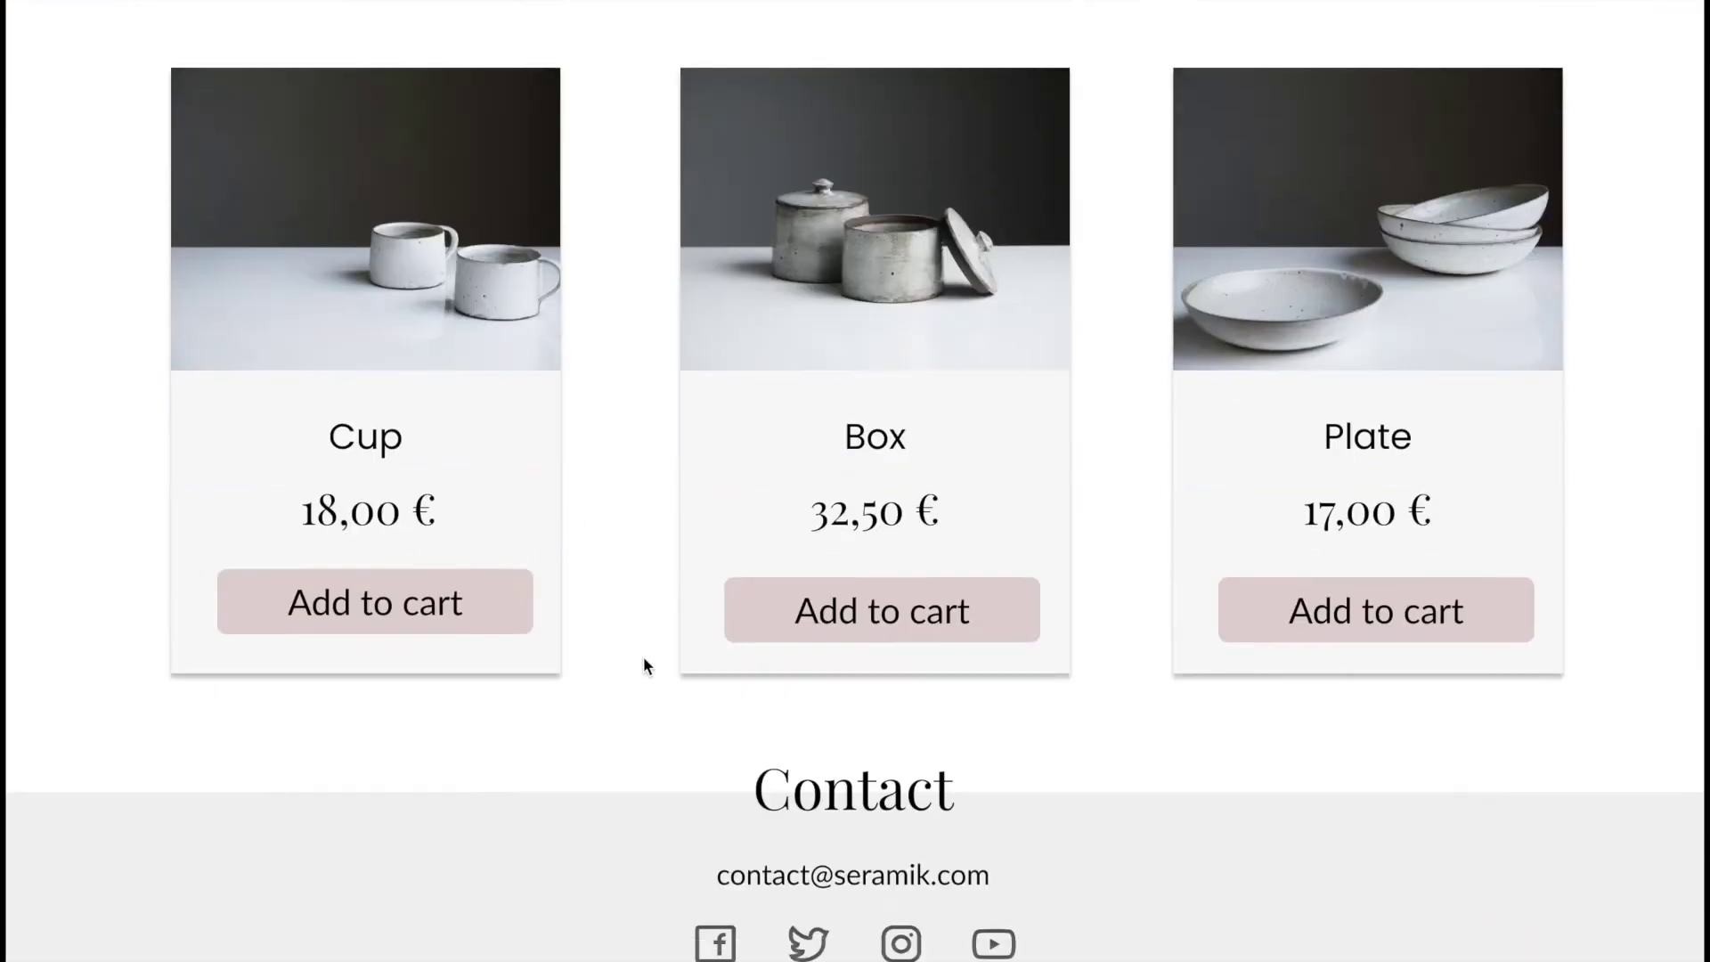
{"action": "scroll", "coordinate": [848, 801], "scroll_direction": "up", "scroll_amount": 15}
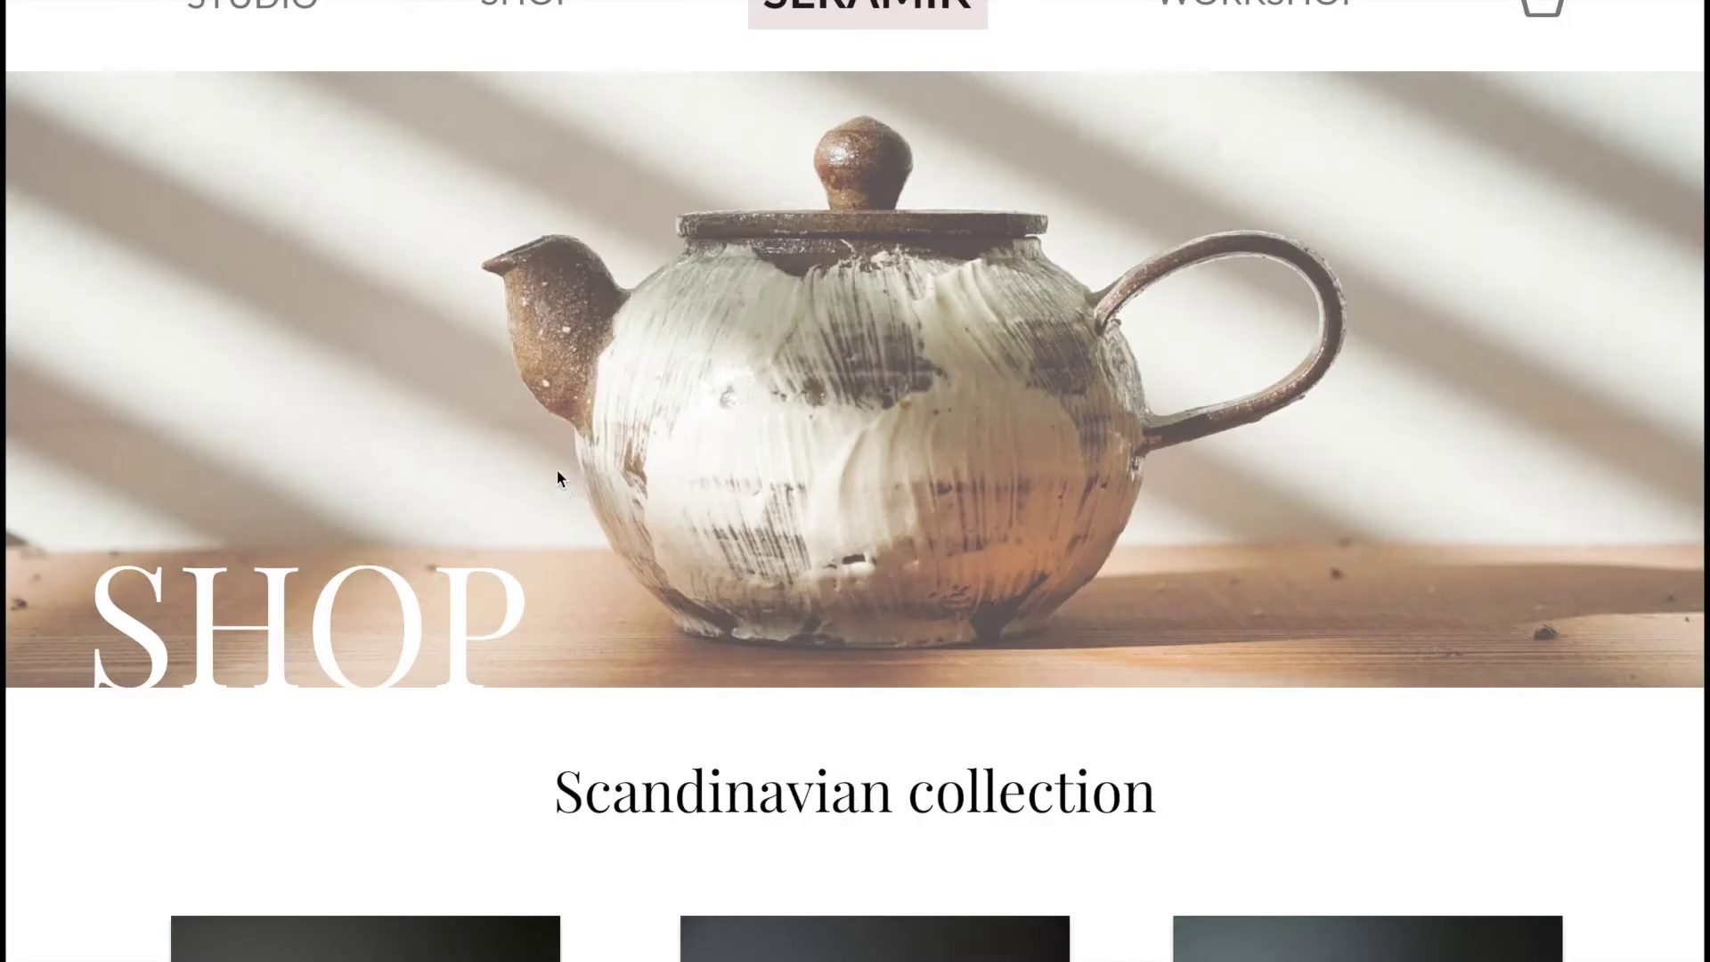
{"action": "scroll", "coordinate": [634, 391], "scroll_direction": "down", "scroll_amount": 4}
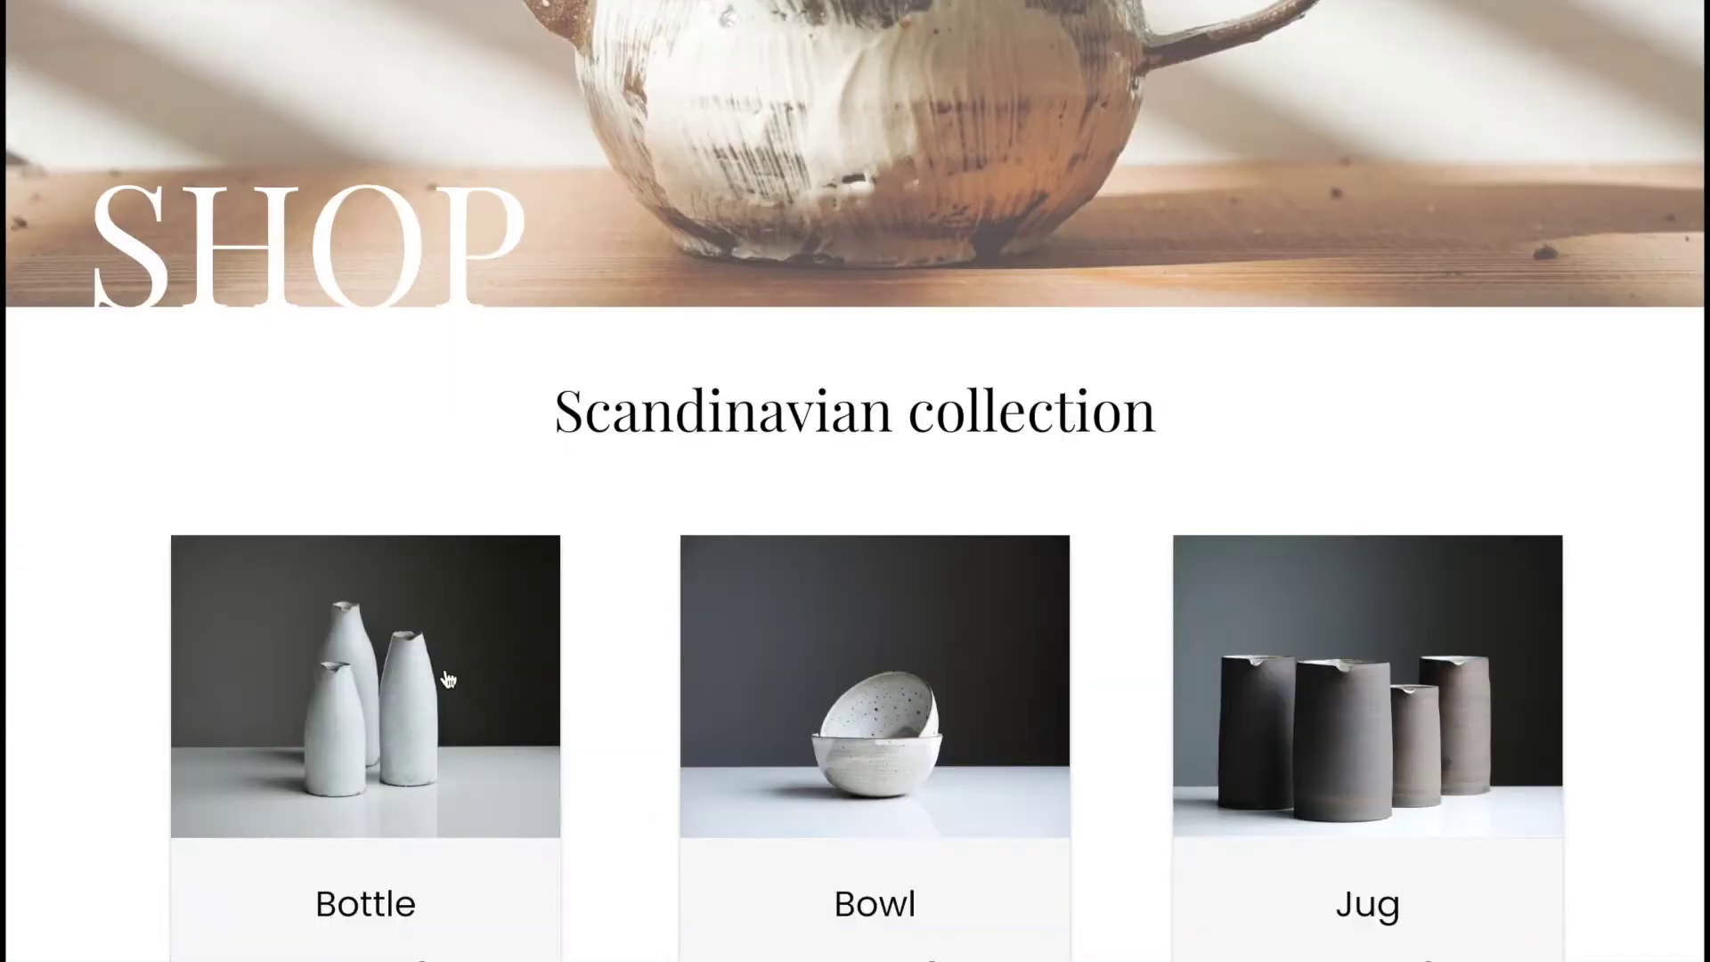
Step: Open the Bottle product page from the prototype's shop page, view its details, and add the bottle to the cart
{"action": "left_click", "coordinate": [448, 680]}
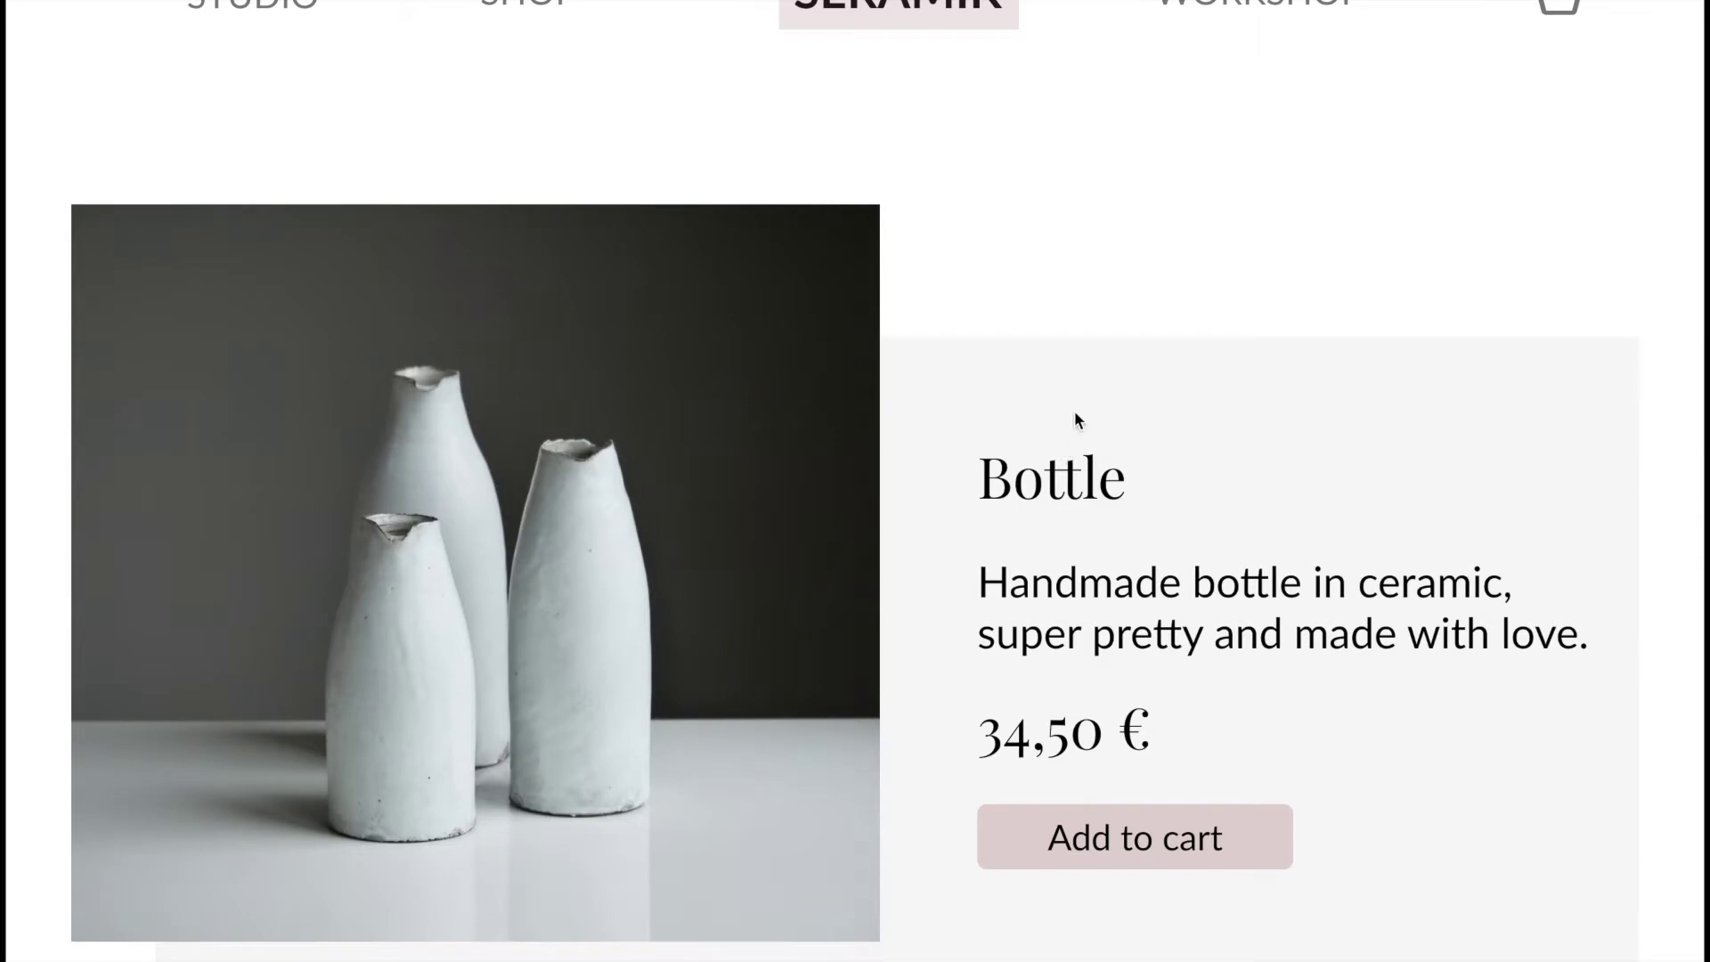
{"action": "scroll", "coordinate": [1077, 409], "scroll_direction": "down", "scroll_amount": 2}
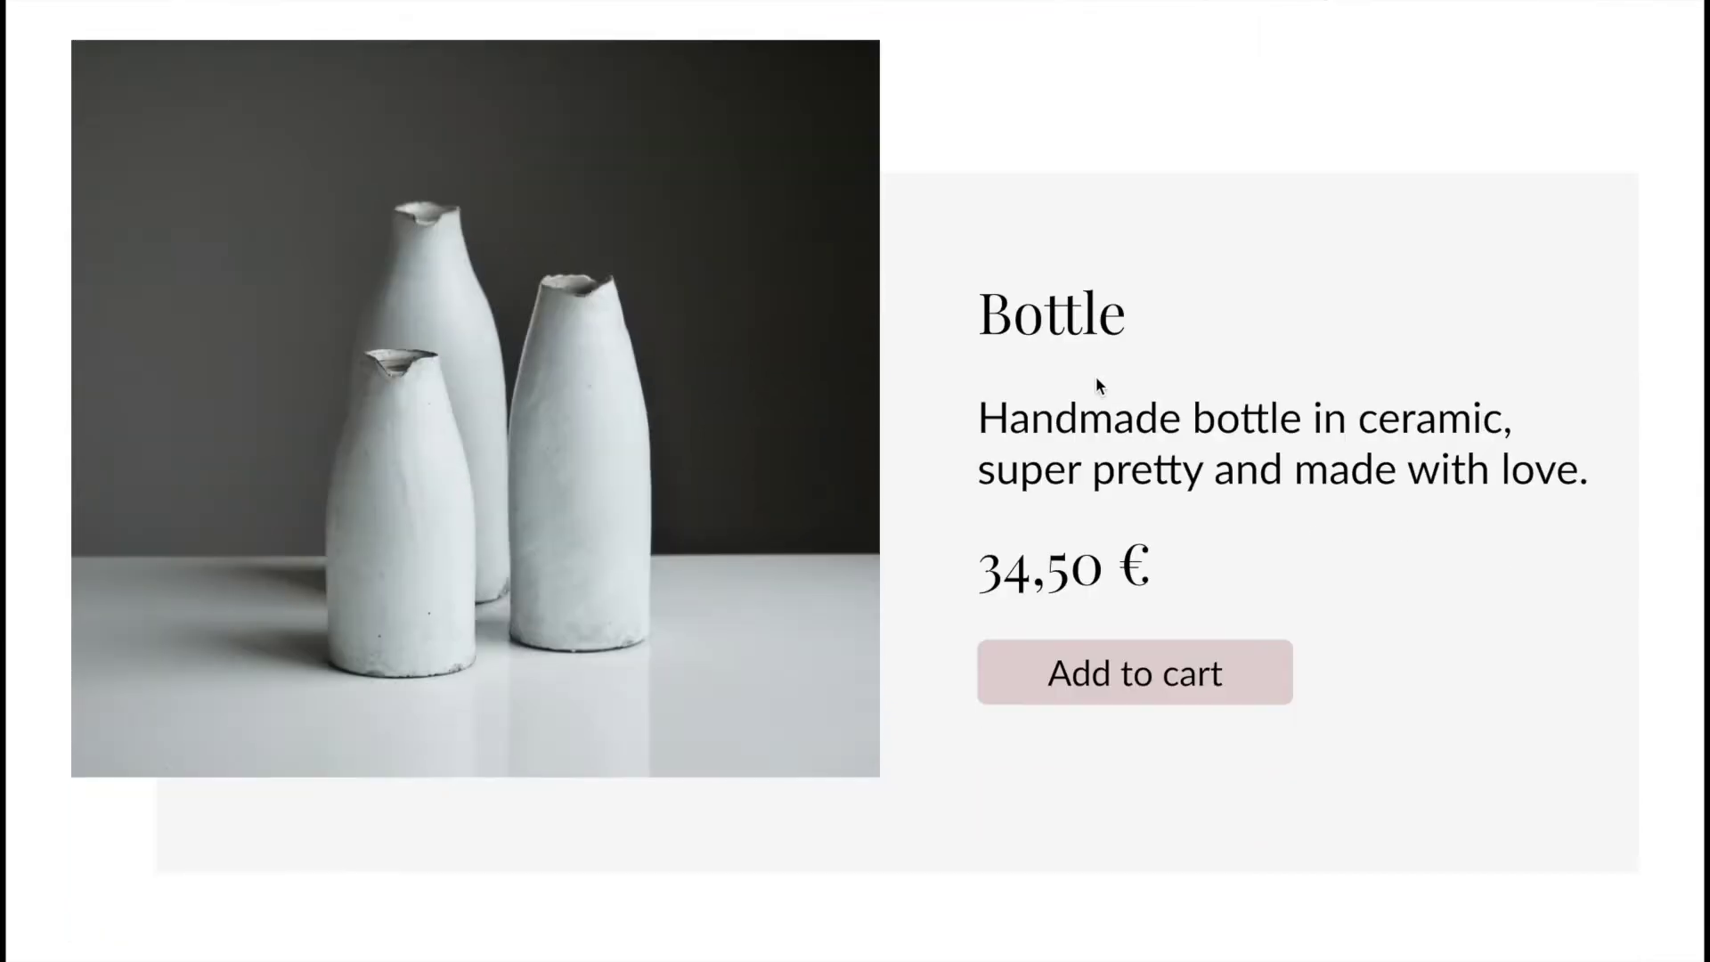
{"action": "scroll", "coordinate": [1119, 644], "scroll_direction": "down", "scroll_amount": 4}
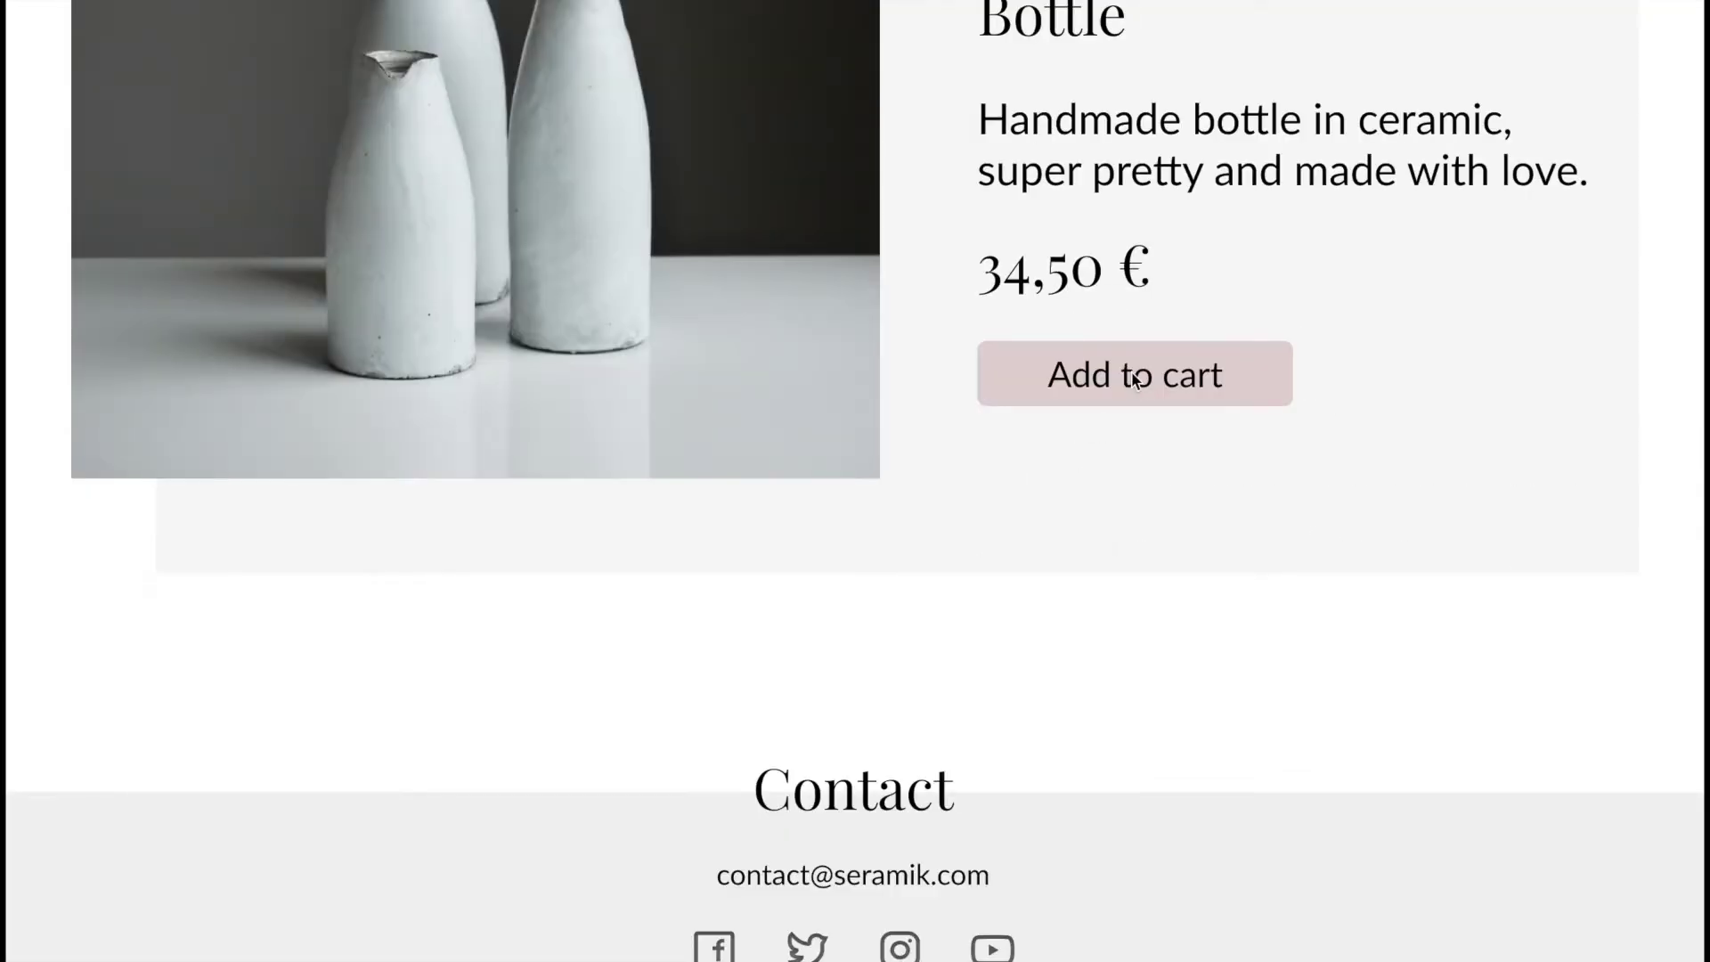
{"action": "scroll", "coordinate": [1134, 381], "scroll_direction": "up", "scroll_amount": 6}
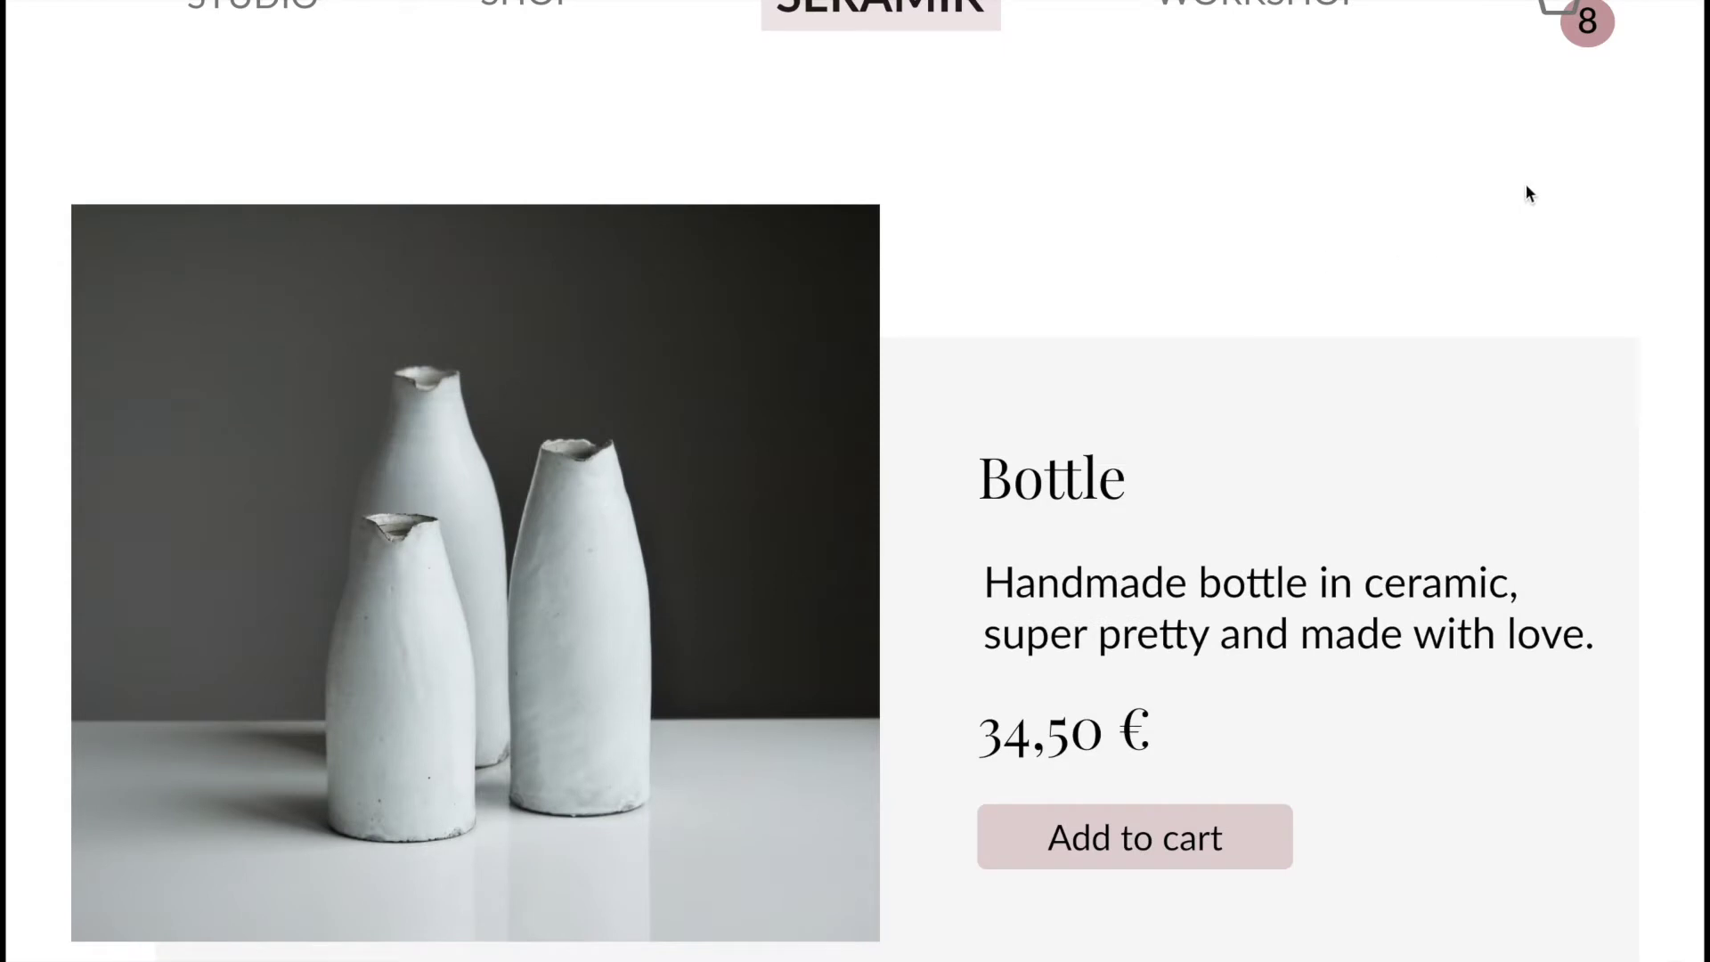
Step: Open the prototype's cart page and examine the product table, checkout button and contact footer
{"action": "left_click", "coordinate": [1551, 12]}
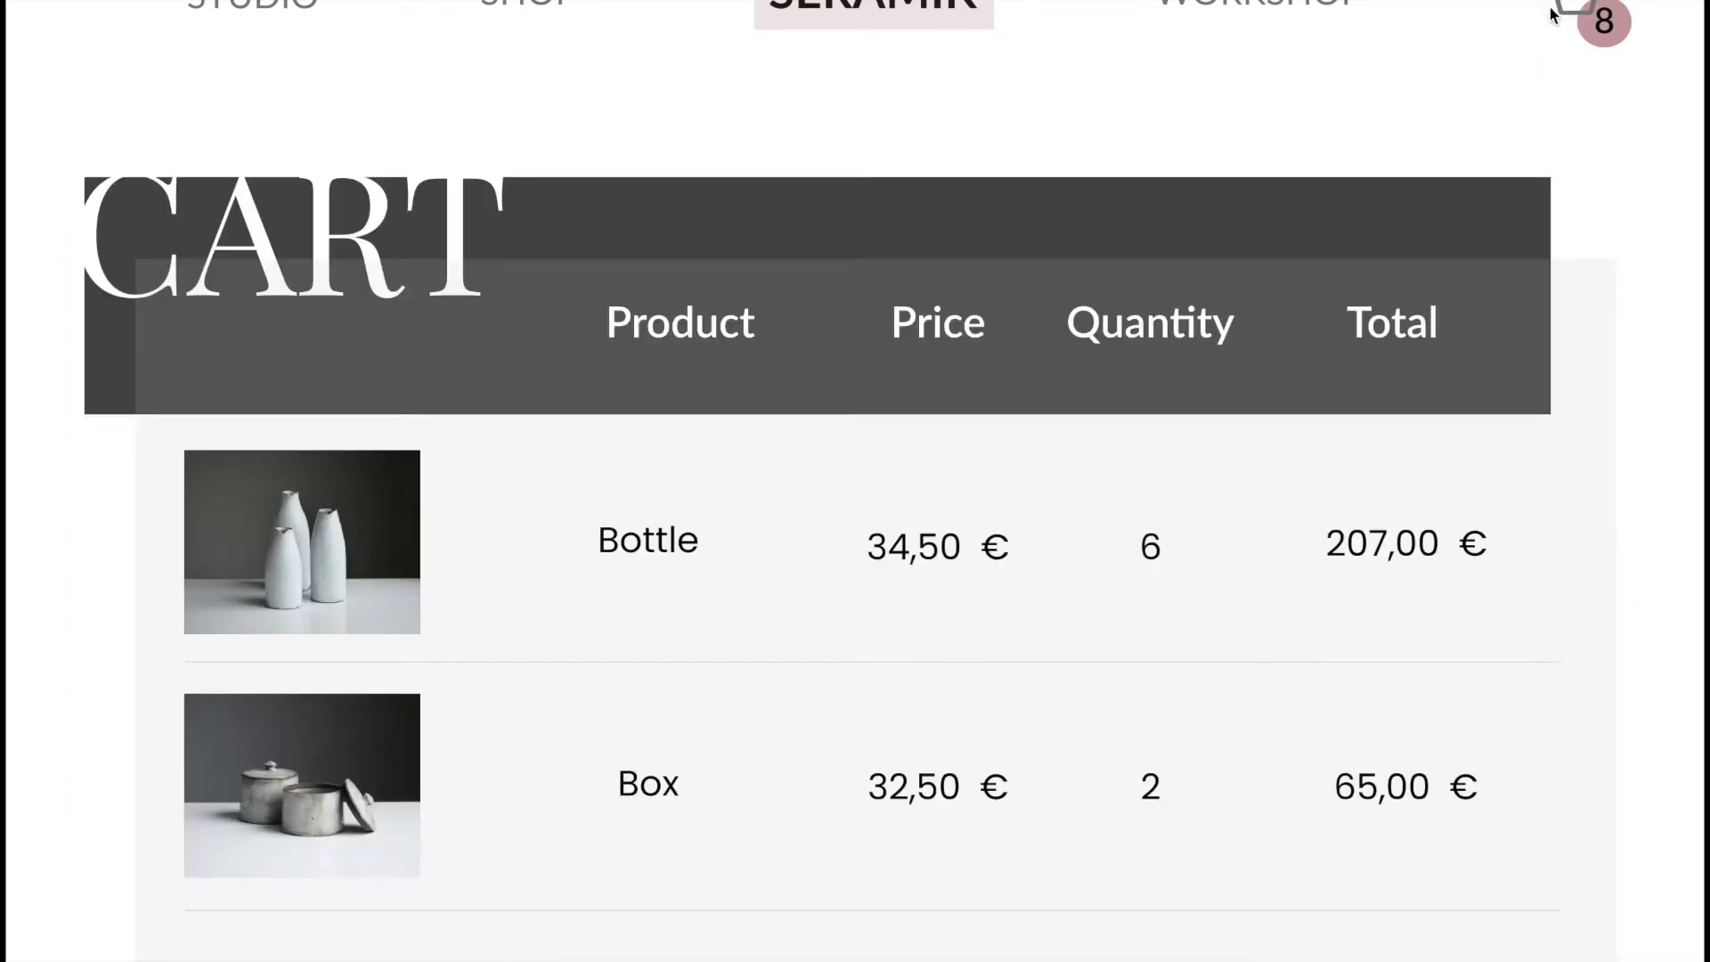
{"action": "scroll", "coordinate": [602, 226], "scroll_direction": "down", "scroll_amount": 3}
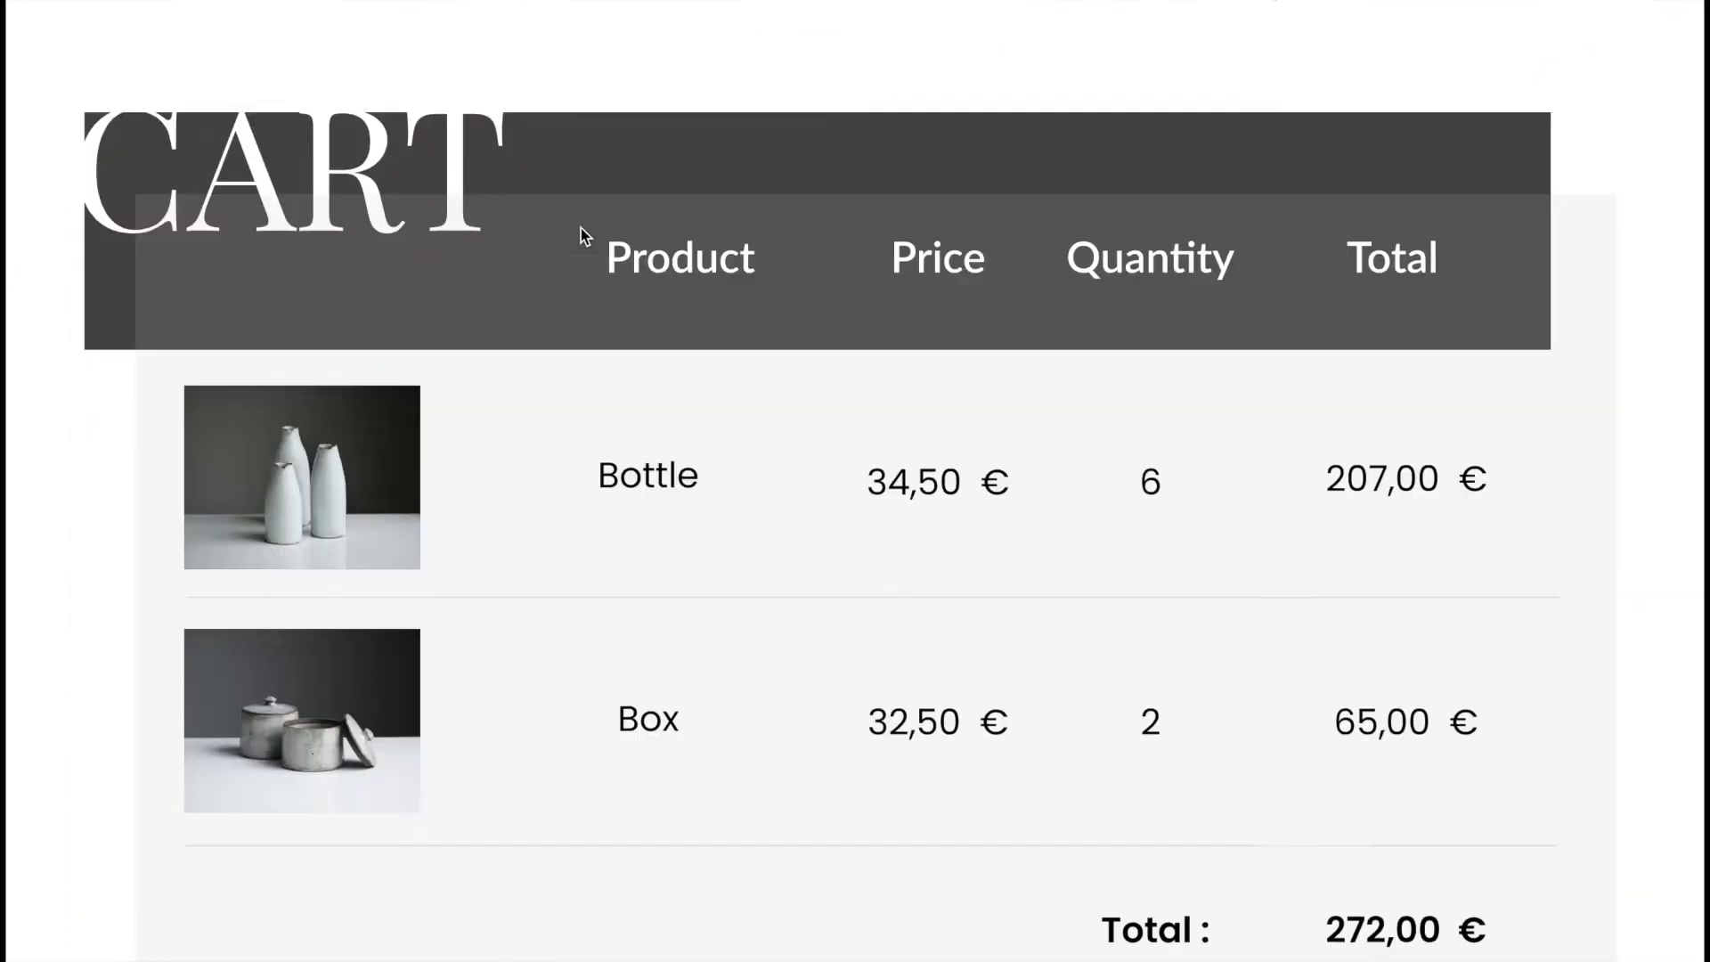
{"action": "scroll", "coordinate": [757, 494], "scroll_direction": "down", "scroll_amount": 1}
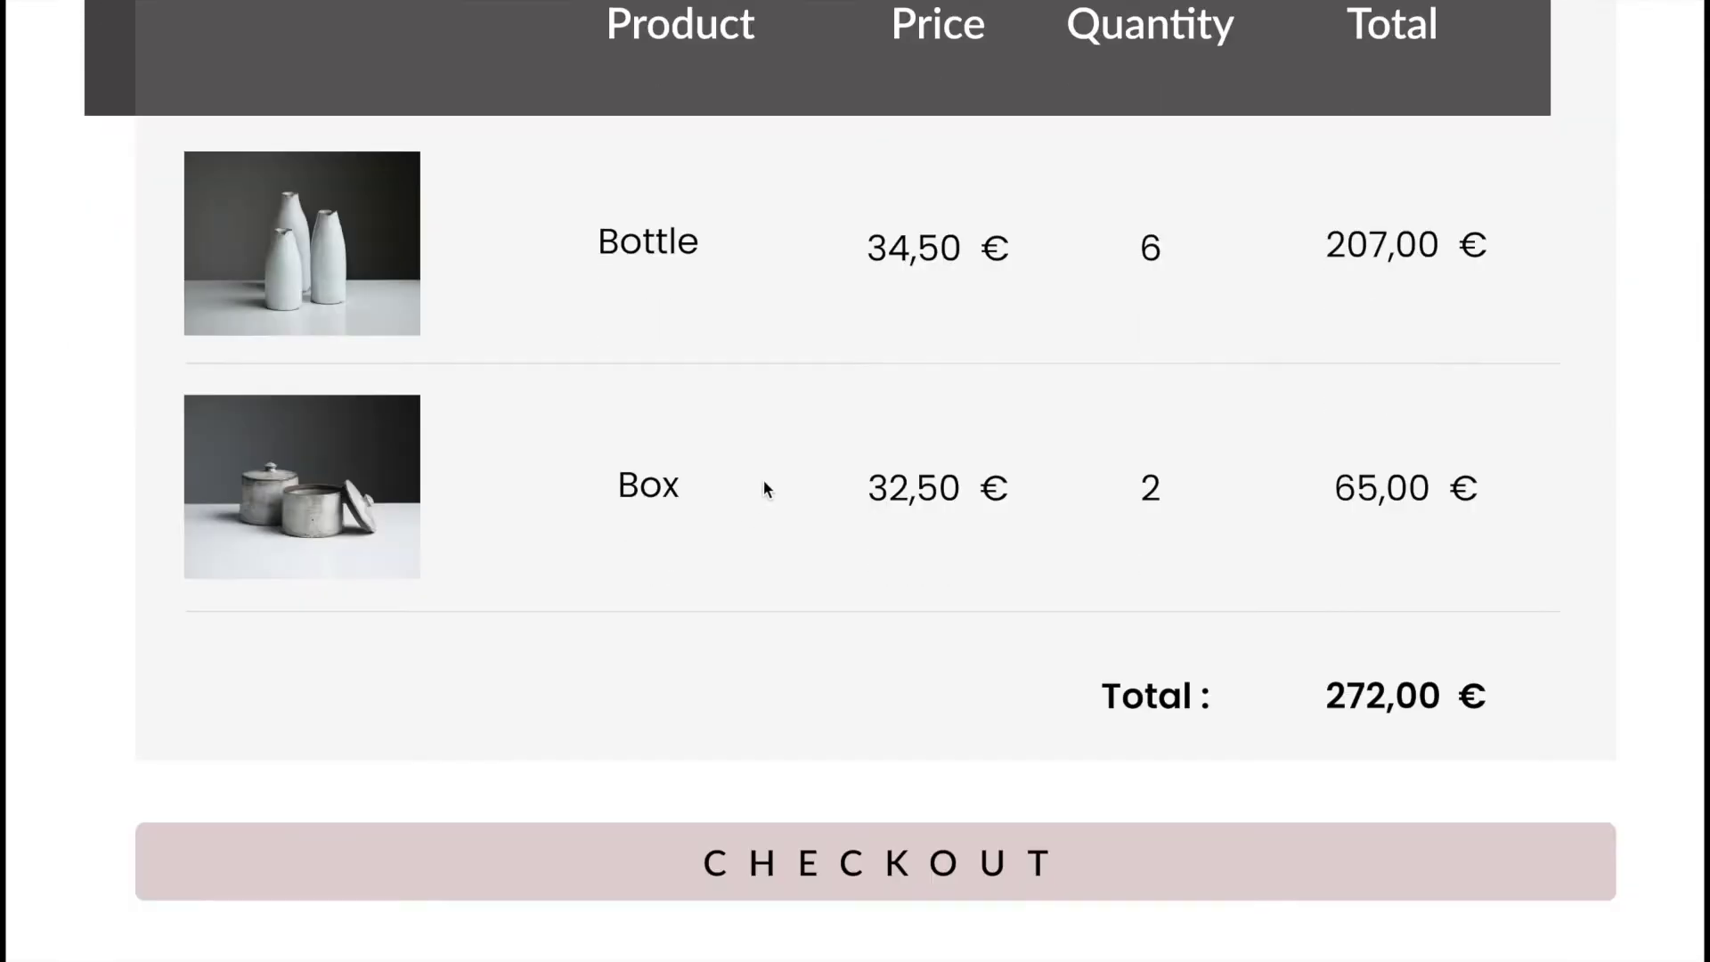
{"action": "scroll", "coordinate": [882, 467], "scroll_direction": "down", "scroll_amount": 4}
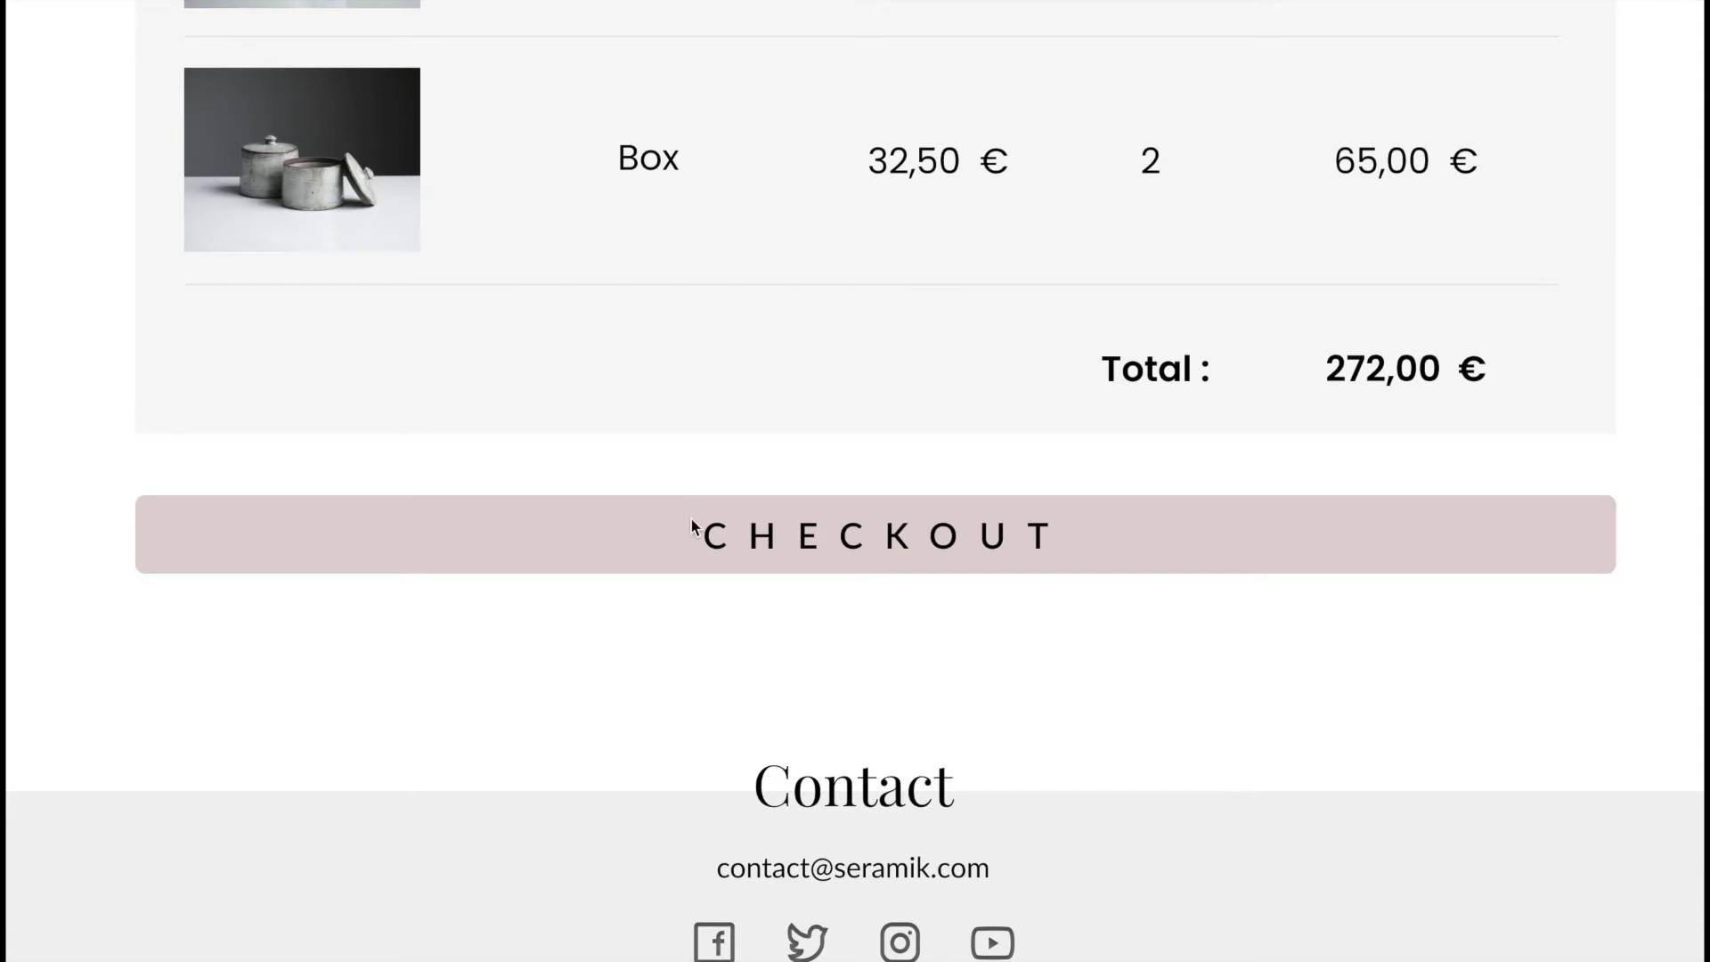
{"action": "scroll", "coordinate": [954, 429], "scroll_direction": "up", "scroll_amount": 7}
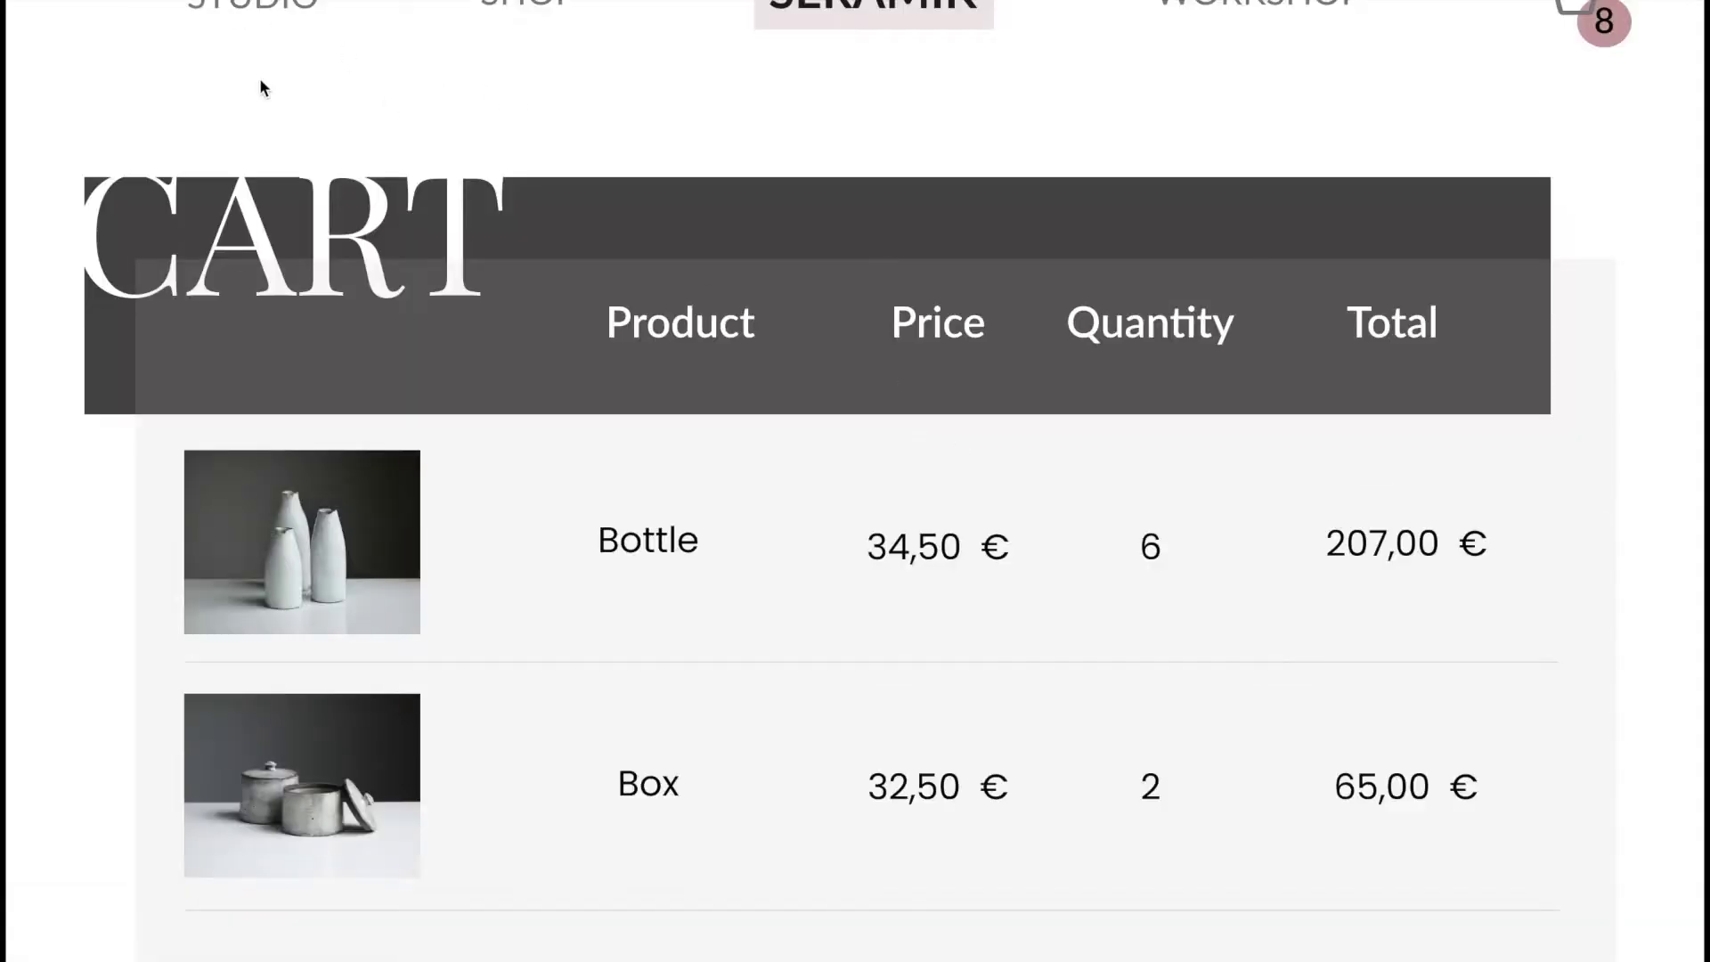
Step: Return to the prototype's shop page, look through its products, and close the presentation to get back to the design file
{"action": "left_click", "coordinate": [565, 16]}
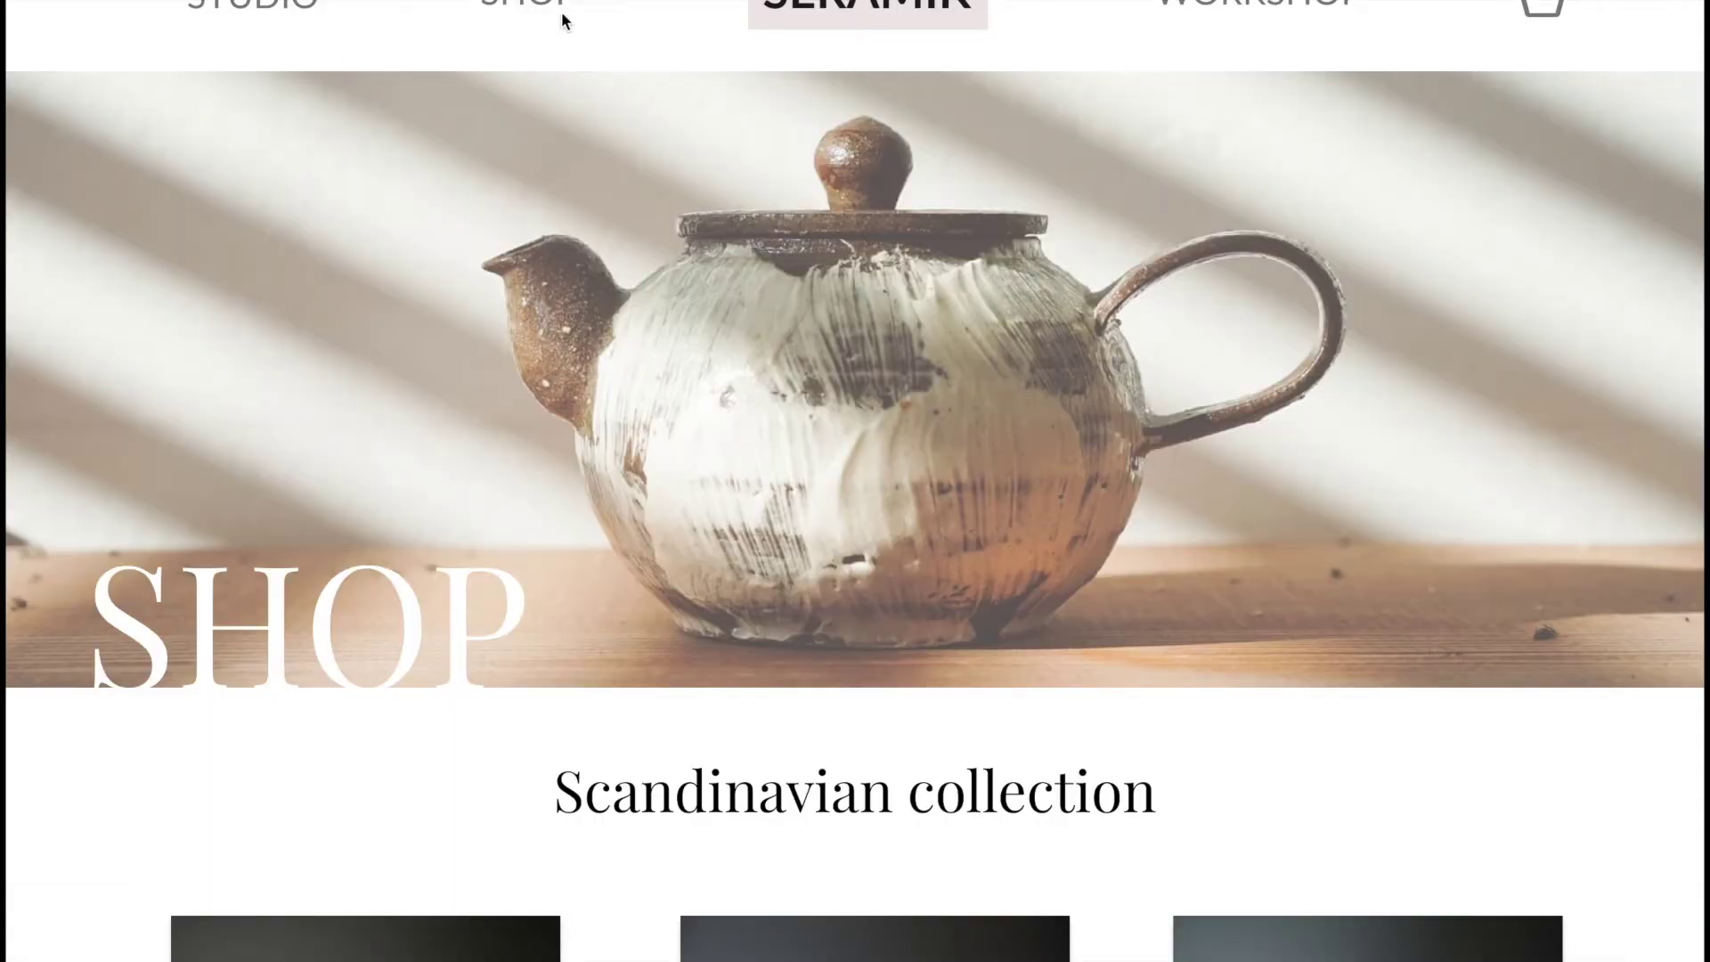
{"action": "scroll", "coordinate": [807, 321], "scroll_direction": "down", "scroll_amount": 5}
{"action": "scroll", "coordinate": [810, 307], "scroll_direction": "down", "scroll_amount": 12}
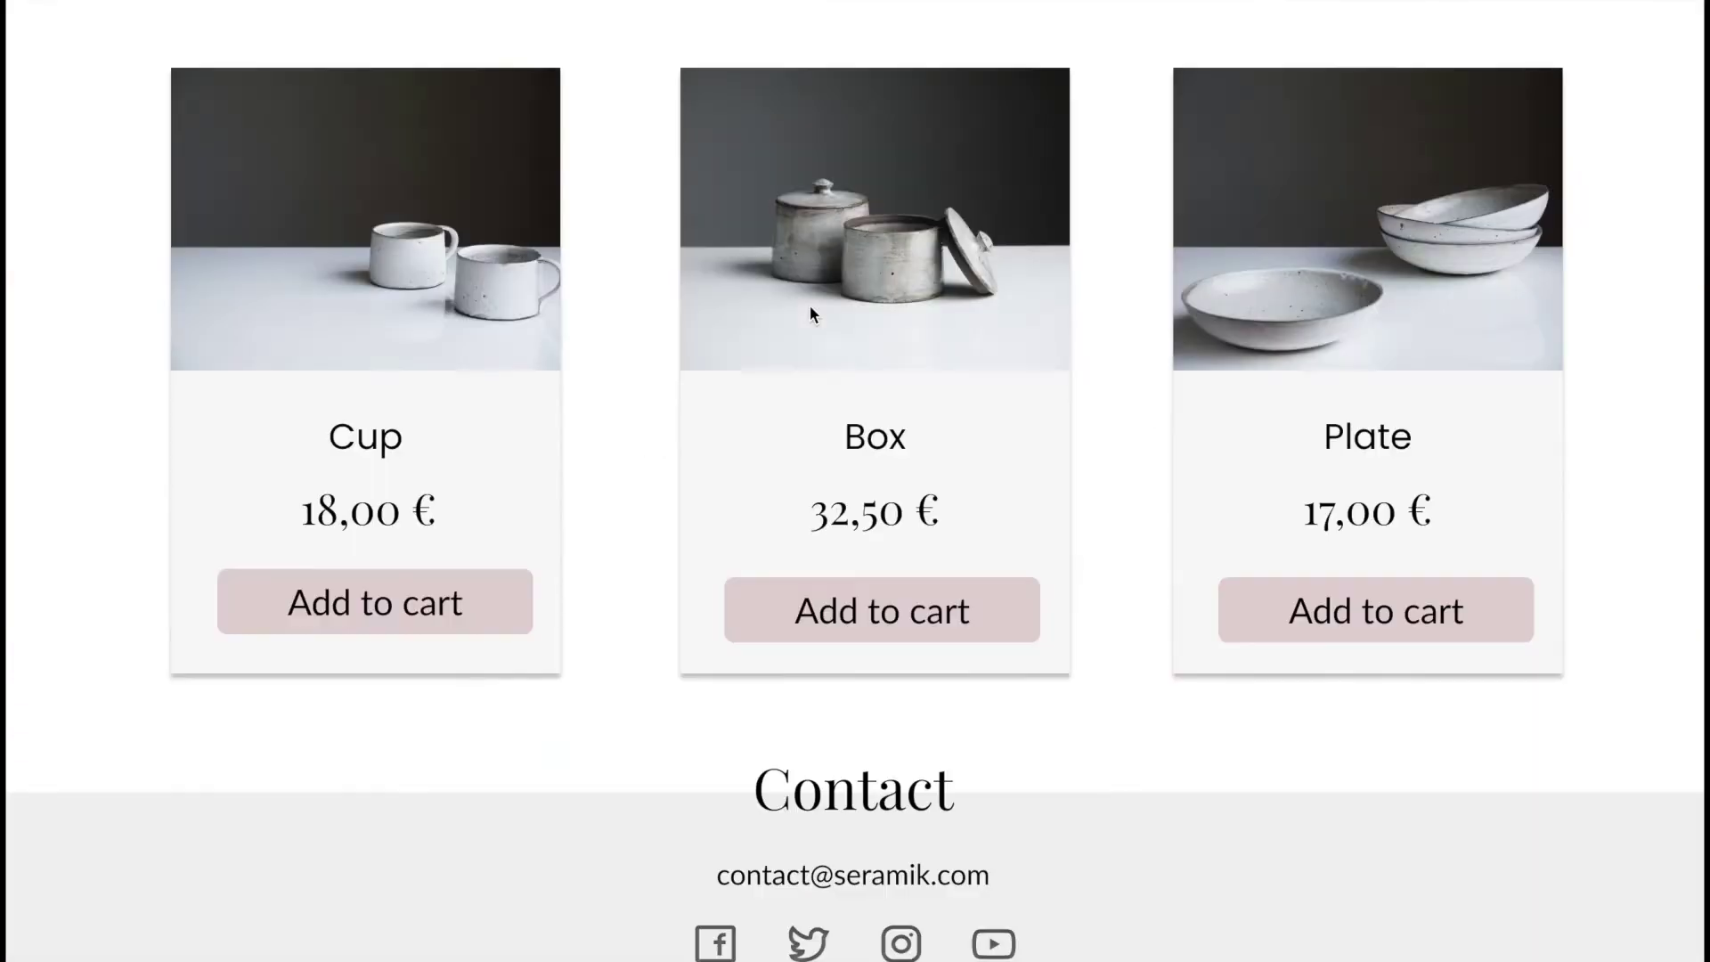
{"action": "scroll", "coordinate": [809, 307], "scroll_direction": "up", "scroll_amount": 17}
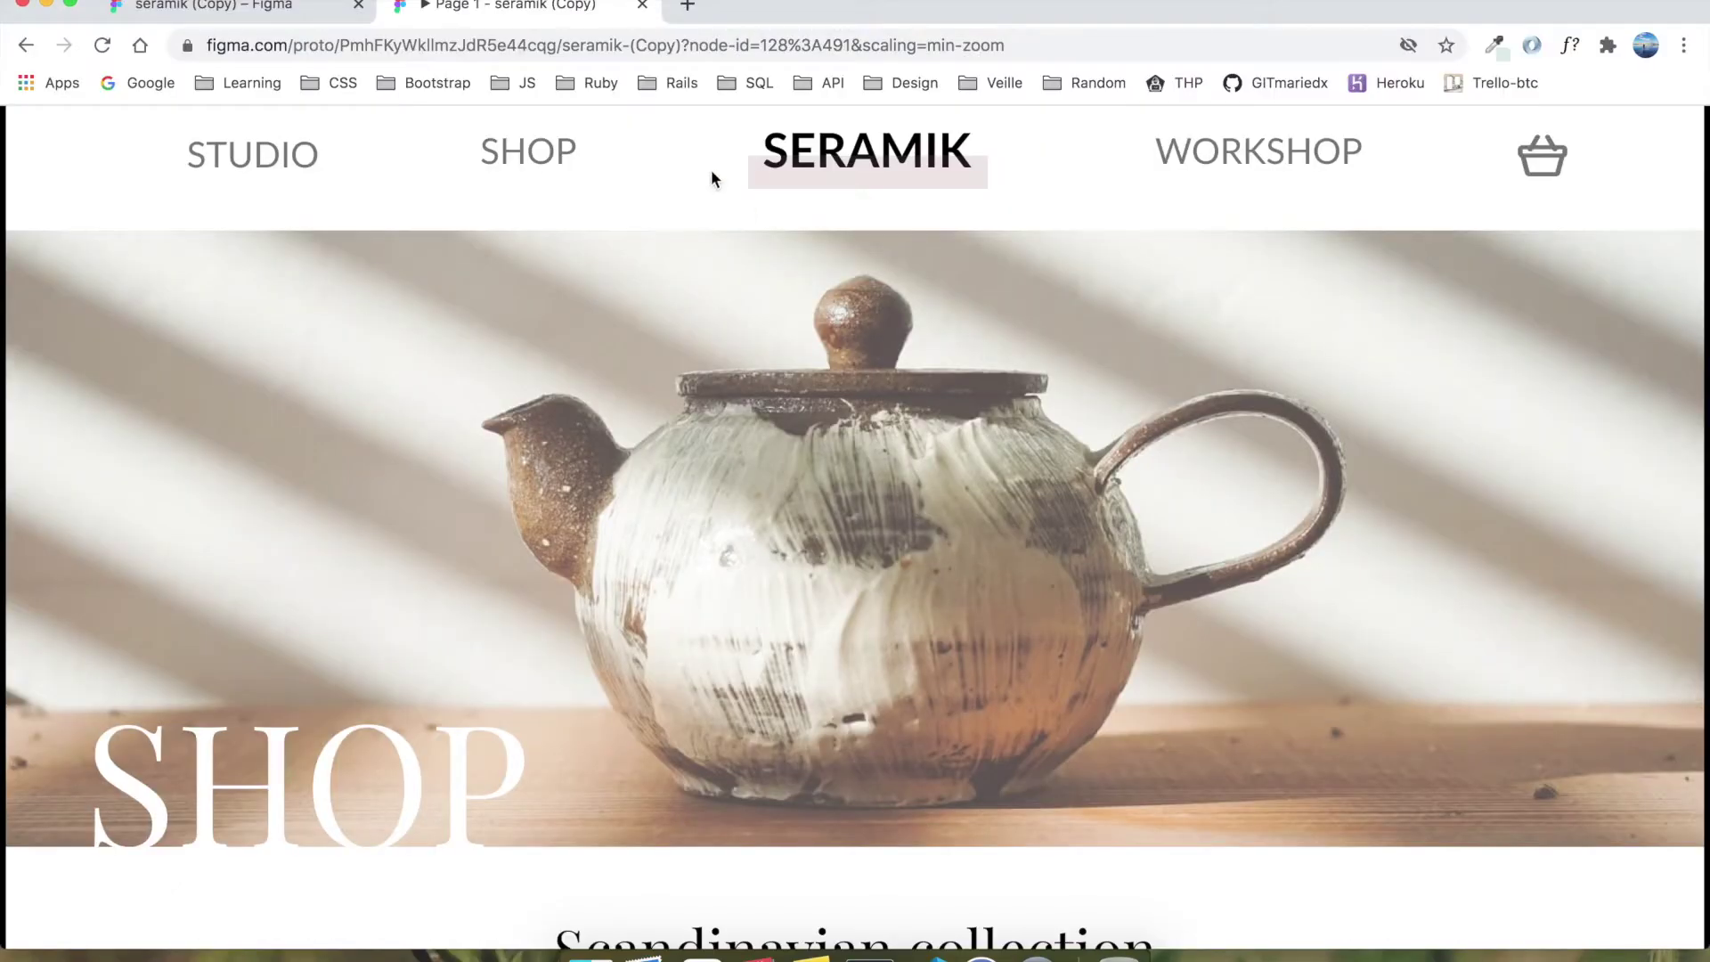
{"action": "left_click", "coordinate": [640, 7]}
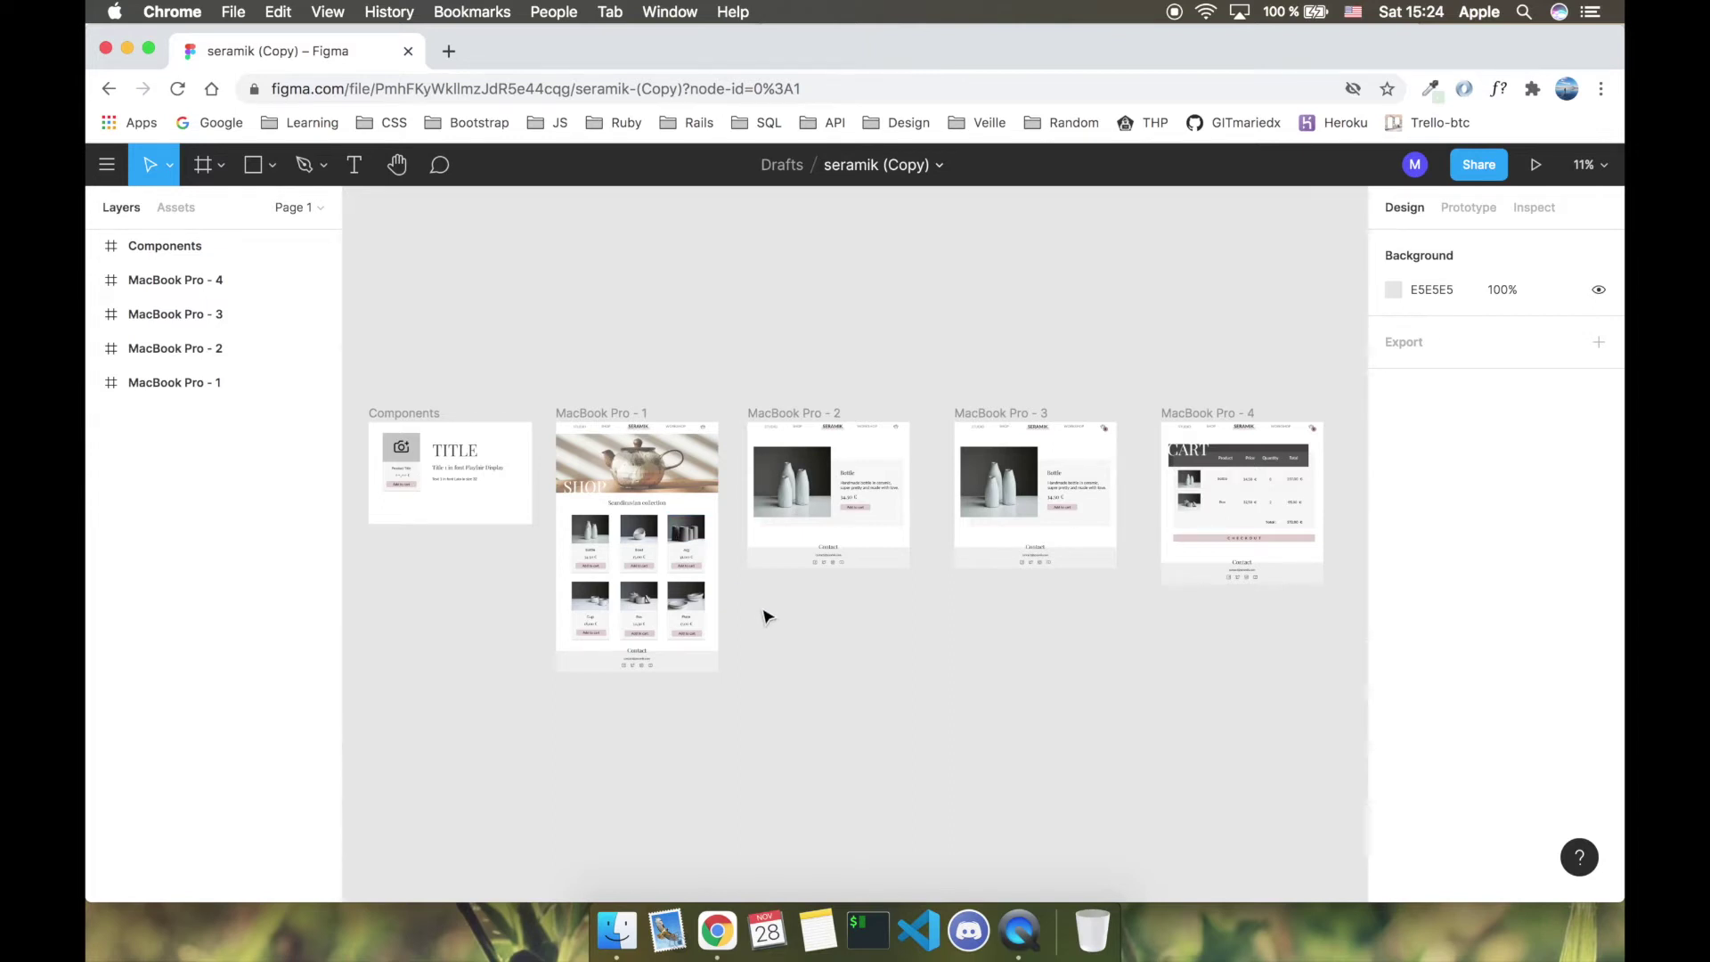
Step: Try recolouring the Add to cart button component in the Components frame to green CDE0CD, and undo the change
{"action": "left_click", "coordinate": [401, 485]}
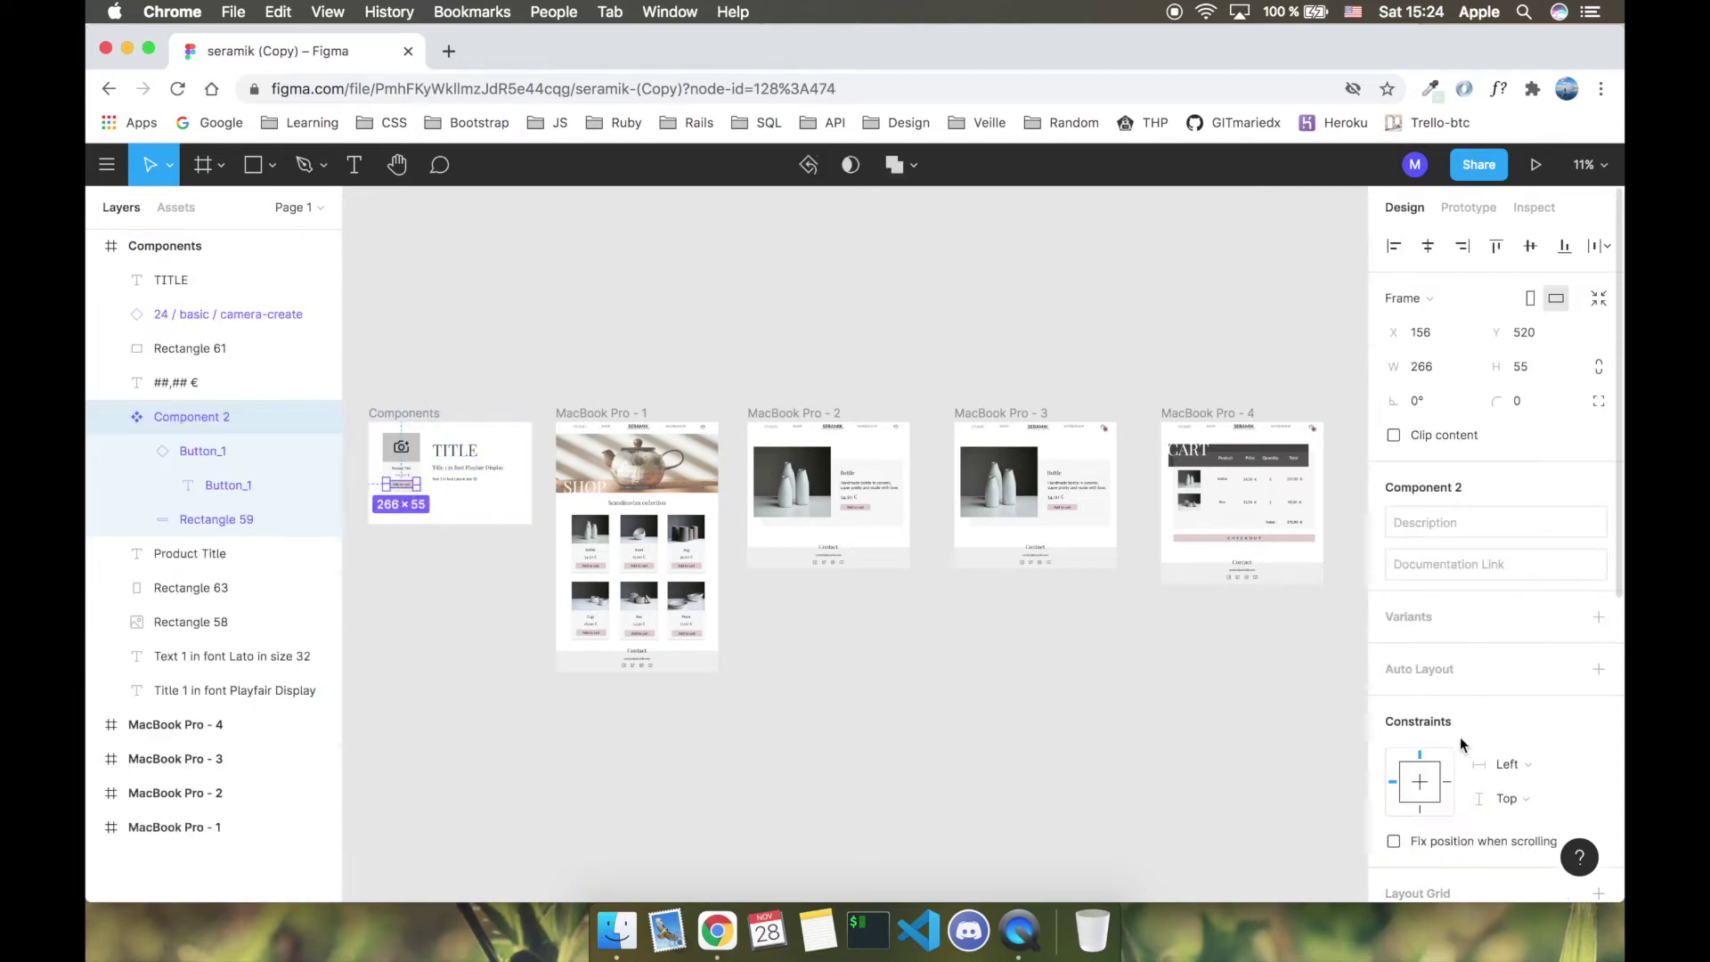
{"action": "scroll", "coordinate": [1447, 735], "scroll_direction": "down", "scroll_amount": 5}
{"action": "left_click", "coordinate": [1396, 715]}
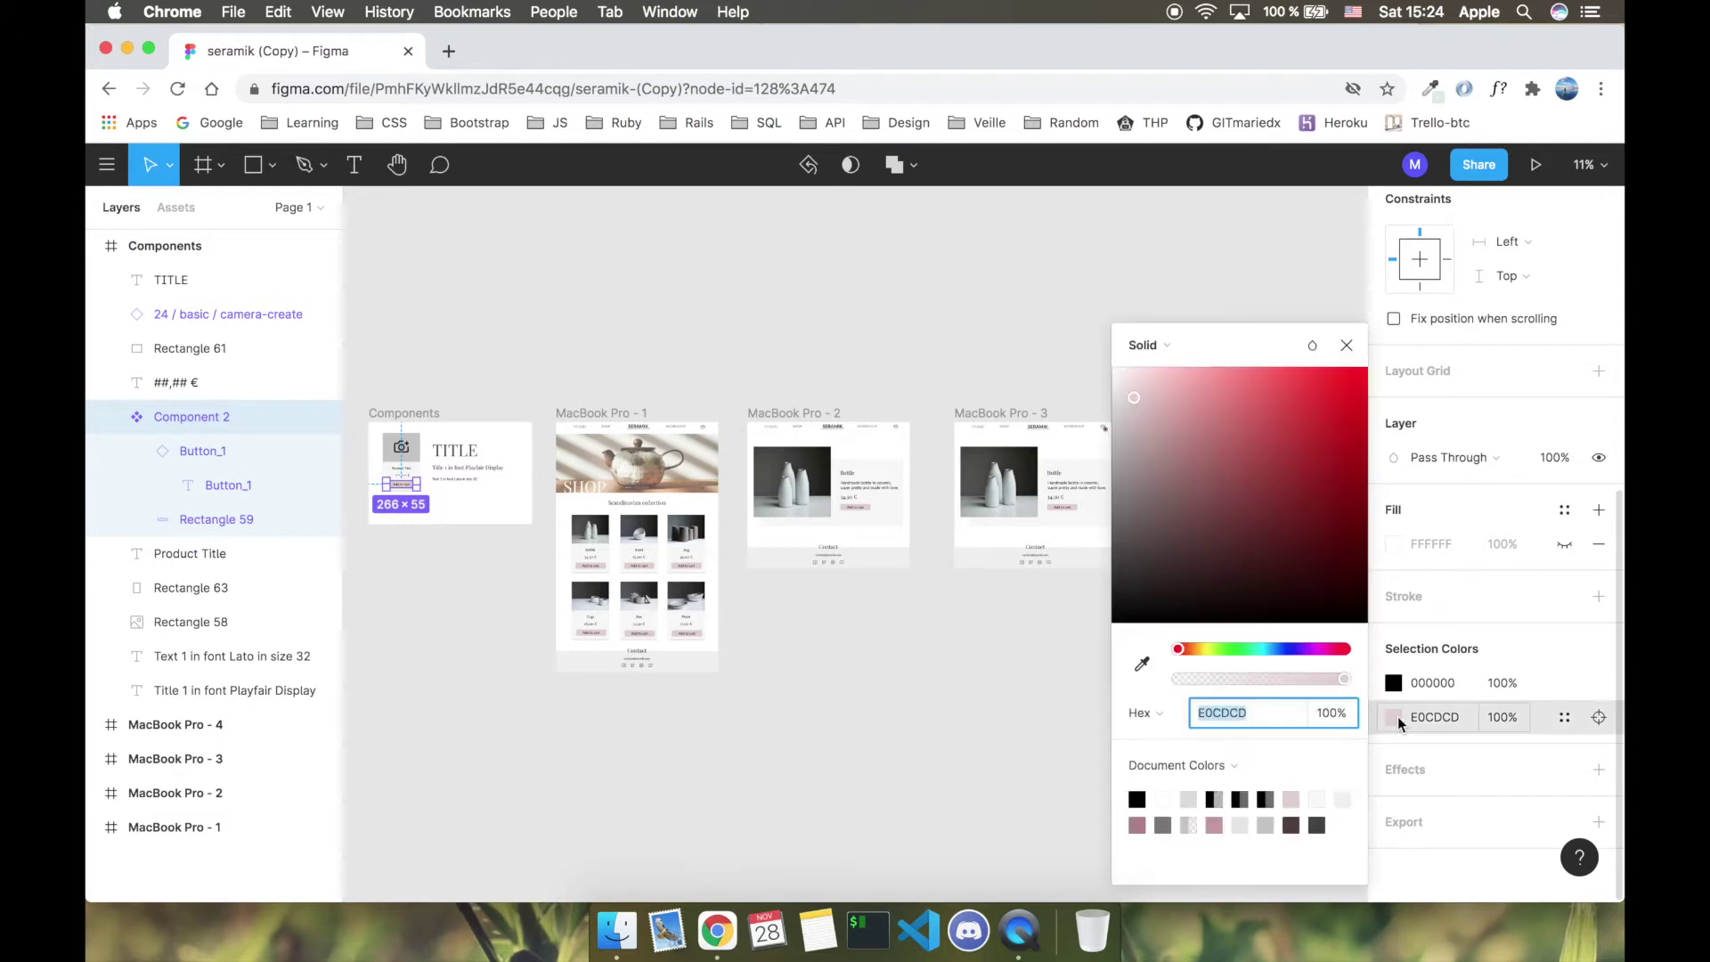
{"action": "left_click", "coordinate": [1234, 649]}
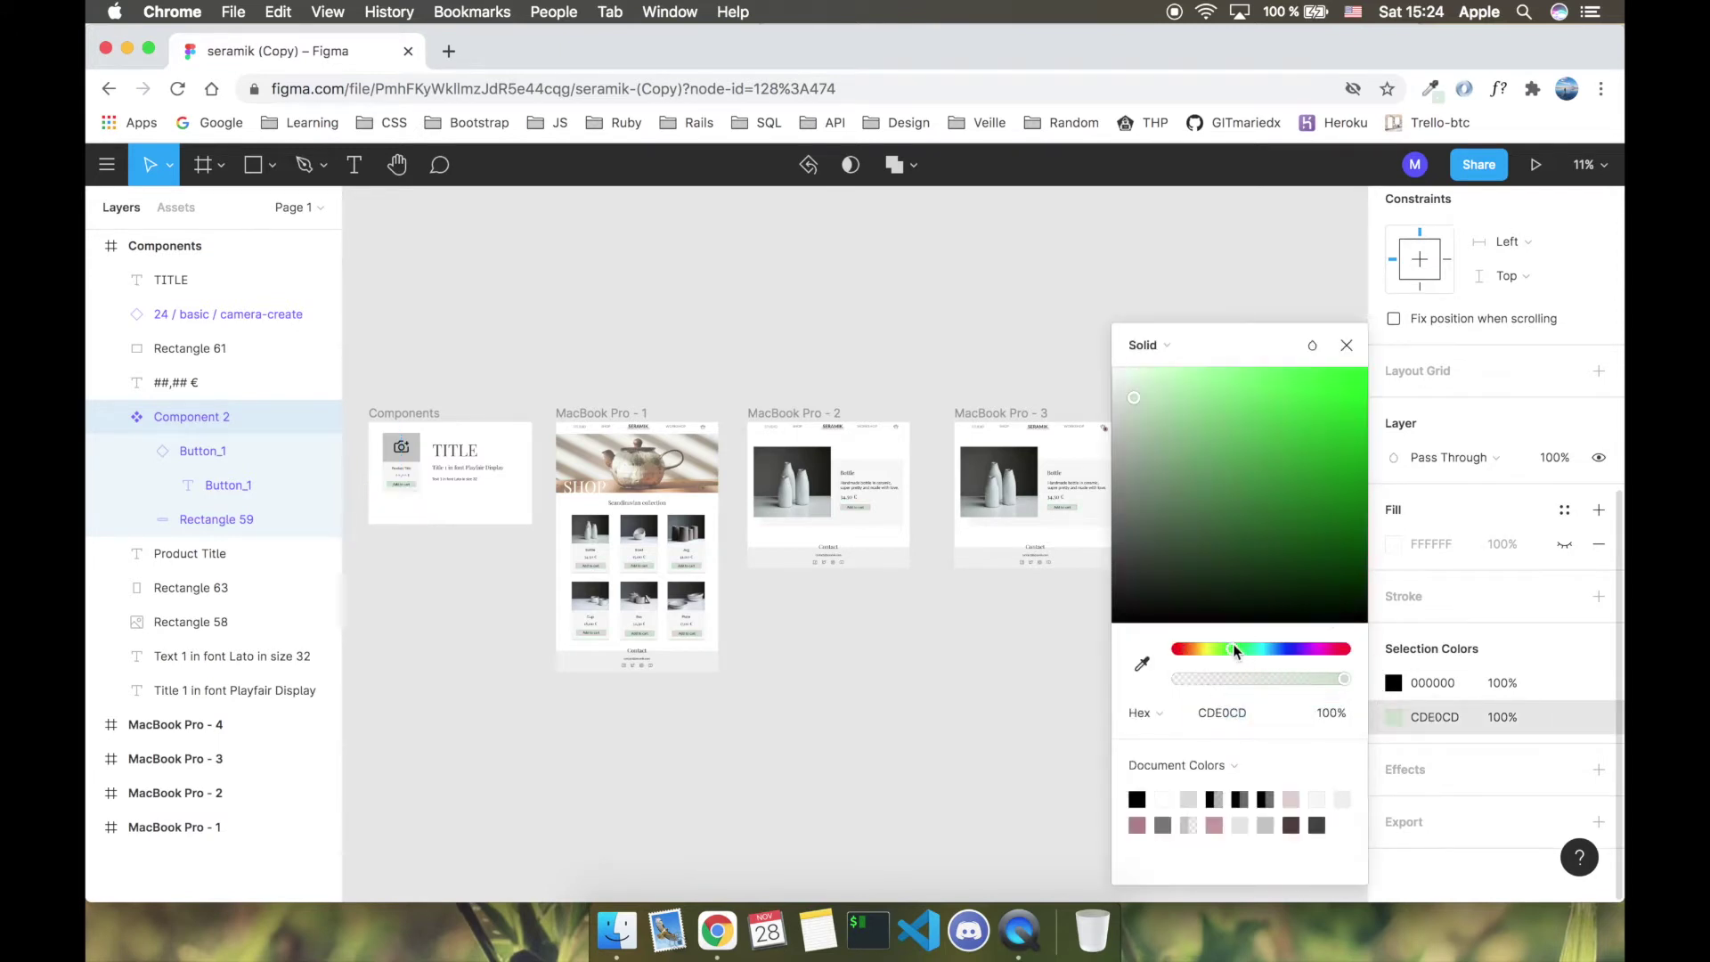
{"action": "left_click", "coordinate": [1345, 344]}
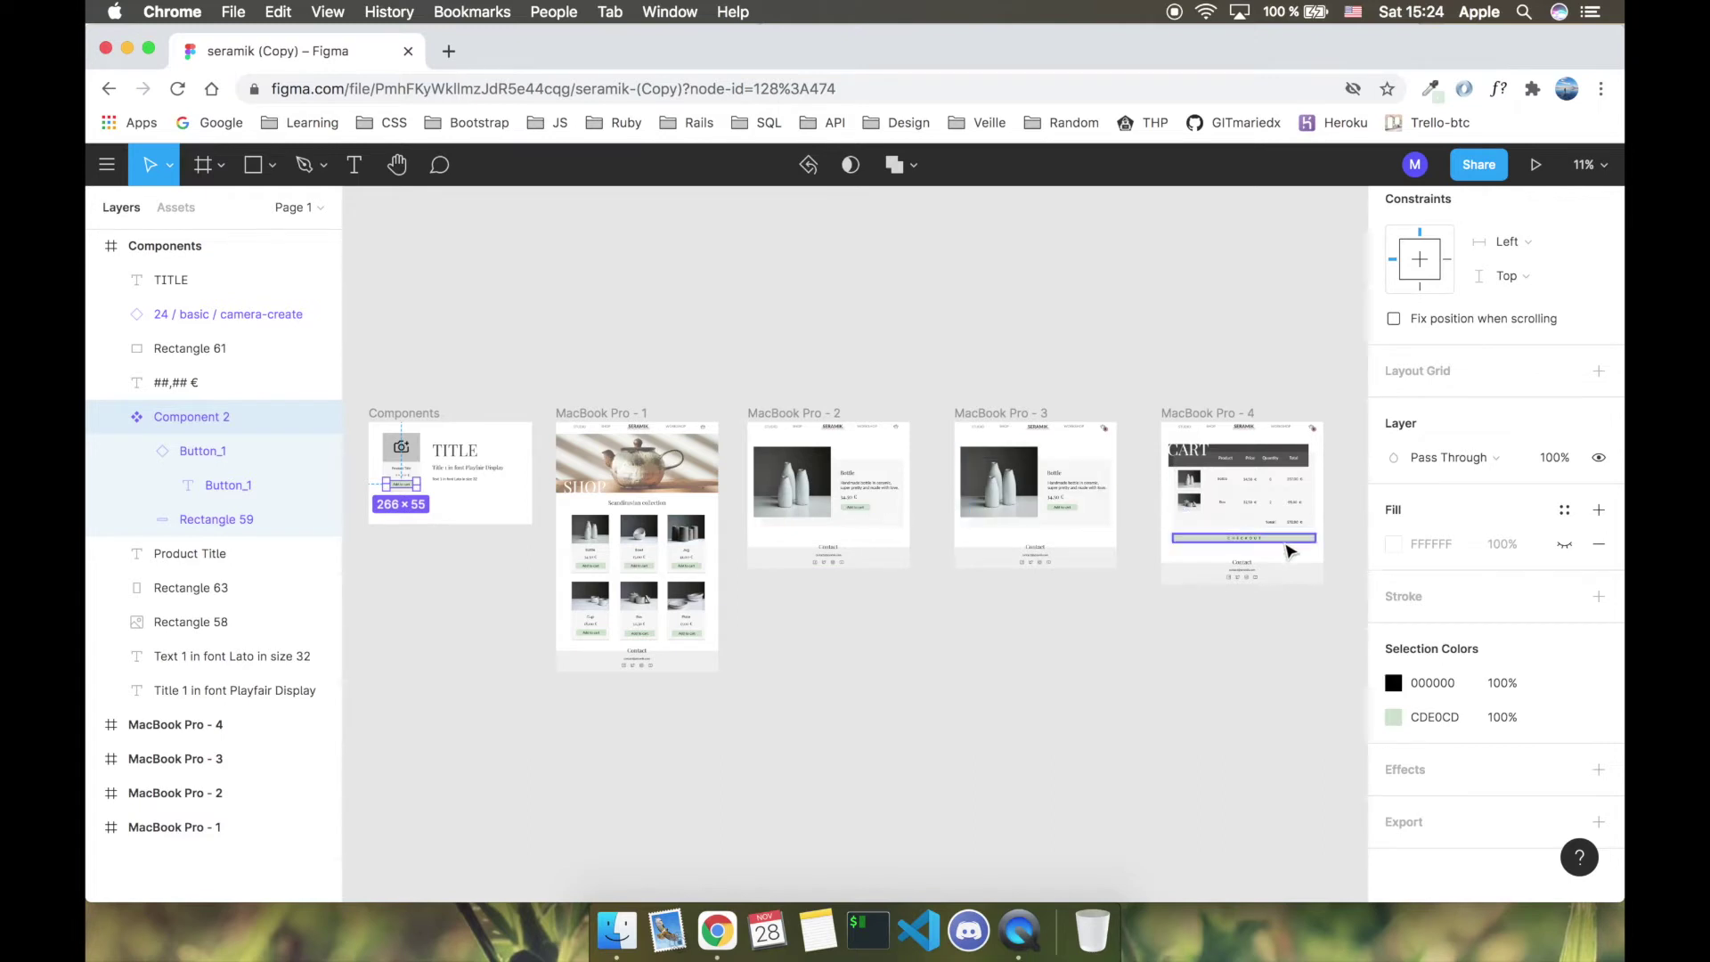
{"action": "key", "text": "super+z"}
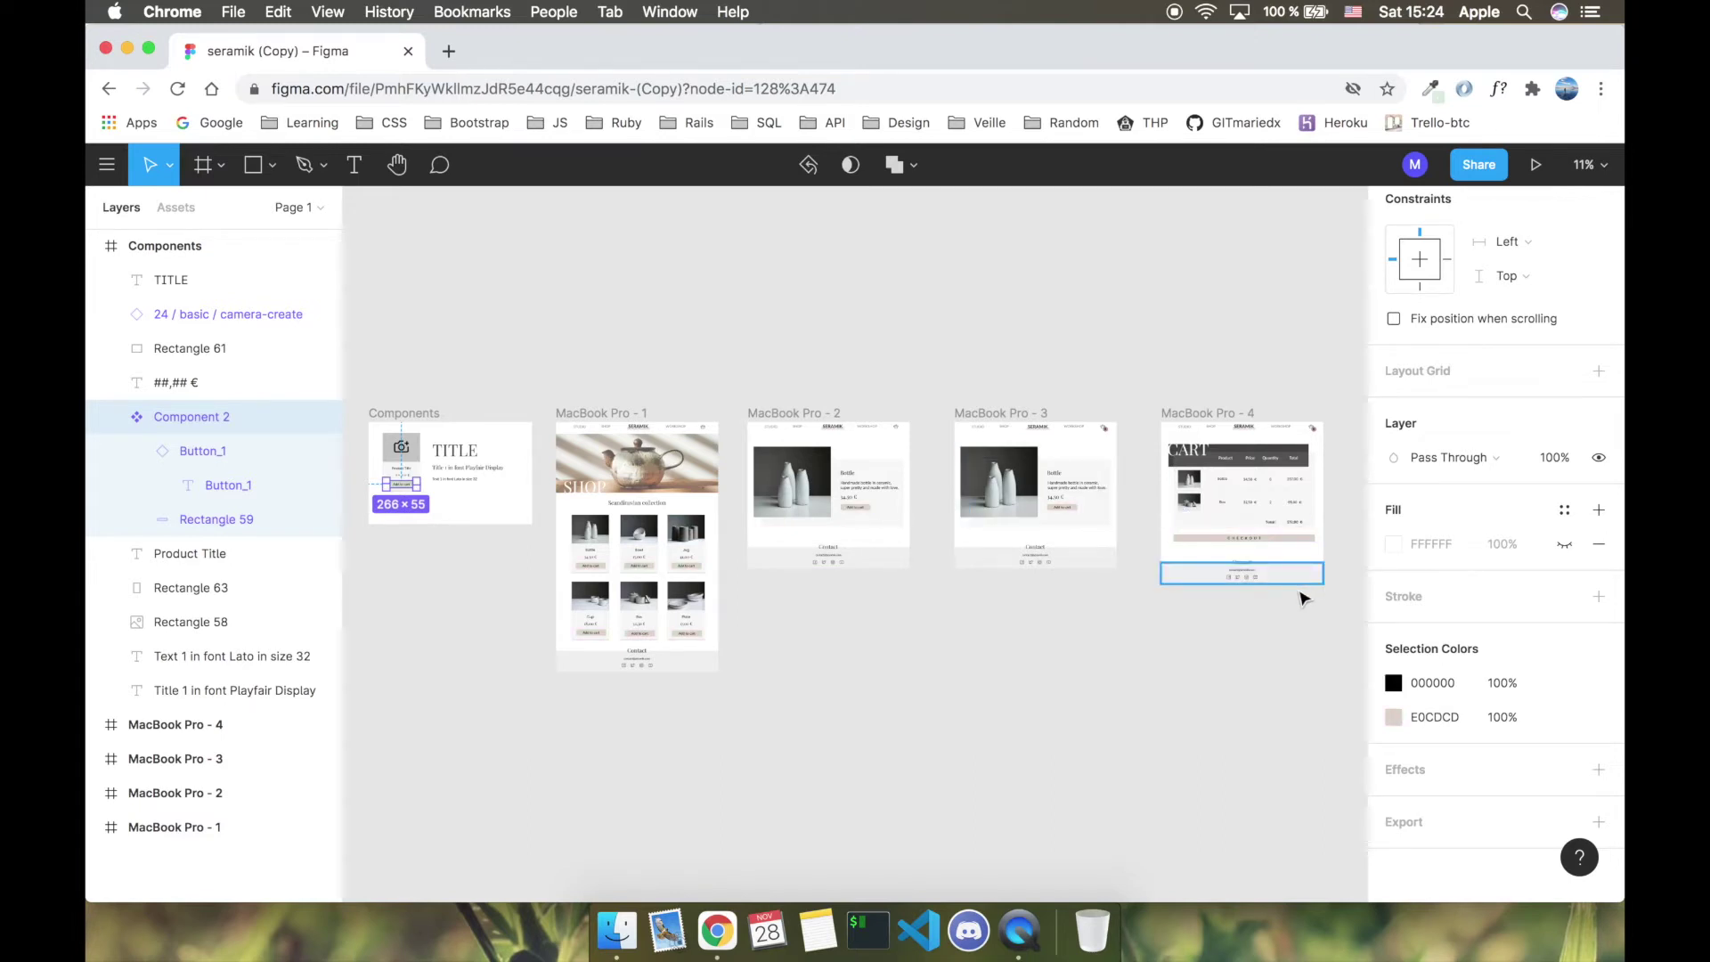
Step: Duplicate the Components frame and all four MacBook Pro frames, and place the copies in a row beneath the originals
{"action": "left_click", "coordinate": [1166, 683]}
{"action": "left_click_drag", "start_coordinate": [352, 407], "coordinate": [1343, 701]}
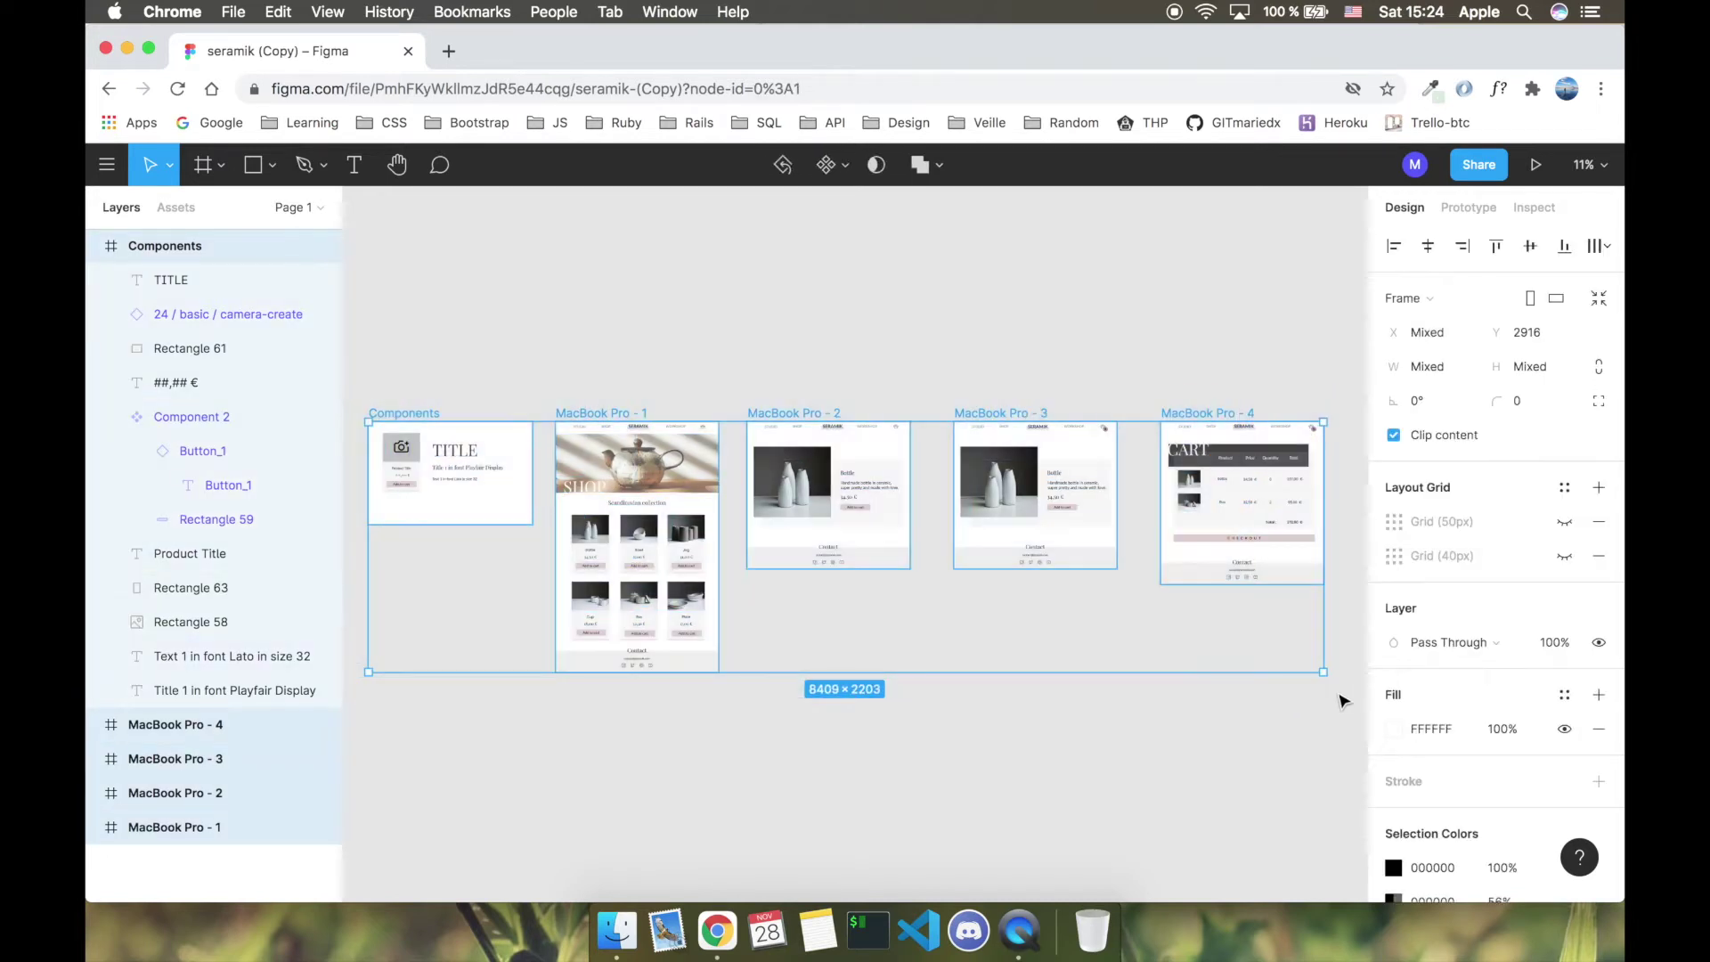
{"action": "key", "text": "super+v"}
{"action": "scroll", "coordinate": [692, 518], "scroll_direction": "down", "scroll_amount": 5}
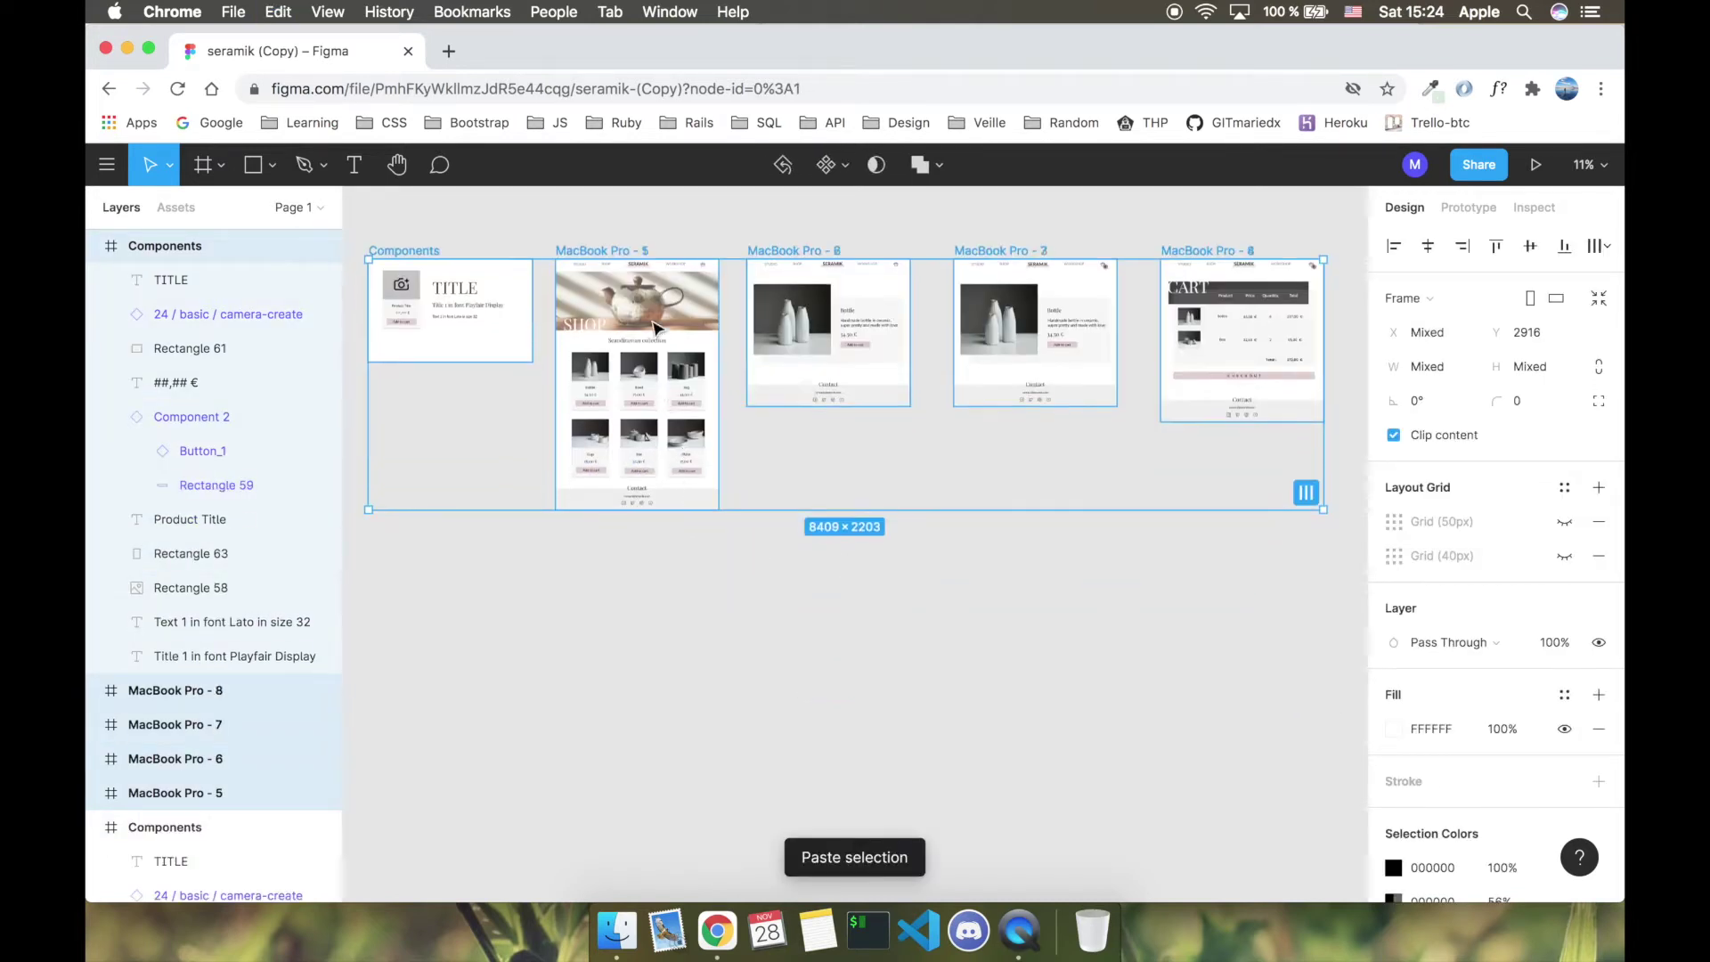
{"action": "left_click_drag", "start_coordinate": [653, 583], "coordinate": [649, 597]}
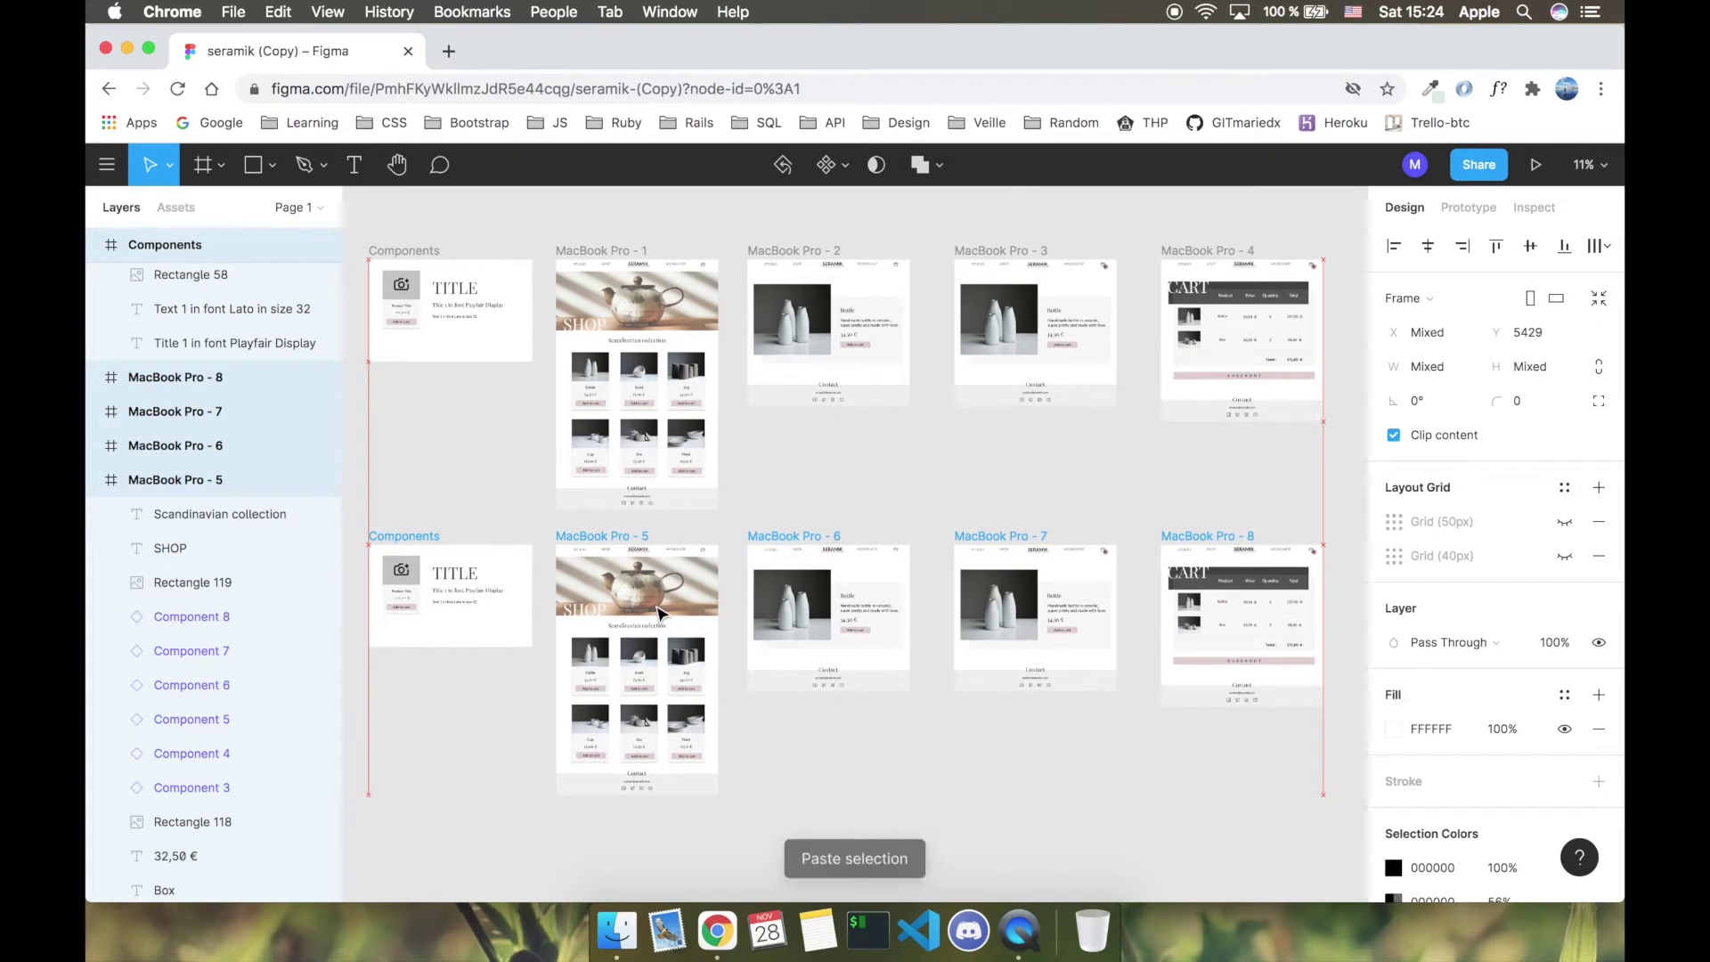
{"action": "left_click", "coordinate": [472, 677]}
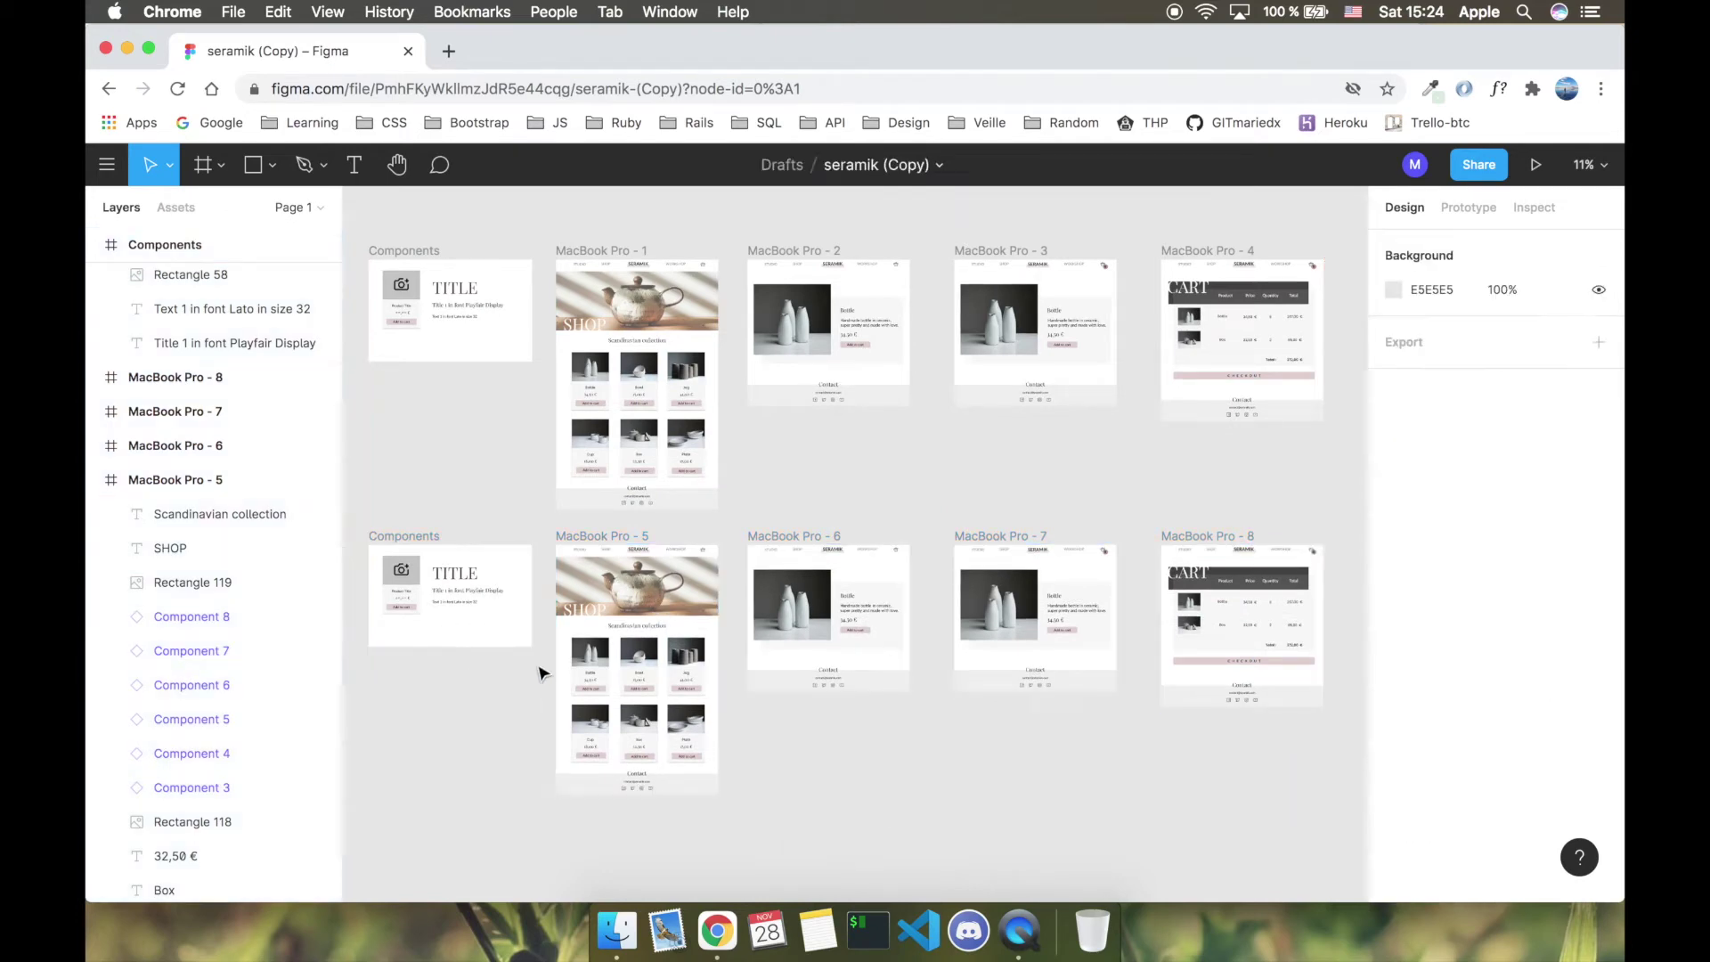
Step: Delete the header image, SHOP title, Scandinavian collection heading and product cards from the MacBook Pro - 5 frame, keeping the navigation and footer
{"action": "scroll", "coordinate": [544, 672], "scroll_direction": "up", "scroll_amount": 3}
{"action": "scroll", "coordinate": [543, 672], "scroll_direction": "up", "scroll_amount": 3}
{"action": "left_click", "coordinate": [595, 592]}
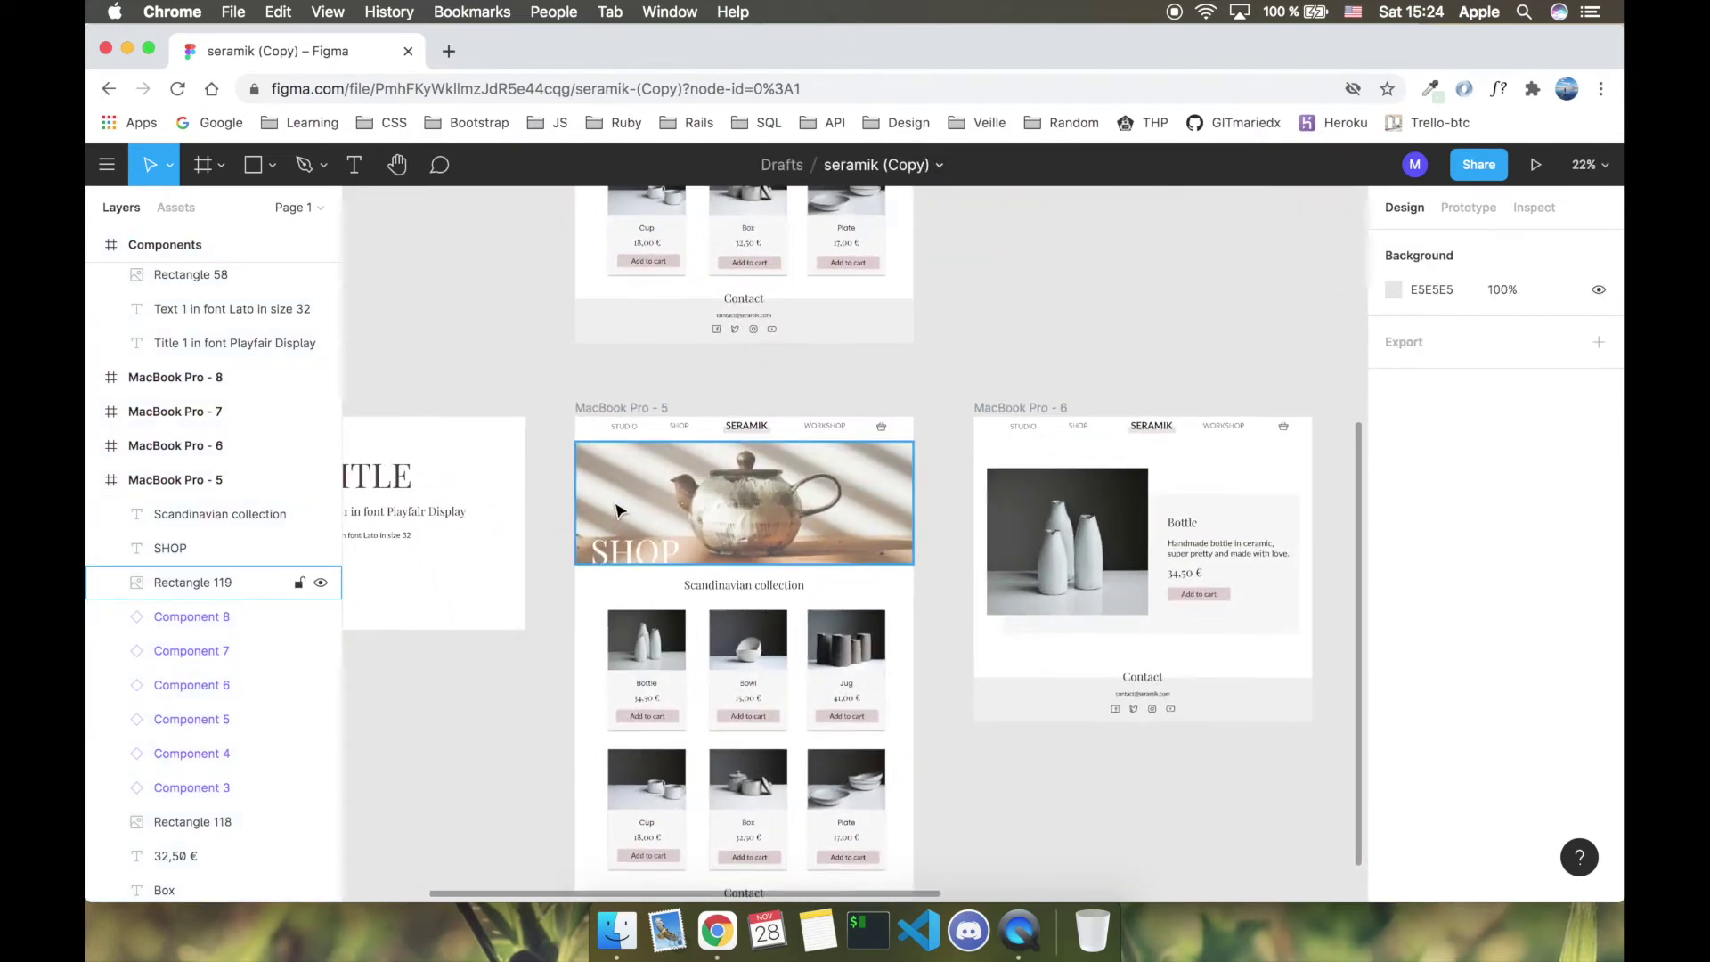
{"action": "key", "text": "Delete"}
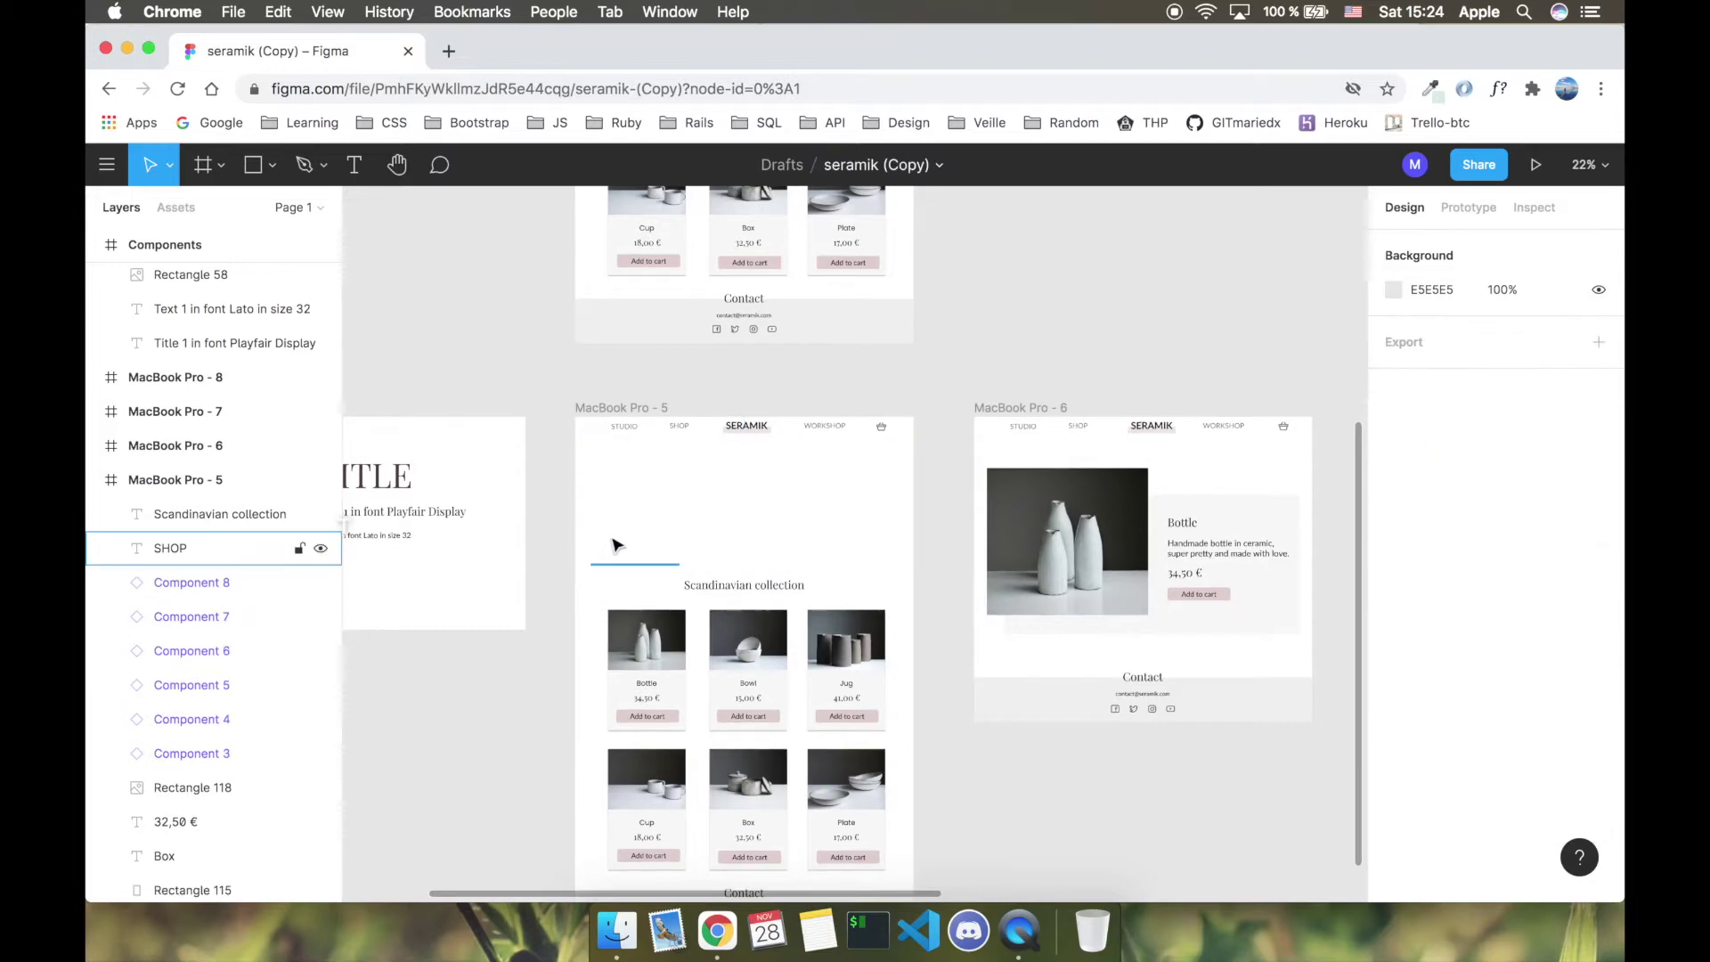
{"action": "left_click_drag", "start_coordinate": [582, 526], "coordinate": [904, 876]}
{"action": "key", "text": "Delete"}
{"action": "scroll", "coordinate": [632, 643], "scroll_direction": "left", "scroll_amount": 5}
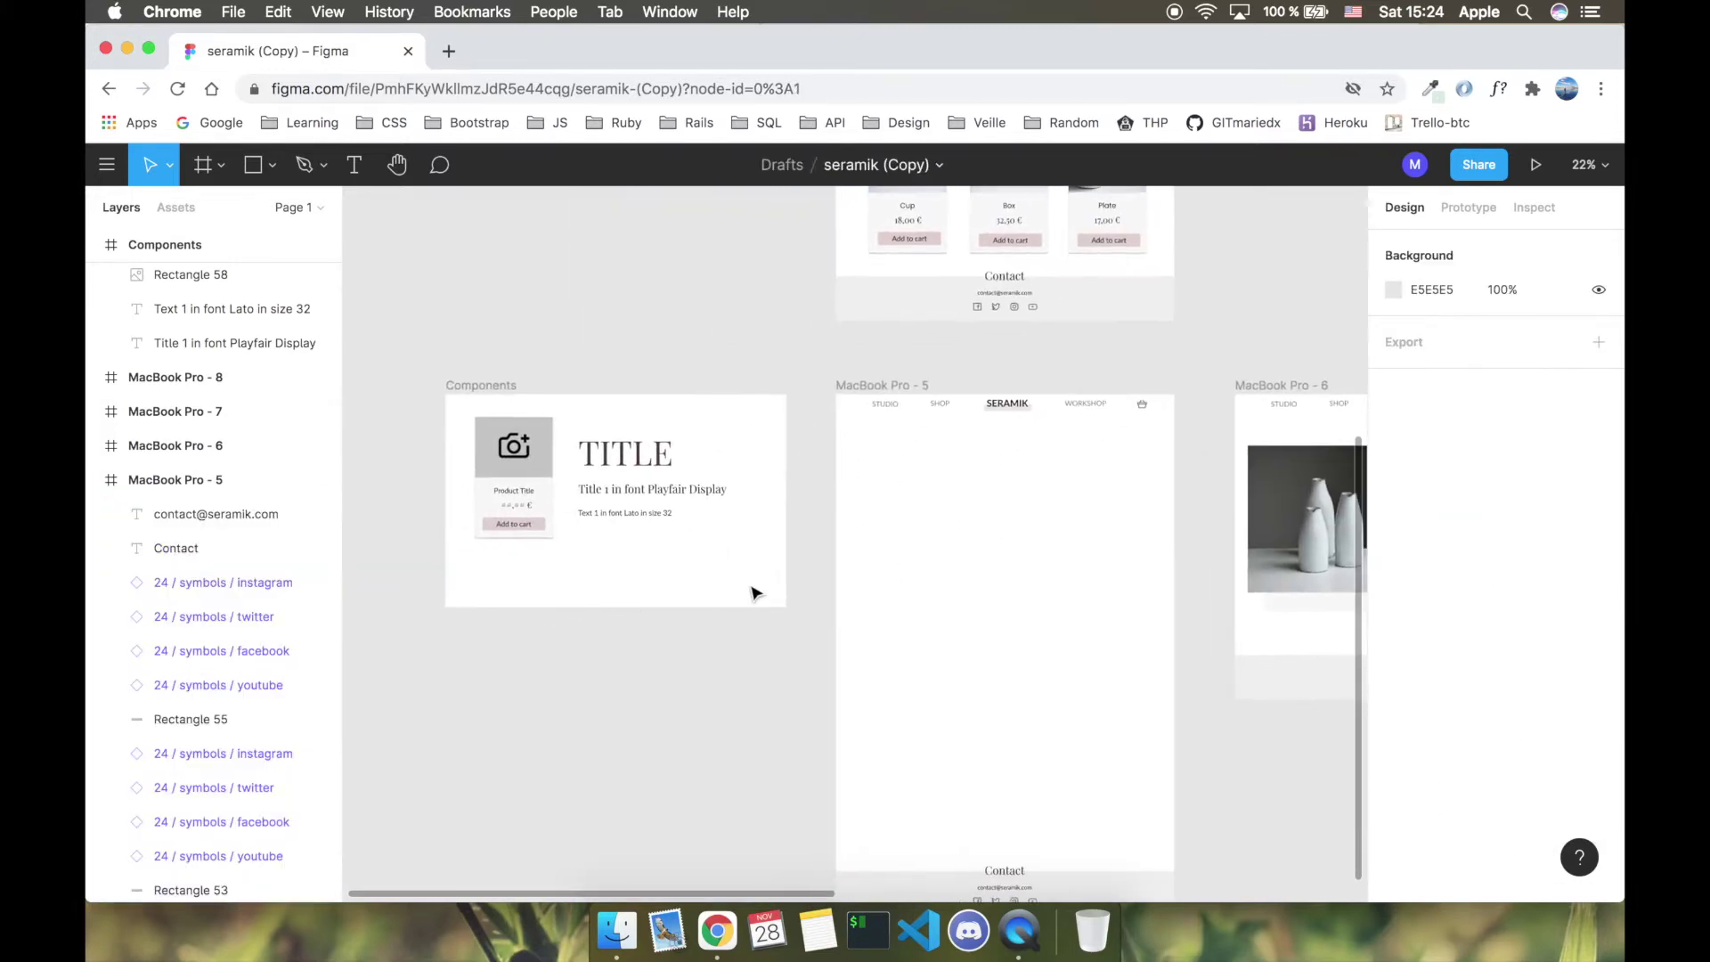
Step: Delete everything inside the copied Components frame, and draw an upright card rectangle of about 298 × 456 in it
{"action": "left_click_drag", "start_coordinate": [731, 567], "coordinate": [468, 411]}
{"action": "key", "text": "Delete"}
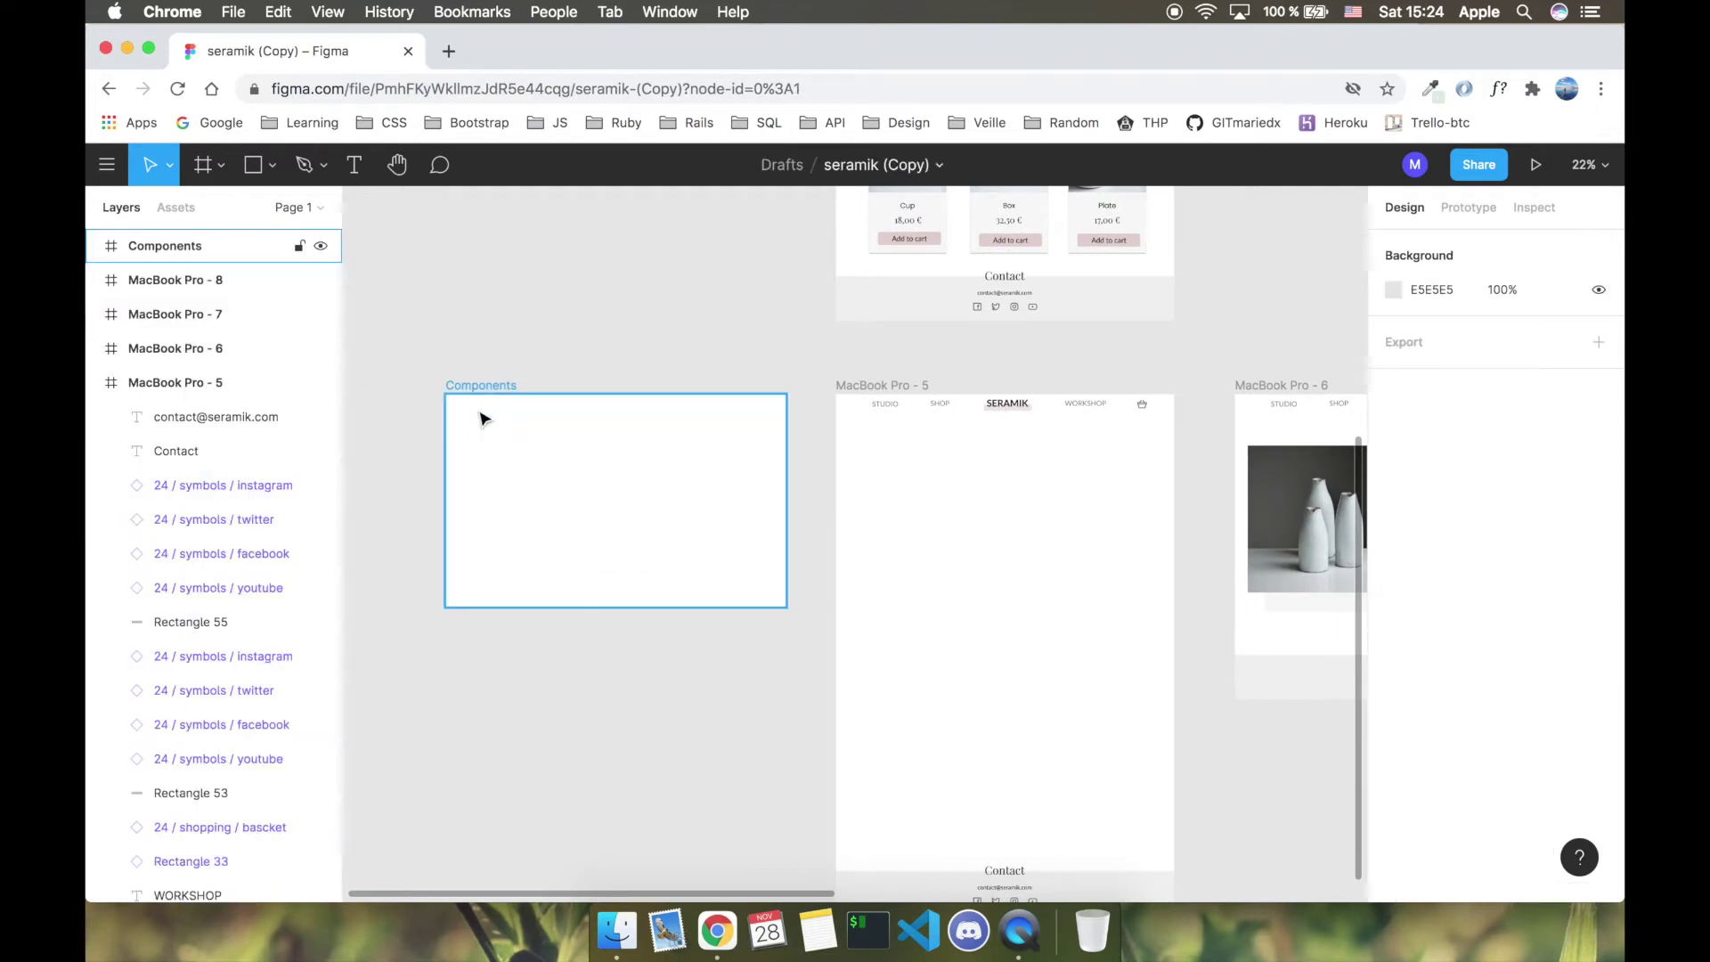
{"action": "scroll", "coordinate": [481, 418], "scroll_direction": "right", "scroll_amount": 3}
{"action": "scroll", "coordinate": [481, 418], "scroll_direction": "down", "scroll_amount": 2}
{"action": "scroll", "coordinate": [480, 419], "scroll_direction": "right", "scroll_amount": 2}
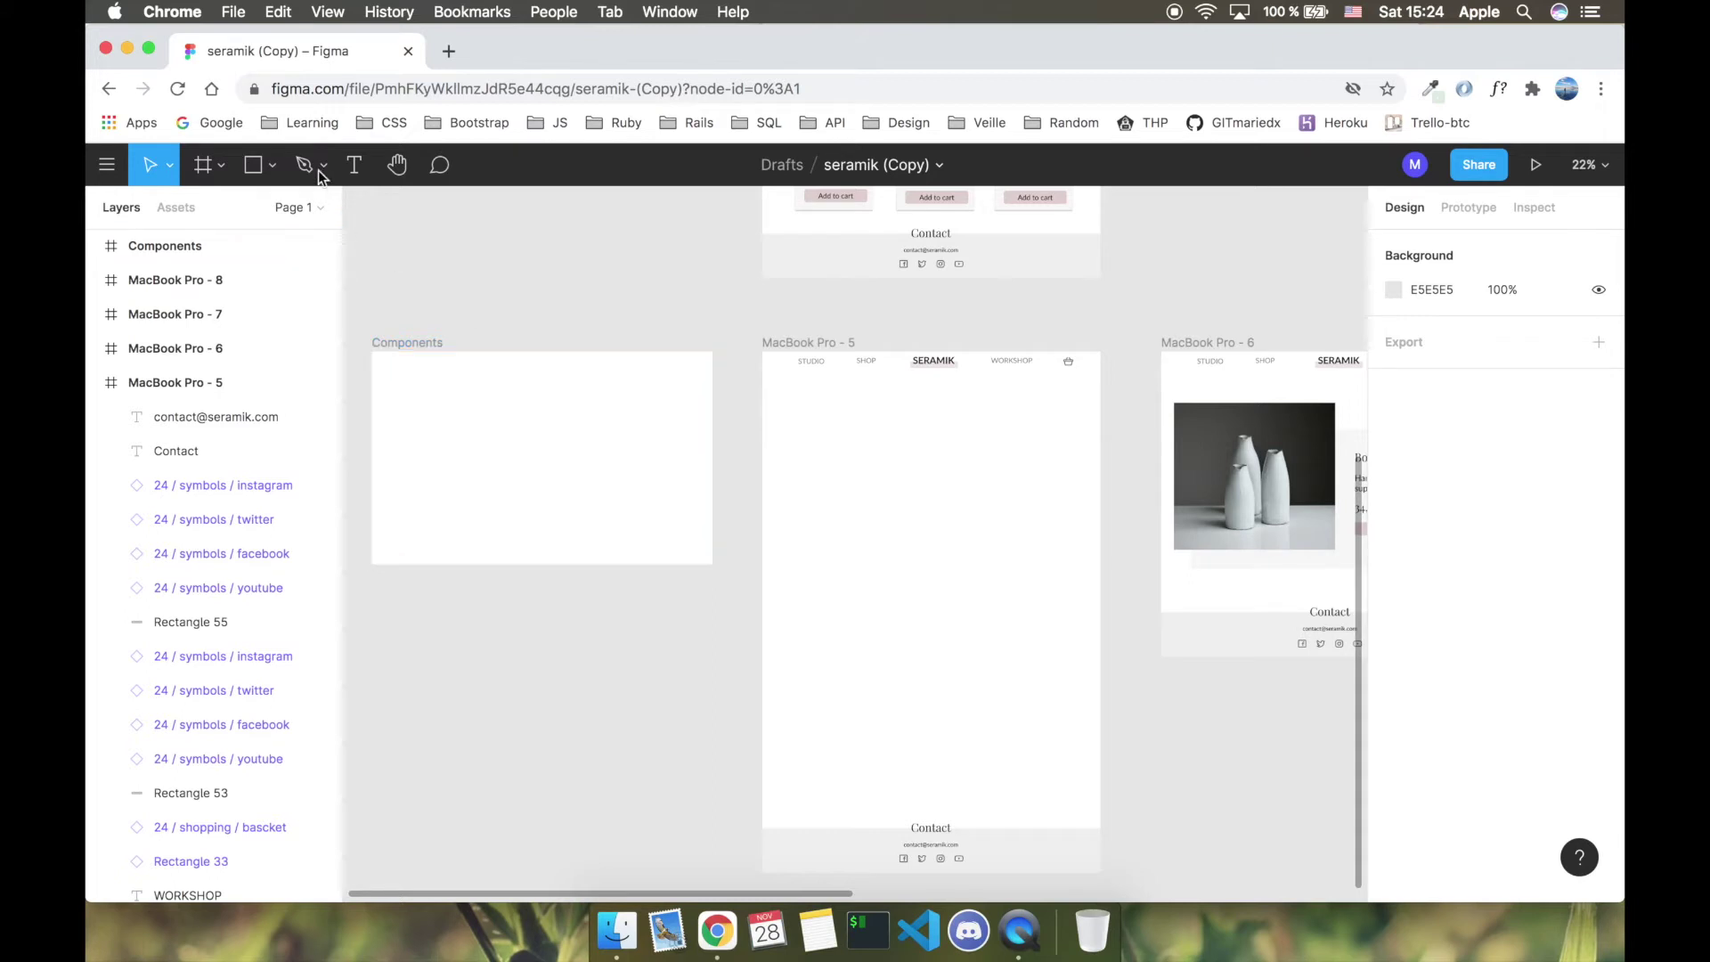
{"action": "left_click", "coordinate": [263, 173]}
{"action": "left_click", "coordinate": [273, 172]}
{"action": "left_click", "coordinate": [258, 210]}
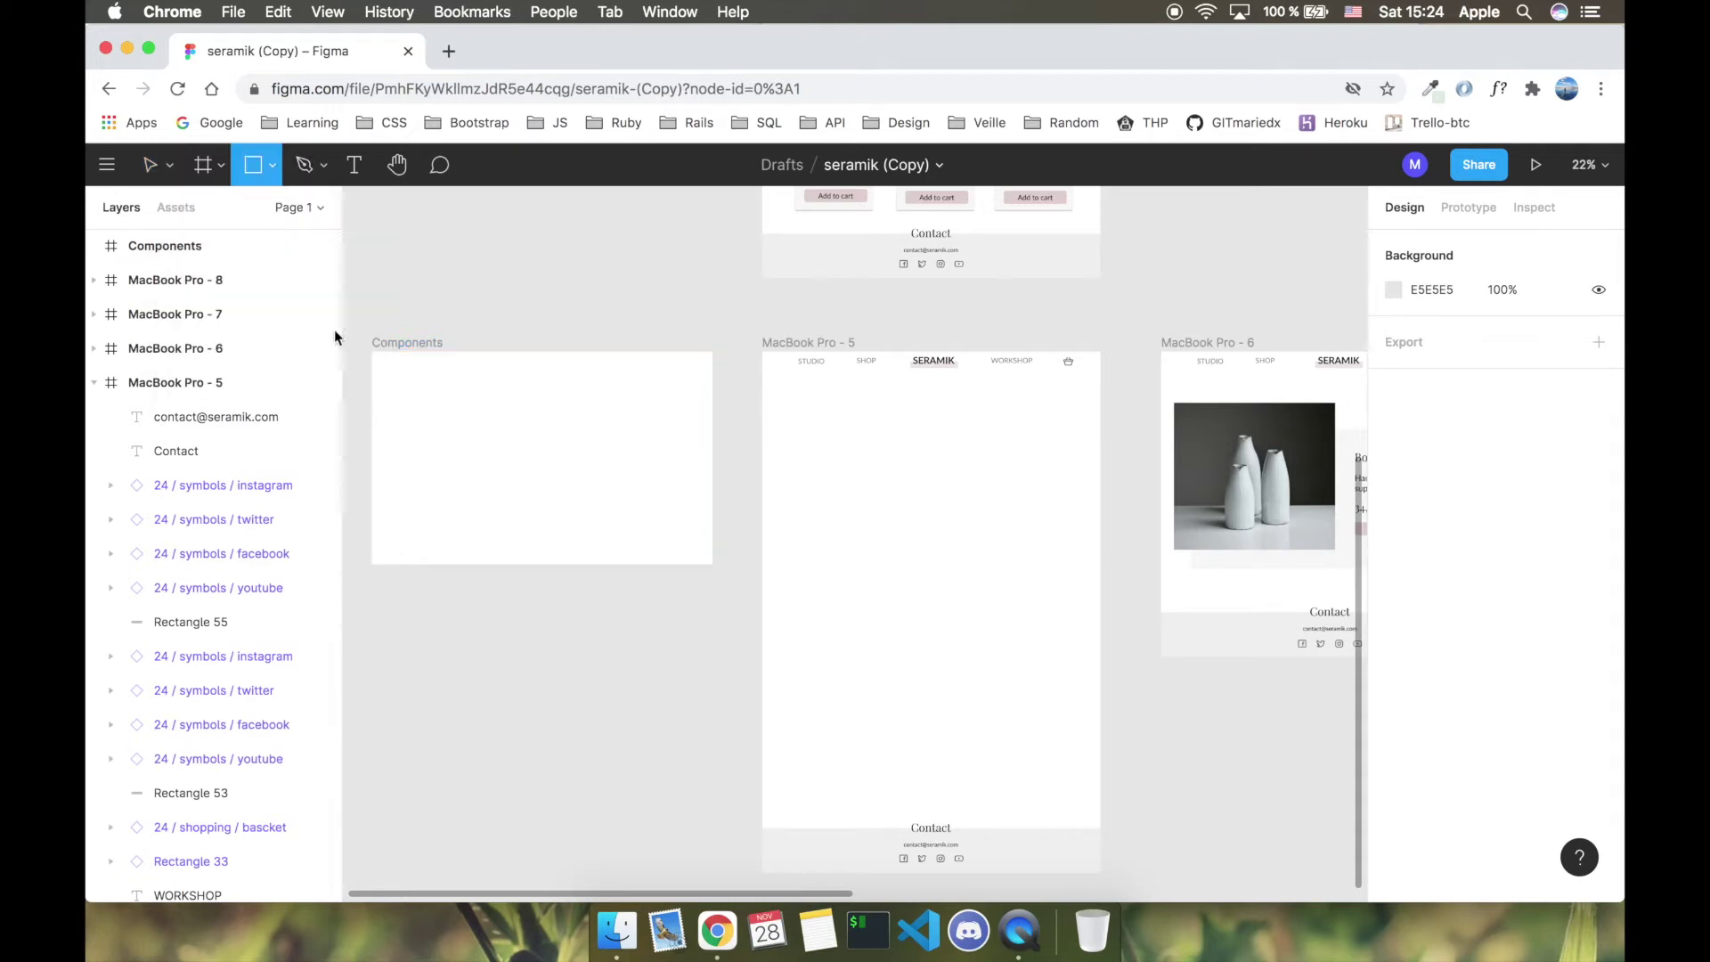
{"action": "mouse_move", "coordinate": [408, 390]}
{"action": "left_mouse_down"}
{"action": "mouse_move", "coordinate": [478, 468]}
{"action": "mouse_move", "coordinate": [479, 498]}
{"action": "left_mouse_up"}
{"action": "left_click", "coordinate": [511, 481]}
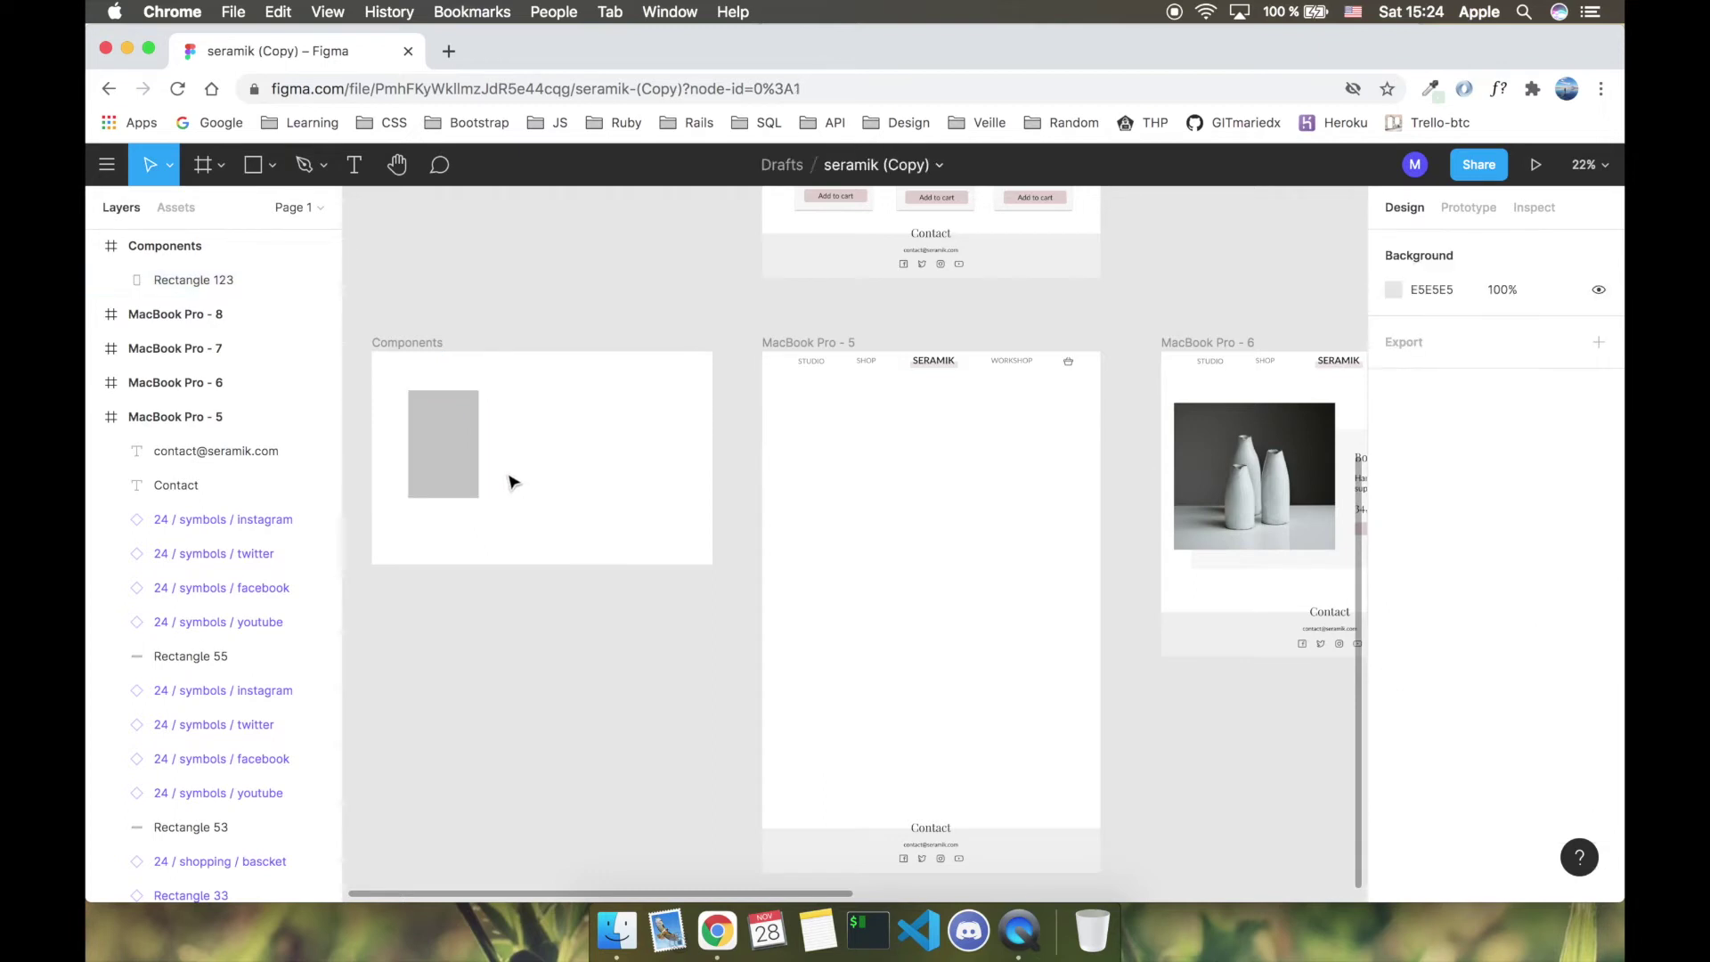
Step: Fill the card rectangle with light grey F7F7F7 sampled from the MacBook Pro - 6 frame, and add a drop shadow to it
{"action": "left_click", "coordinate": [463, 443]}
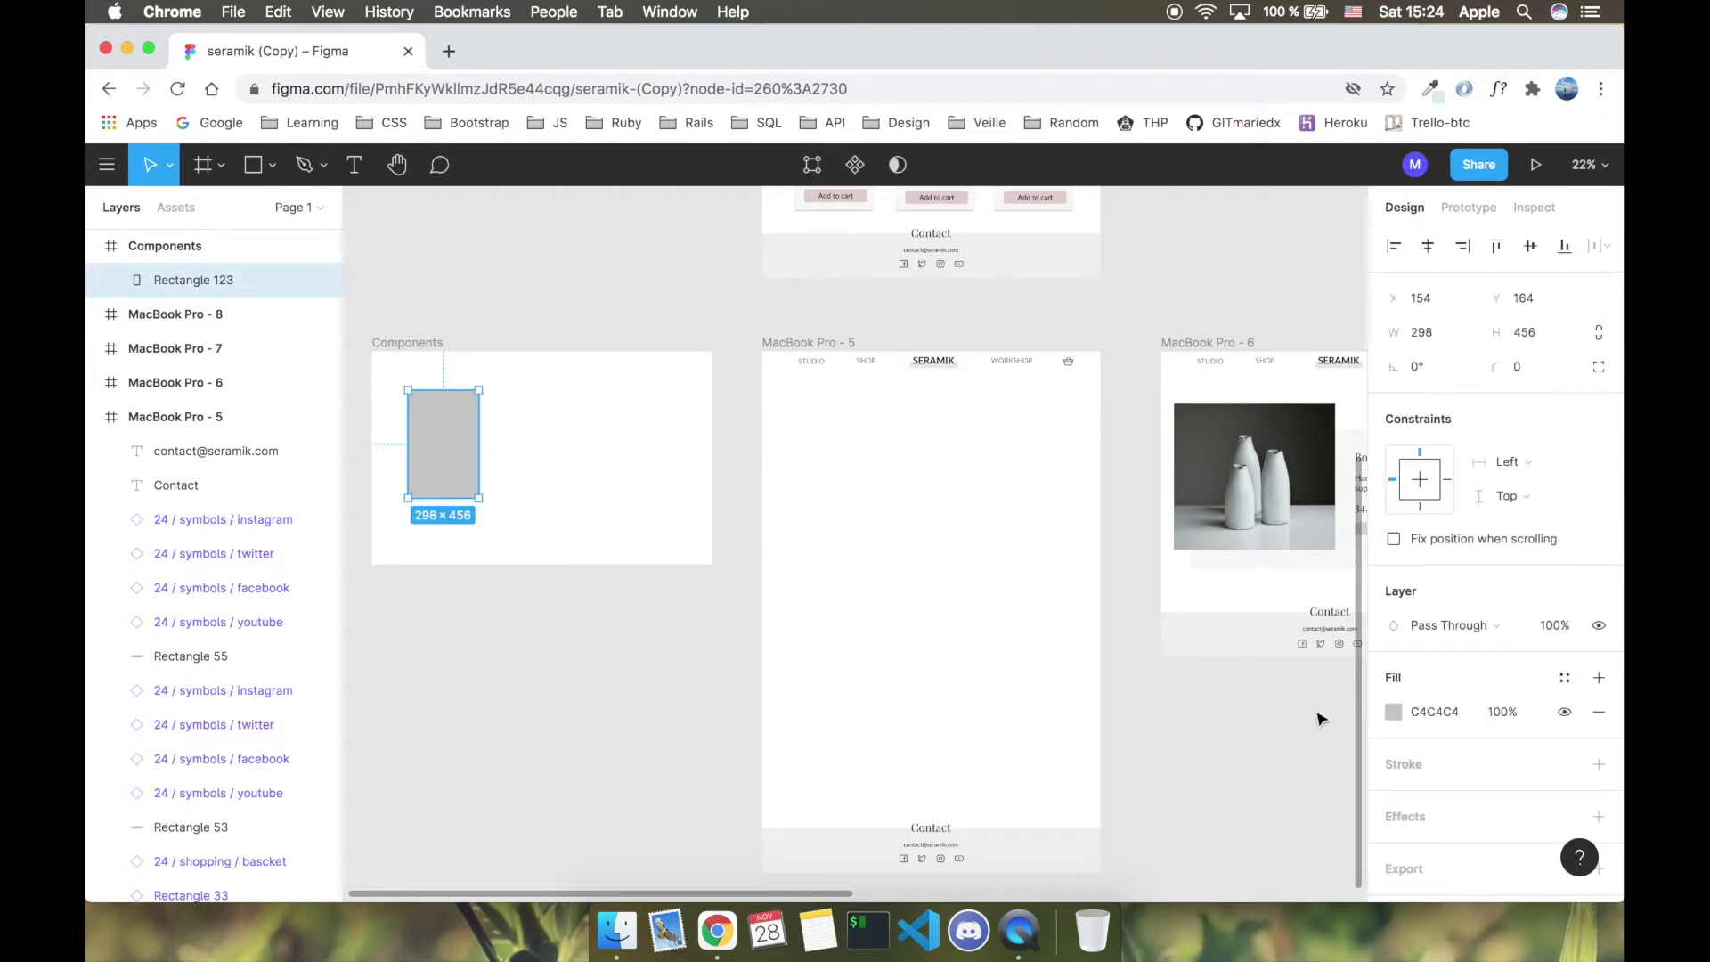
{"action": "left_click", "coordinate": [1394, 712]}
{"action": "left_click", "coordinate": [1143, 664]}
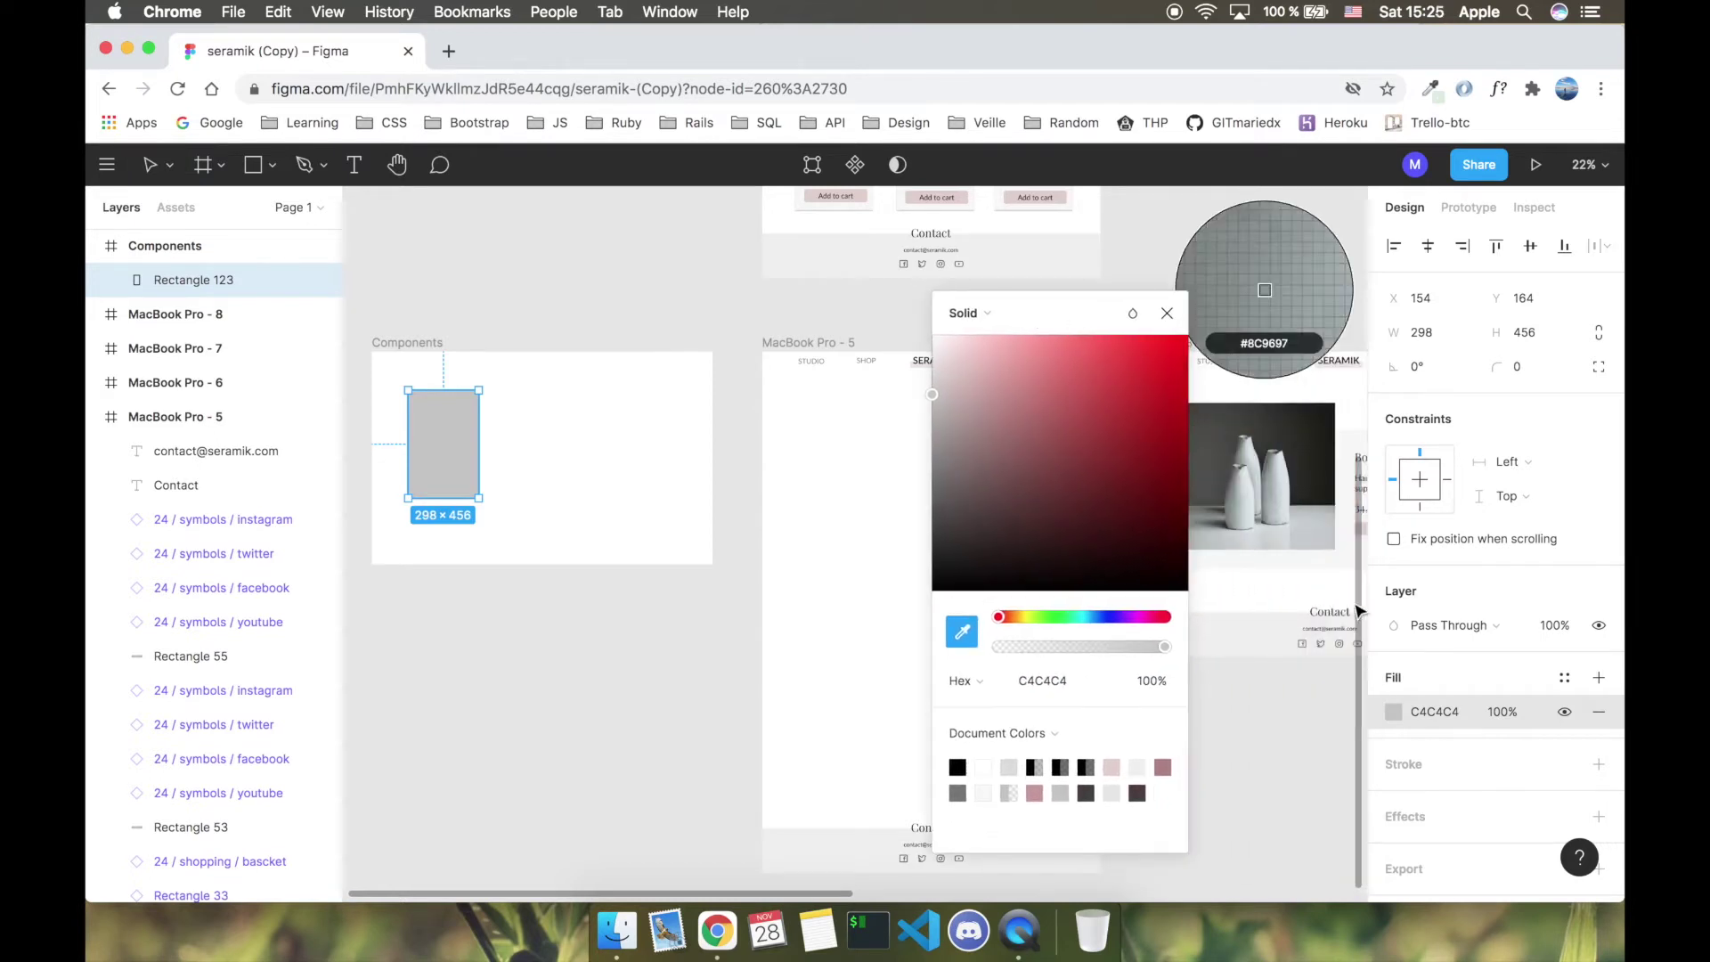
{"action": "left_click", "coordinate": [1293, 583]}
{"action": "left_click", "coordinate": [692, 445]}
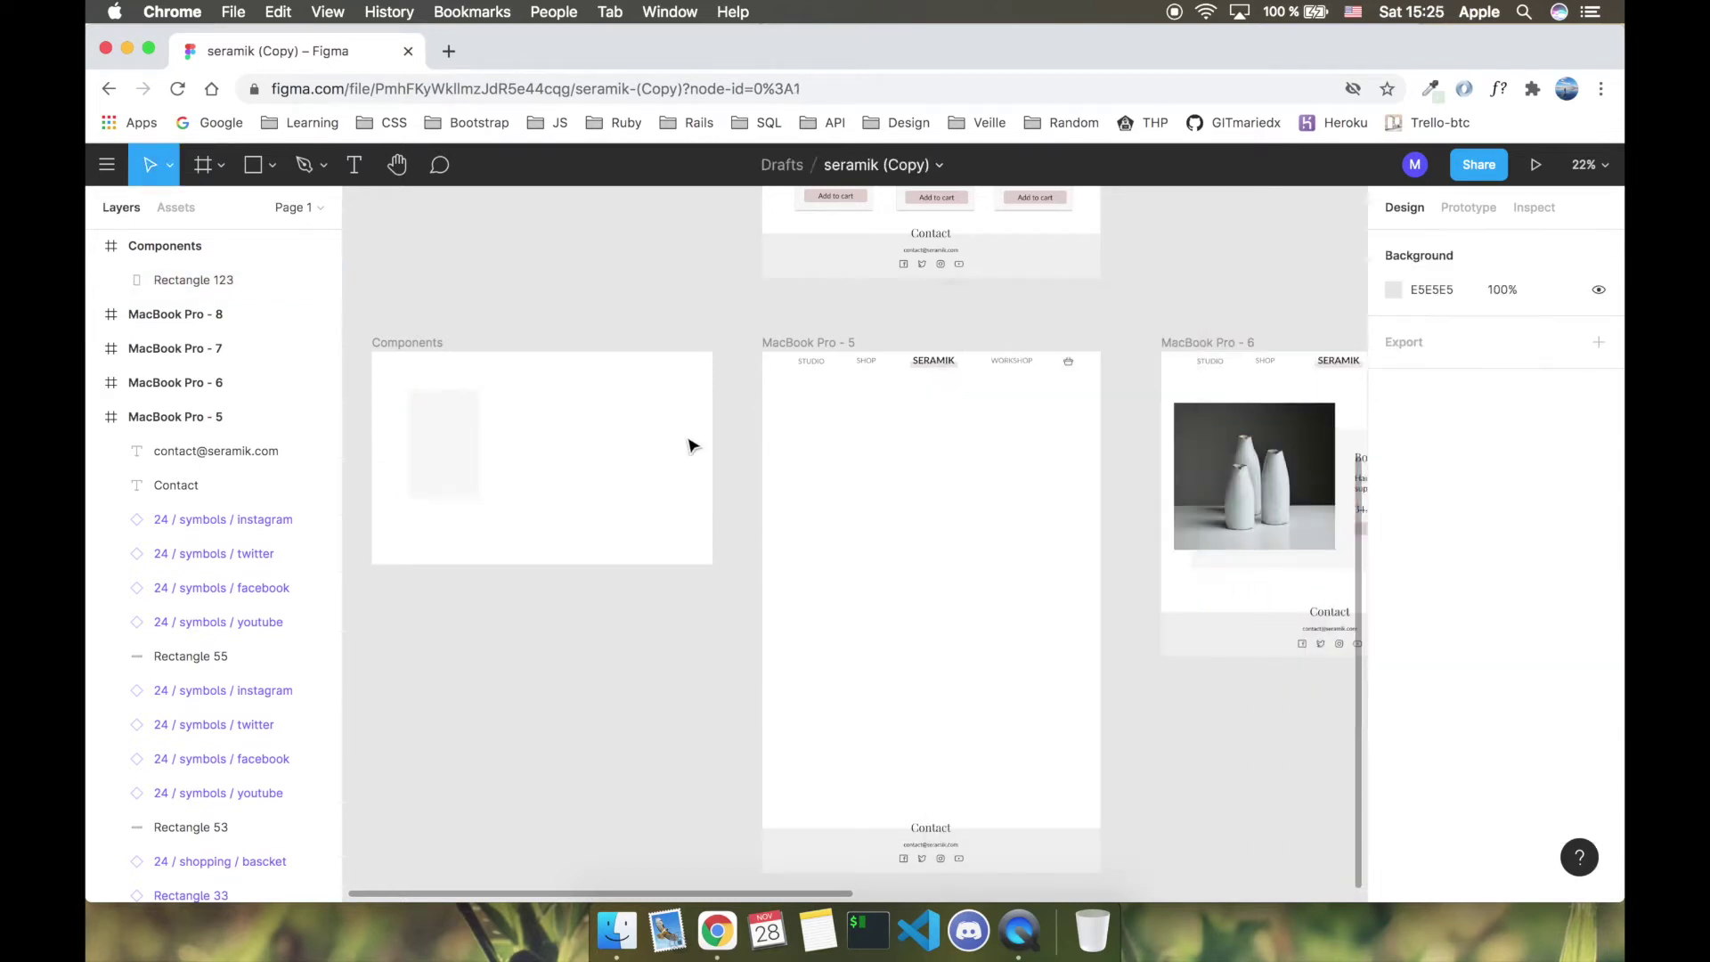
{"action": "left_click", "coordinate": [443, 458]}
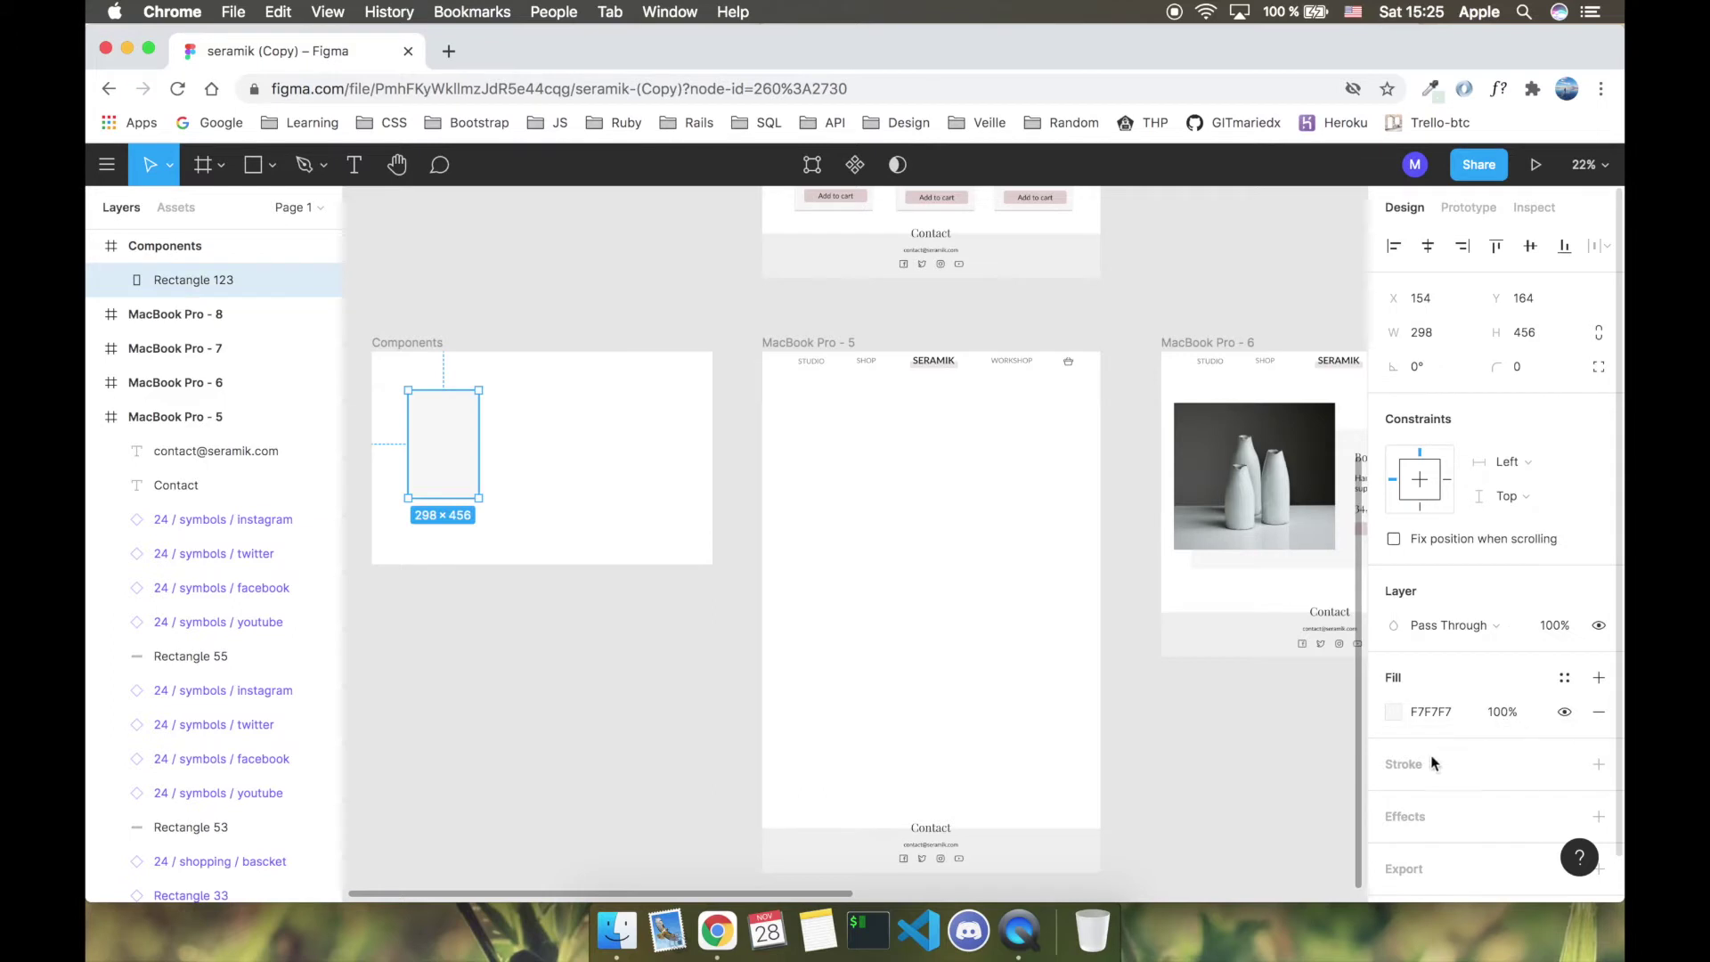
{"action": "left_click", "coordinate": [1407, 813]}
{"action": "left_click", "coordinate": [584, 534]}
Step: Draw an image placeholder rectangle of 298 × 228 covering the upper half of the card
{"action": "scroll", "coordinate": [461, 468], "scroll_direction": "up", "scroll_amount": 5}
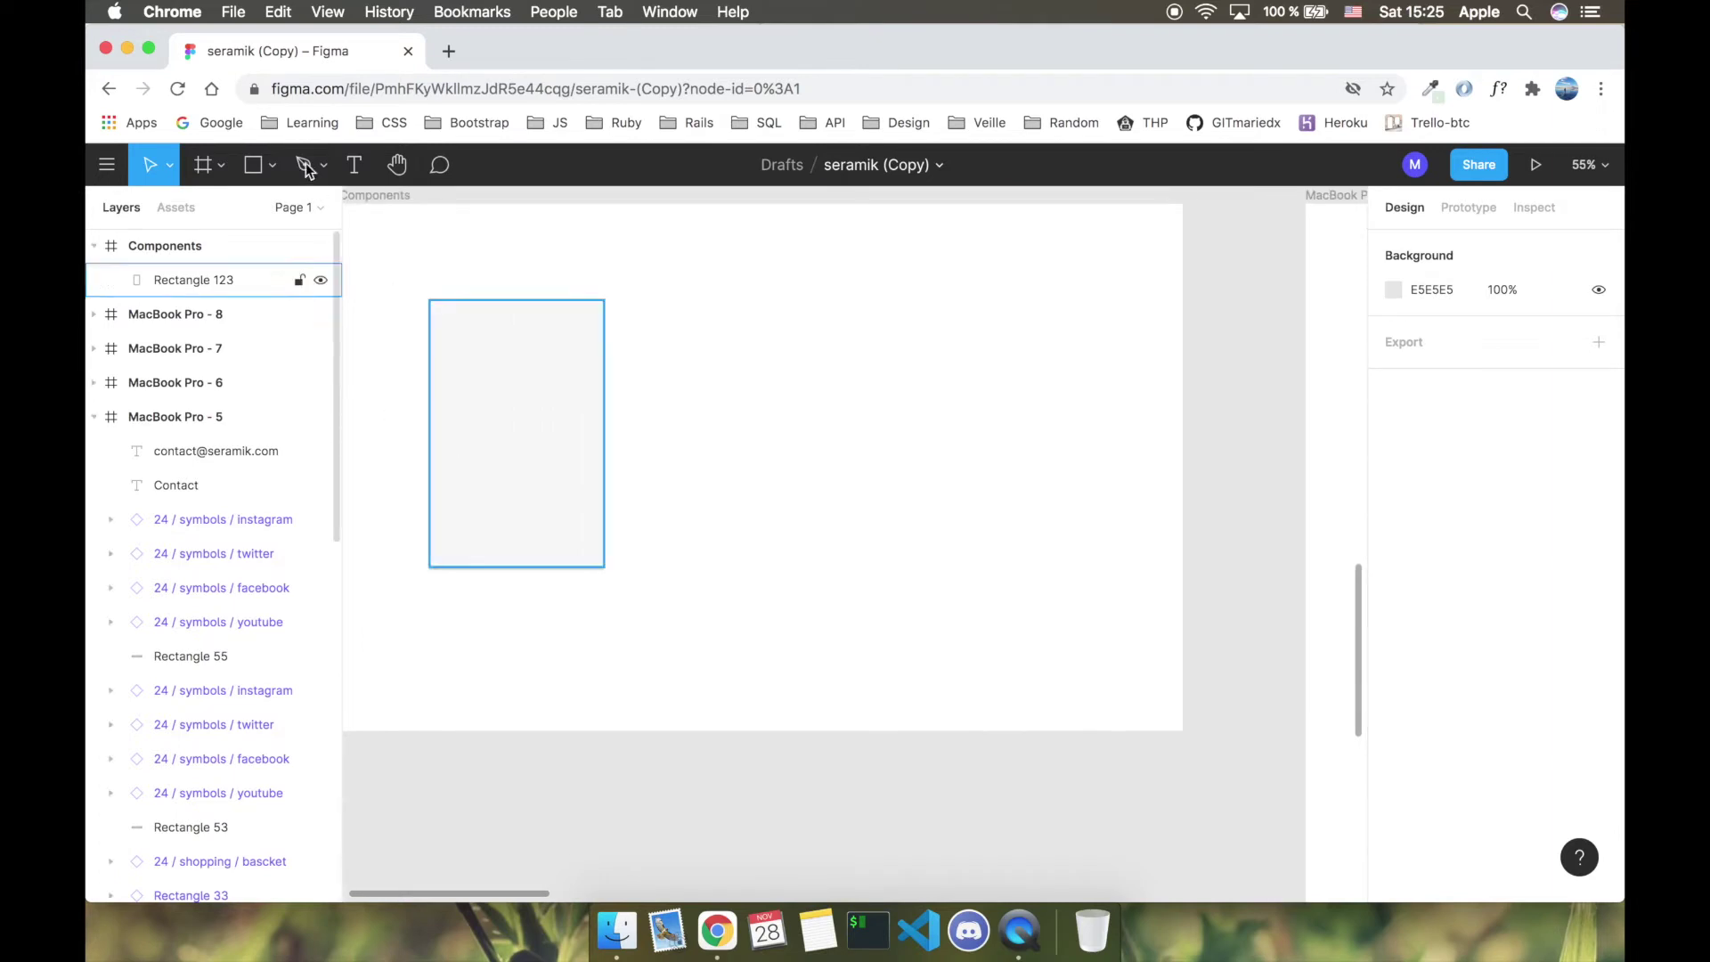
{"action": "left_click", "coordinate": [272, 166]}
{"action": "left_click", "coordinate": [281, 214]}
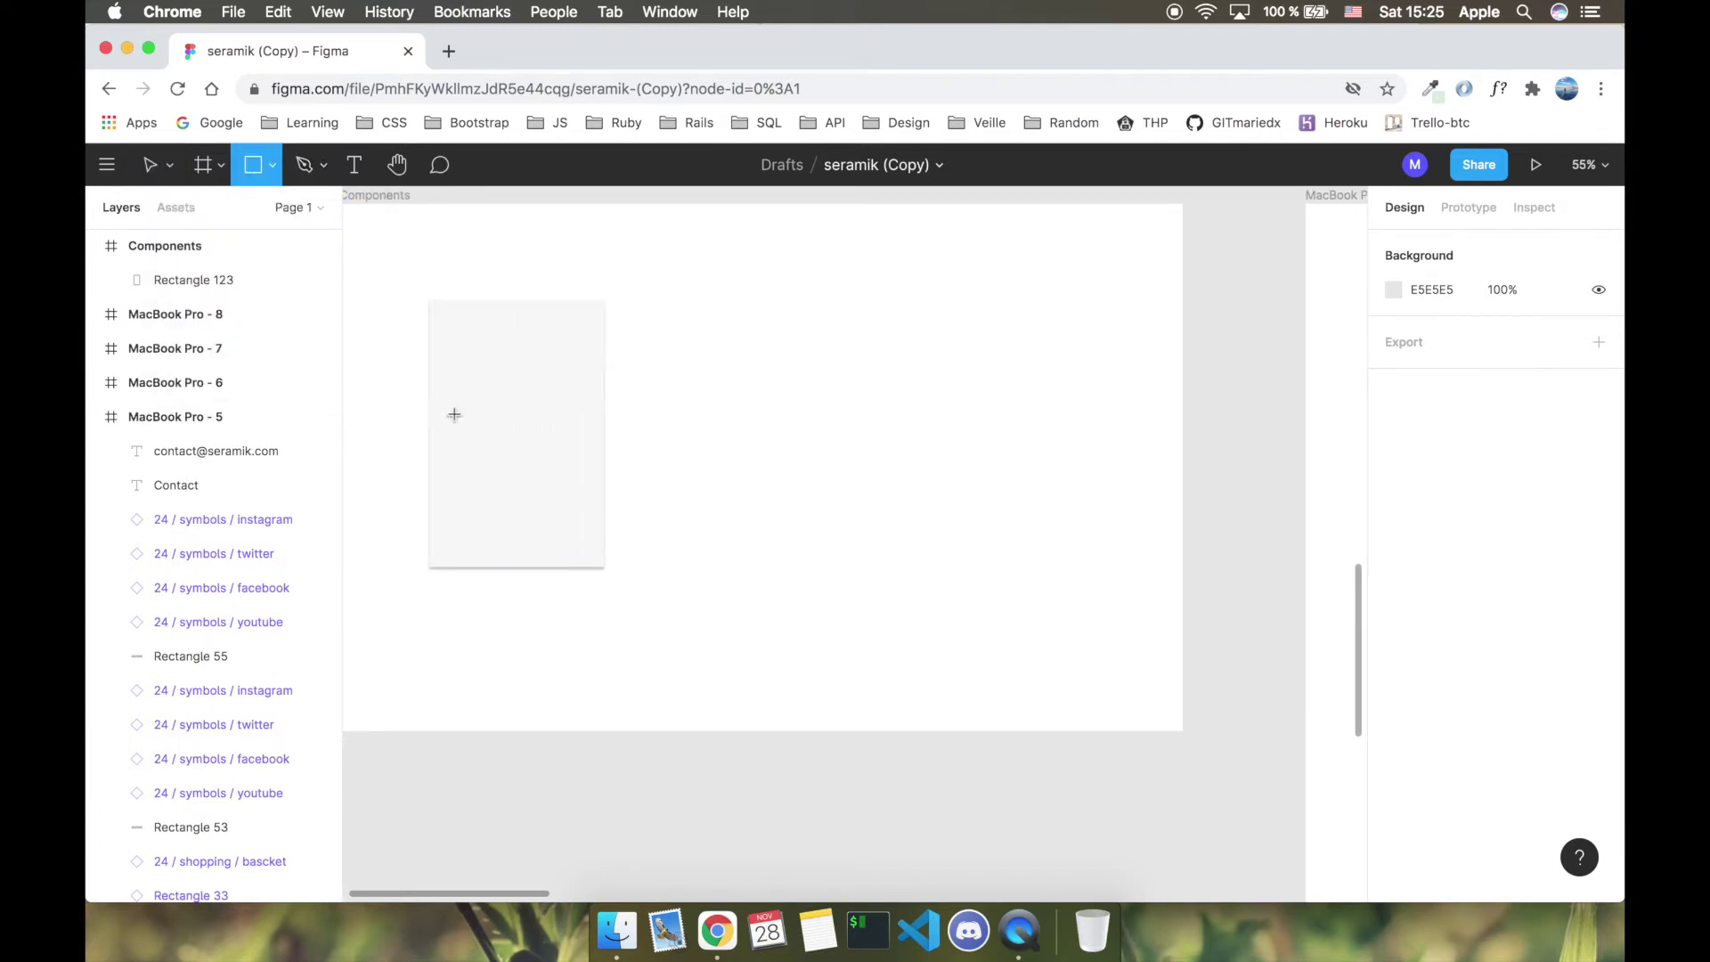
{"action": "mouse_move", "coordinate": [427, 437]}
{"action": "left_mouse_down"}
{"action": "mouse_move", "coordinate": [538, 385]}
{"action": "mouse_move", "coordinate": [604, 300]}
{"action": "left_mouse_up"}
{"action": "left_click_drag", "start_coordinate": [426, 438], "coordinate": [432, 435]}
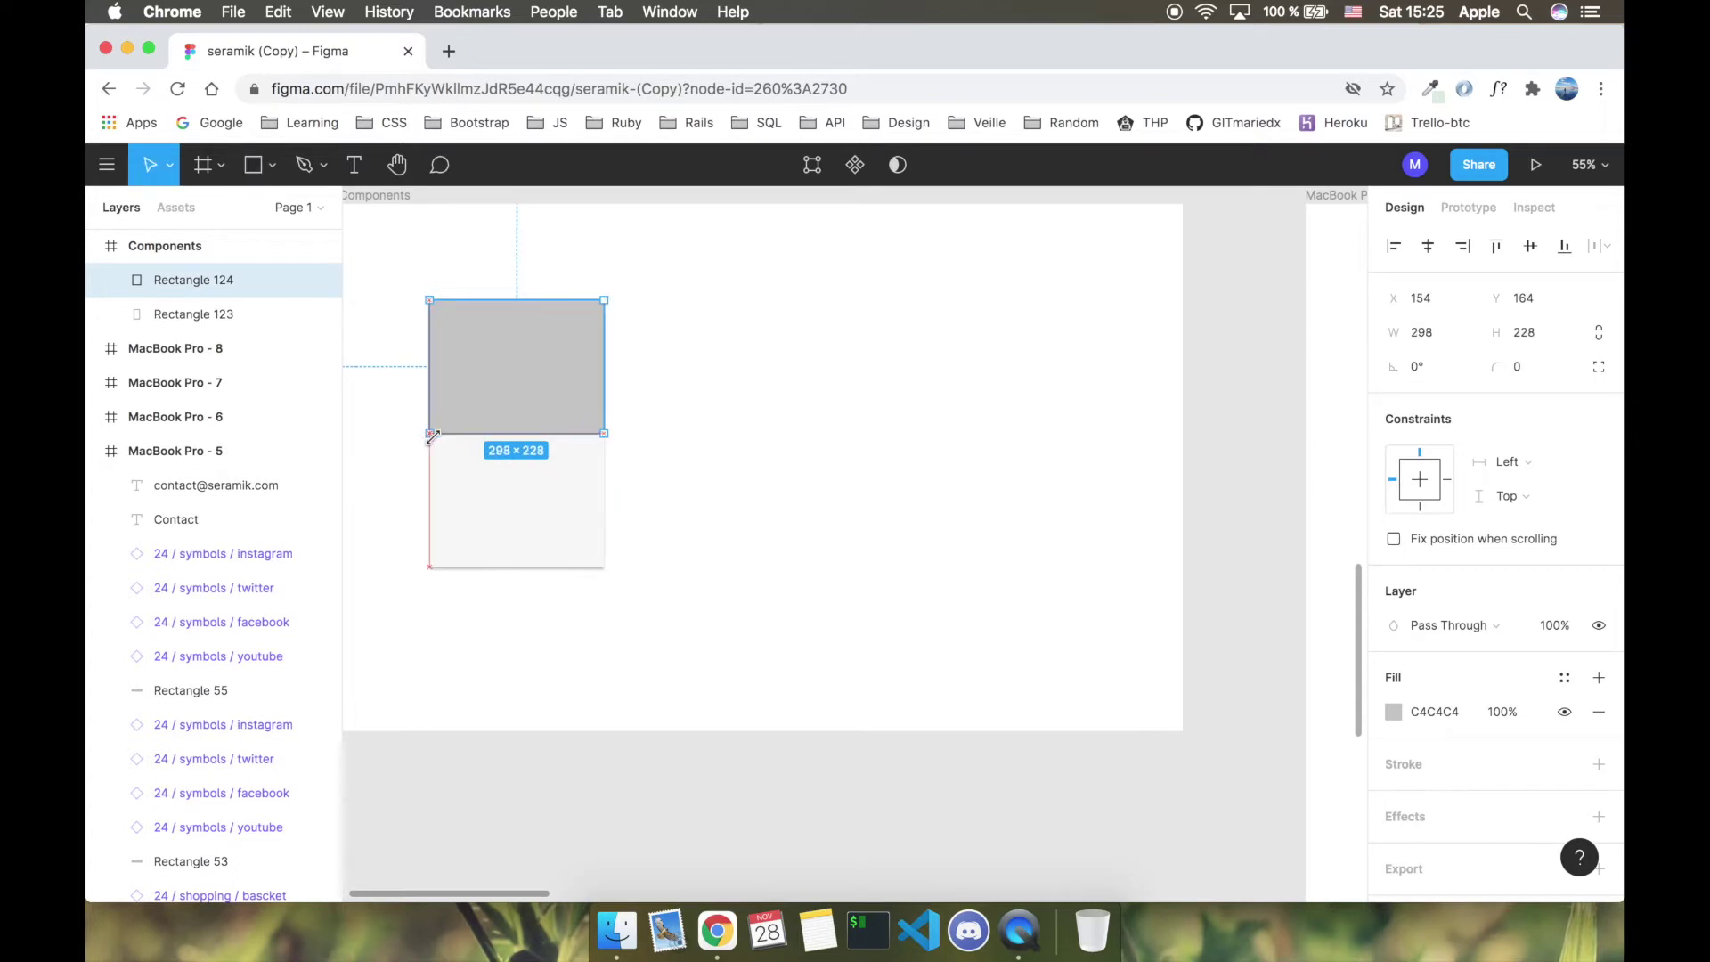
{"action": "left_click", "coordinate": [588, 499]}
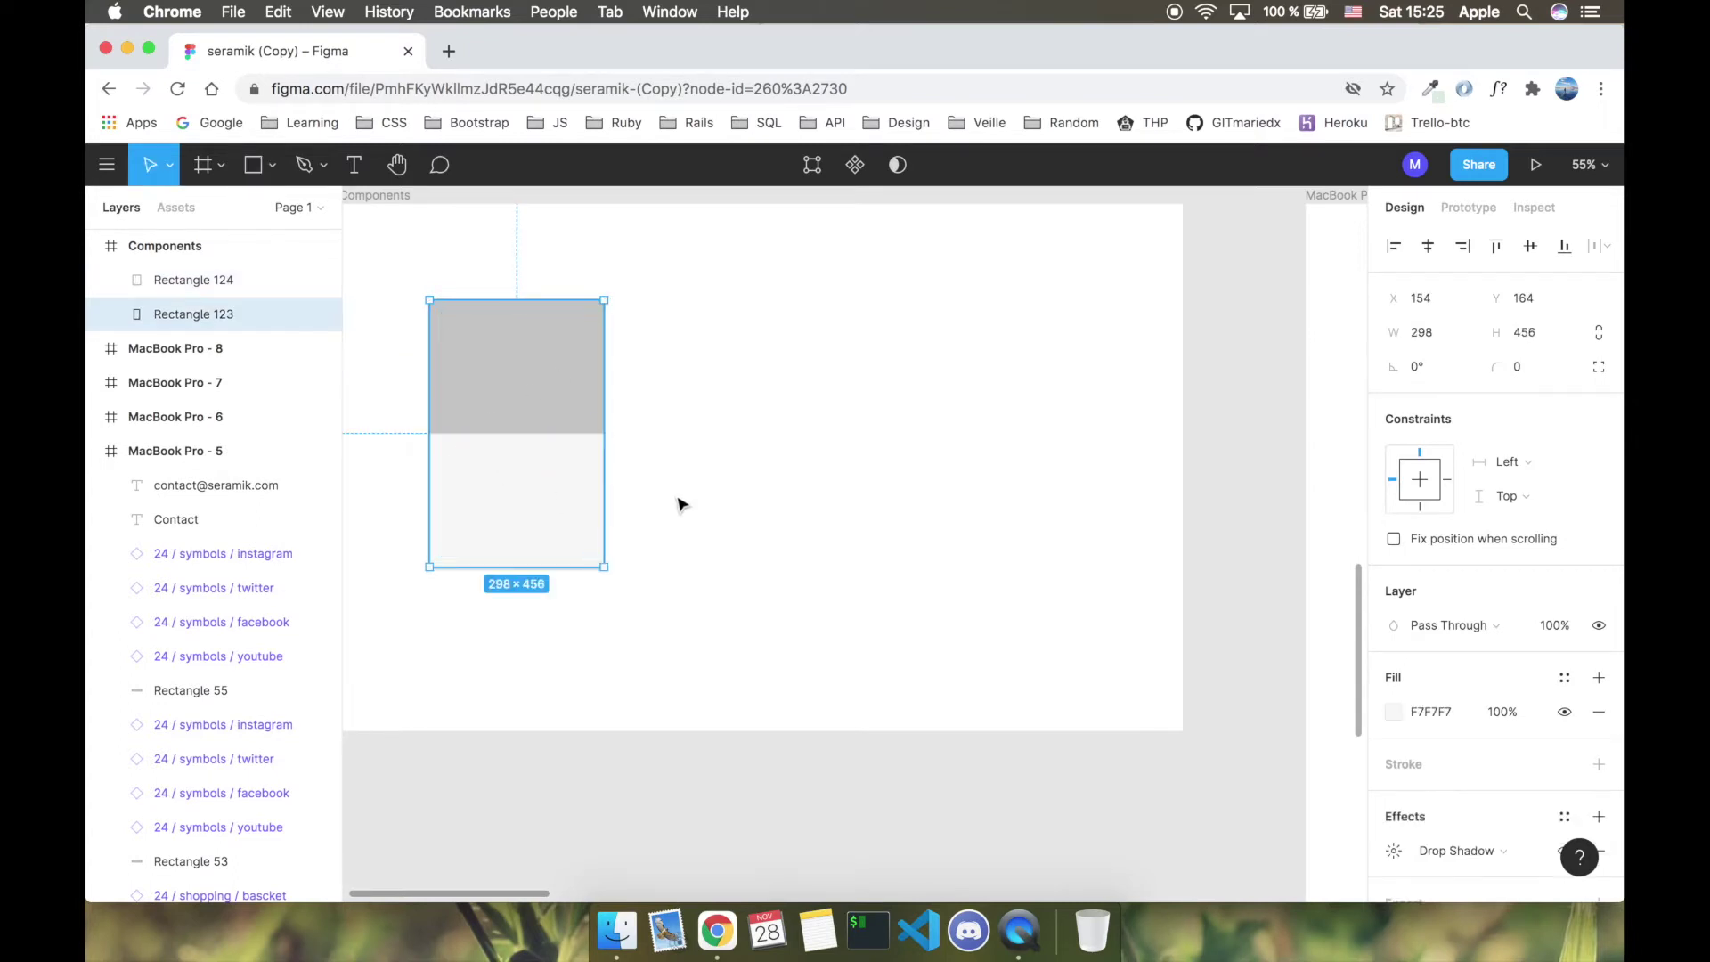
Step: Add the text "Product title" on the card just below the image placeholder
{"action": "left_click", "coordinate": [353, 165]}
{"action": "left_click_drag", "start_coordinate": [464, 440], "coordinate": [585, 462]}
{"action": "type", "text": "Product title"}
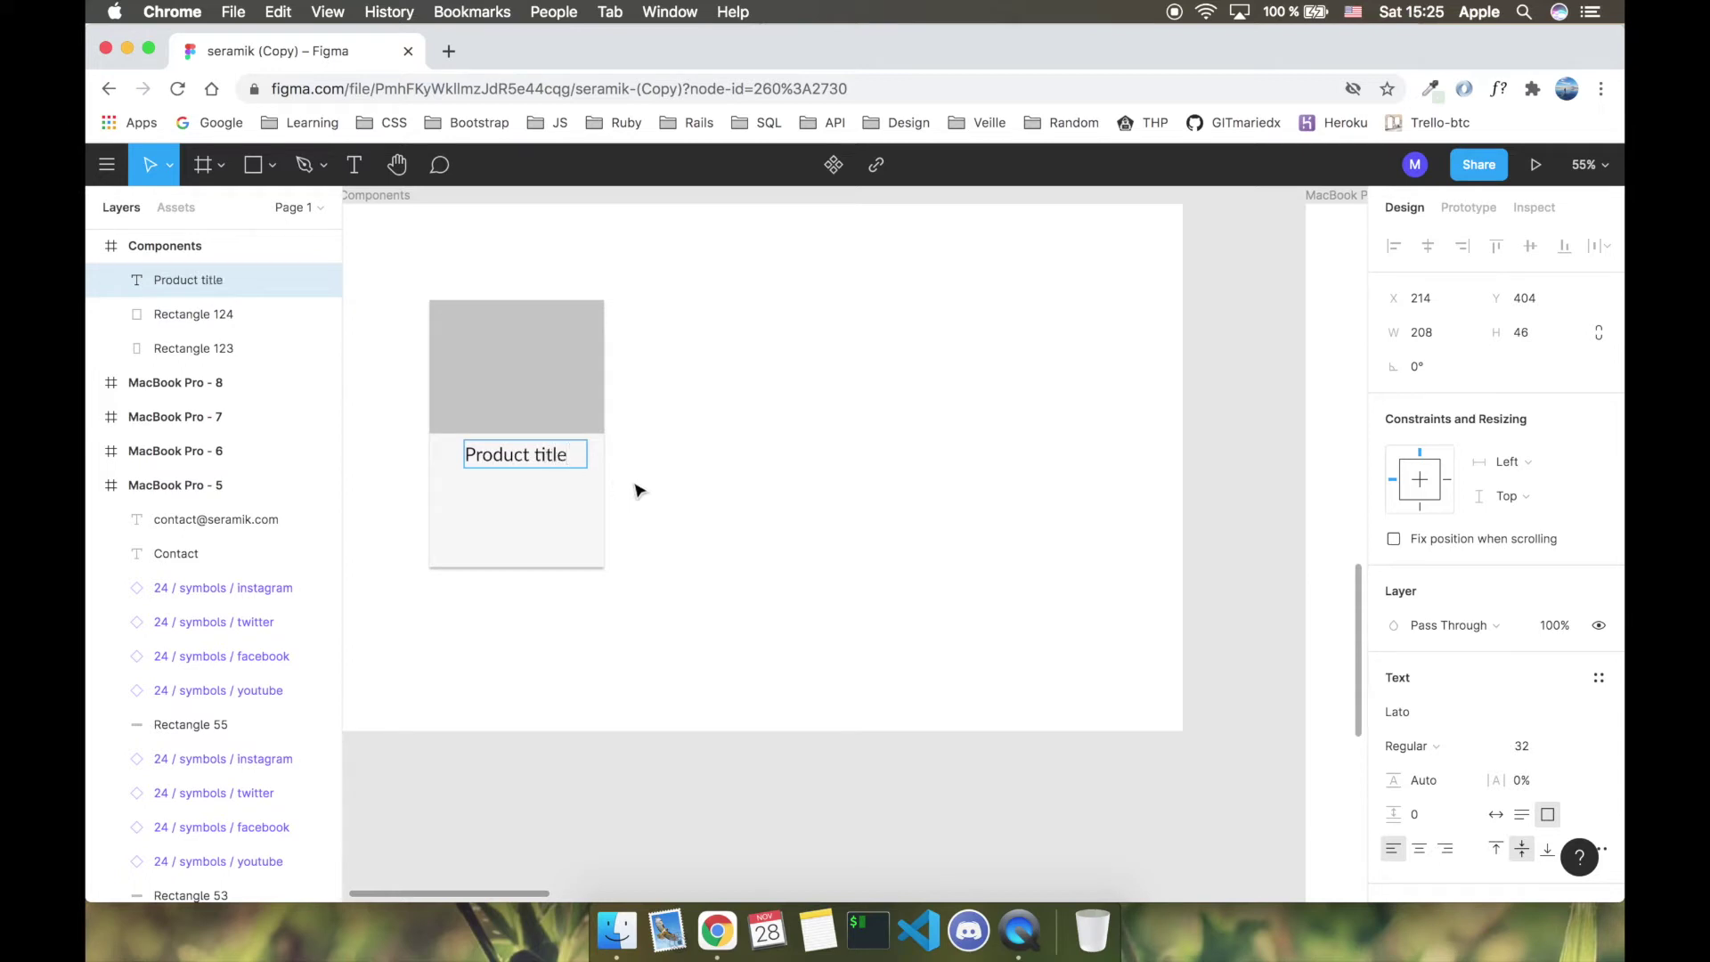
{"action": "key", "text": "Escape"}
Step: Add the price placeholder text "##,## $" beneath the product title on the card
{"action": "key", "text": "Return"}
{"action": "left_click_drag", "start_coordinate": [463, 476], "coordinate": [588, 523]}
{"action": "type", "text": "##,## $"}
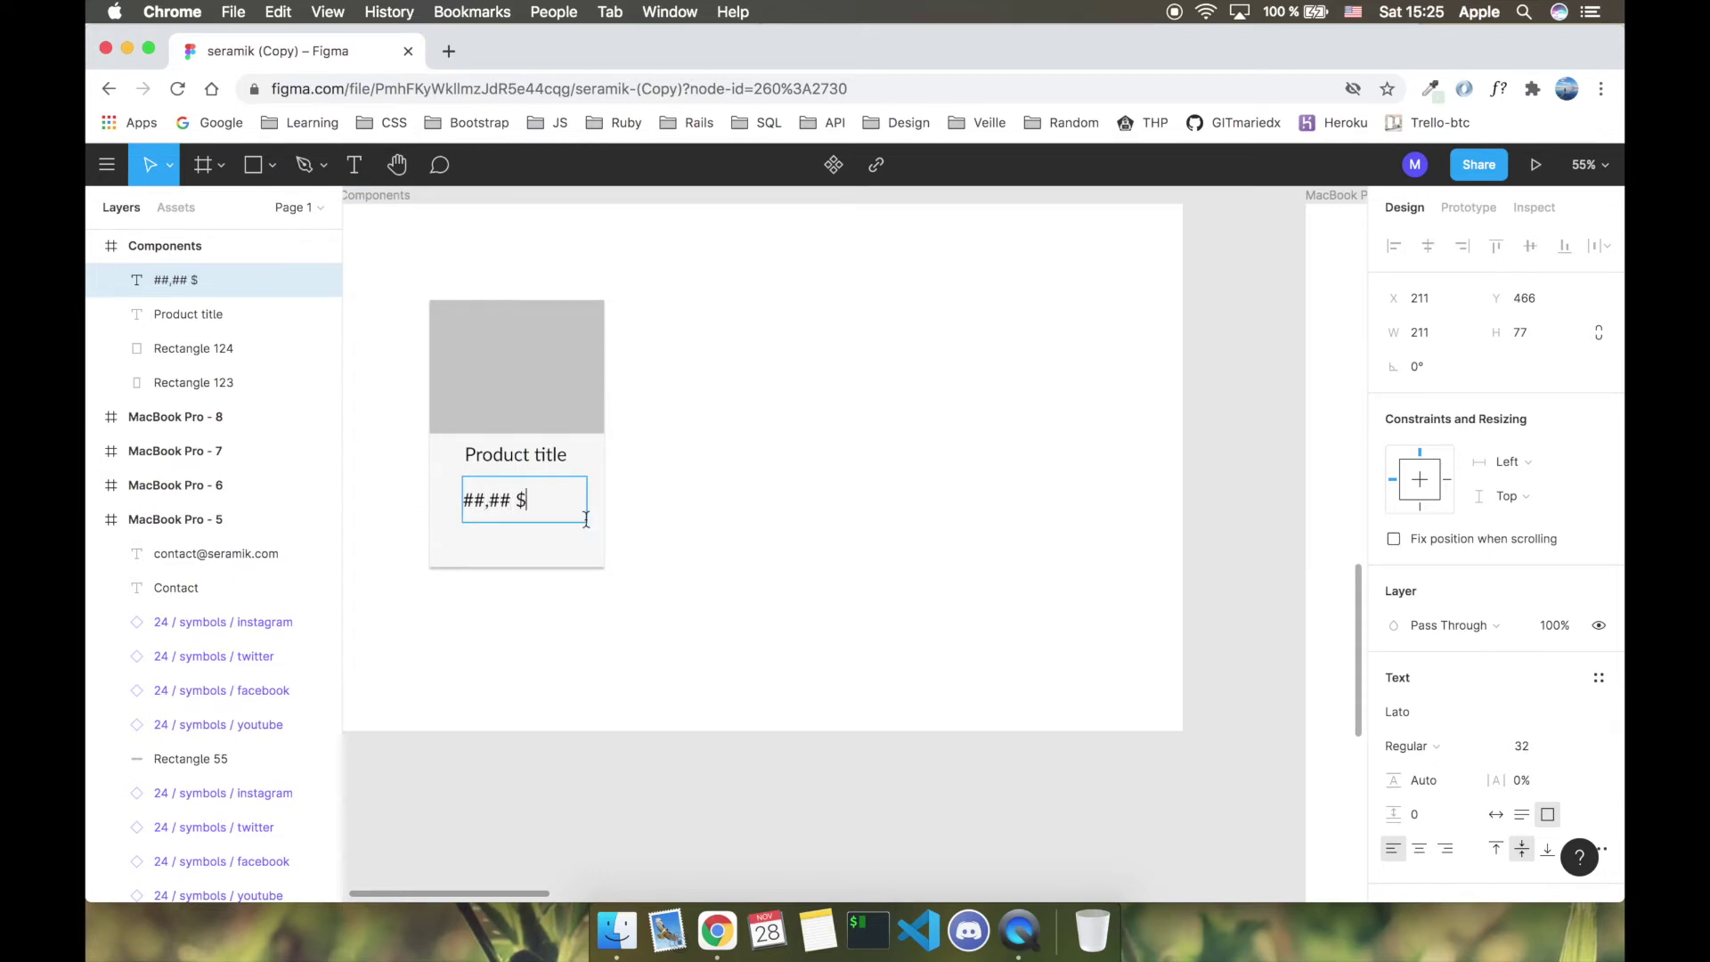
{"action": "key", "text": "Escape"}
{"action": "left_click", "coordinate": [425, 247]}
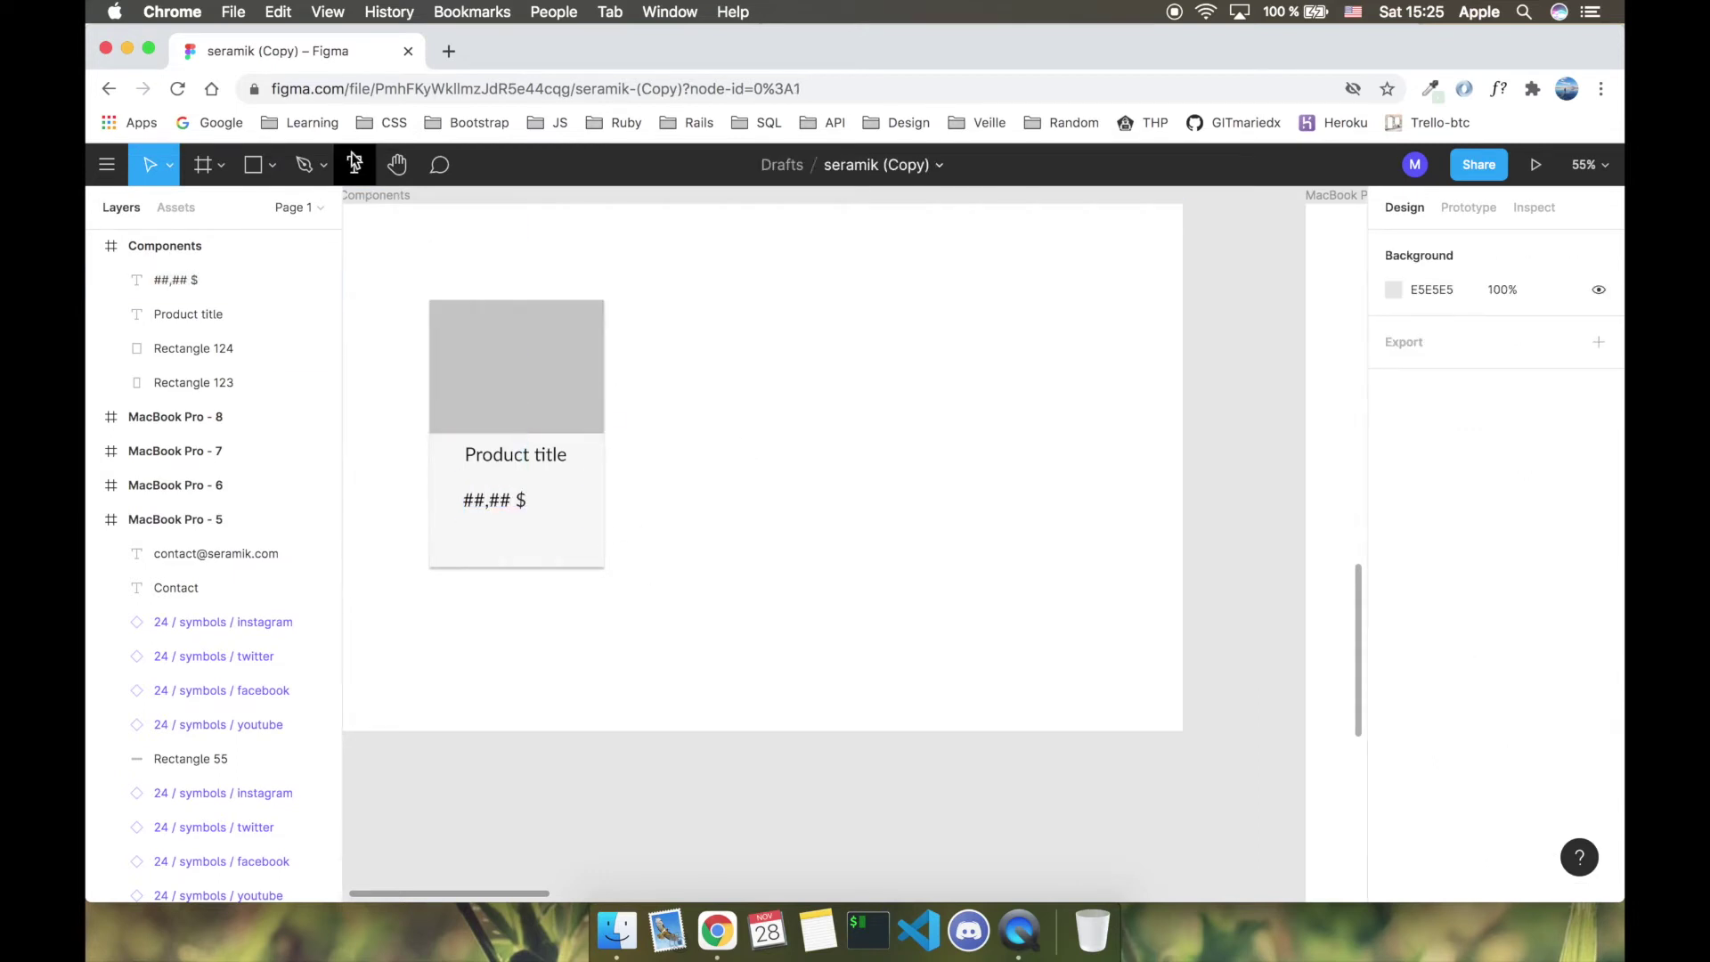
Step: Draw a button rectangle of about 205 × 48 in the empty area below the card
{"action": "left_click", "coordinate": [271, 165]}
{"action": "left_click", "coordinate": [279, 215]}
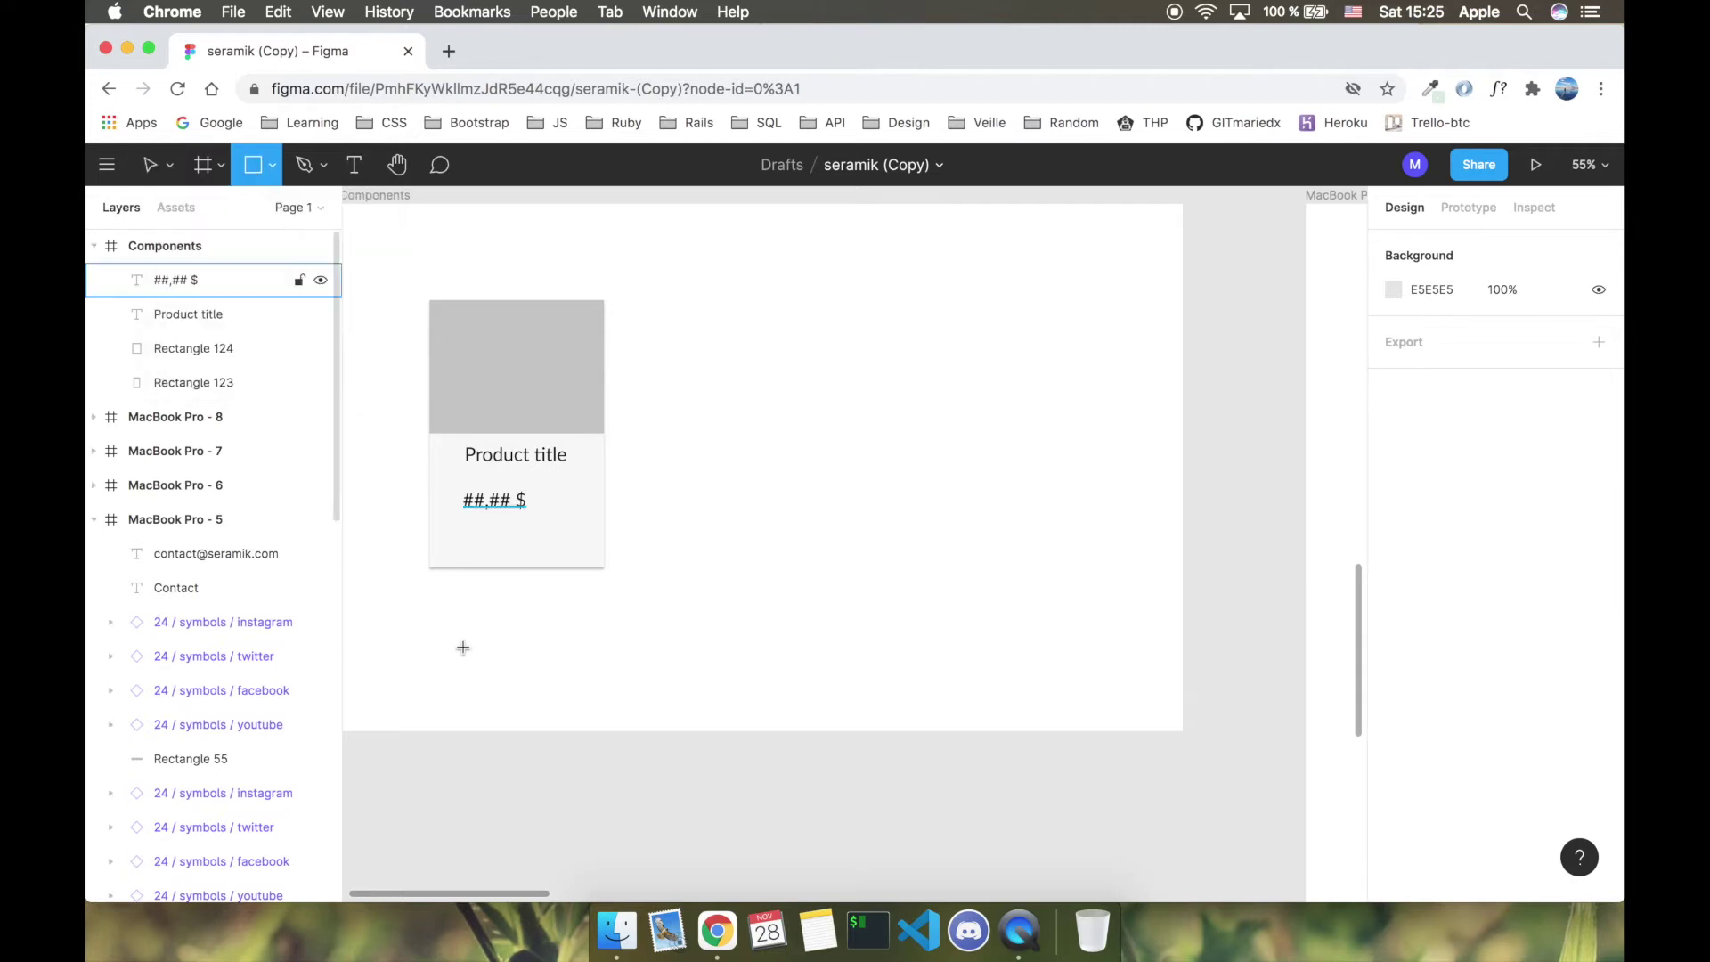
{"action": "left_click_drag", "start_coordinate": [484, 616], "coordinate": [604, 643]}
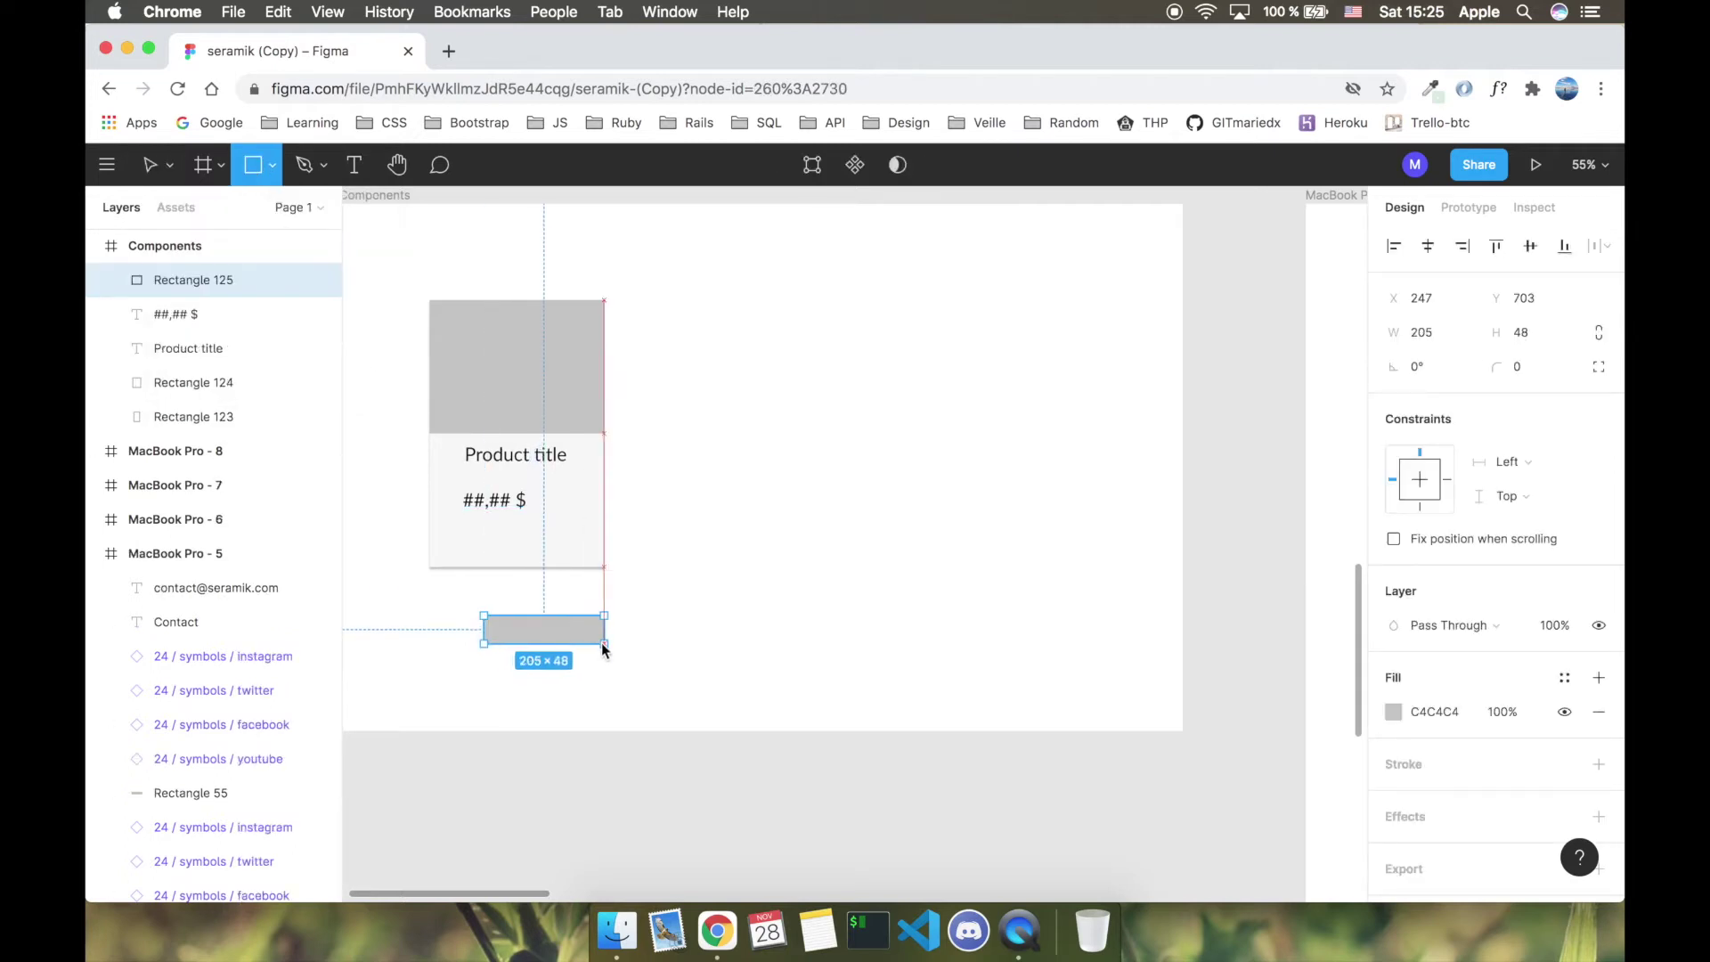
{"action": "left_click", "coordinate": [572, 649]}
Step: Add the text "Add to cart", centre its alignment, and place it on the button rectangle
{"action": "key", "text": "t"}
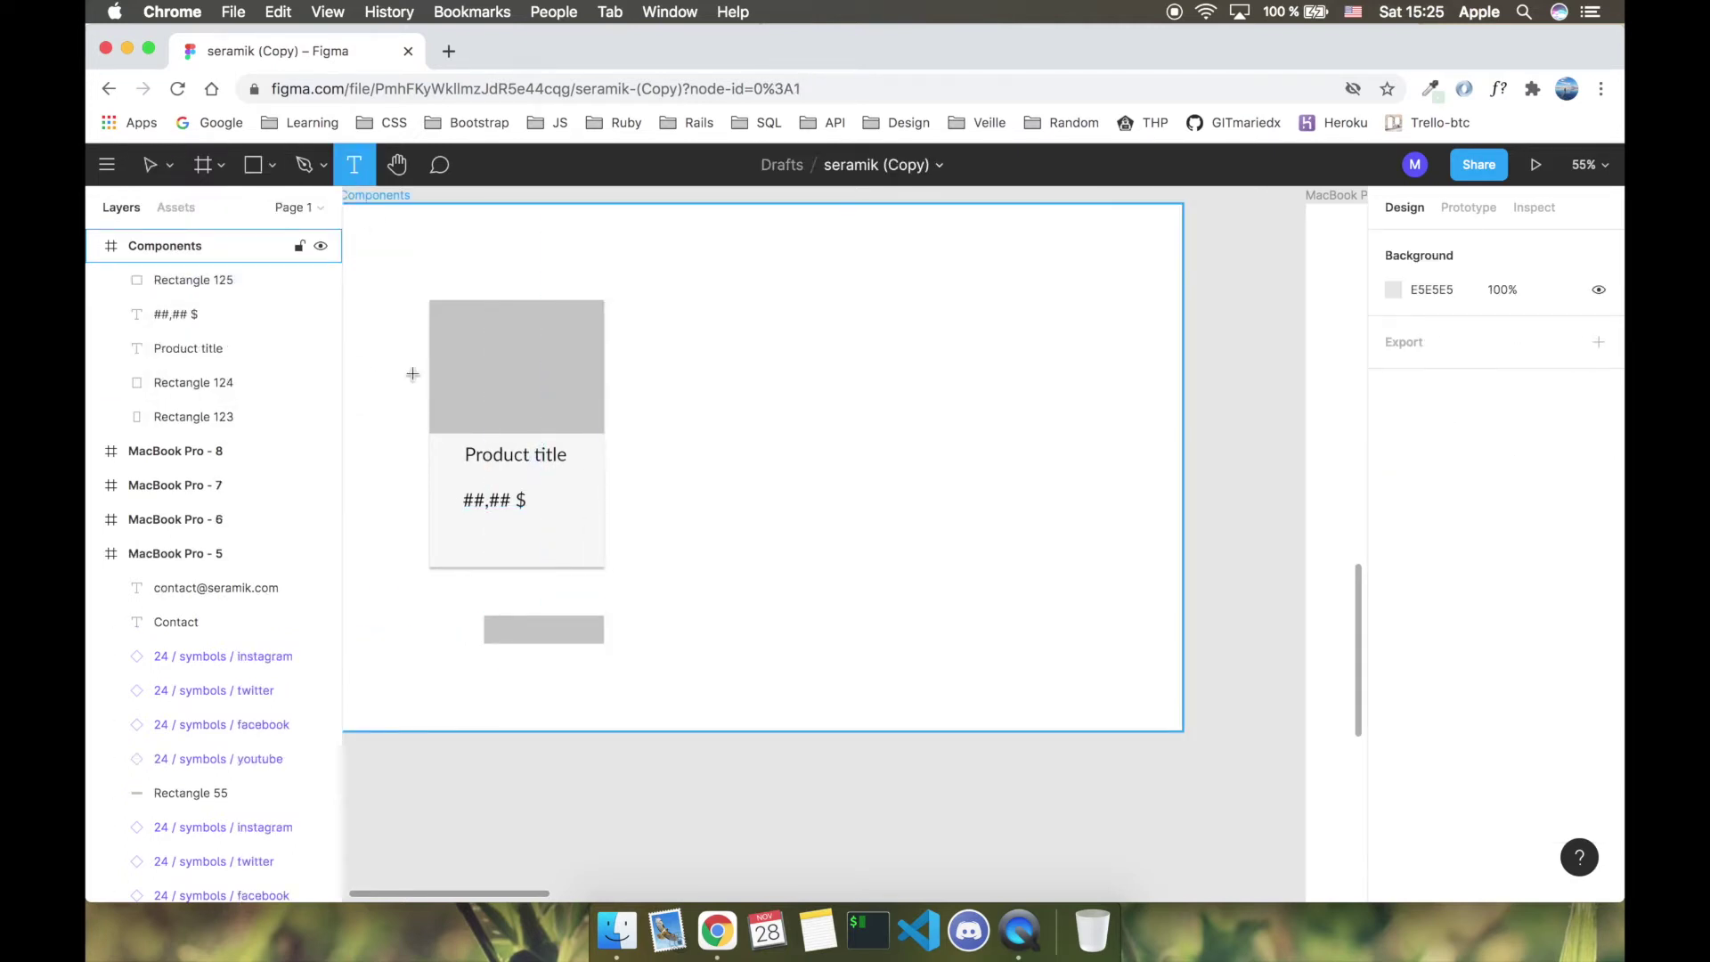
{"action": "left_click_drag", "start_coordinate": [488, 666], "coordinate": [598, 695]}
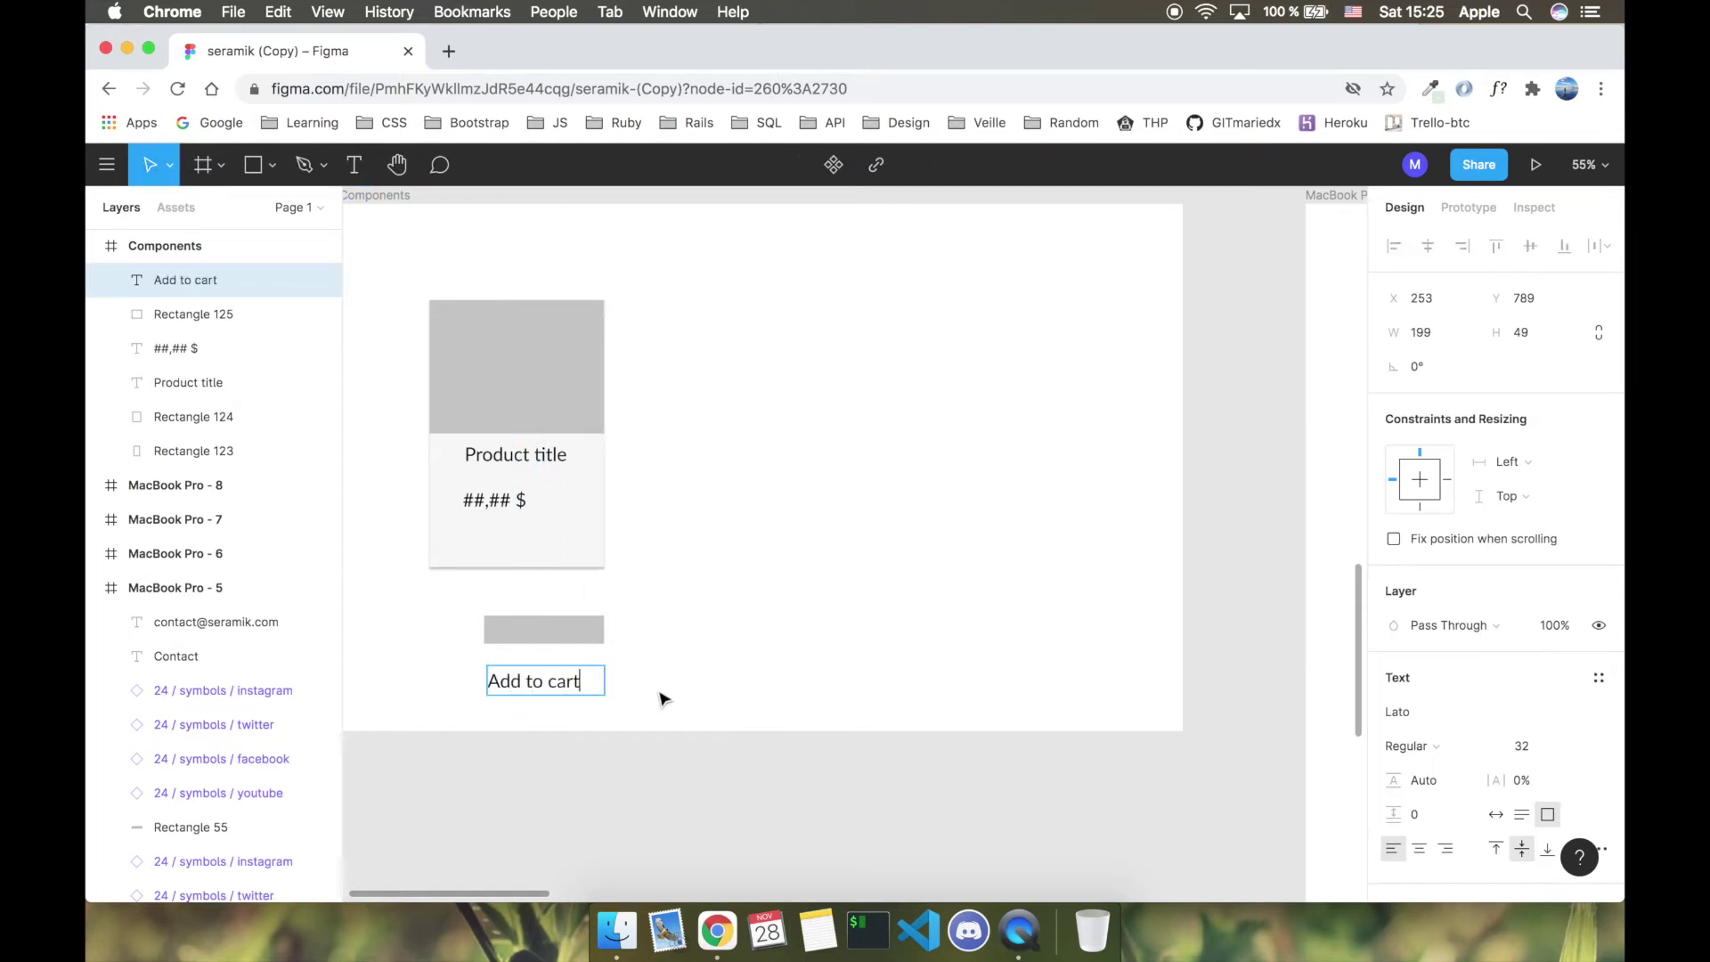
{"action": "key", "text": "Escape"}
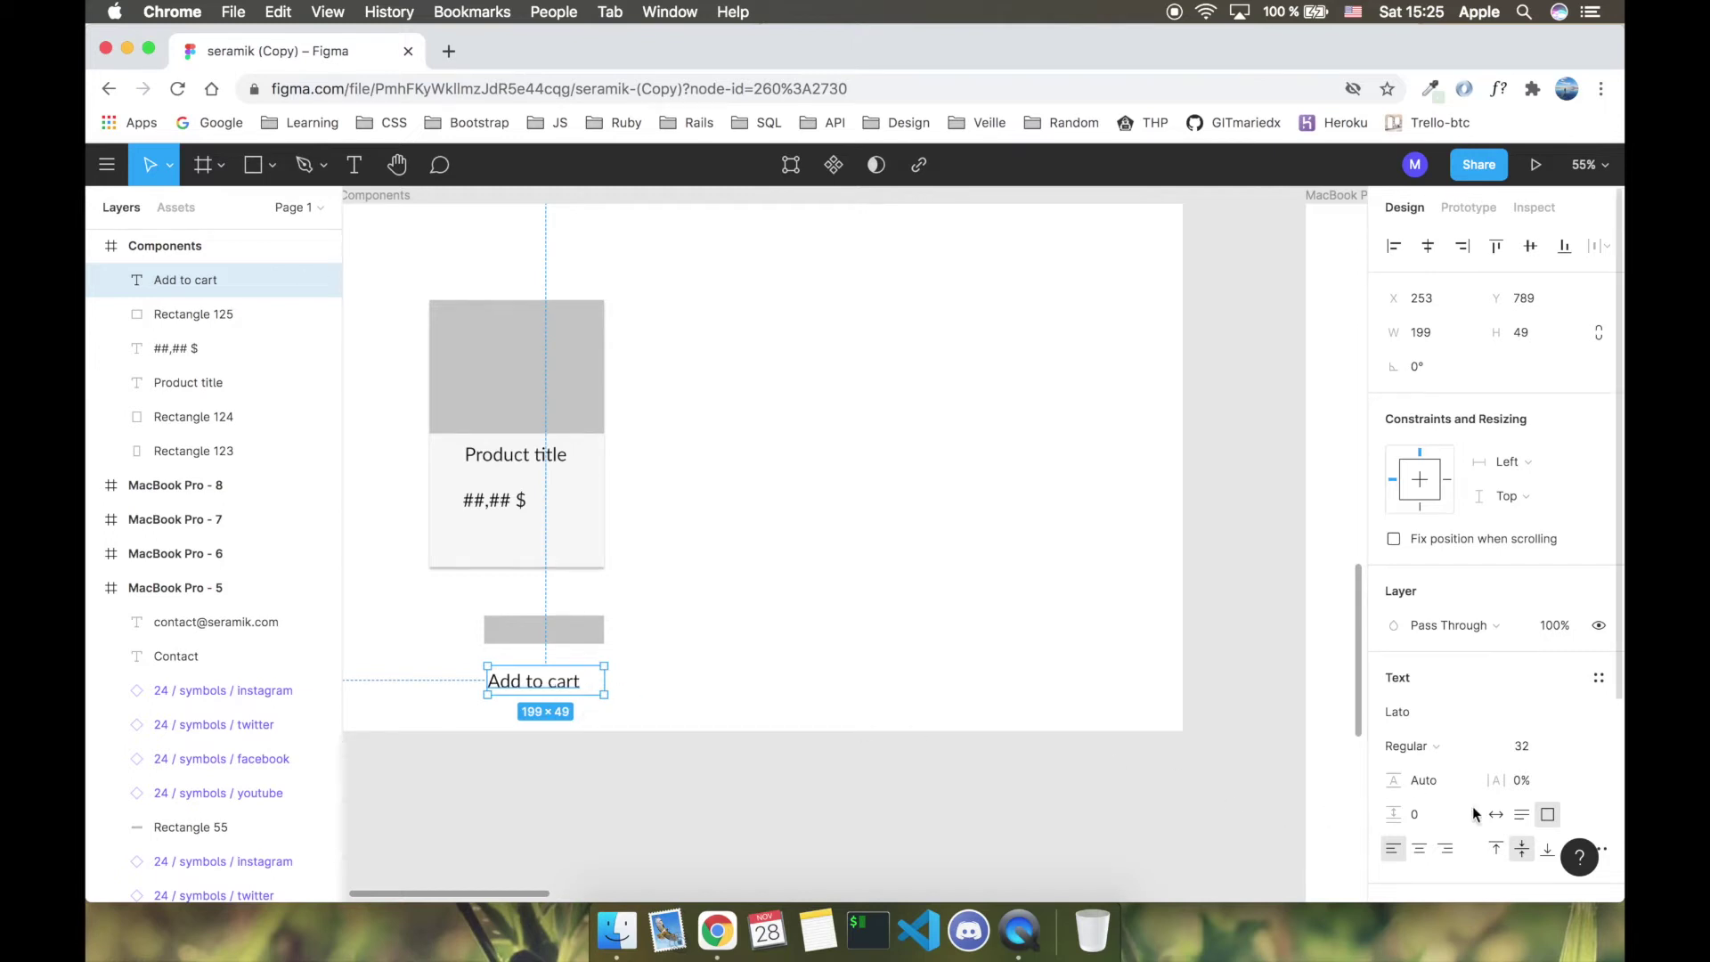
{"action": "left_click", "coordinate": [1421, 850]}
{"action": "left_click_drag", "start_coordinate": [523, 666], "coordinate": [537, 634]}
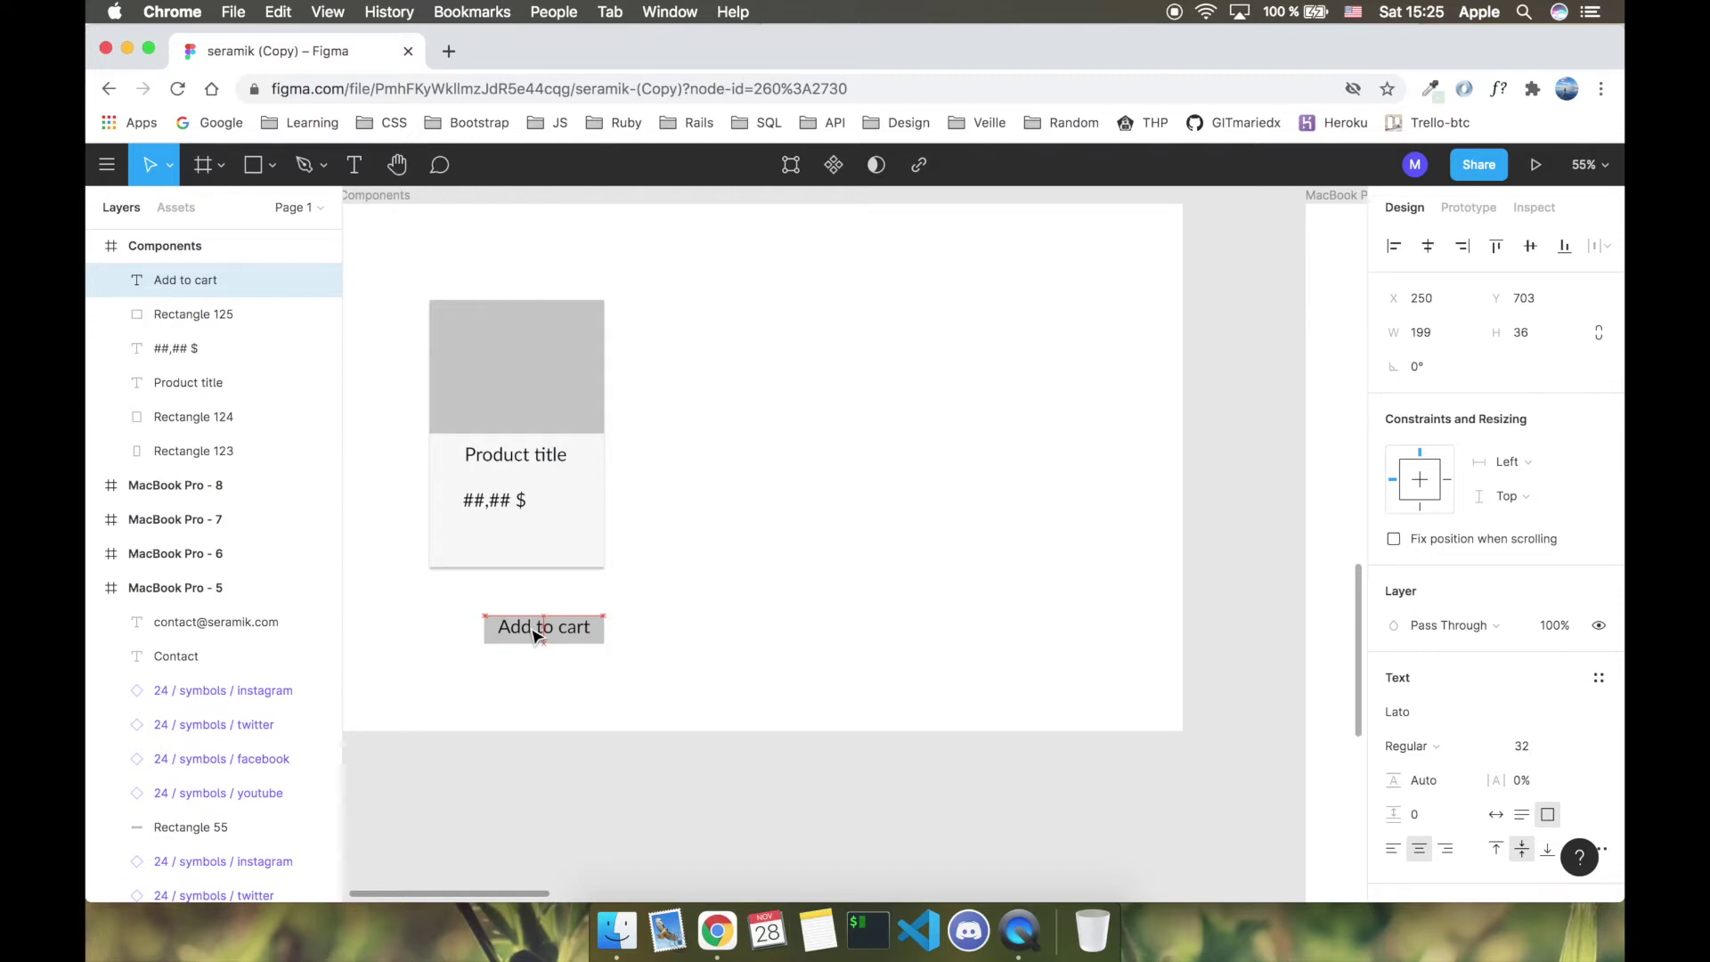
{"action": "left_click", "coordinate": [675, 691]}
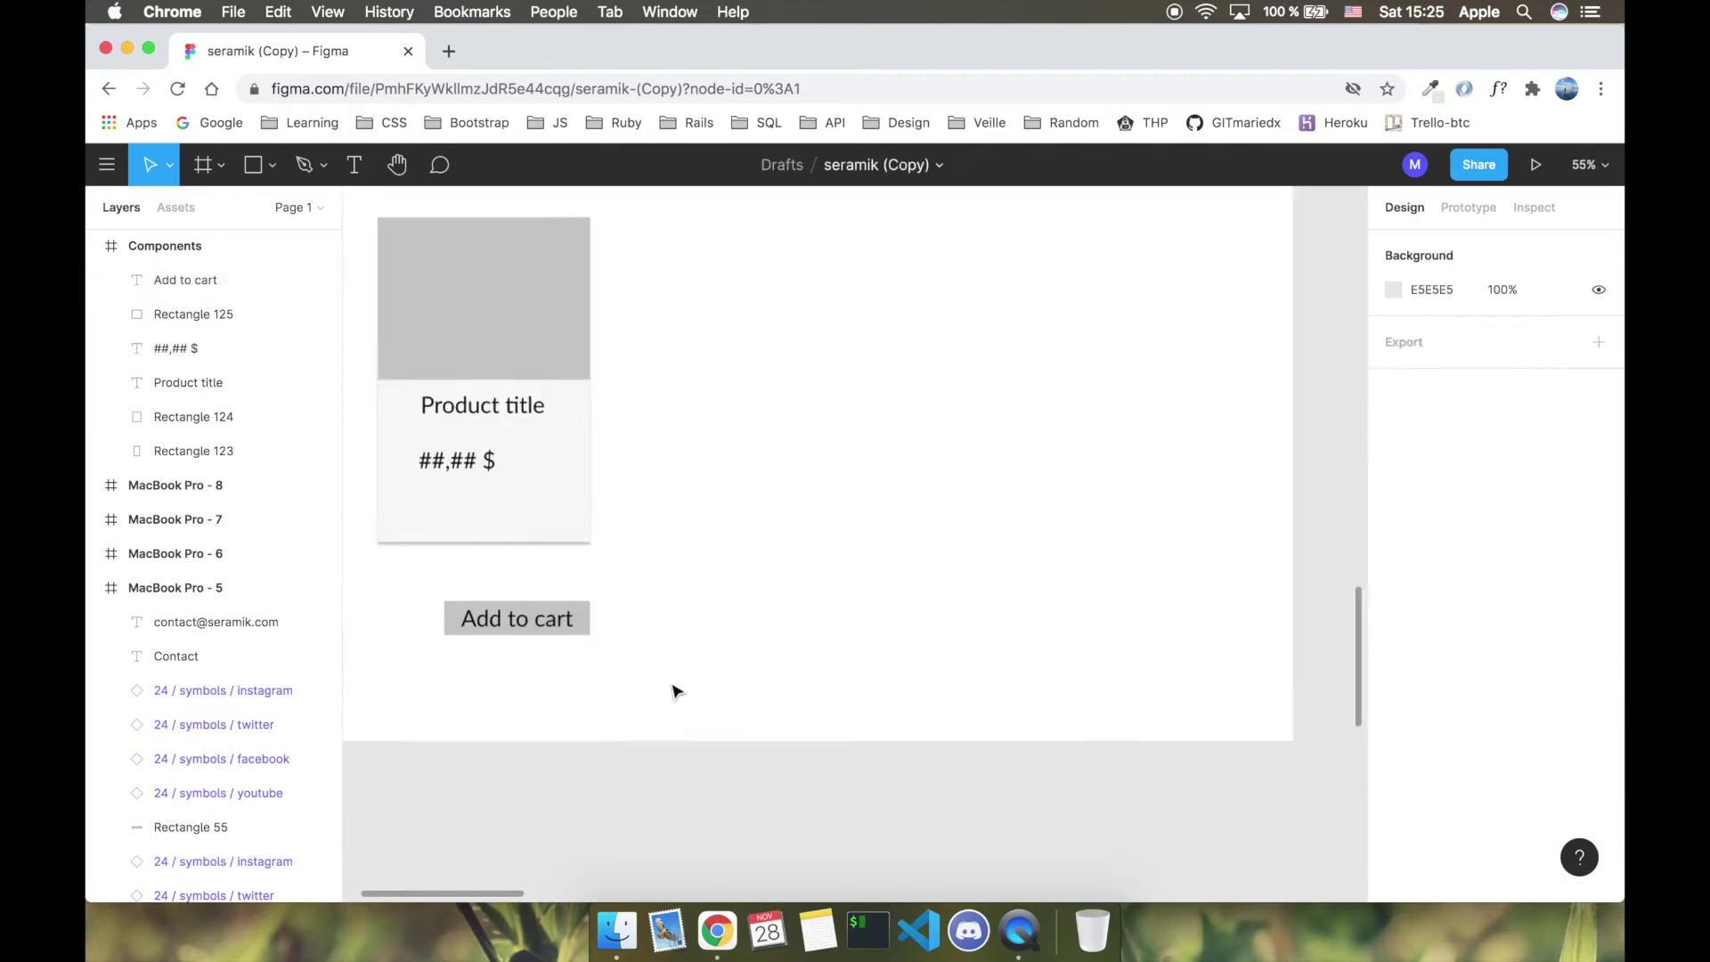
Step: Move the Add to cart text and its button rectangle separately to the empty area beside the card's lower edge
{"action": "scroll", "coordinate": [675, 691], "scroll_direction": "up", "scroll_amount": 3}
{"action": "scroll", "coordinate": [675, 691], "scroll_direction": "down", "scroll_amount": 2}
{"action": "scroll", "coordinate": [675, 691], "scroll_direction": "left", "scroll_amount": 4}
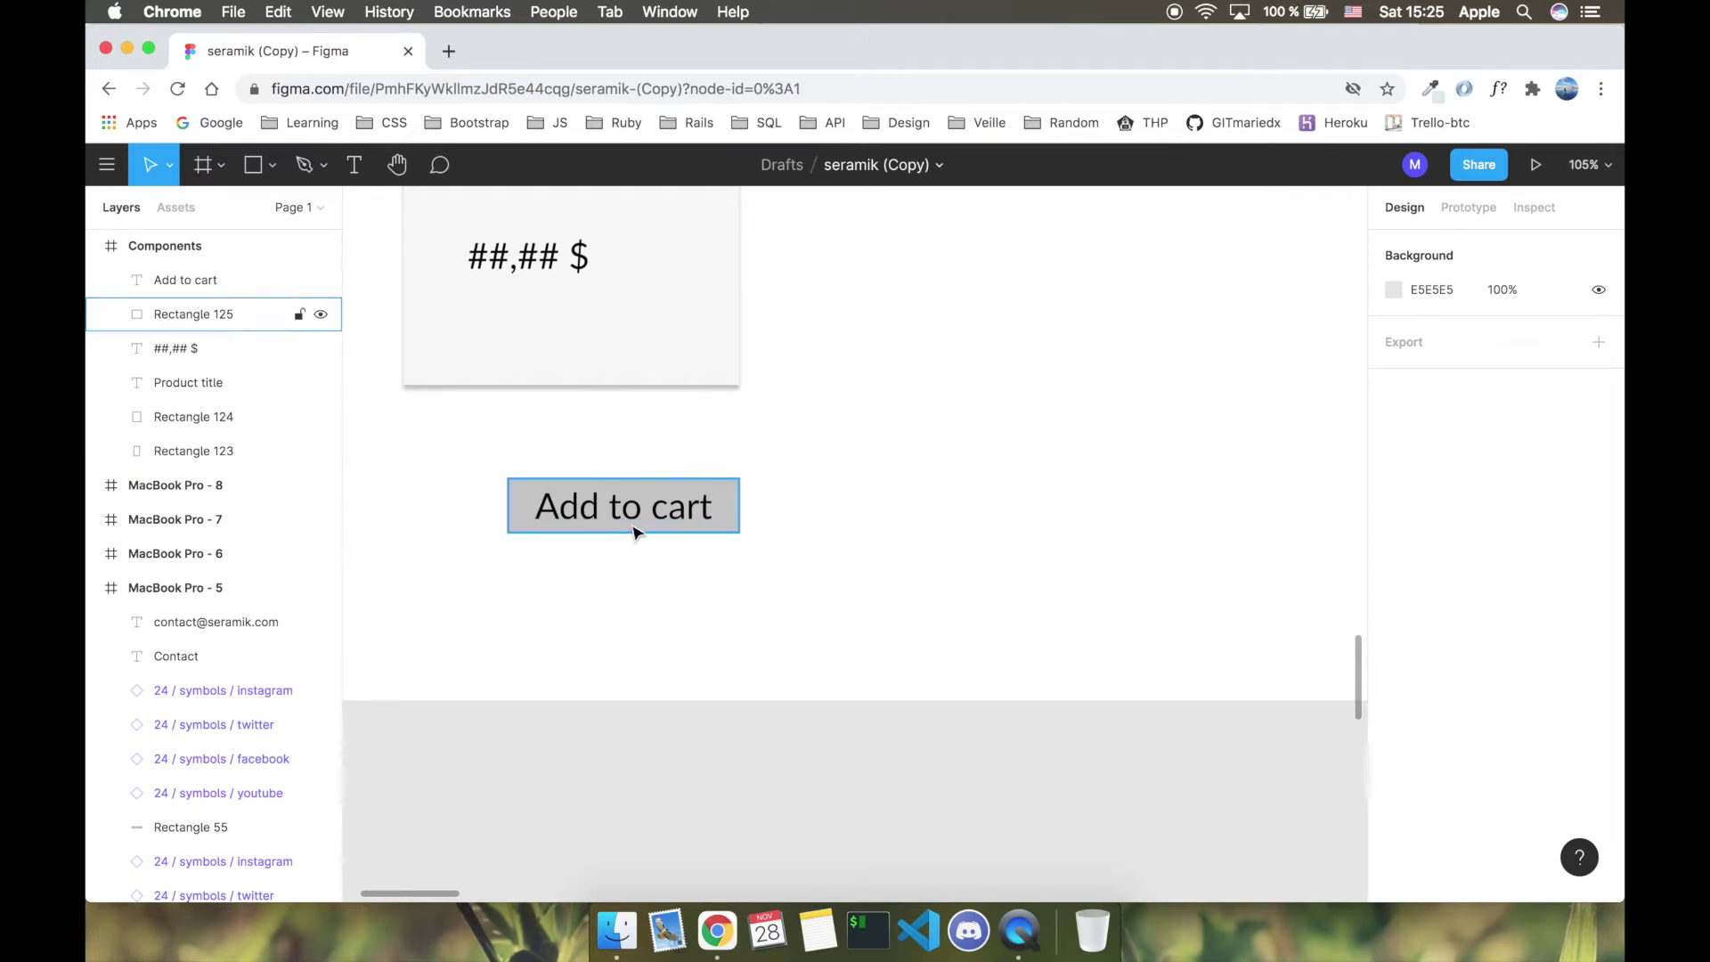
{"action": "left_click_drag", "start_coordinate": [611, 504], "coordinate": [901, 393]}
{"action": "left_click_drag", "start_coordinate": [555, 524], "coordinate": [903, 396]}
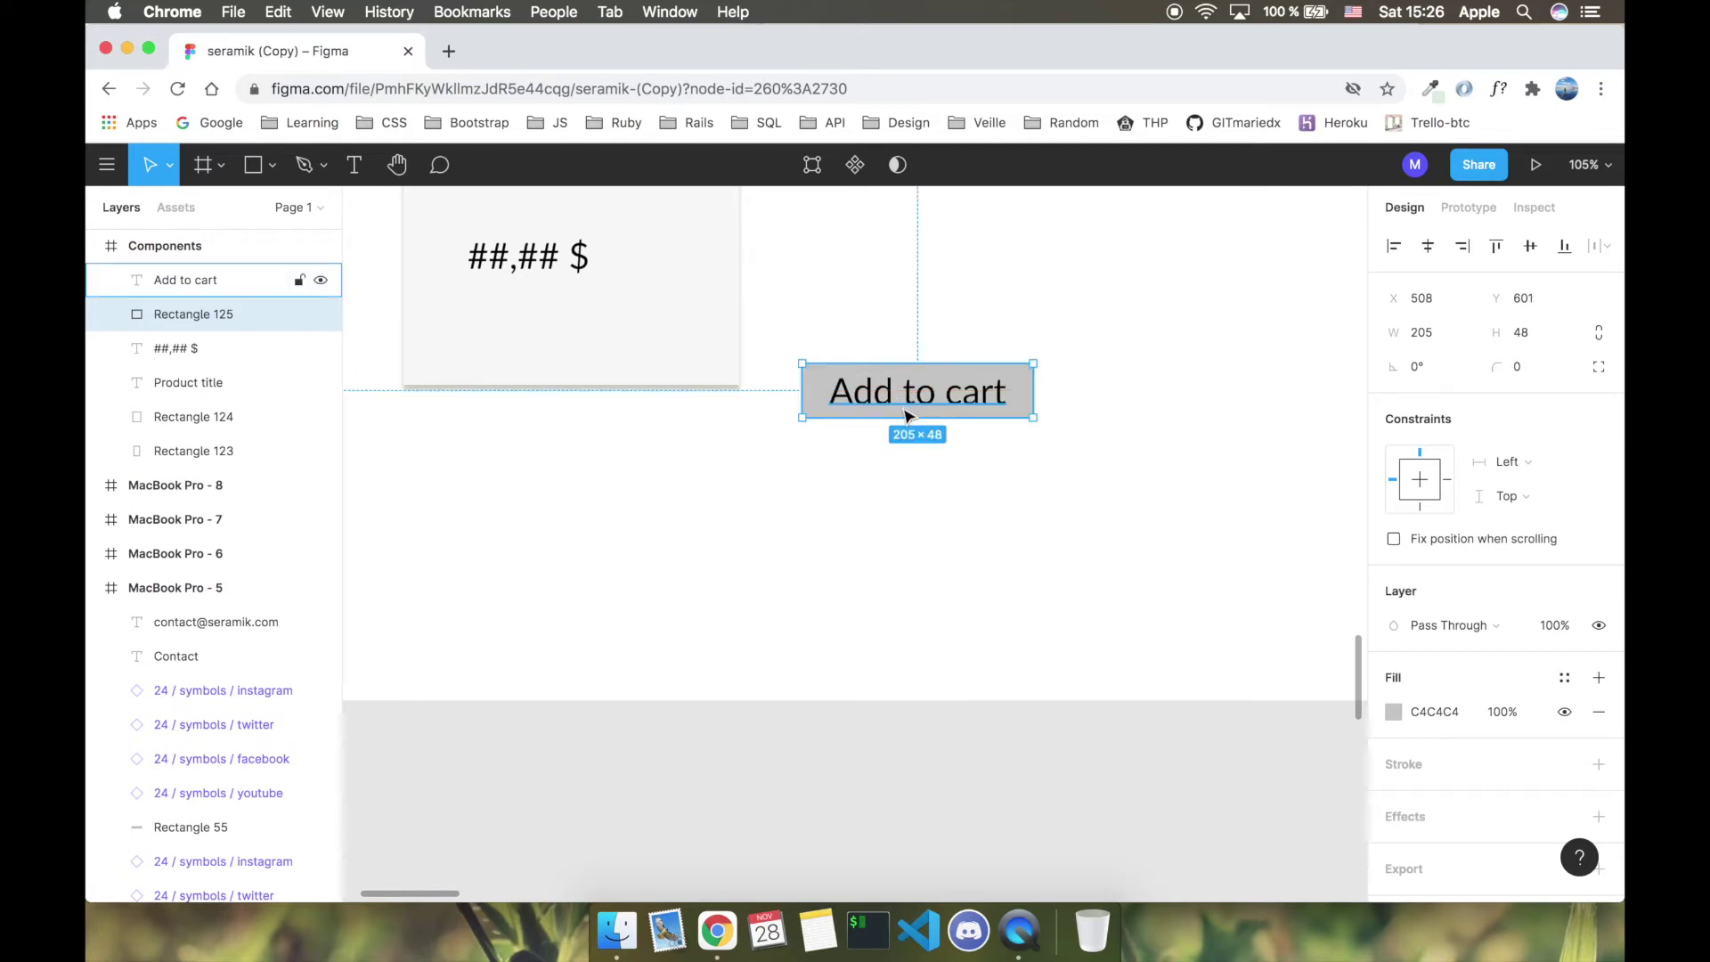
Step: Create a component from the Add to cart text and its rectangle, and move it back below the card
{"action": "left_click", "coordinate": [923, 398]}
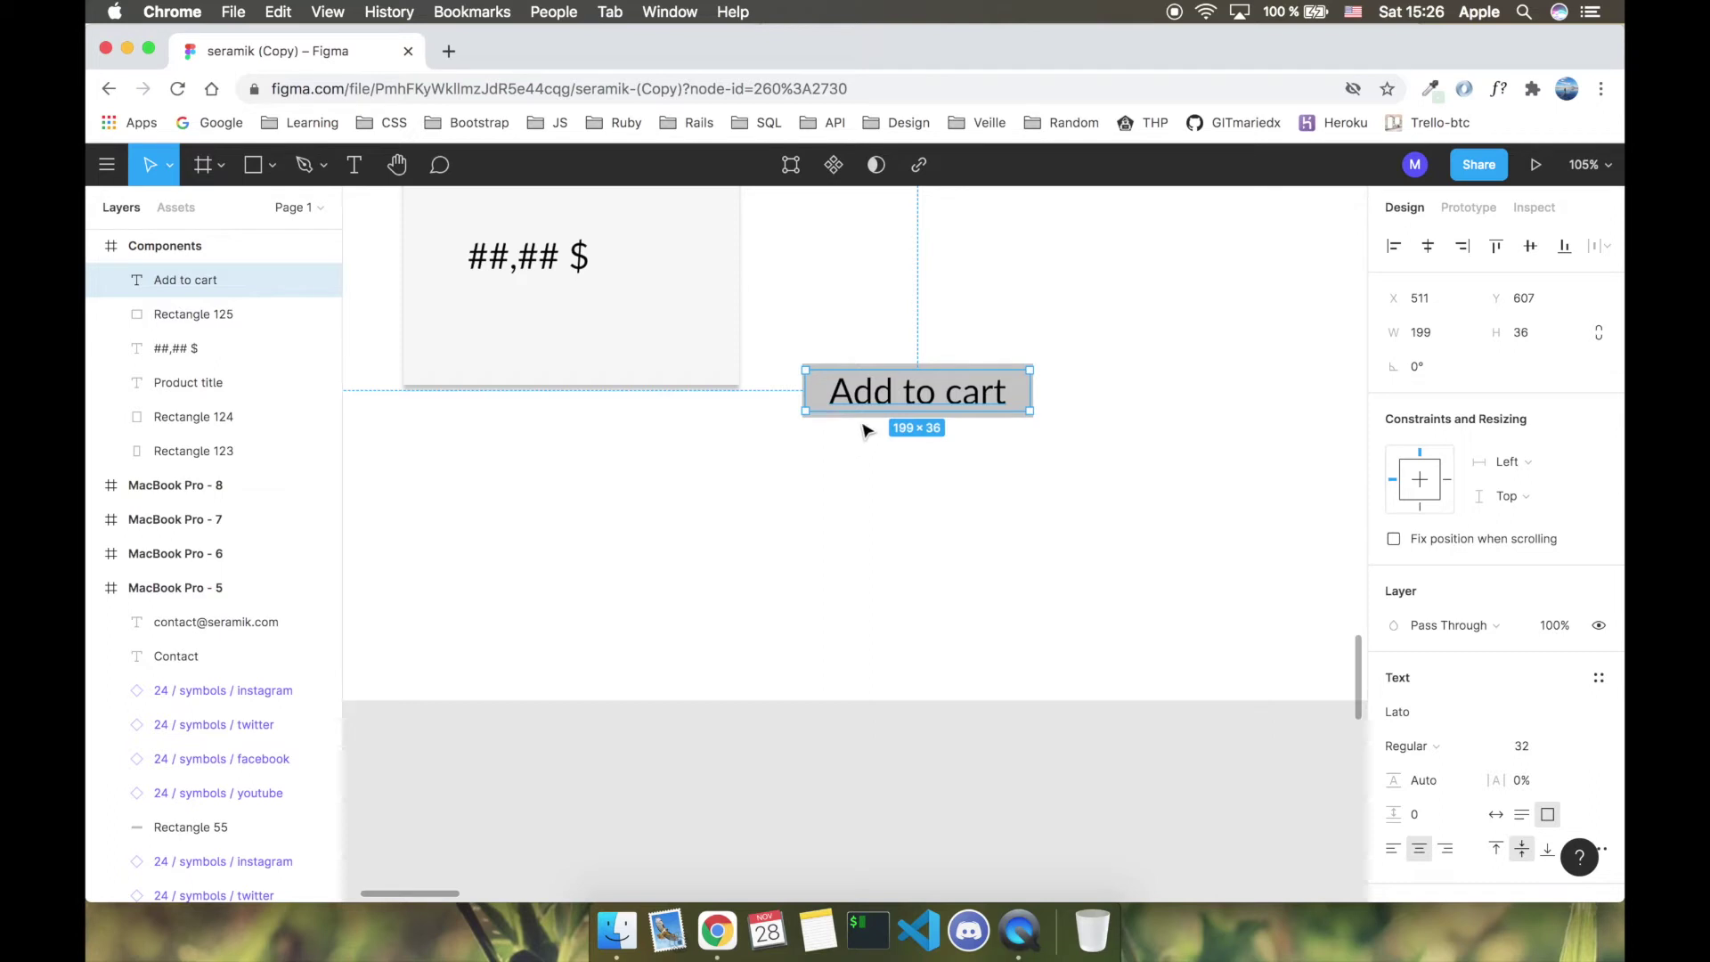
{"action": "left_click", "coordinate": [861, 415], "text": "shift"}
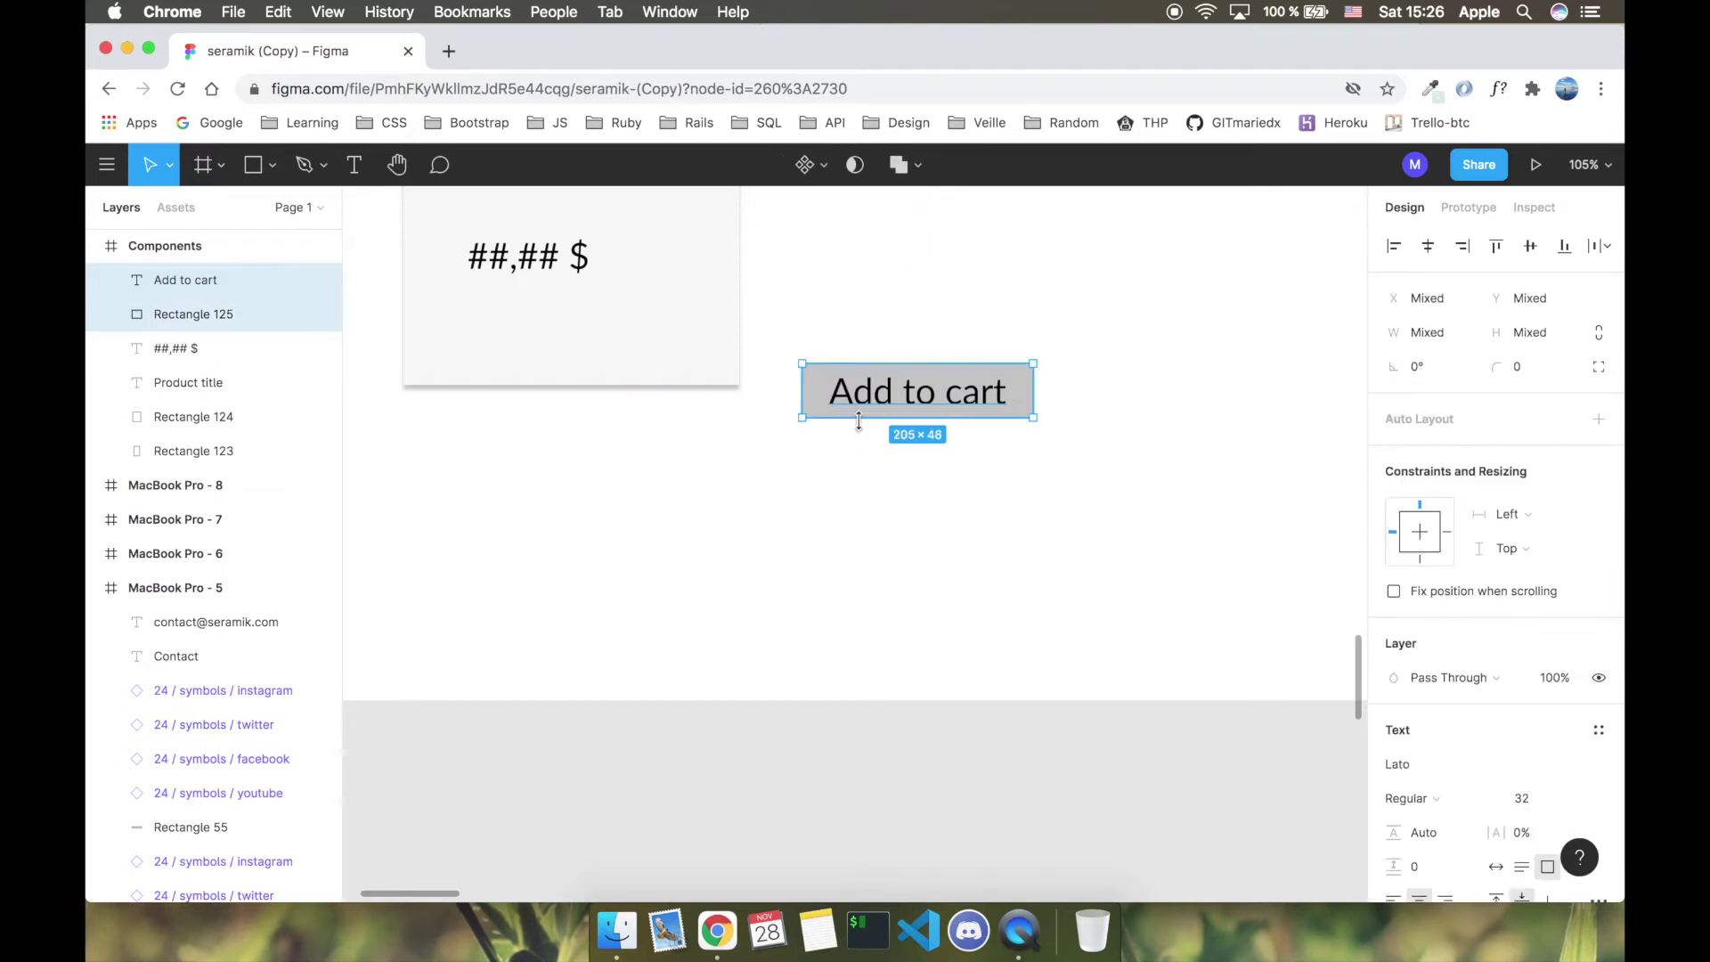
{"action": "right_click", "coordinate": [886, 403]}
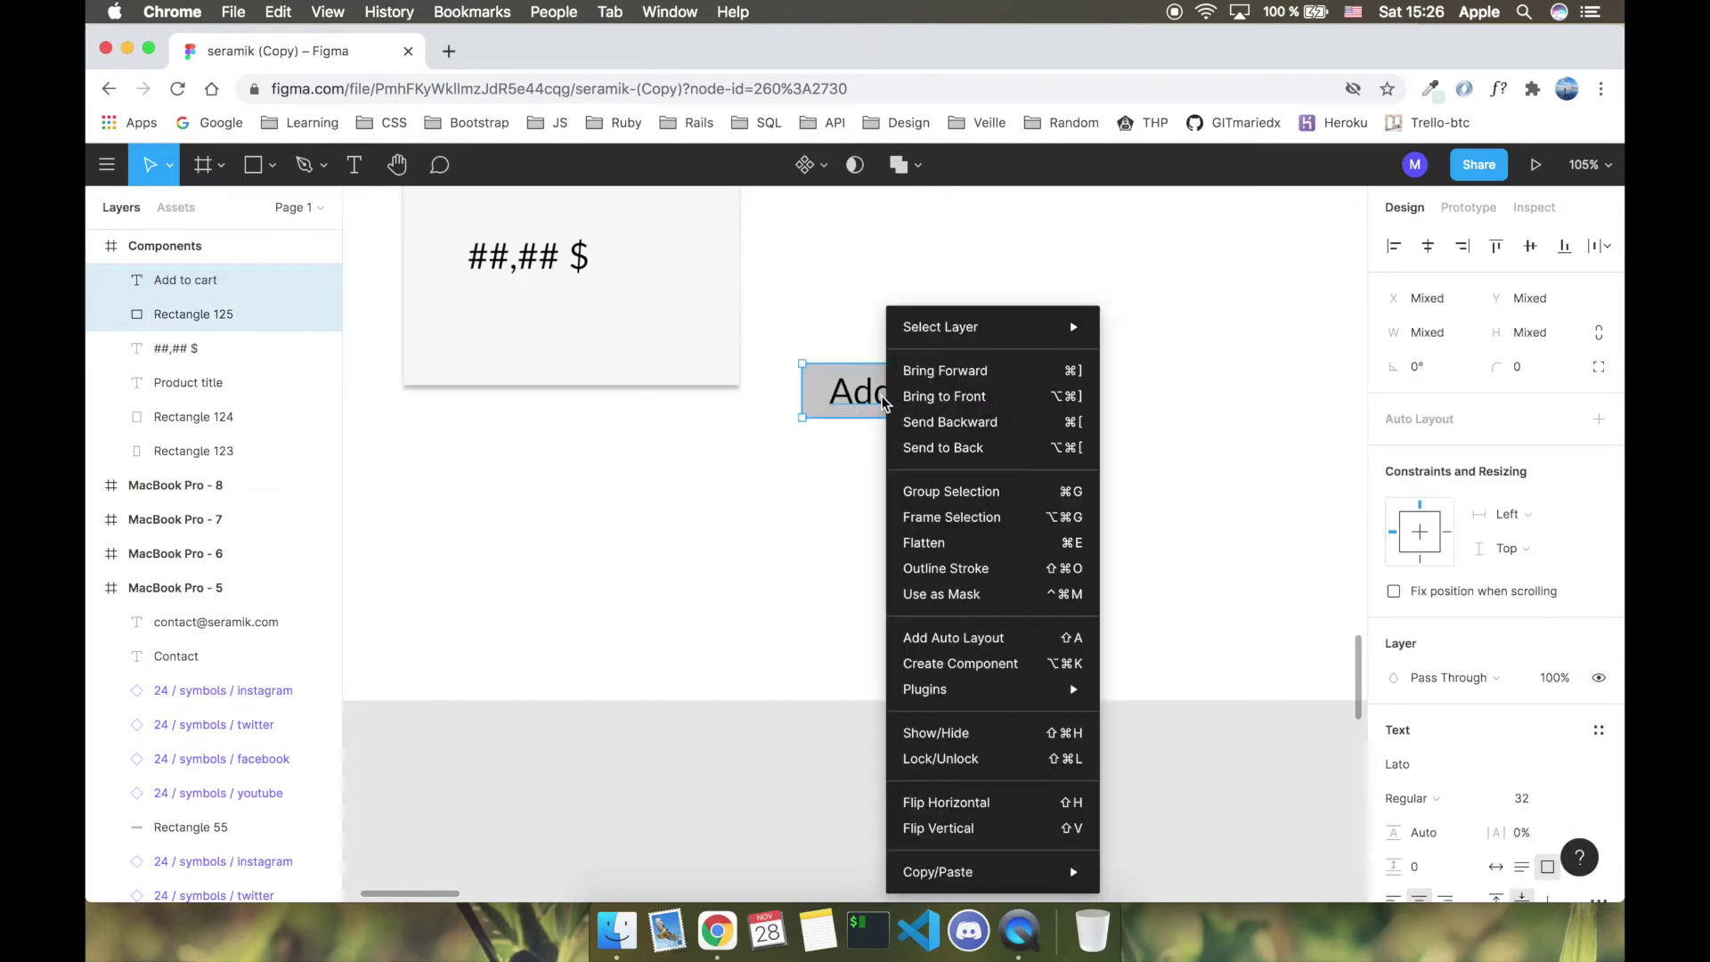
{"action": "left_click", "coordinate": [974, 666]}
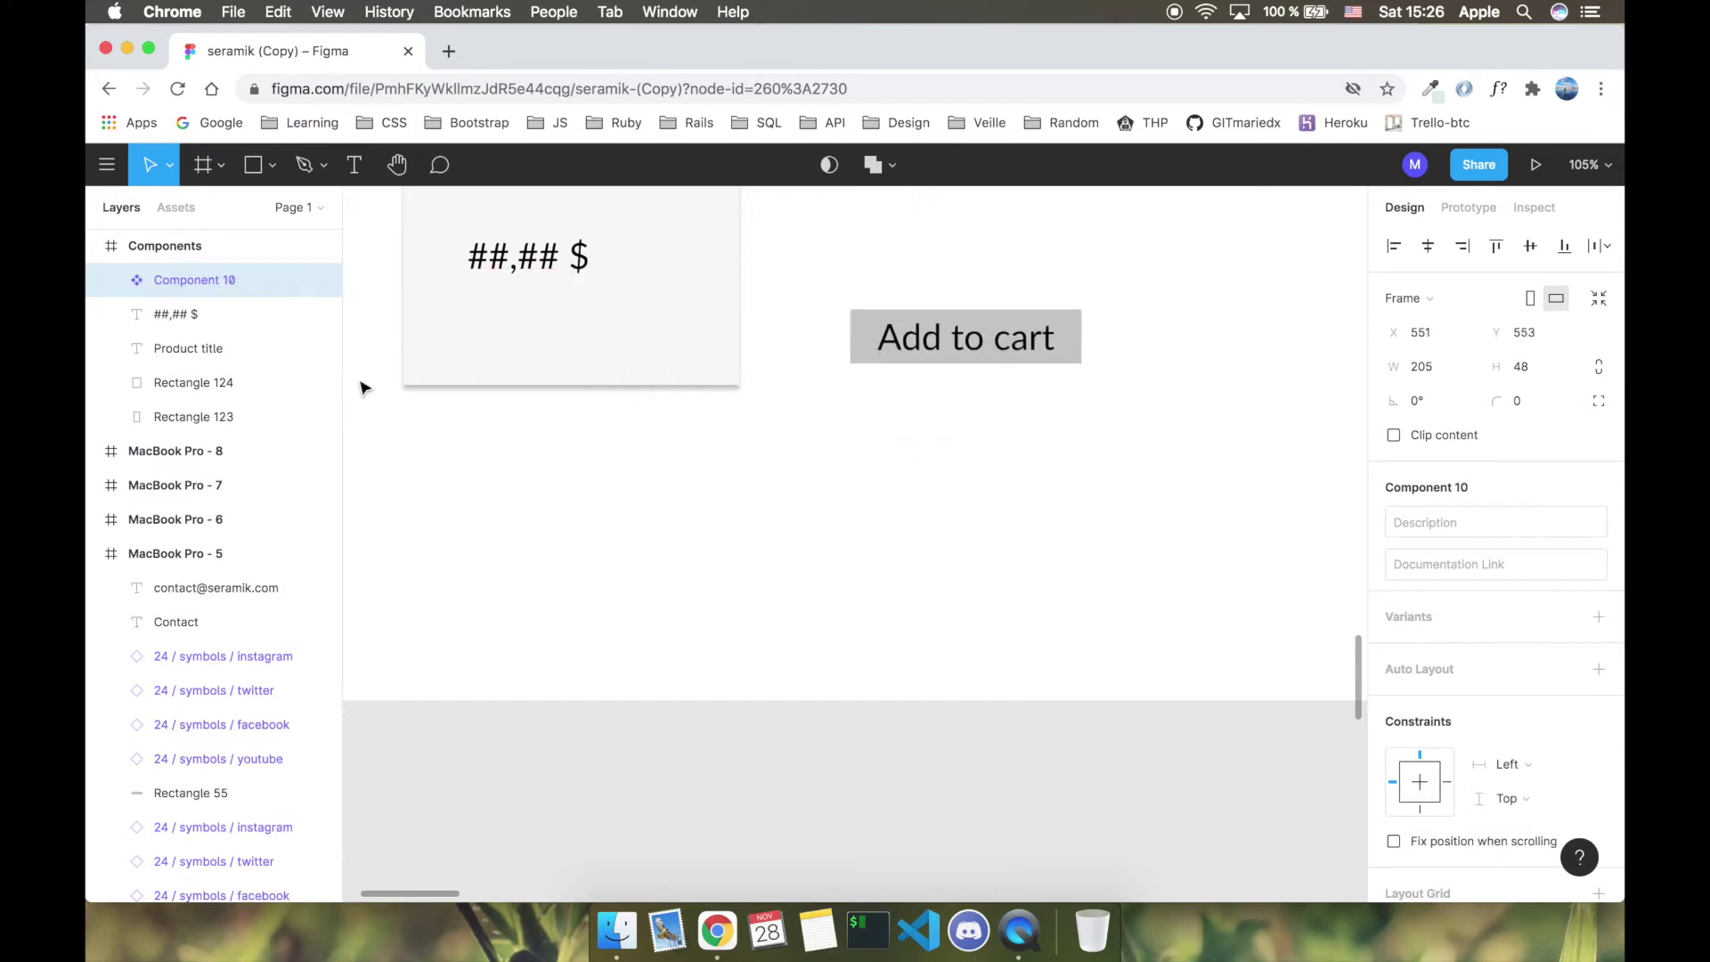
{"action": "left_click_drag", "start_coordinate": [820, 407], "coordinate": [817, 561]}
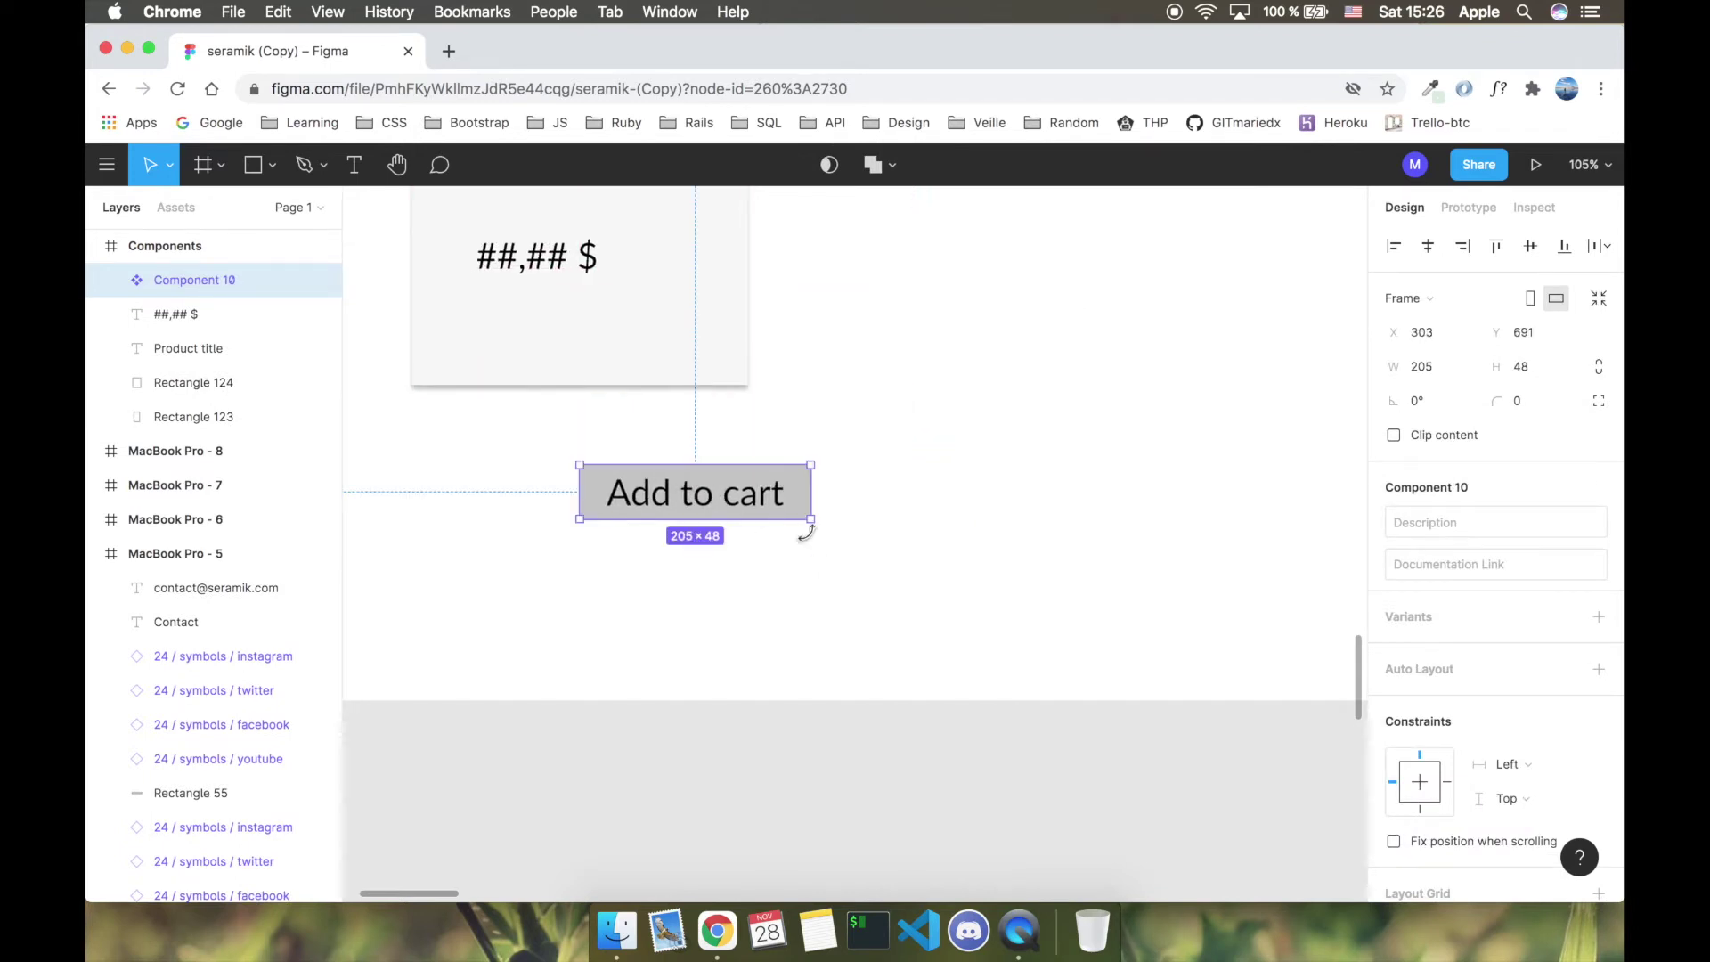
Step: Set the button component's rectangle to a corner radius of 8 and a light purple fill
{"action": "double_click", "coordinate": [789, 495]}
{"action": "left_click_drag", "start_coordinate": [1488, 372], "coordinate": [1512, 372]}
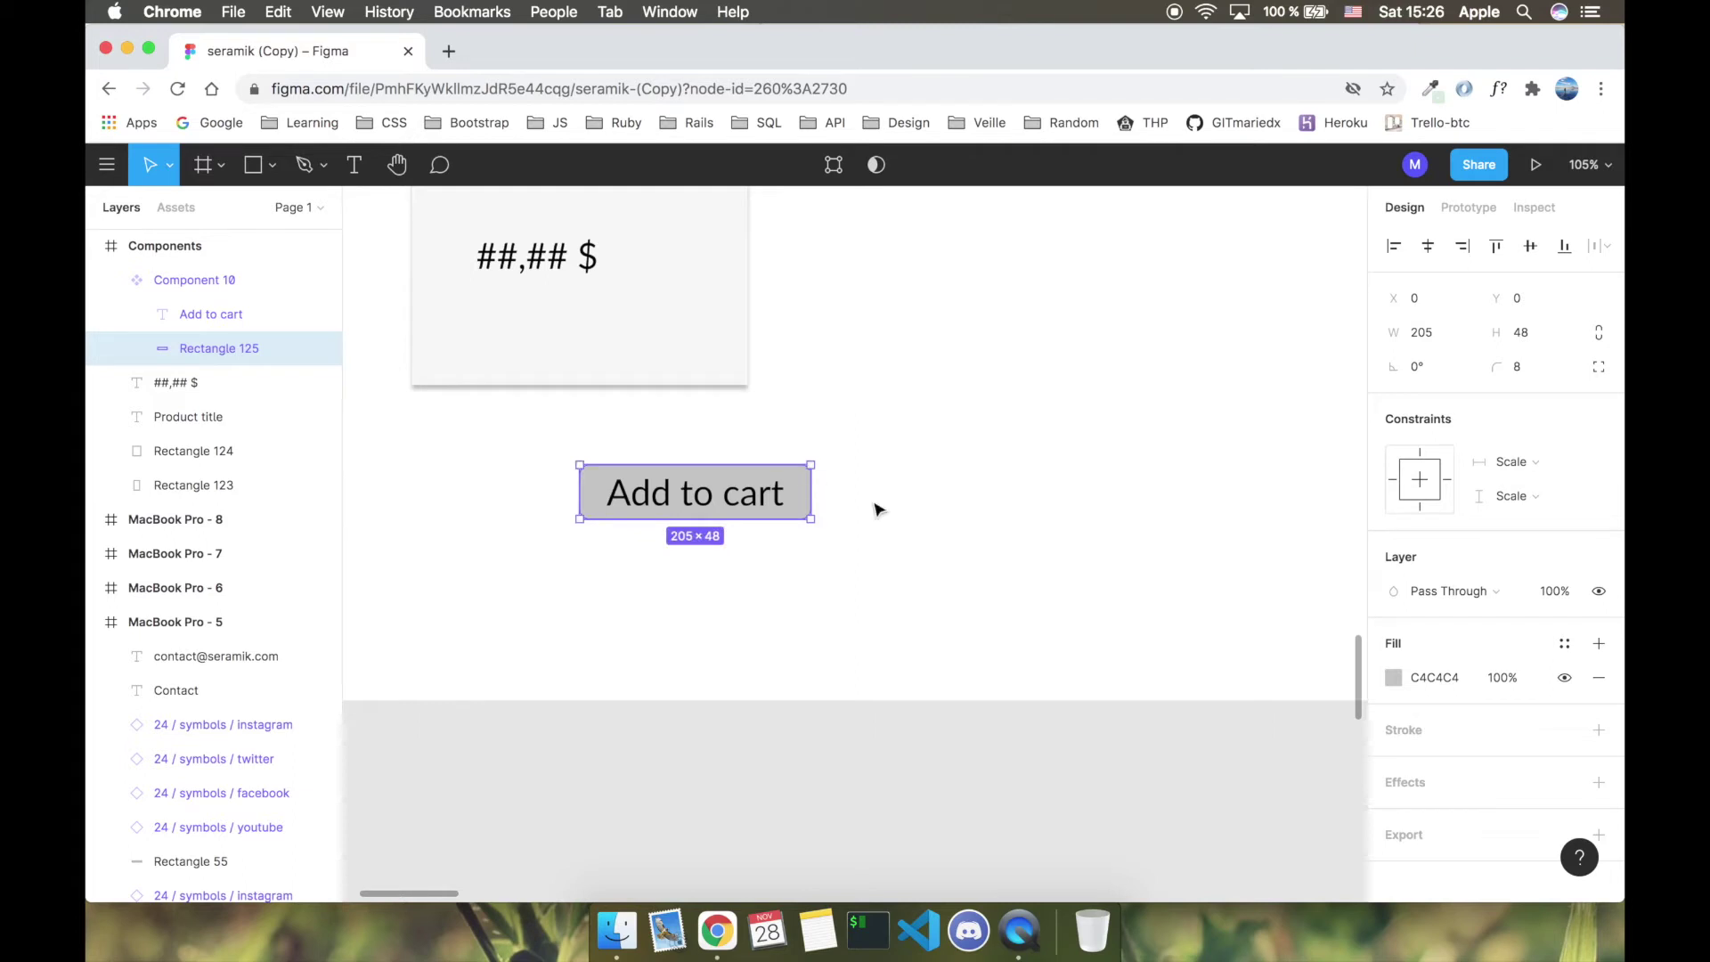
{"action": "scroll", "coordinate": [1419, 638], "scroll_direction": "down", "scroll_amount": 1}
{"action": "left_click", "coordinate": [1393, 664]}
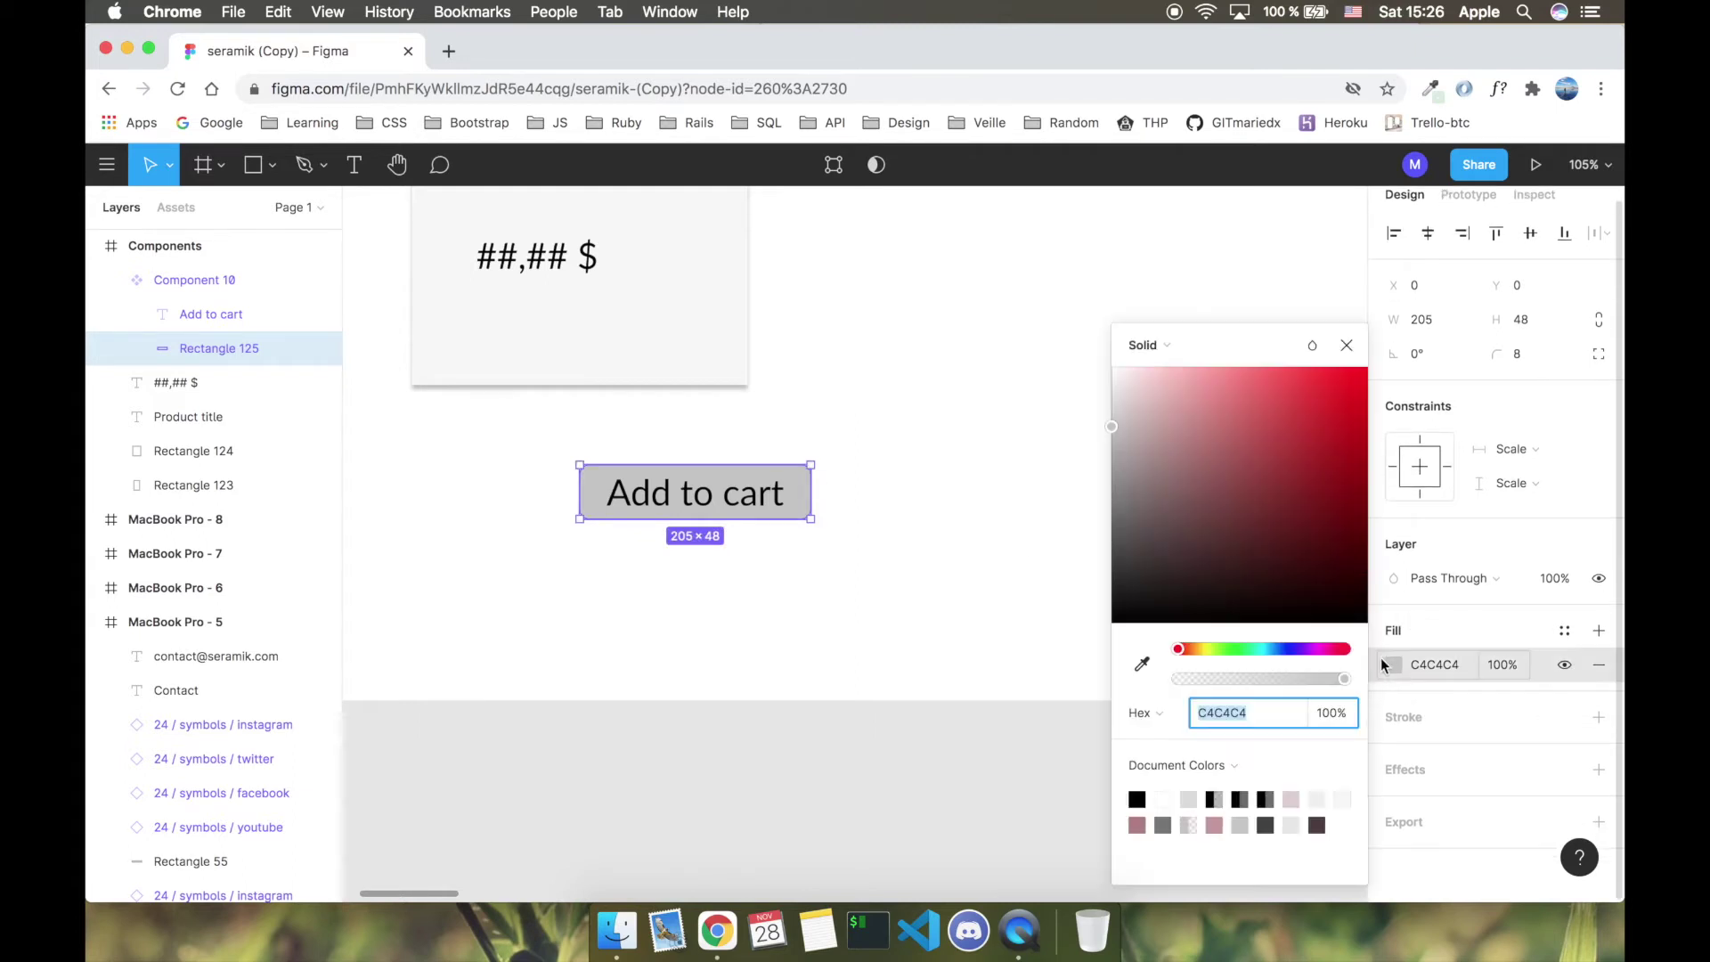
{"action": "left_click", "coordinate": [1307, 650]}
{"action": "left_click_drag", "start_coordinate": [1129, 406], "coordinate": [1136, 418]}
{"action": "left_click", "coordinate": [943, 561]}
Step: Set the ##,## $ price text to auto width and centre it below the product title on the card
{"action": "scroll", "coordinate": [923, 455], "scroll_direction": "down", "scroll_amount": 5}
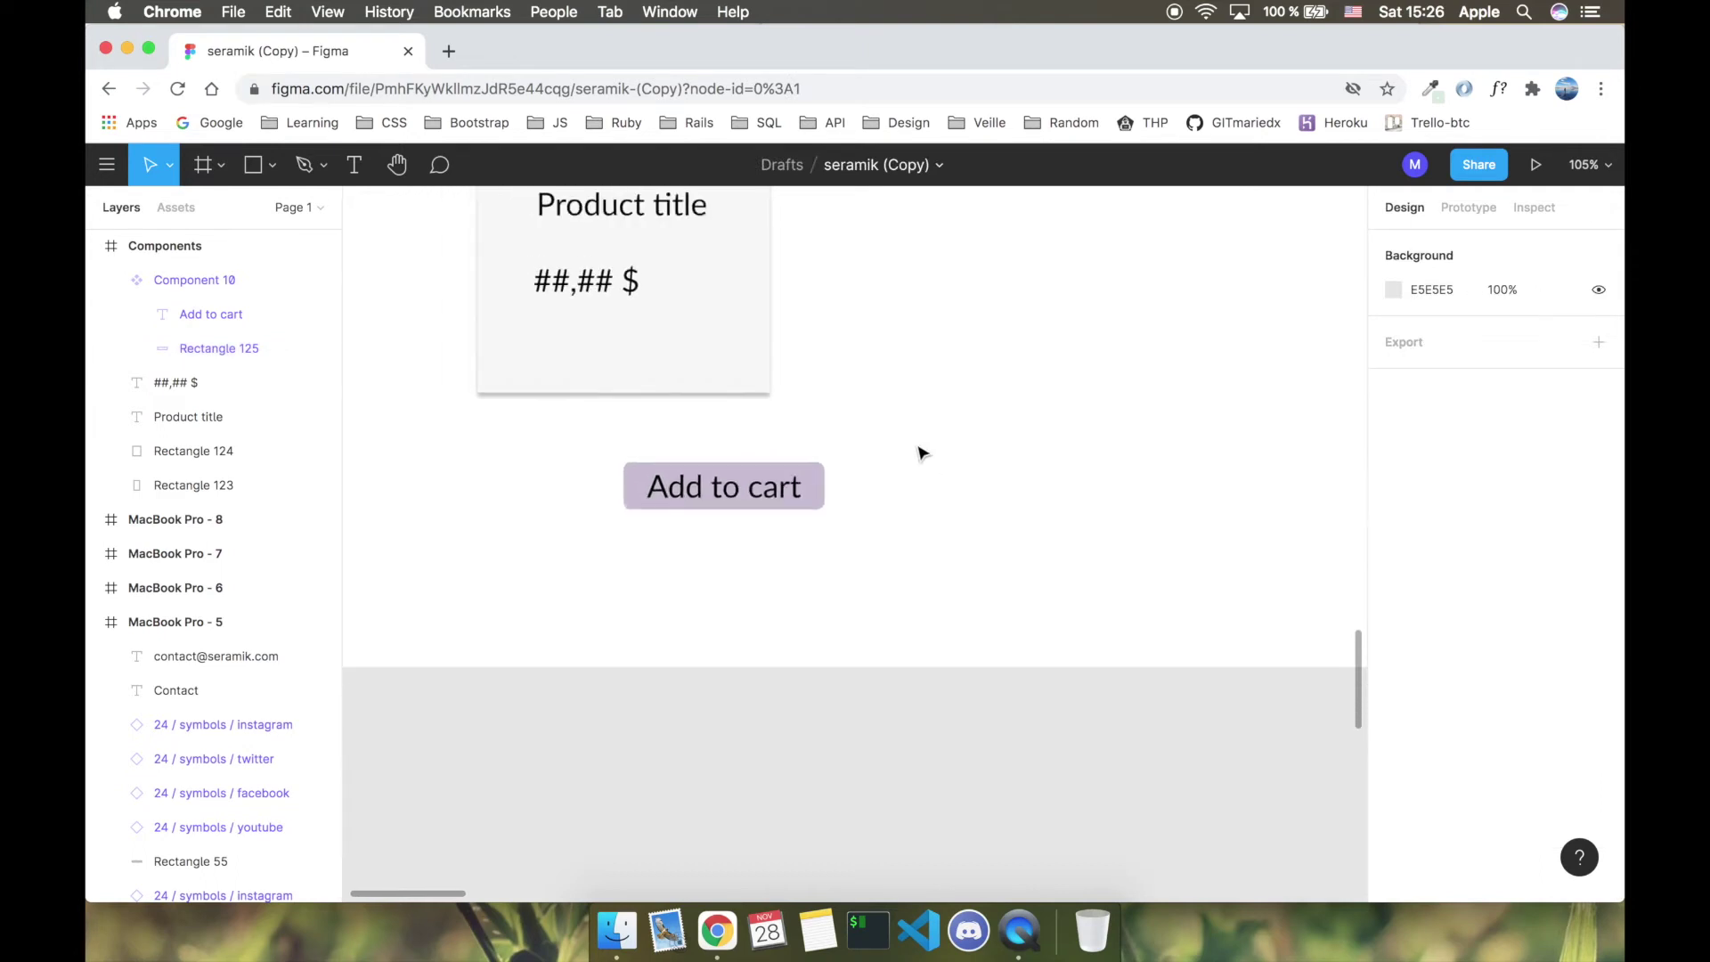
{"action": "scroll", "coordinate": [922, 455], "scroll_direction": "up", "scroll_amount": 1}
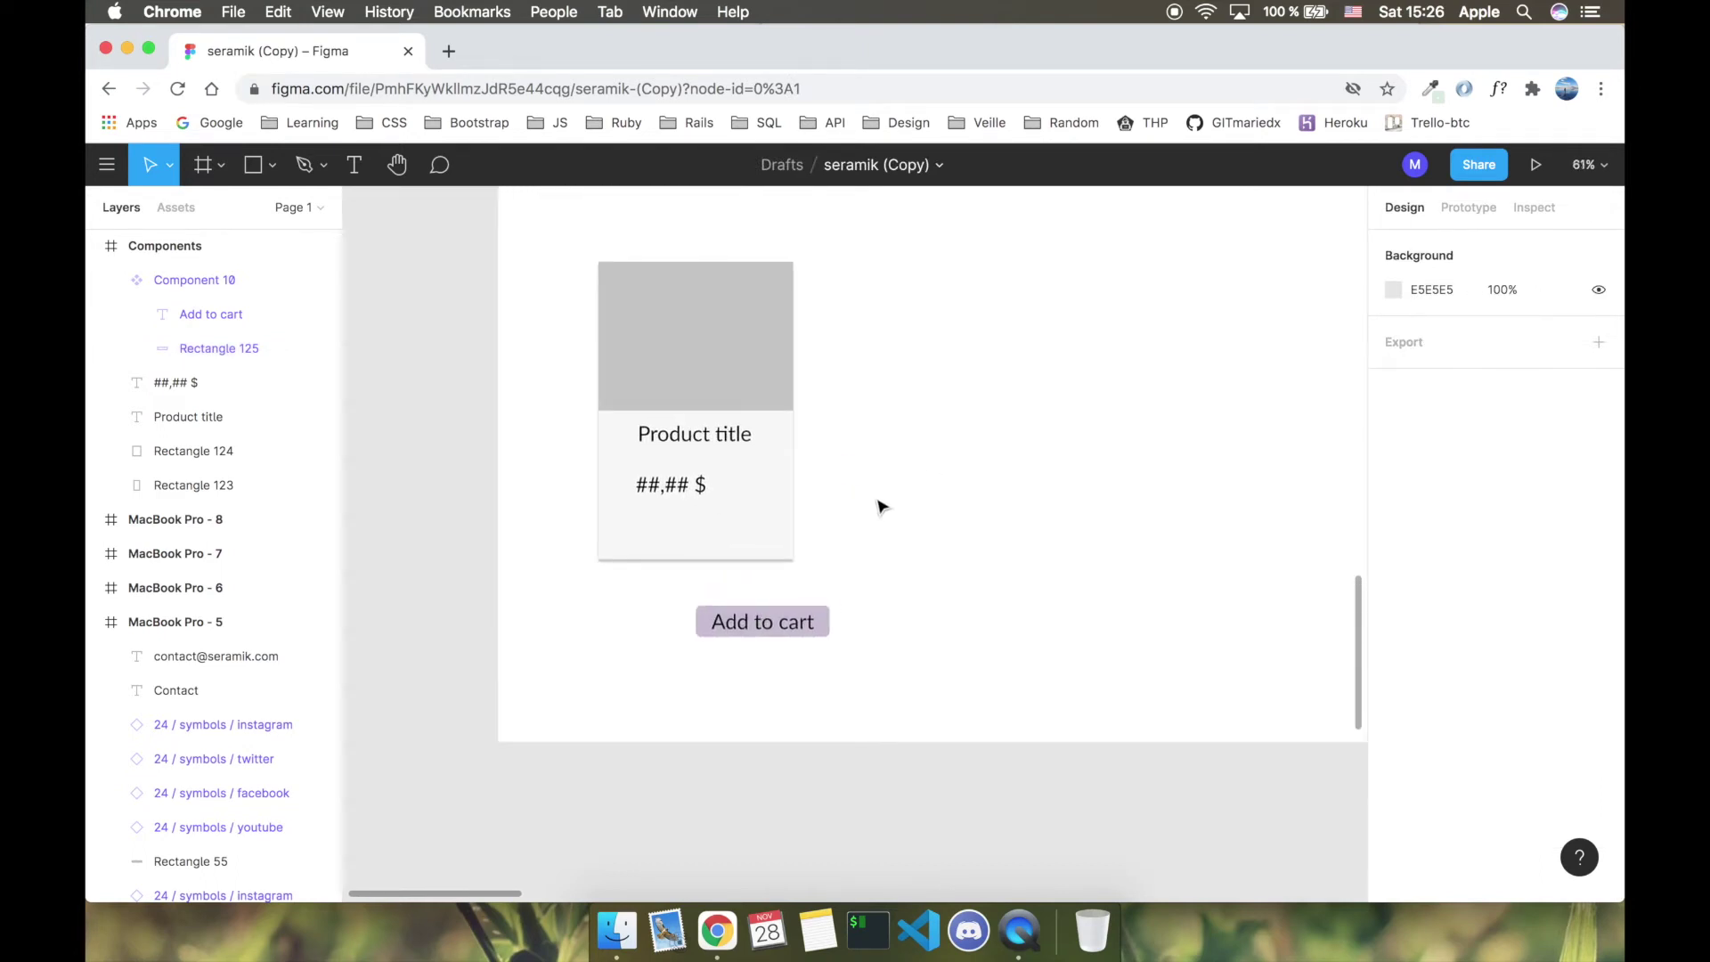
{"action": "left_click", "coordinate": [725, 445]}
{"action": "left_click_drag", "start_coordinate": [678, 488], "coordinate": [723, 480]}
{"action": "key", "text": "Escape"}
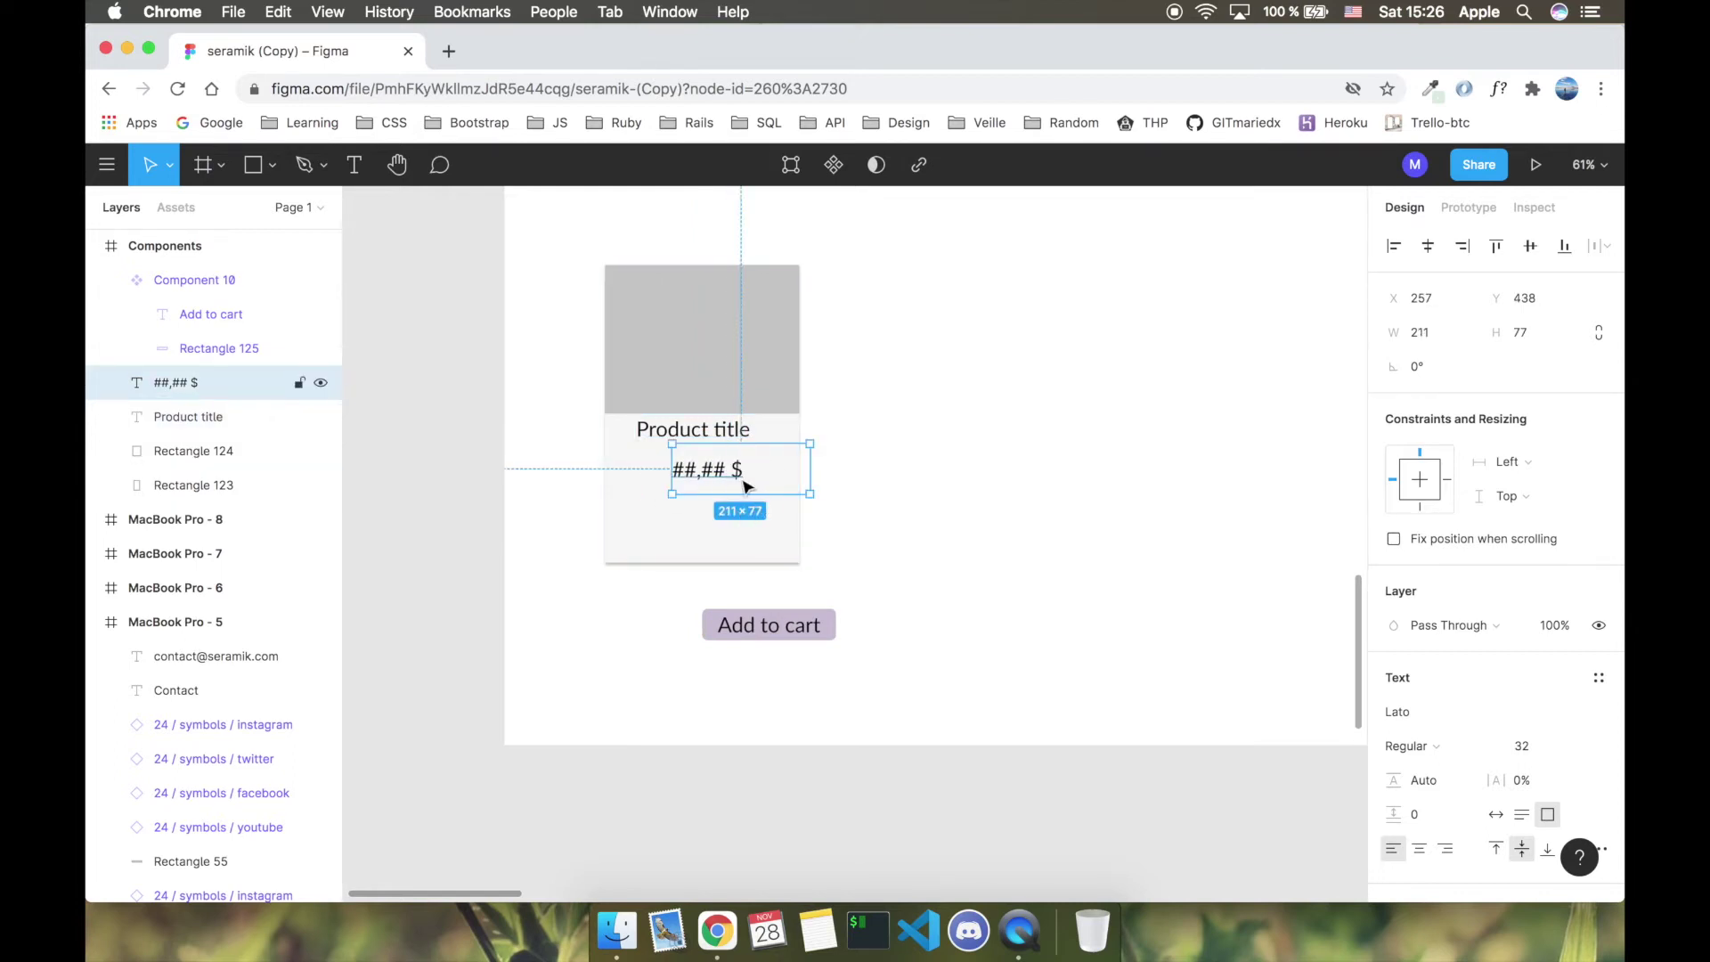
{"action": "left_click_drag", "start_coordinate": [810, 468], "coordinate": [788, 445]}
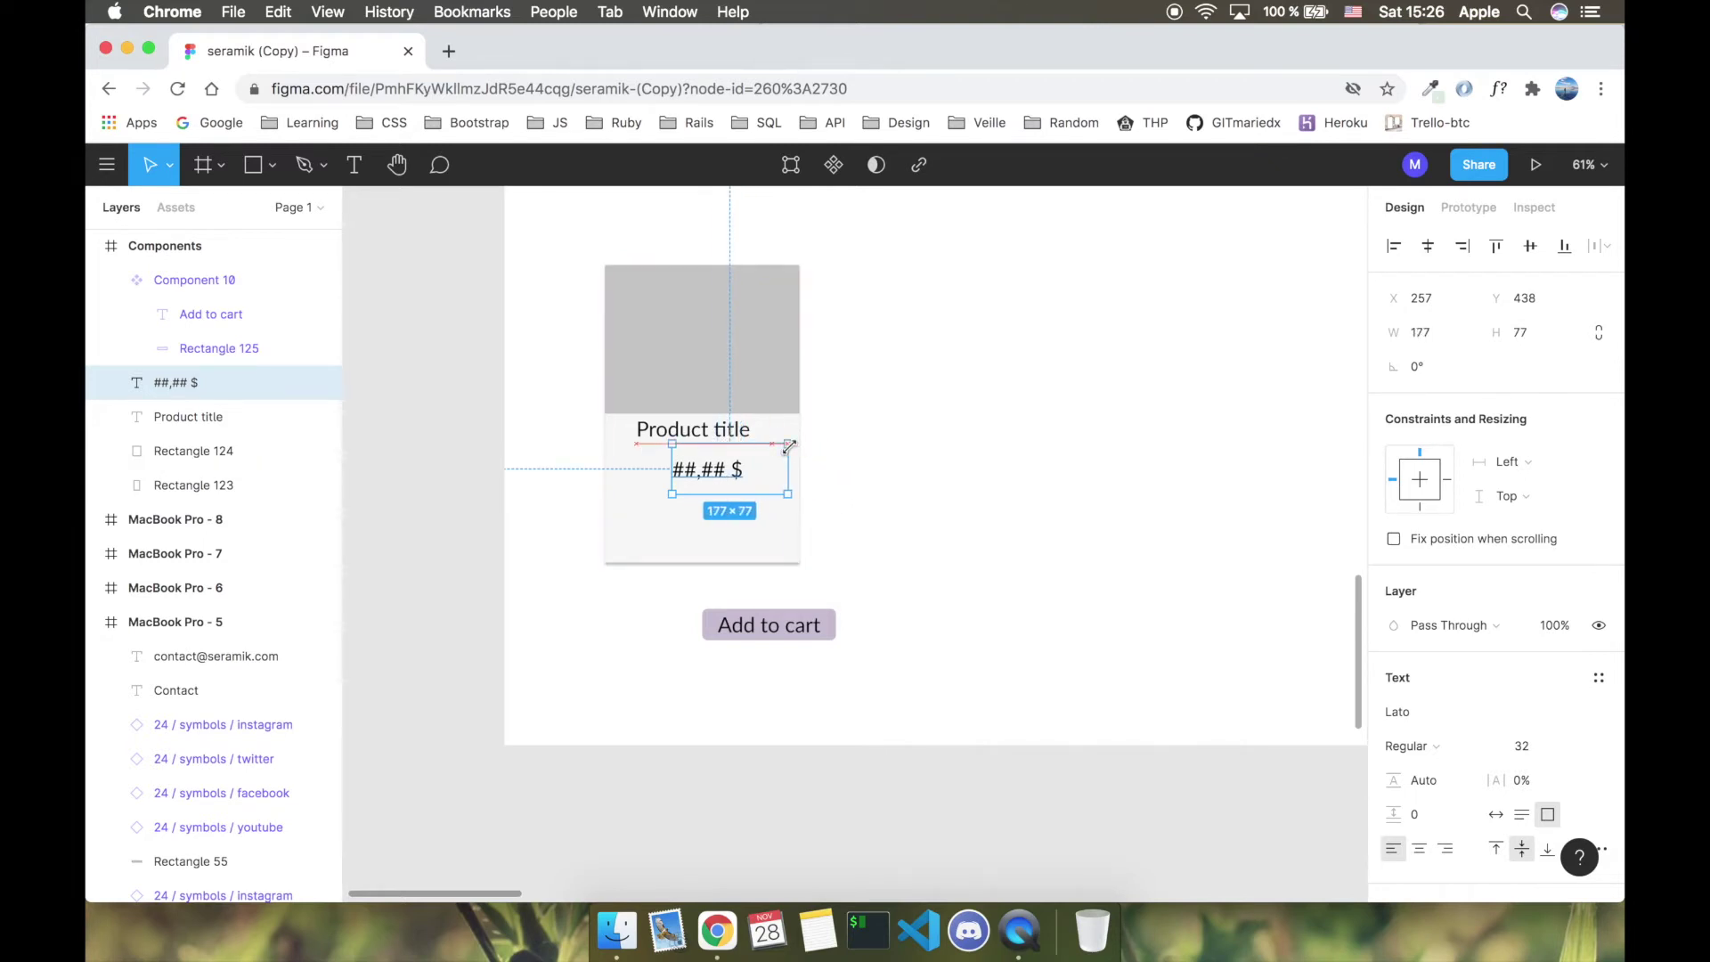
{"action": "left_click", "coordinate": [1496, 816]}
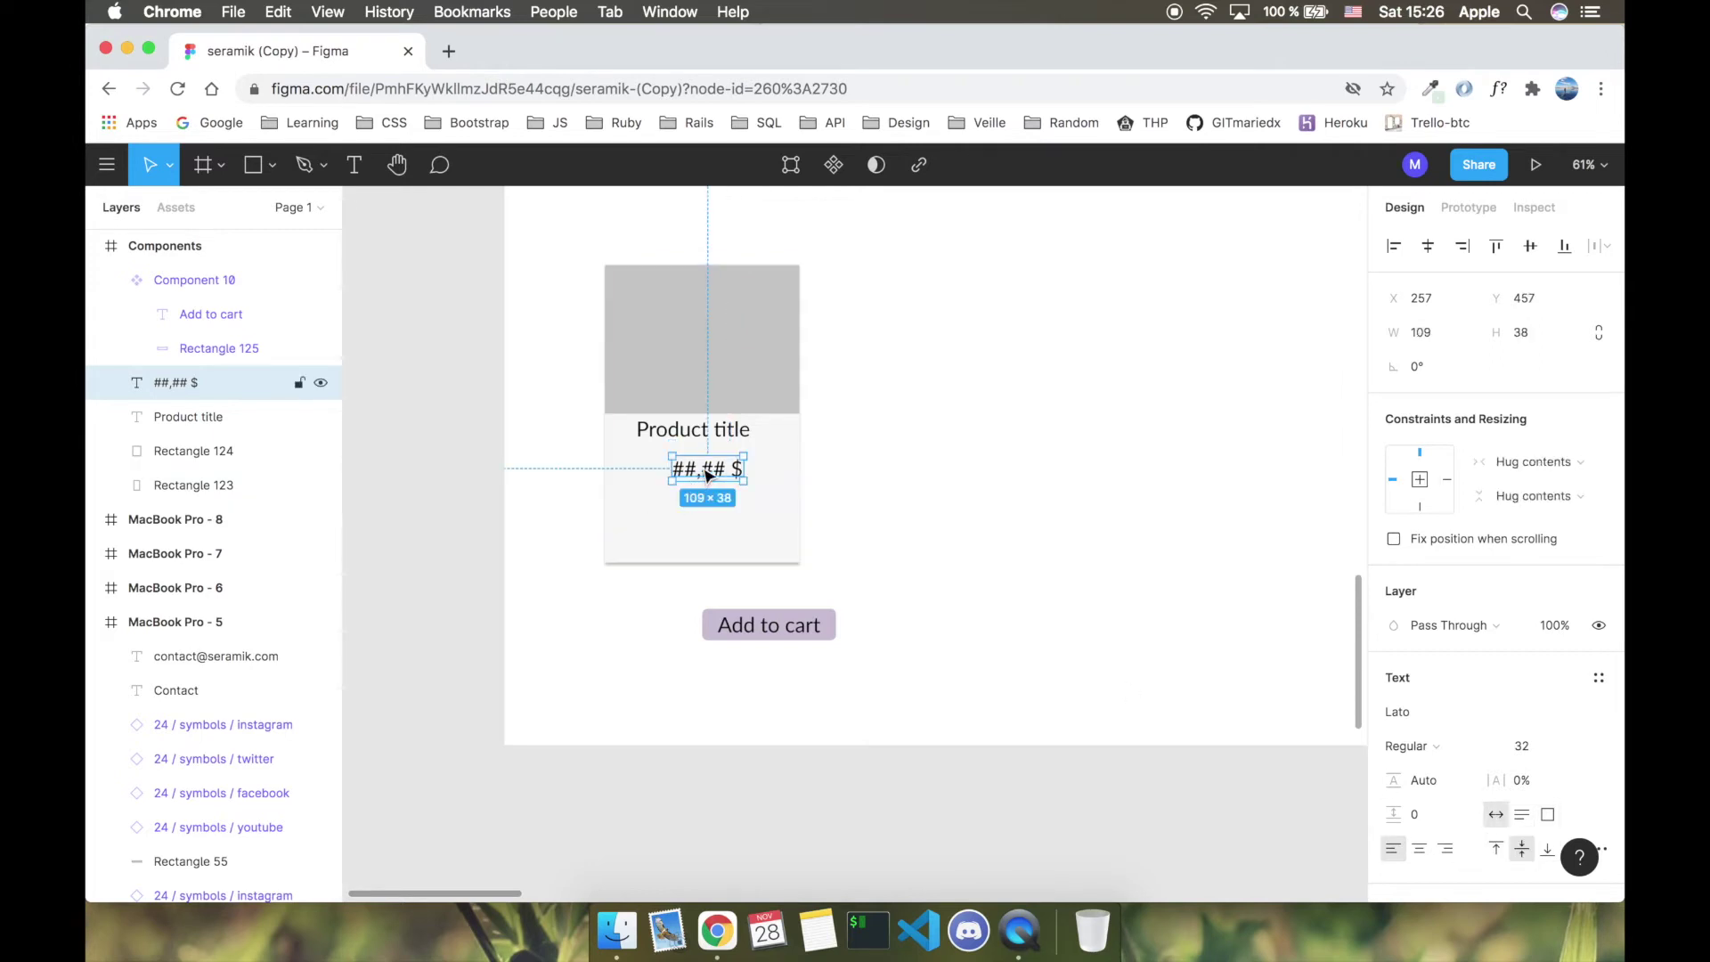
{"action": "left_click_drag", "start_coordinate": [674, 478], "coordinate": [707, 479]}
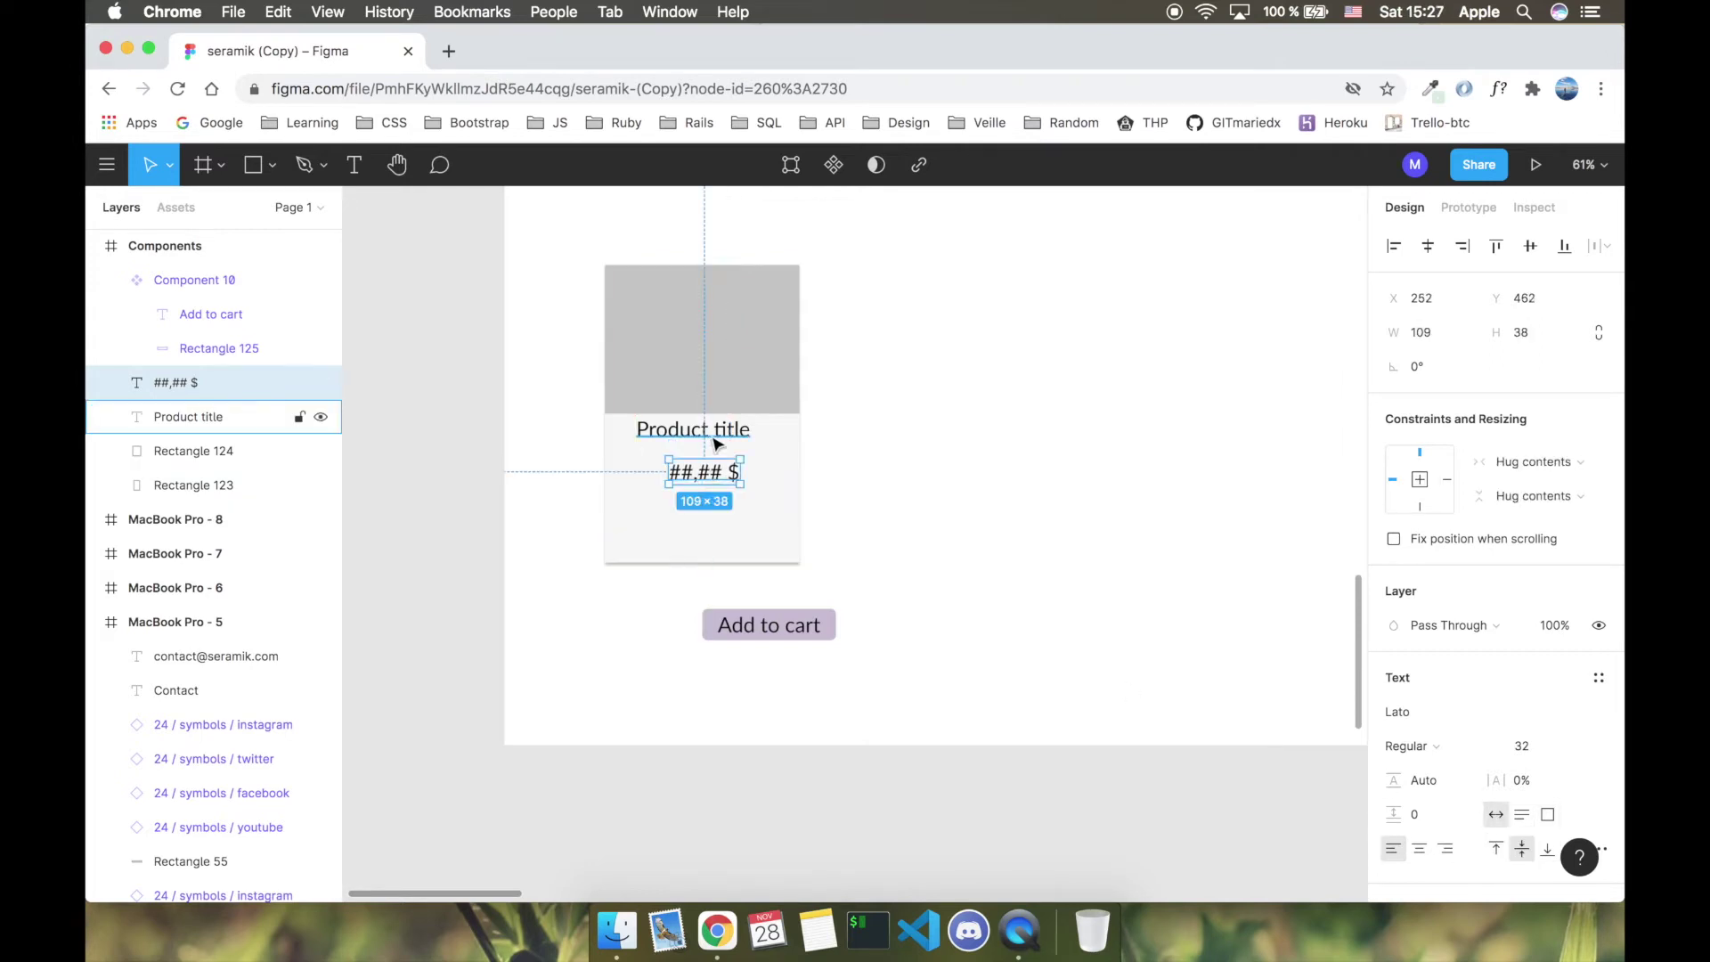
Step: Set the Product title text to auto width, centre it above the price, and place the Add to cart button below the price
{"action": "left_click", "coordinate": [695, 429]}
{"action": "left_click", "coordinate": [1496, 814]}
{"action": "left_click_drag", "start_coordinate": [712, 428], "coordinate": [723, 437]}
{"action": "left_click_drag", "start_coordinate": [793, 622], "coordinate": [726, 520]}
{"action": "left_click", "coordinate": [950, 619]}
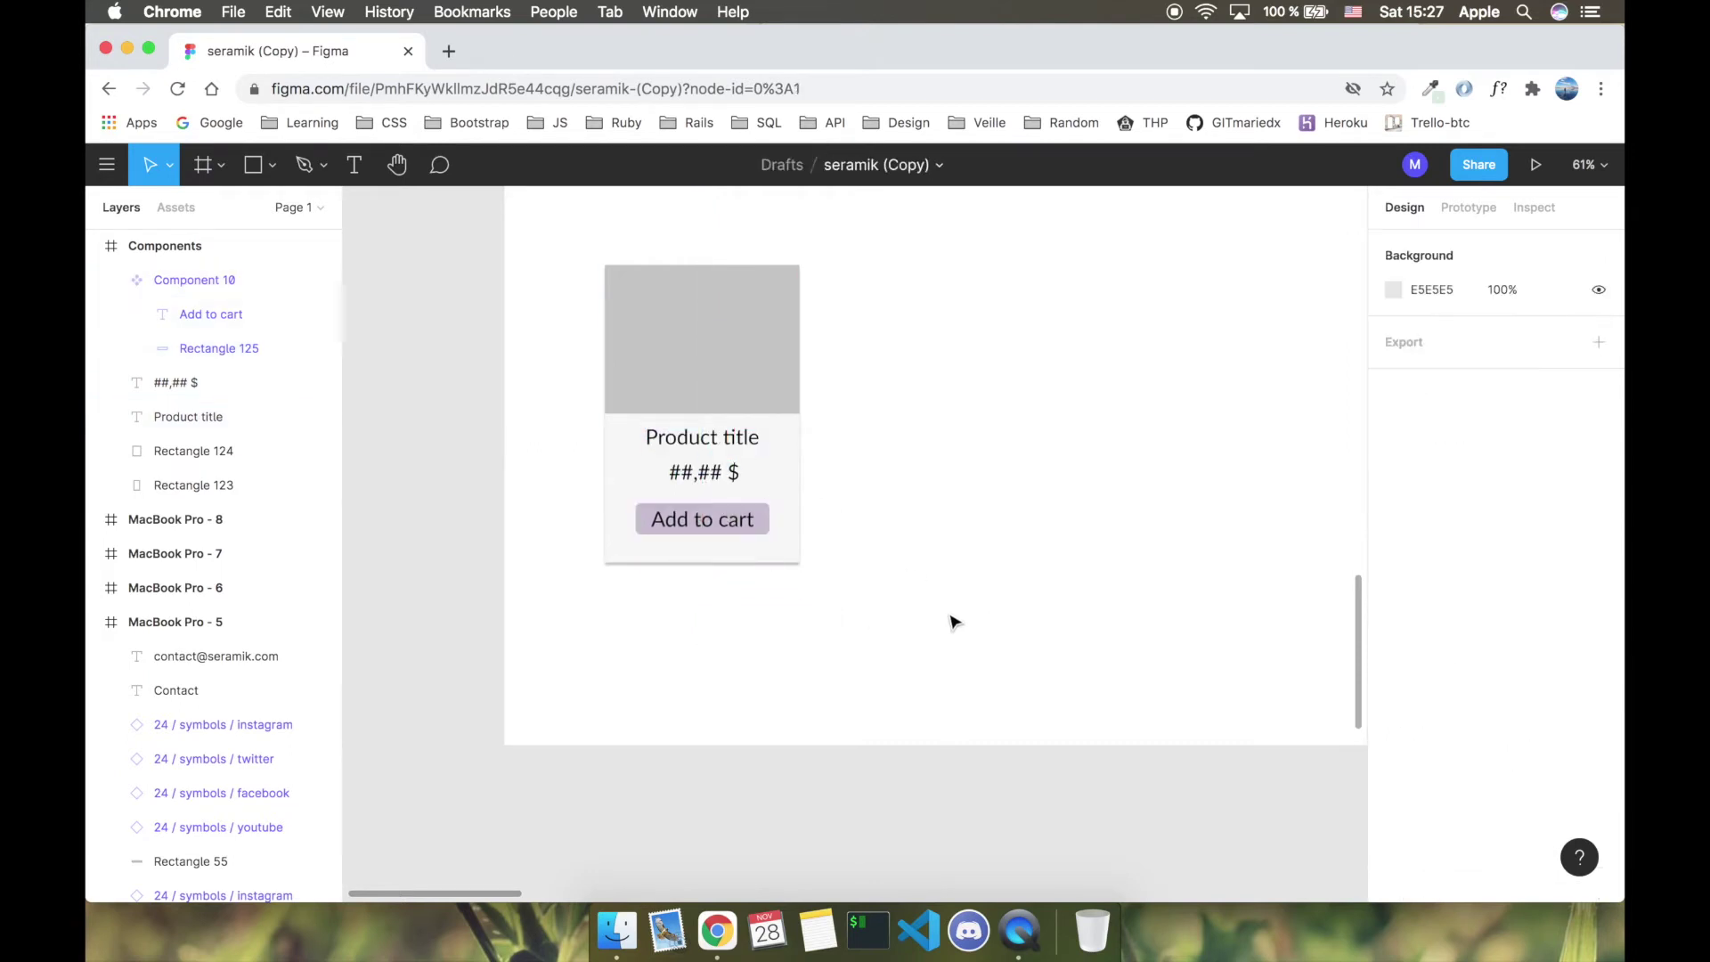
Step: Place the image ceramic6.jpeg into the grey picture rectangle of the product card
{"action": "scroll", "coordinate": [949, 595], "scroll_direction": "down", "scroll_amount": 3}
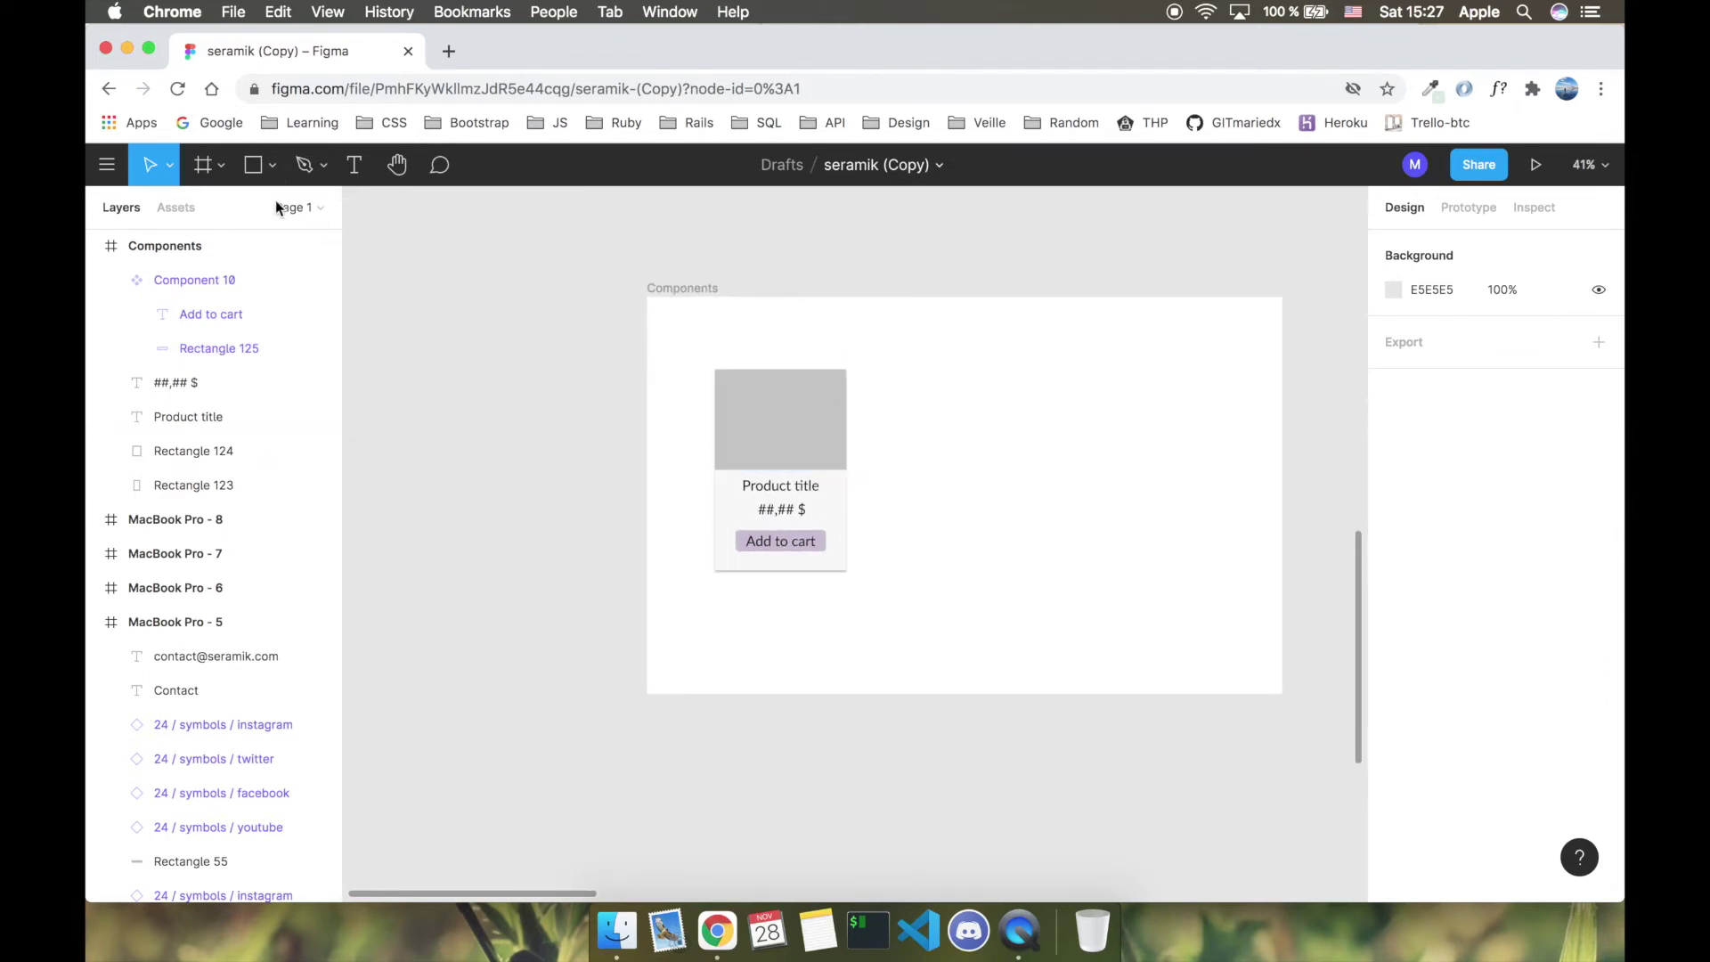
{"action": "left_click", "coordinate": [271, 165]}
{"action": "left_click", "coordinate": [281, 366]}
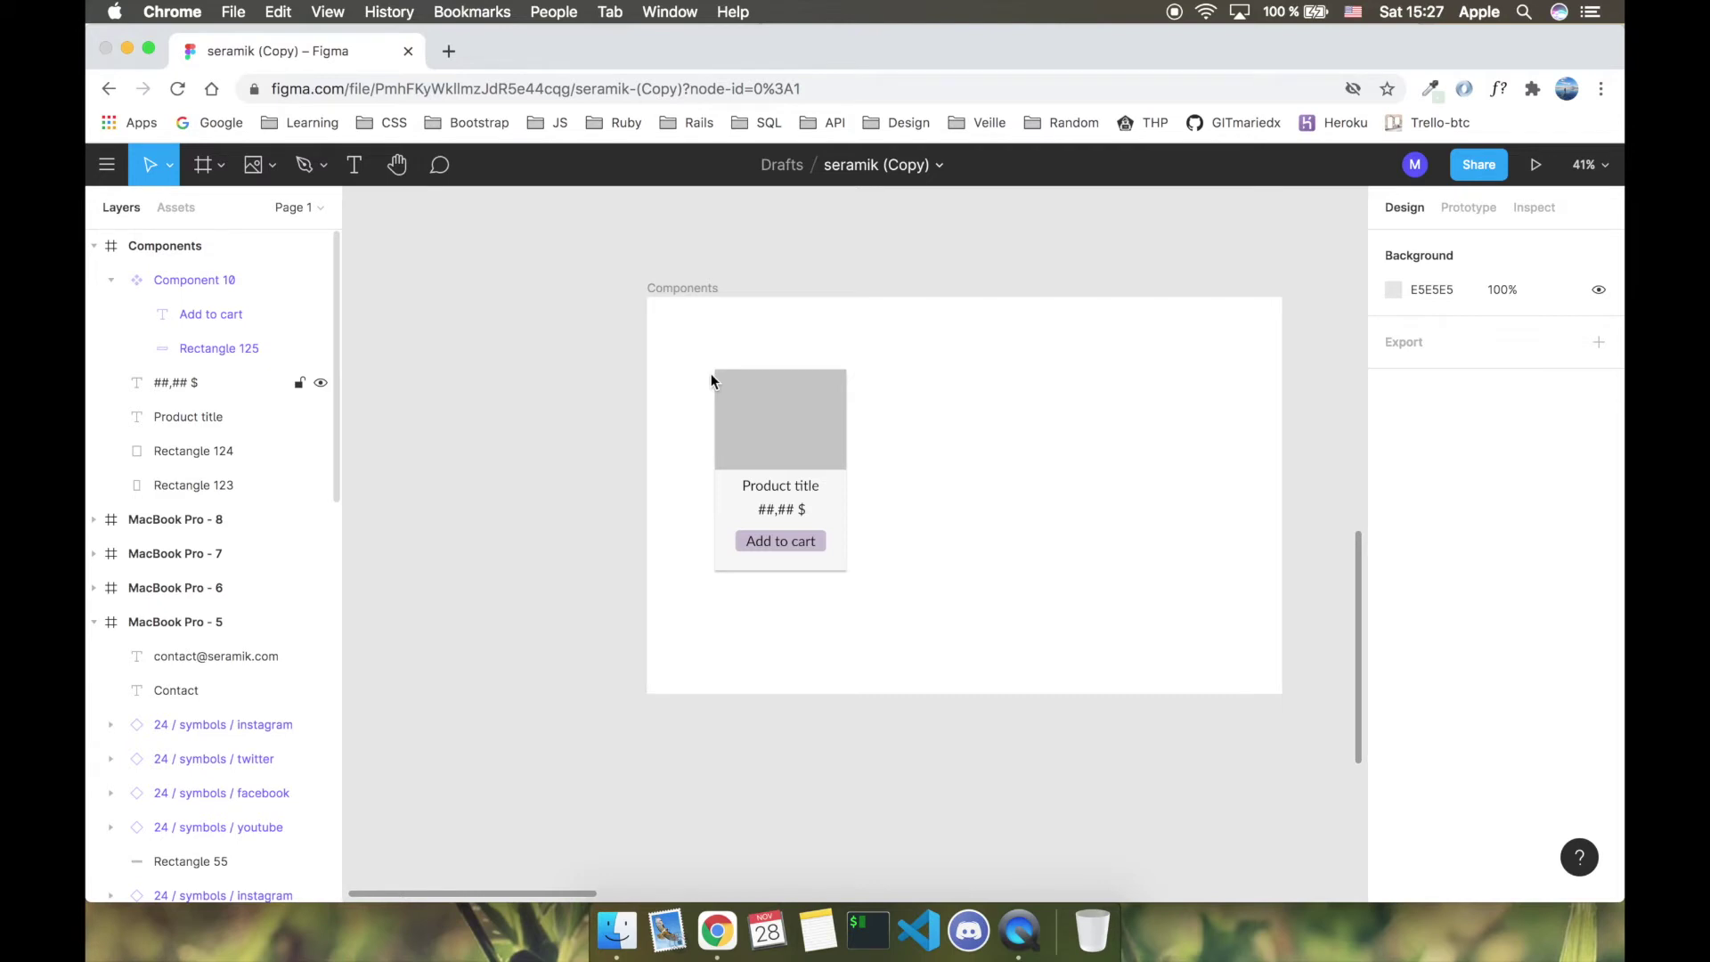
{"action": "left_click", "coordinate": [569, 212]}
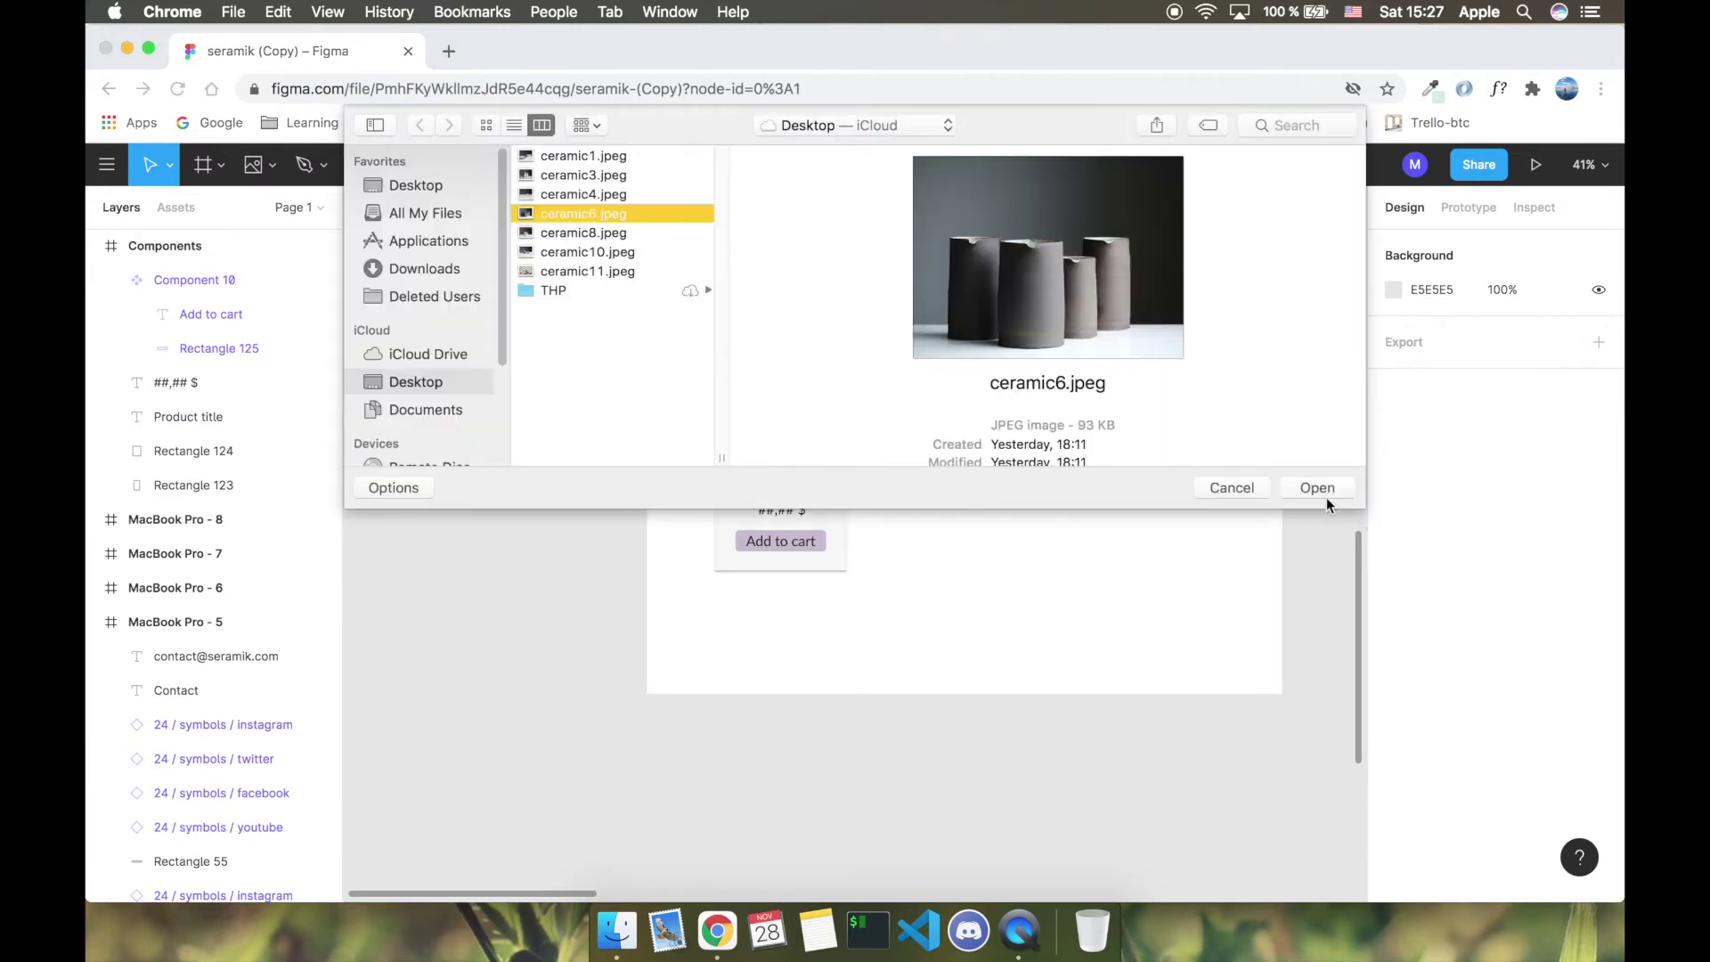
{"action": "left_click", "coordinate": [1320, 492]}
{"action": "left_click", "coordinate": [783, 409]}
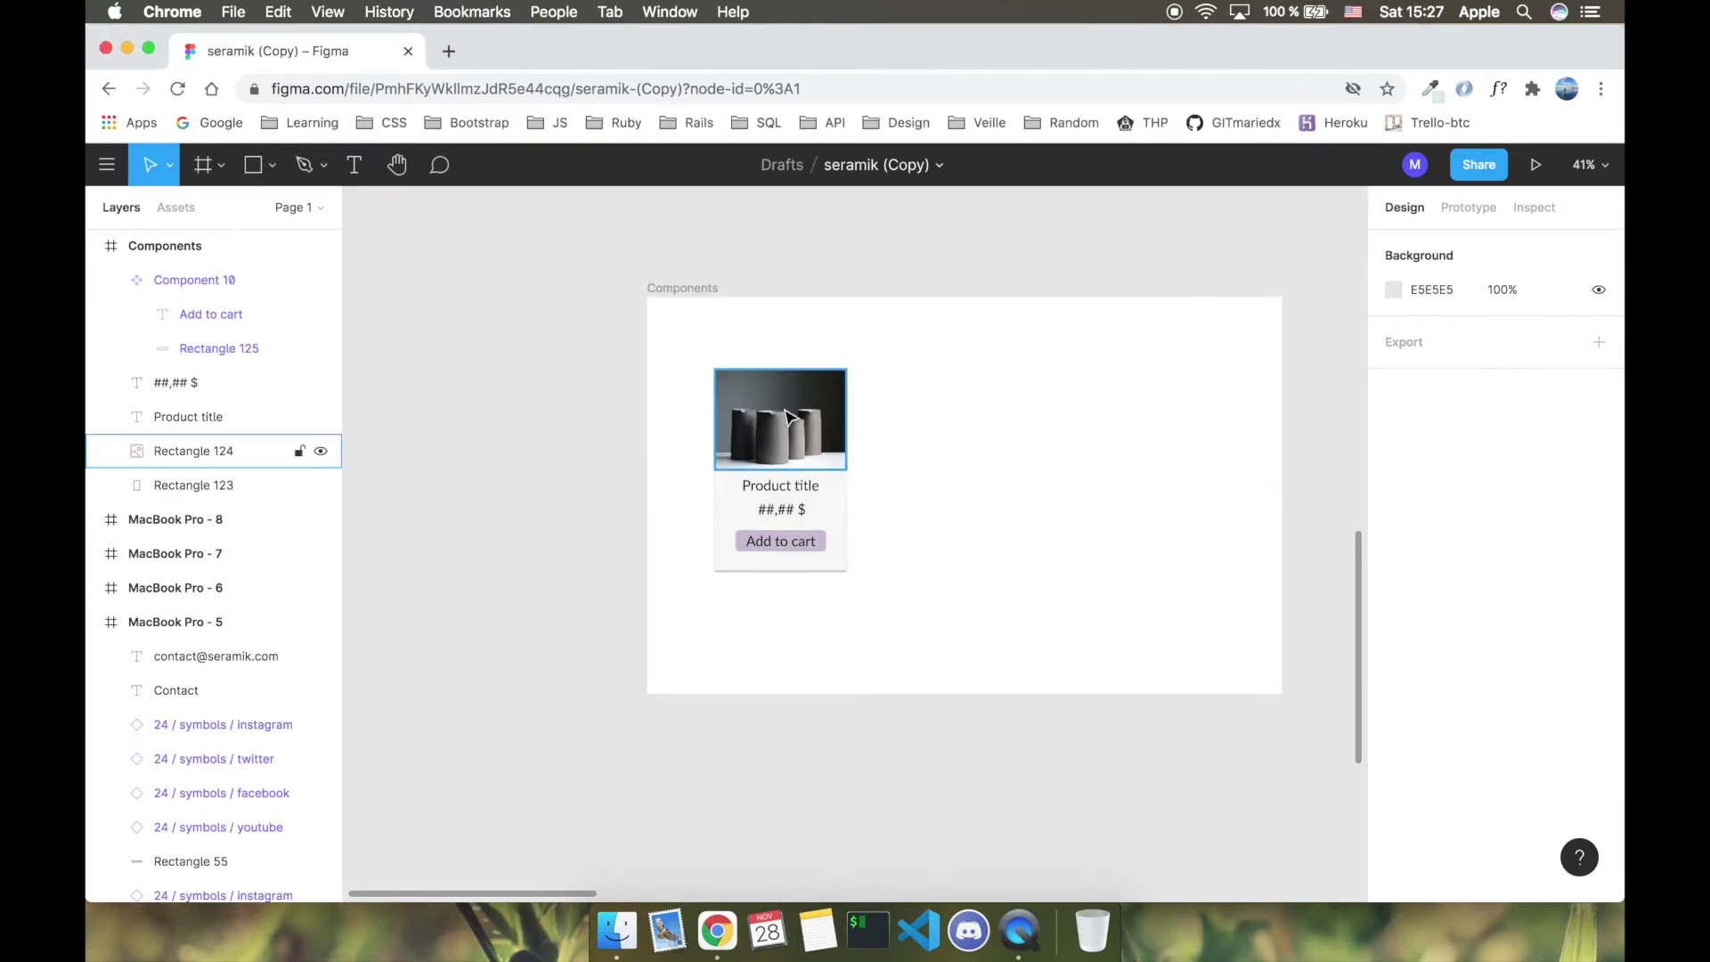
Step: Add the text "Title" beside the product card with font size 144 and auto width
{"action": "scroll", "coordinate": [964, 440], "scroll_direction": "up", "scroll_amount": 3}
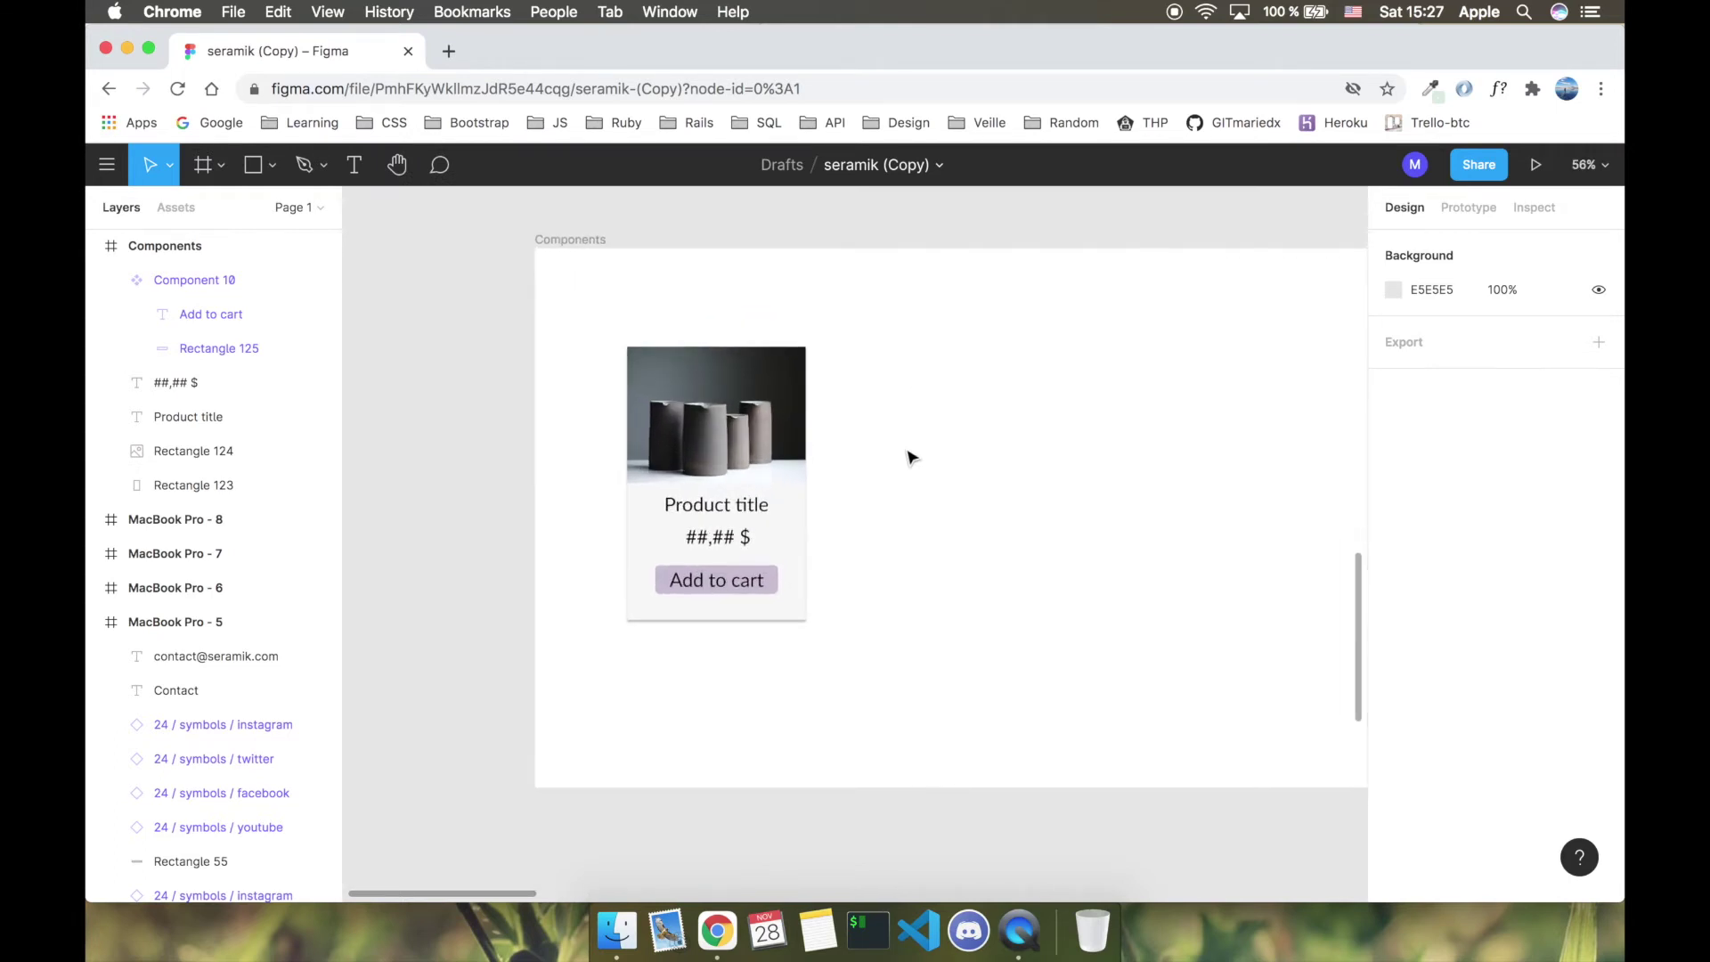
{"action": "left_click", "coordinate": [356, 167]}
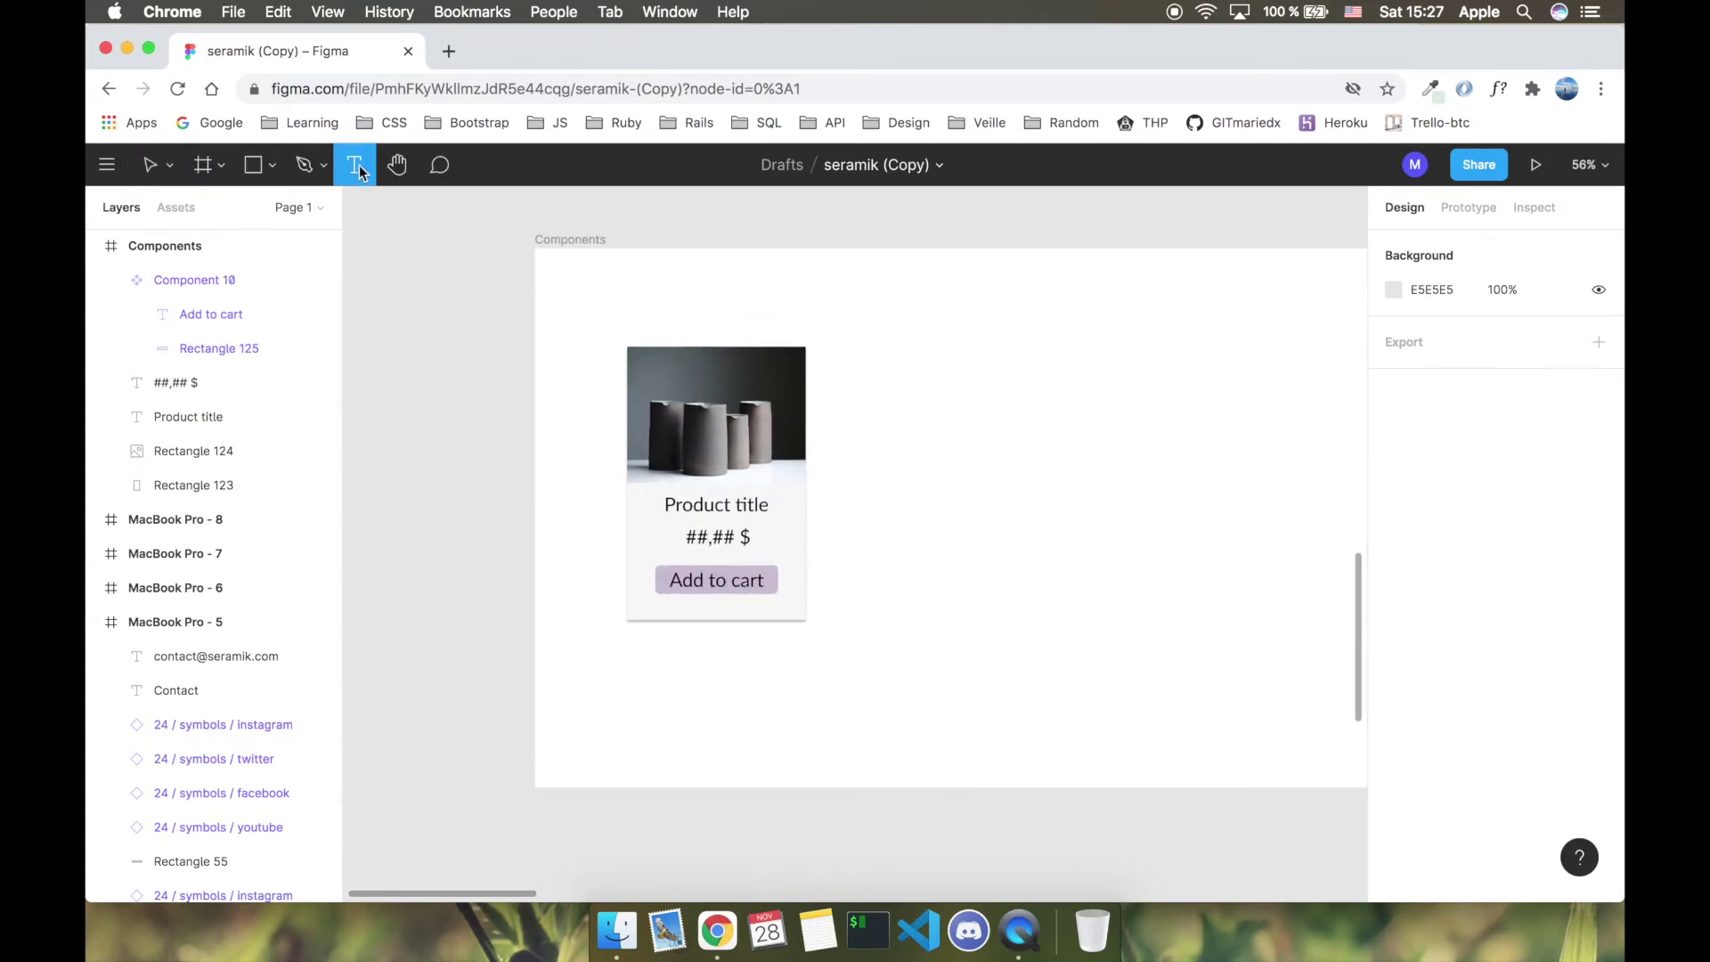
{"action": "left_click_drag", "start_coordinate": [889, 340], "coordinate": [1263, 514]}
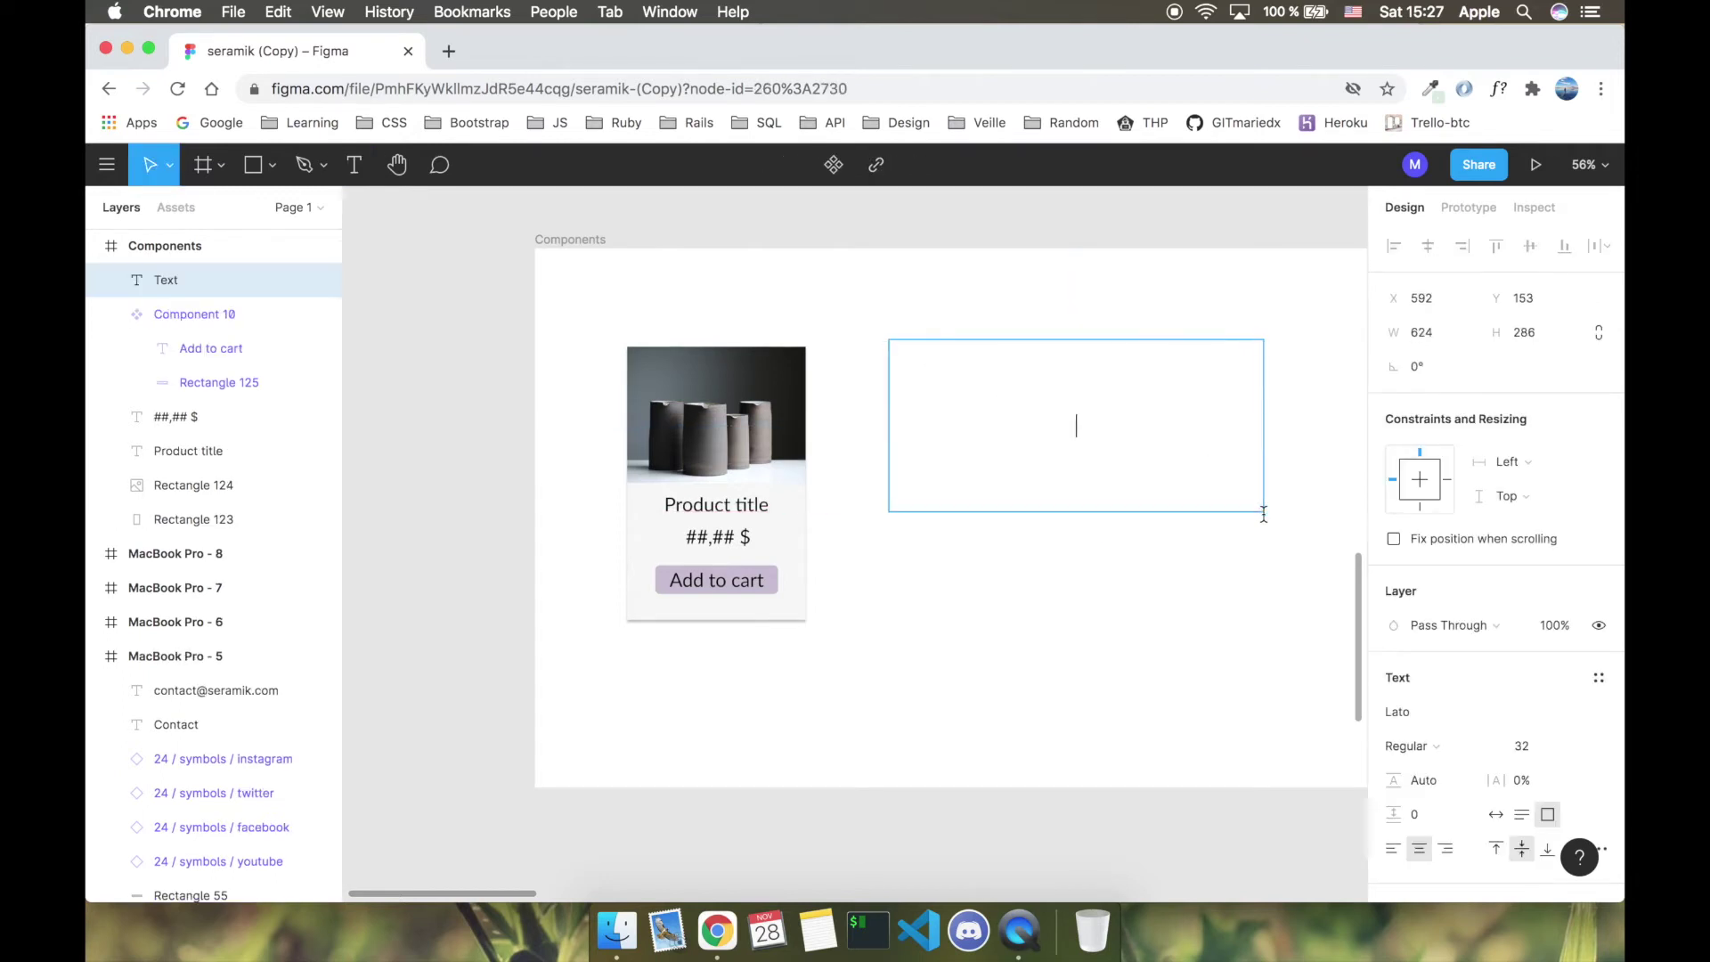
{"action": "type", "text": "Title"}
{"action": "double_click", "coordinate": [1078, 428]}
{"action": "left_click", "coordinate": [1524, 750]}
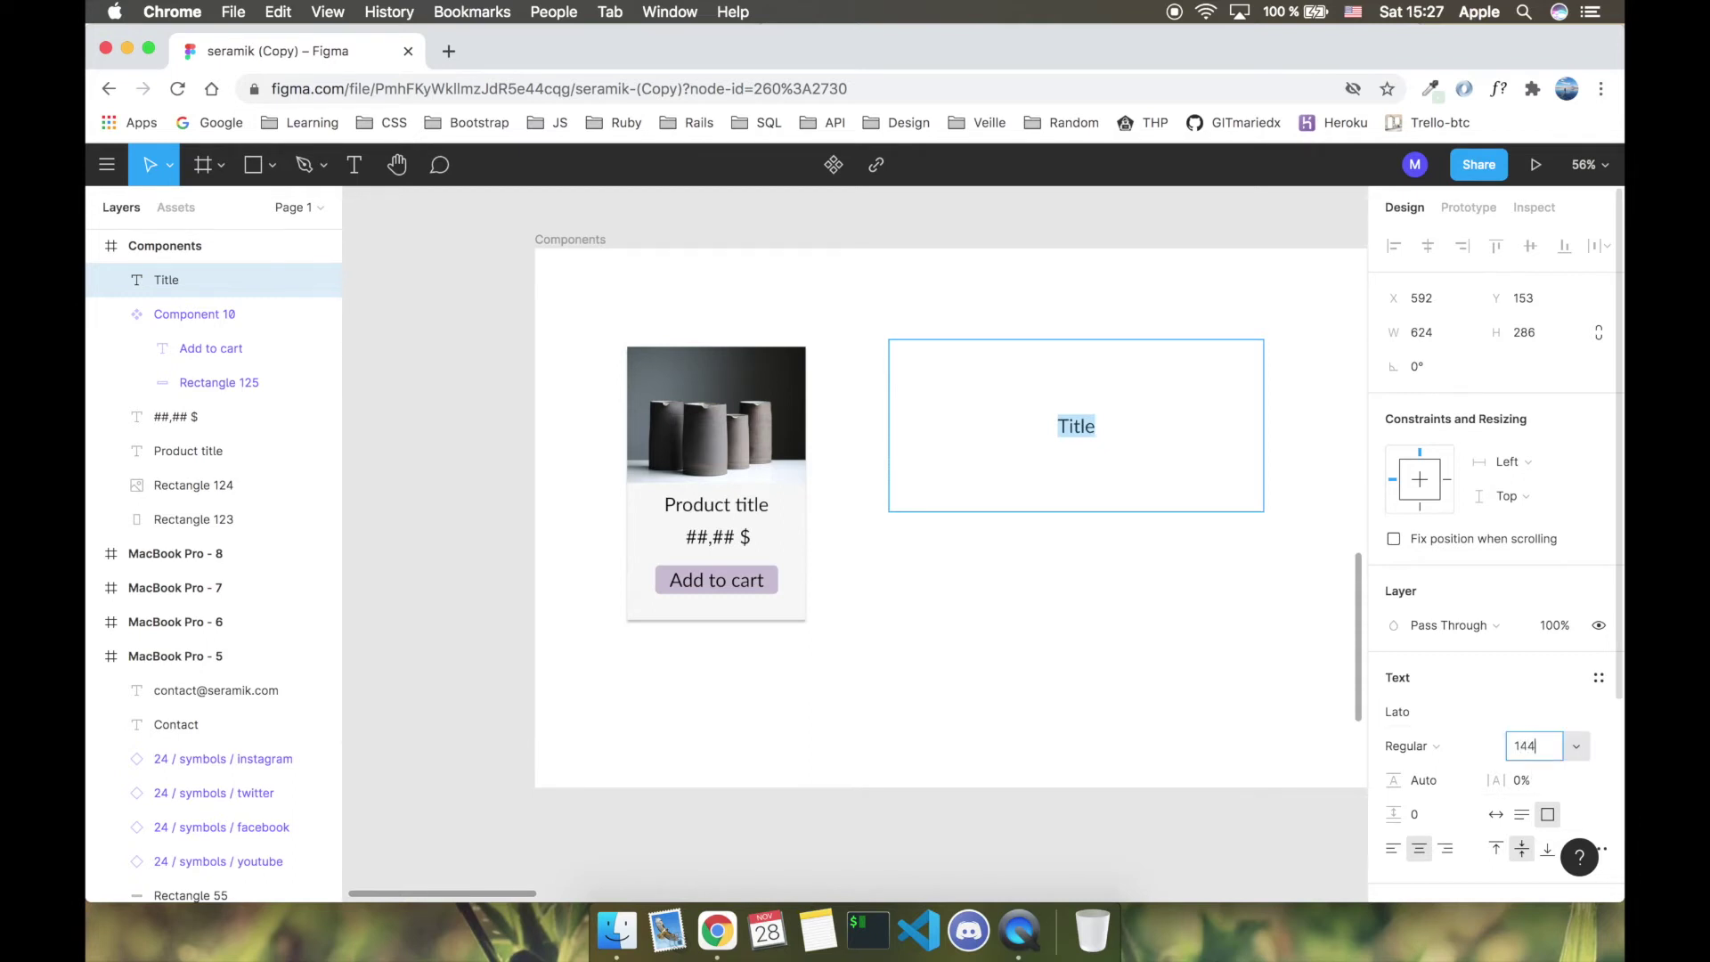
{"action": "key", "text": "Return"}
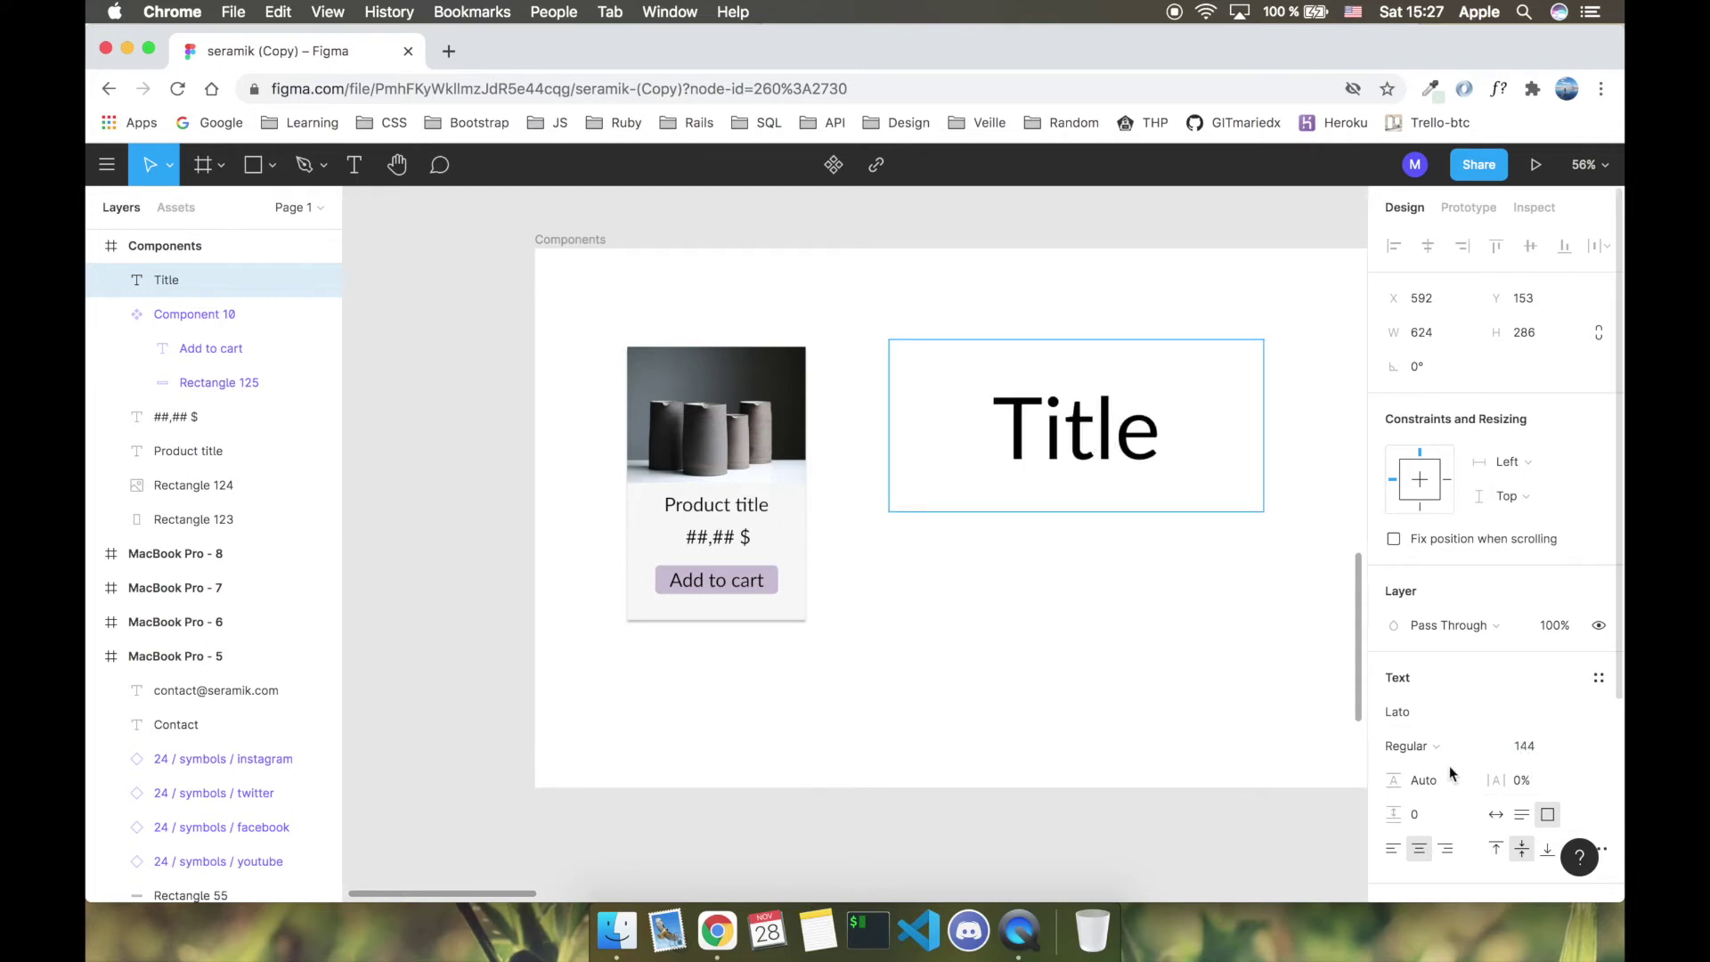
{"action": "left_click", "coordinate": [1496, 814]}
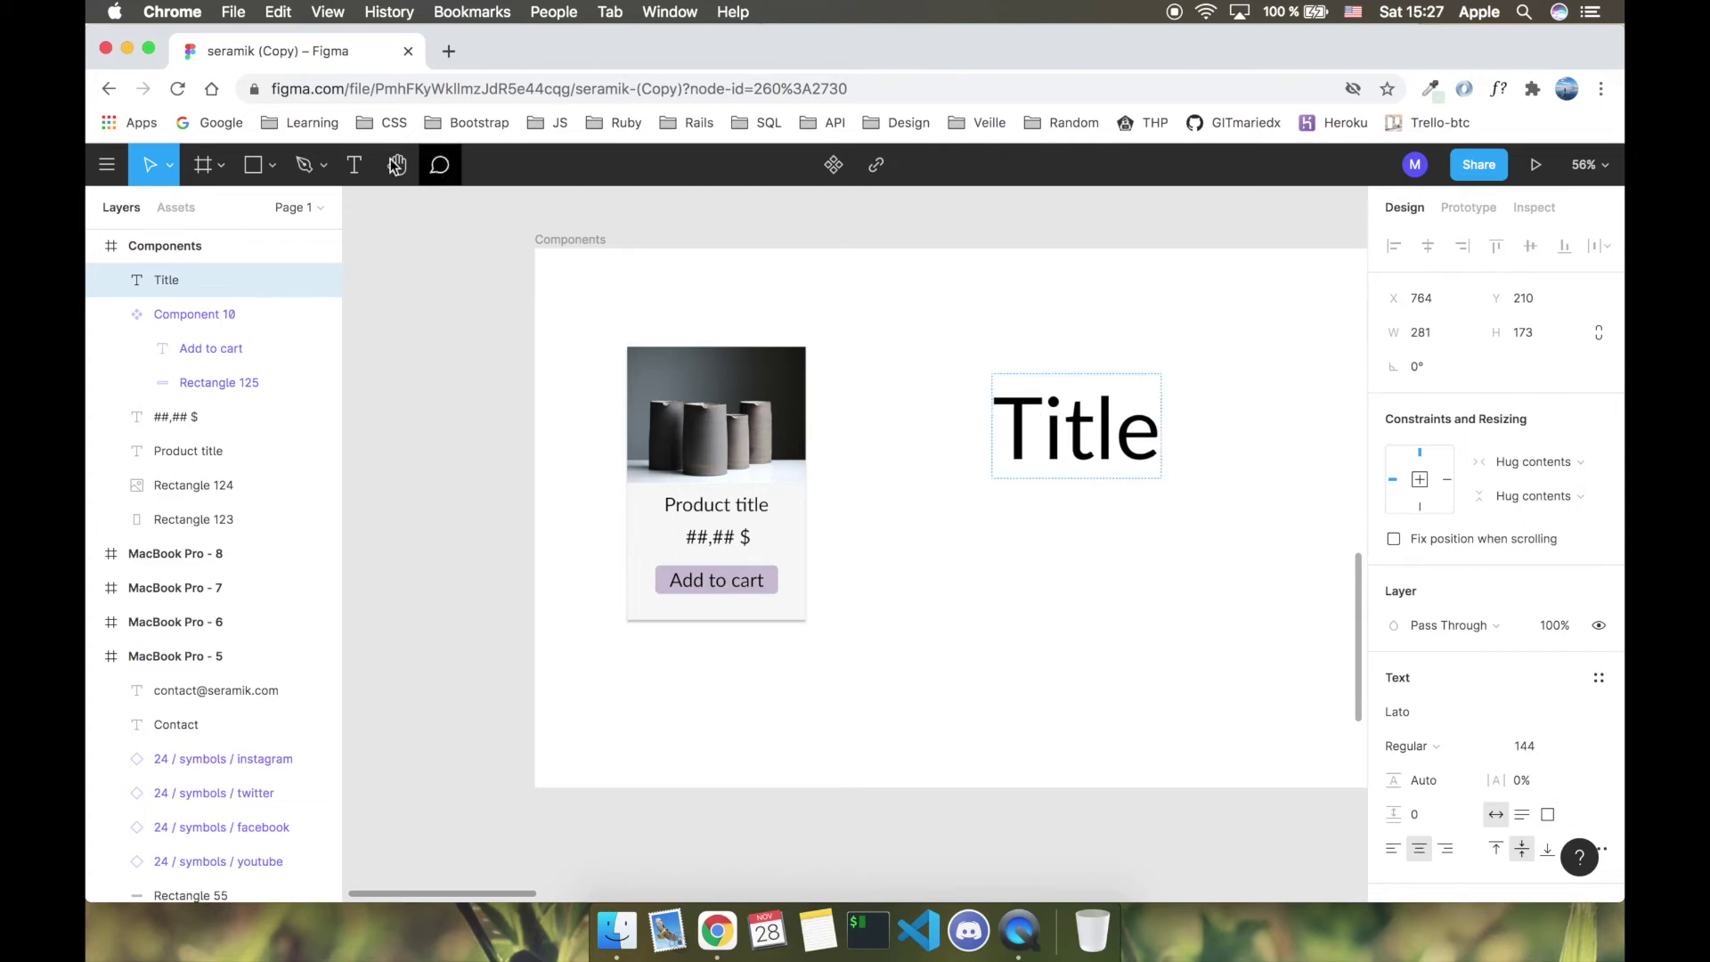
Step: Duplicate the Title text and place the copy directly below the original
{"action": "double_click", "coordinate": [1093, 437]}
{"action": "key", "text": "super+a"}
{"action": "key", "text": "Escape"}
{"action": "key", "text": "super+v"}
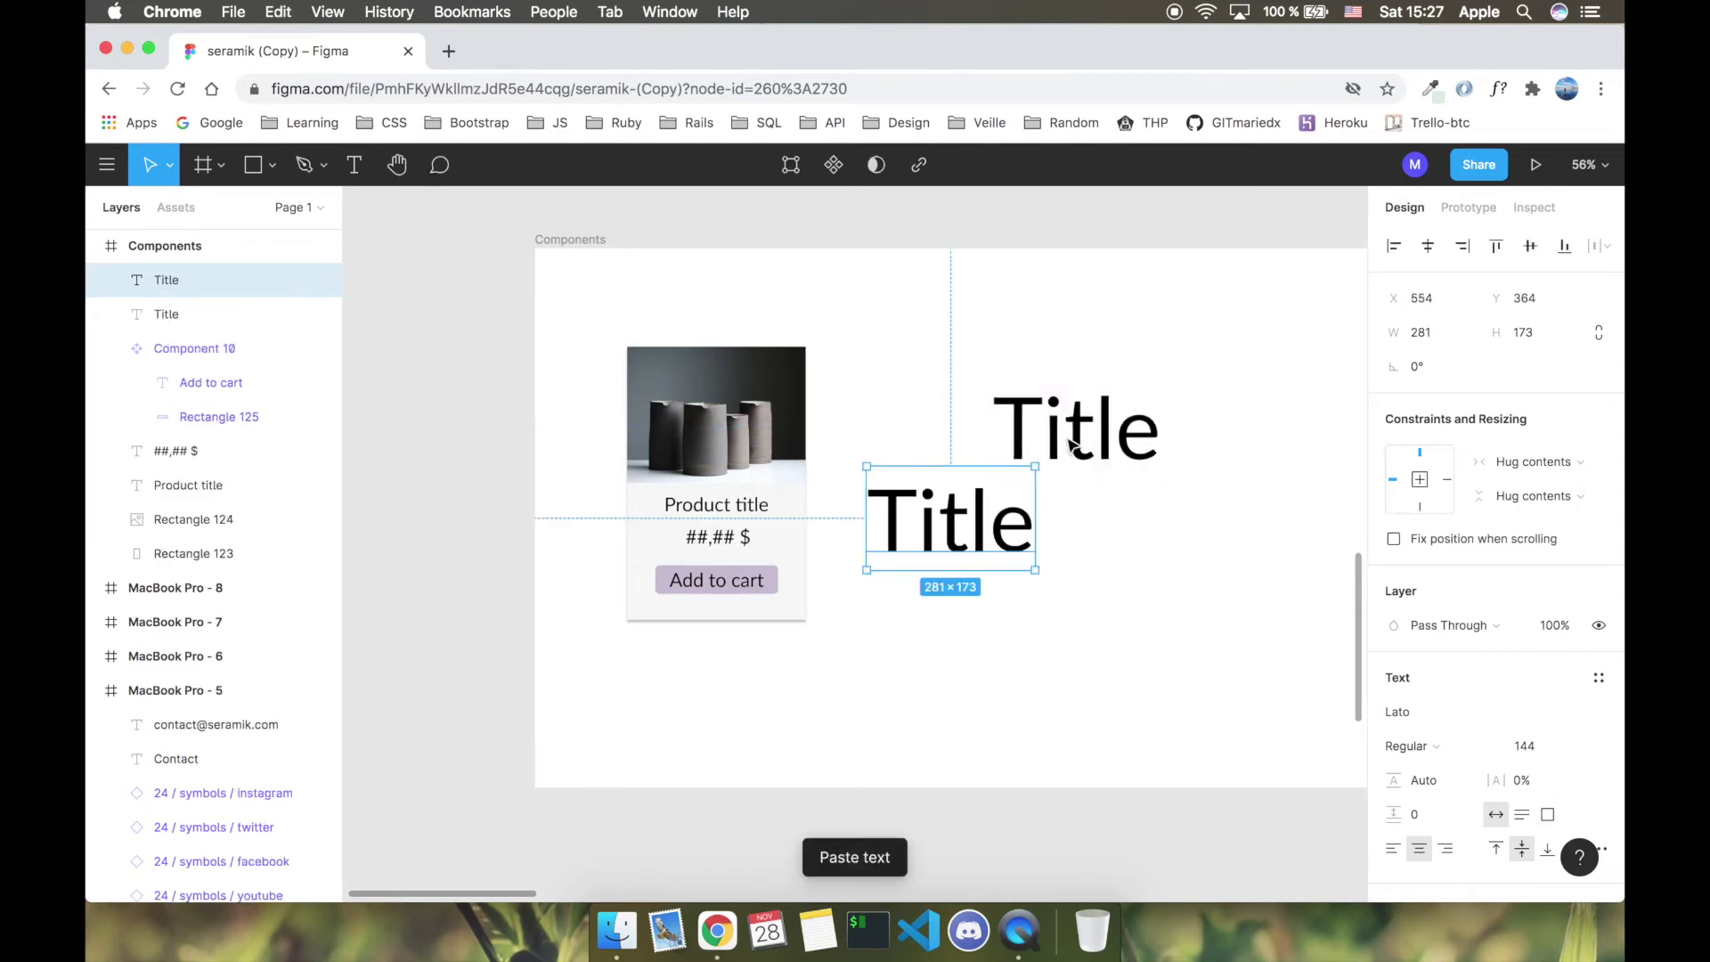
{"action": "left_click_drag", "start_coordinate": [924, 535], "coordinate": [1059, 544]}
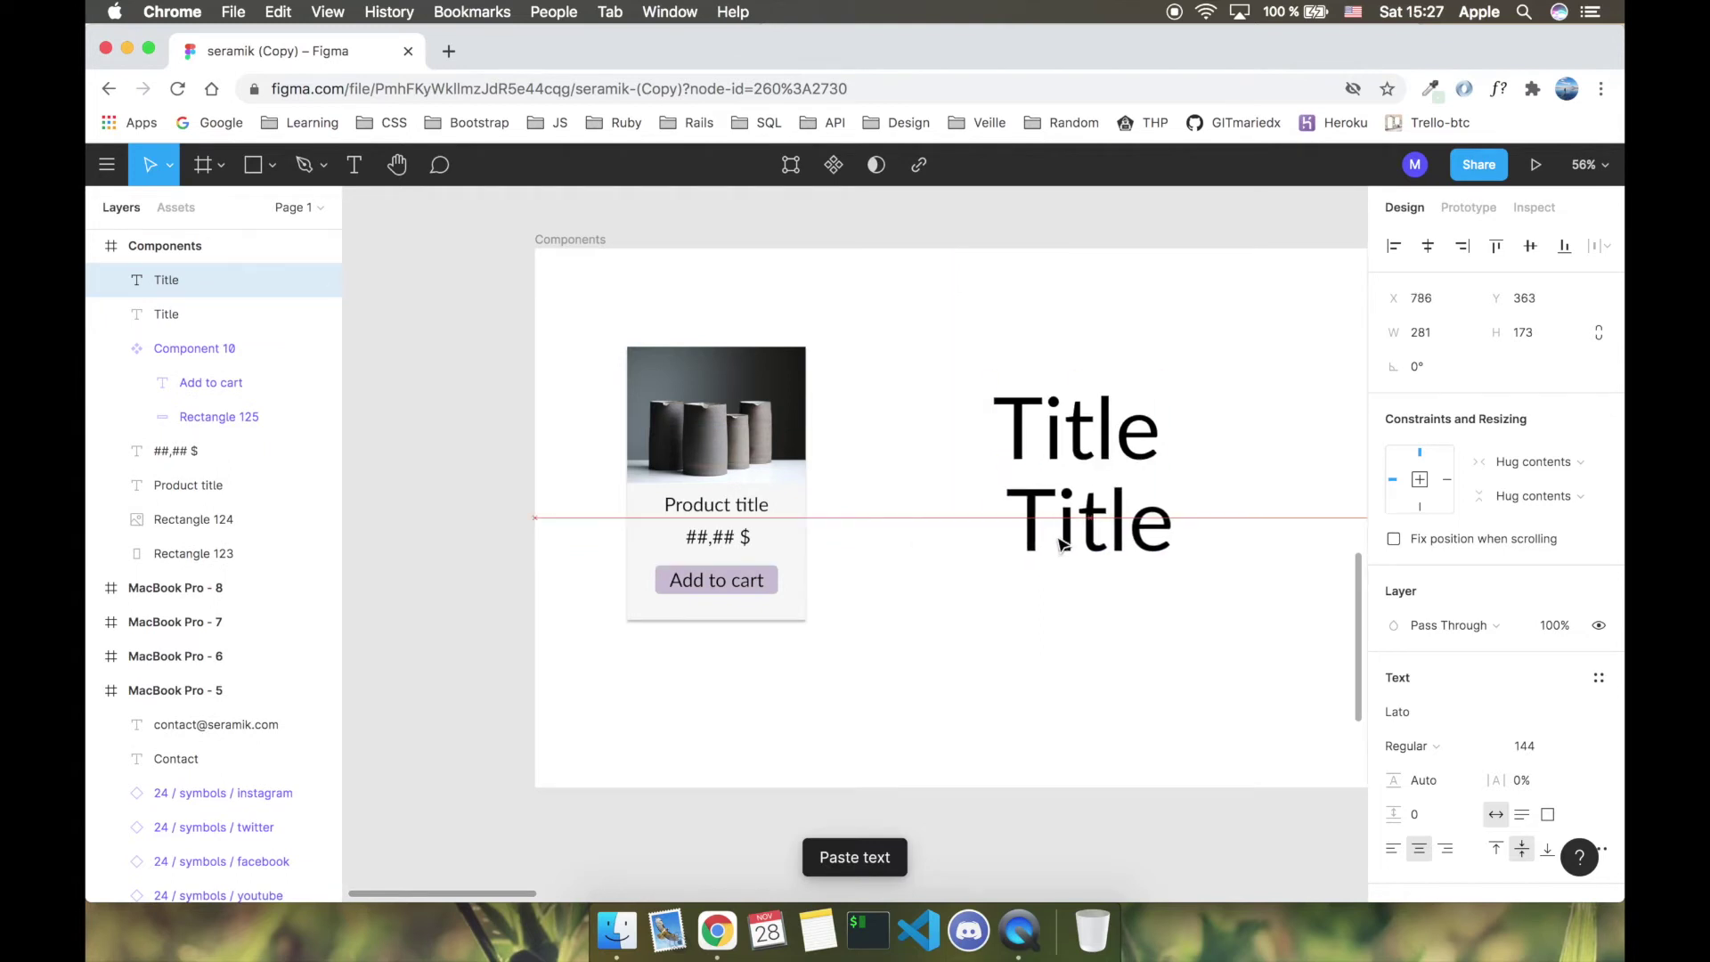
Step: Change the lower title copy to "Title medium" and set its font size to 48
{"action": "double_click", "coordinate": [1059, 530]}
{"action": "left_click", "coordinate": [1140, 532]}
{"action": "type", "text": "medium"}
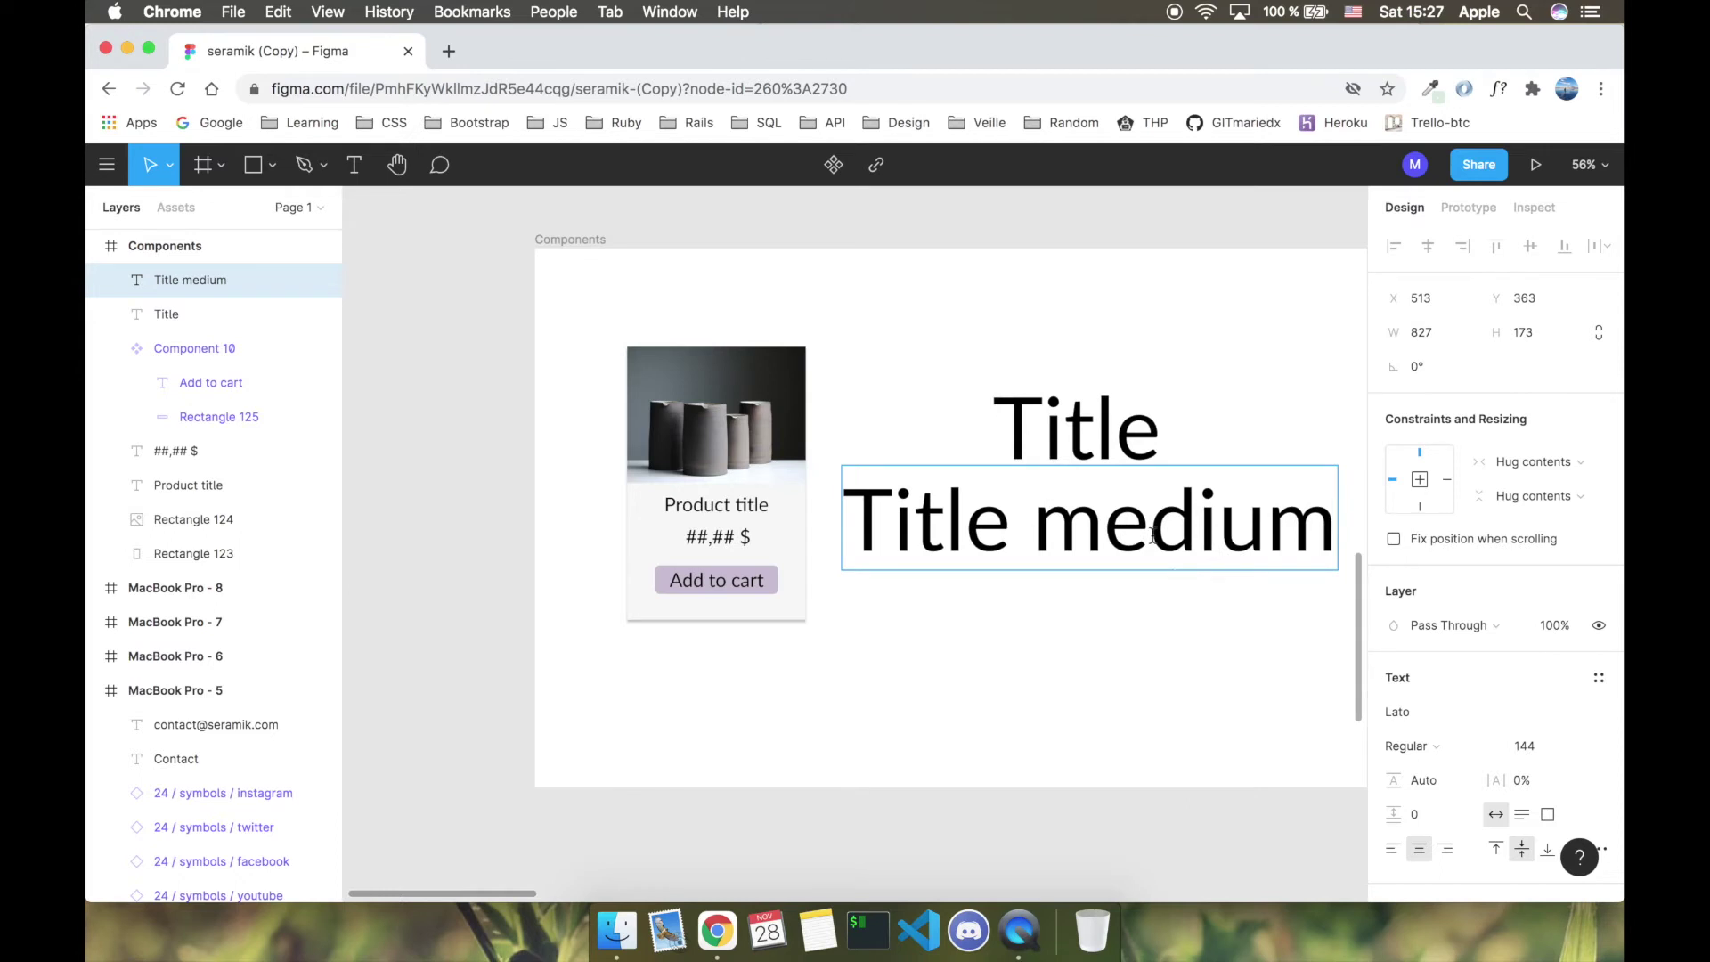
{"action": "triple_click", "coordinate": [1154, 535]}
{"action": "type", "text": "48"}
{"action": "key", "text": "Return"}
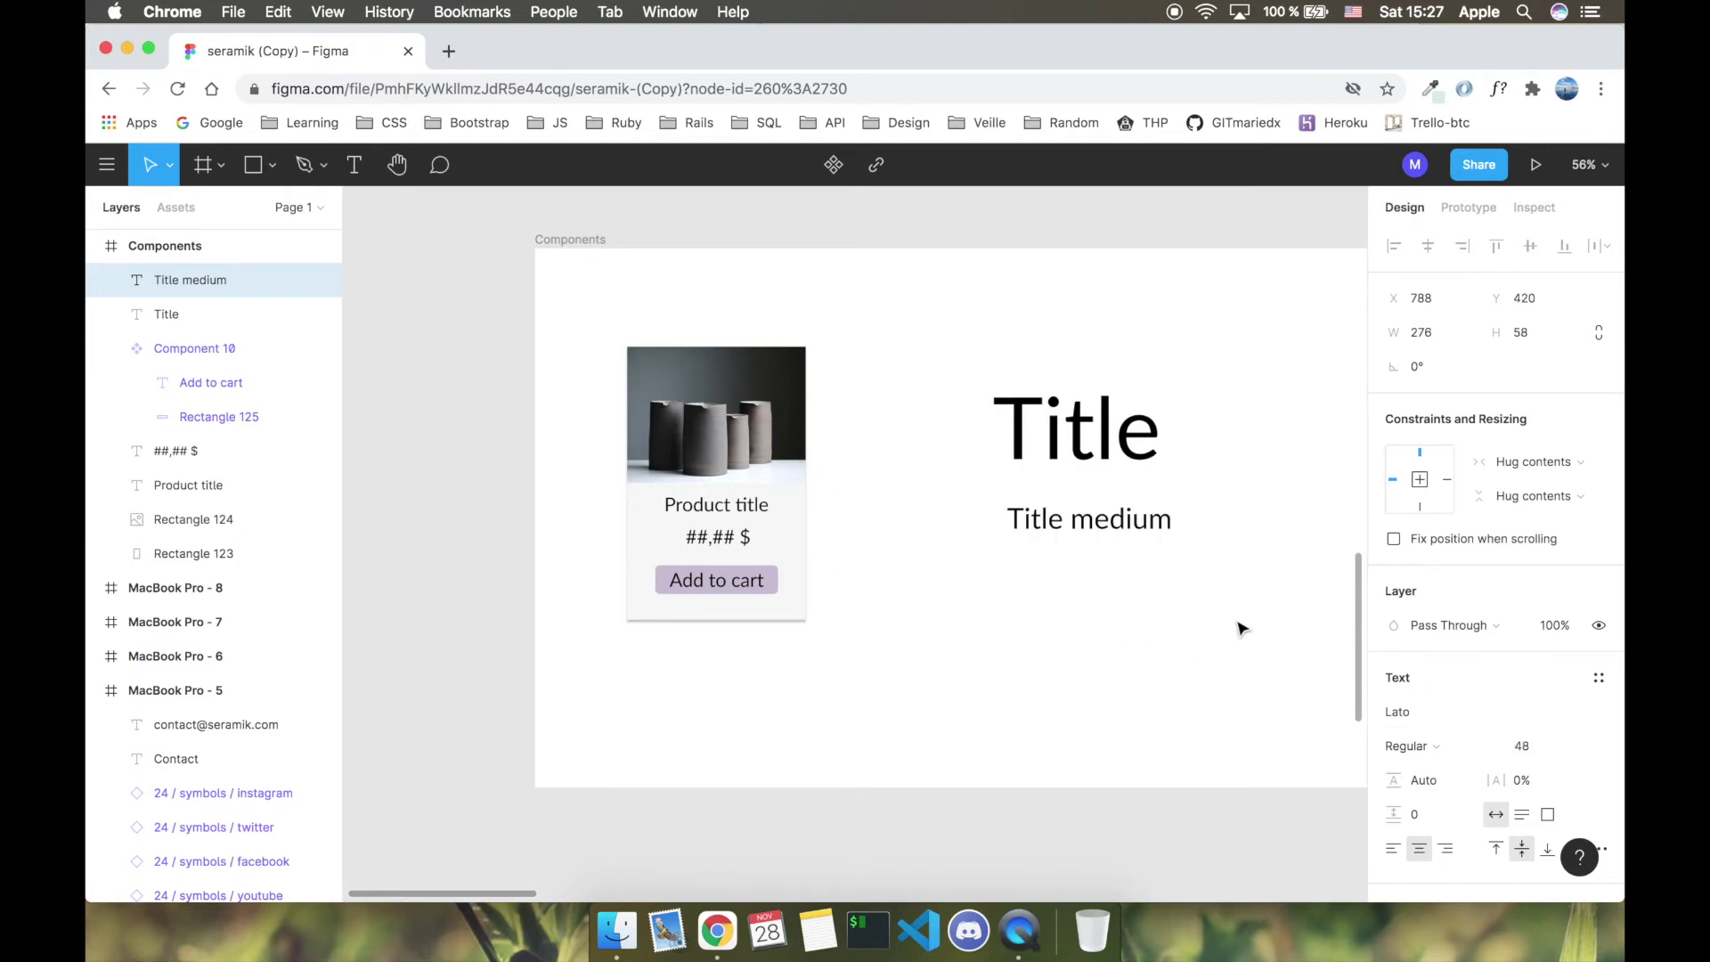
Step: Move both title texts together closer to the product card, near its upper edge
{"action": "left_click_drag", "start_coordinate": [955, 345], "coordinate": [1184, 595]}
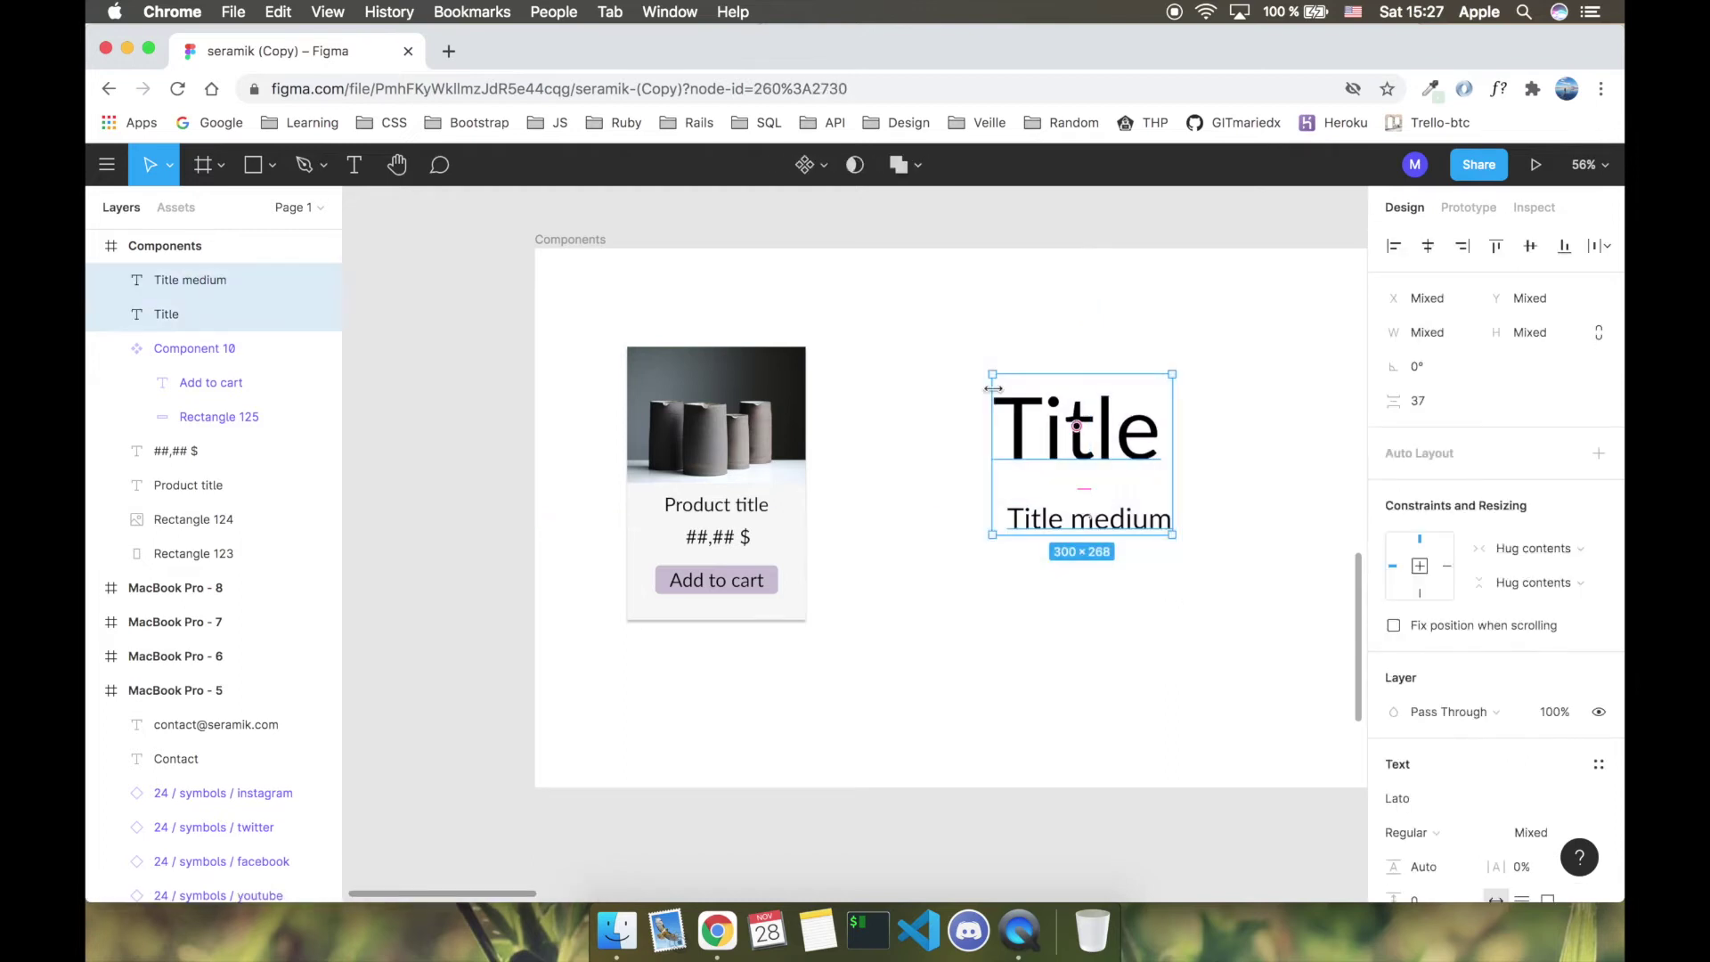
{"action": "left_click_drag", "start_coordinate": [1053, 423], "coordinate": [938, 381]}
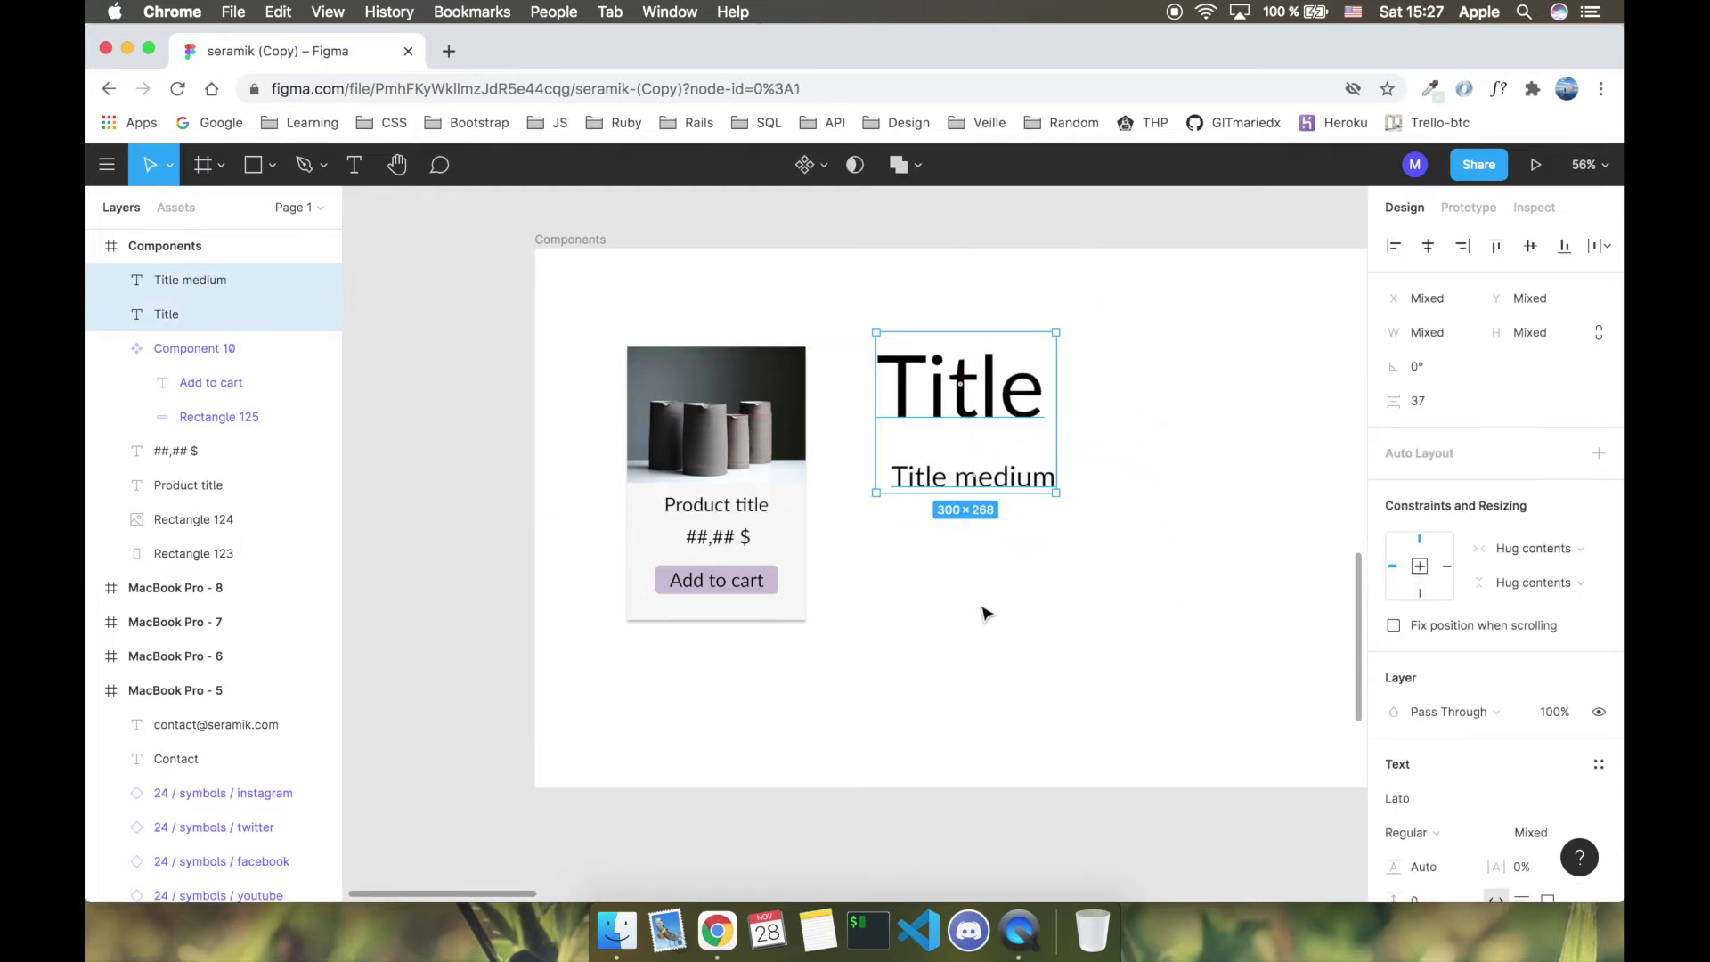
{"action": "left_click", "coordinate": [985, 611]}
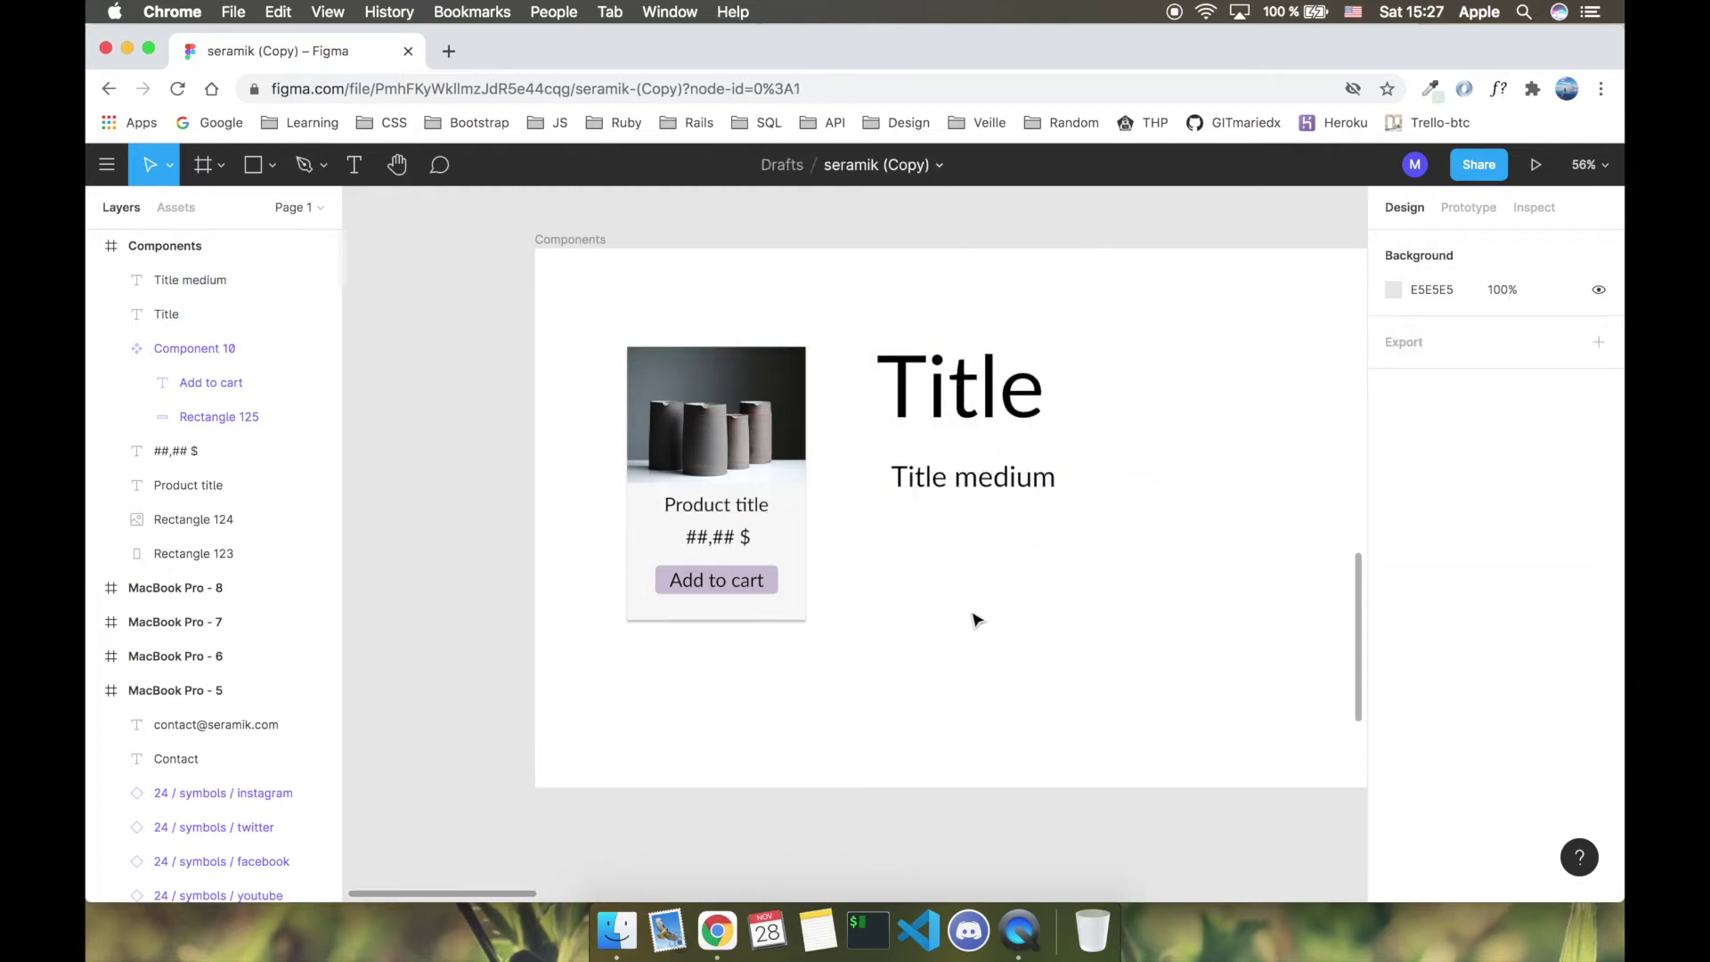
Step: Draw a banner rectangle about 1430 × 586 below the navigation links of the MacBook Pro - 5 frame
{"action": "key", "text": "minus"}
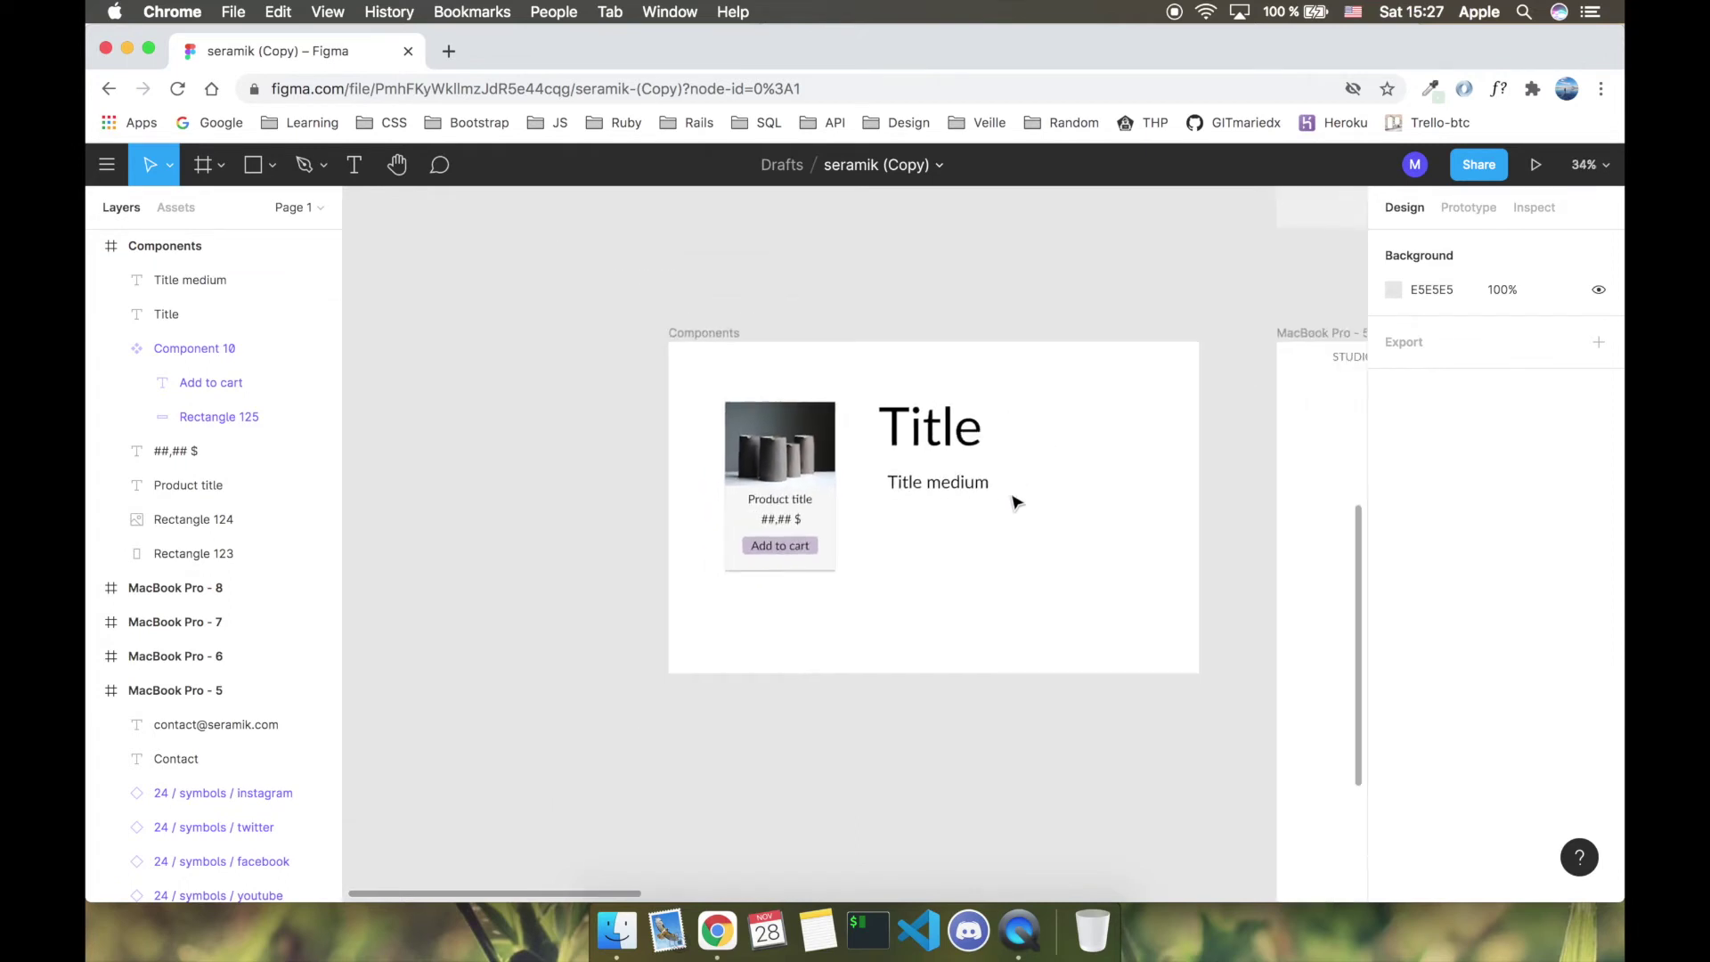
{"action": "scroll", "coordinate": [1015, 503], "scroll_direction": "right", "scroll_amount": 6}
{"action": "scroll", "coordinate": [1015, 503], "scroll_direction": "down", "scroll_amount": 2}
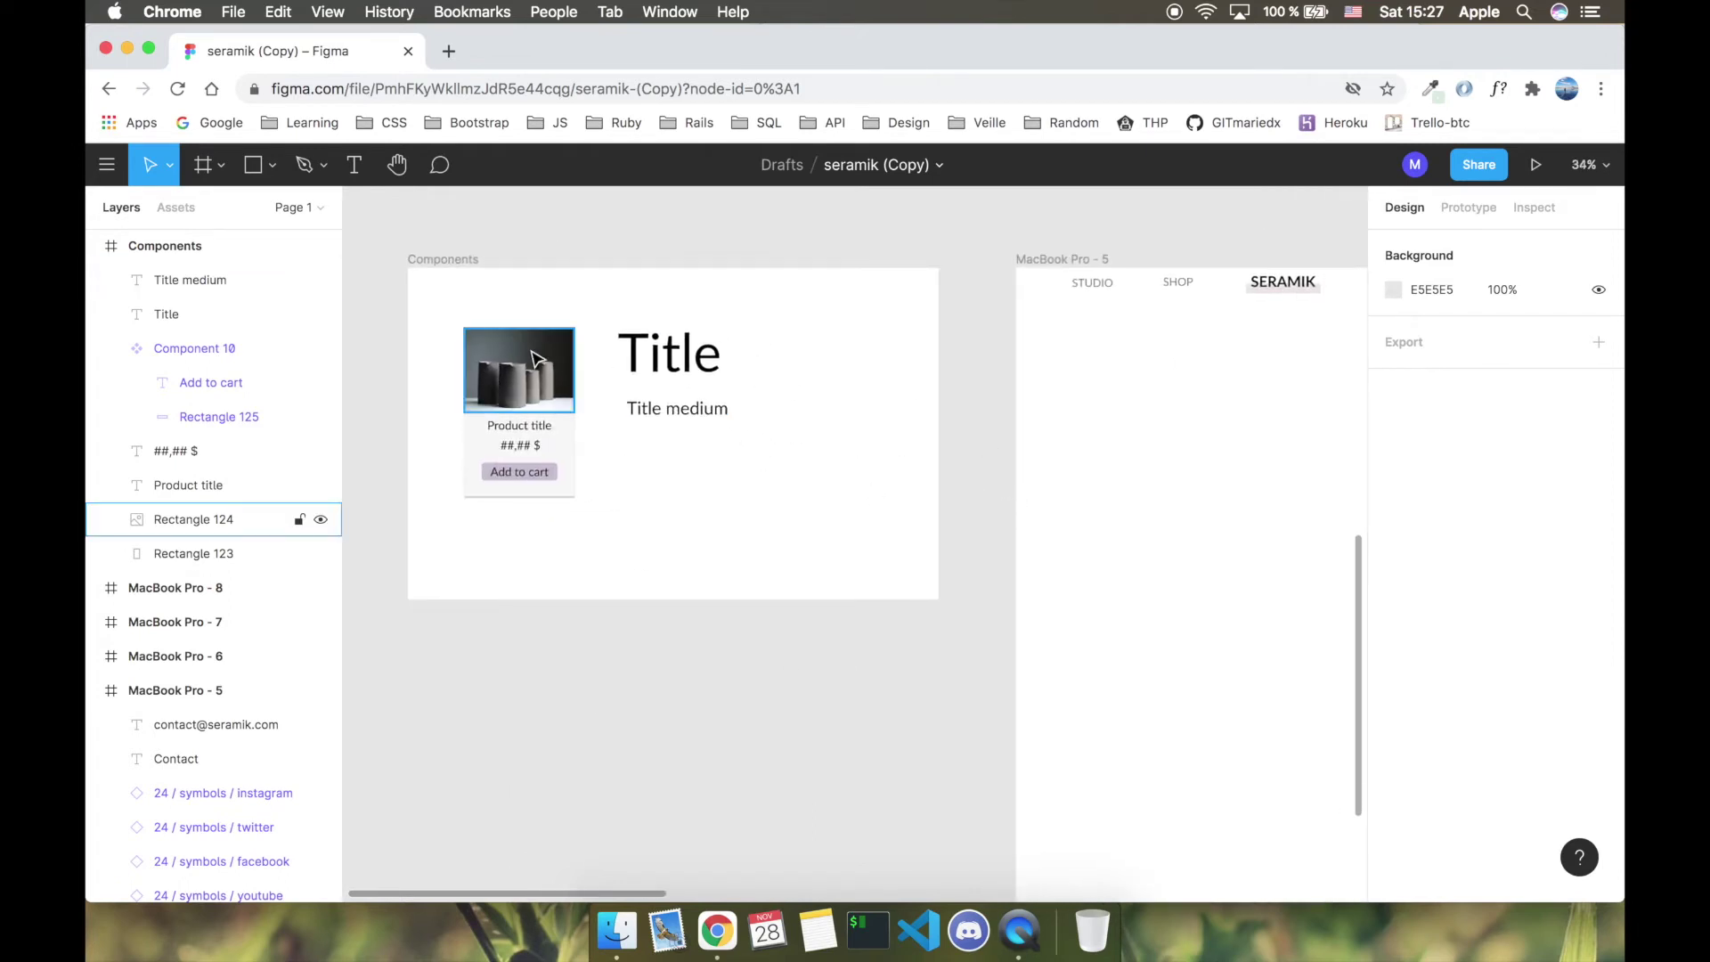
{"action": "scroll", "coordinate": [774, 409], "scroll_direction": "right", "scroll_amount": 3}
{"action": "scroll", "coordinate": [774, 410], "scroll_direction": "down", "scroll_amount": 1}
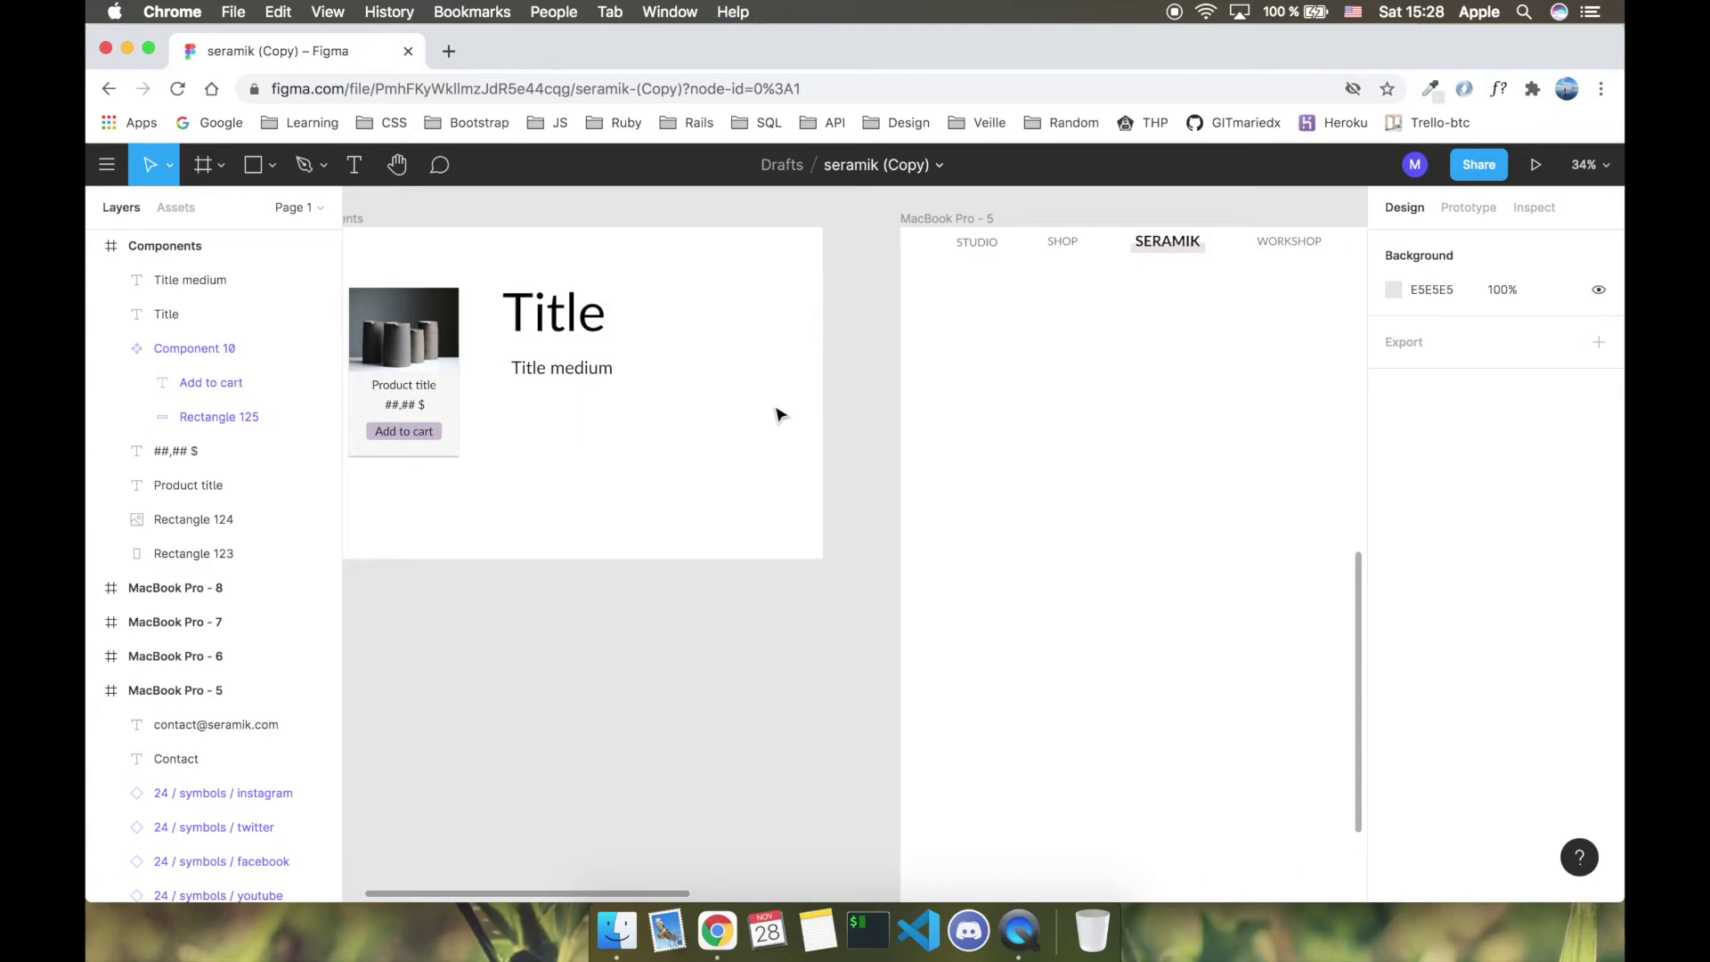
{"action": "scroll", "coordinate": [784, 419], "scroll_direction": "down", "scroll_amount": 3}
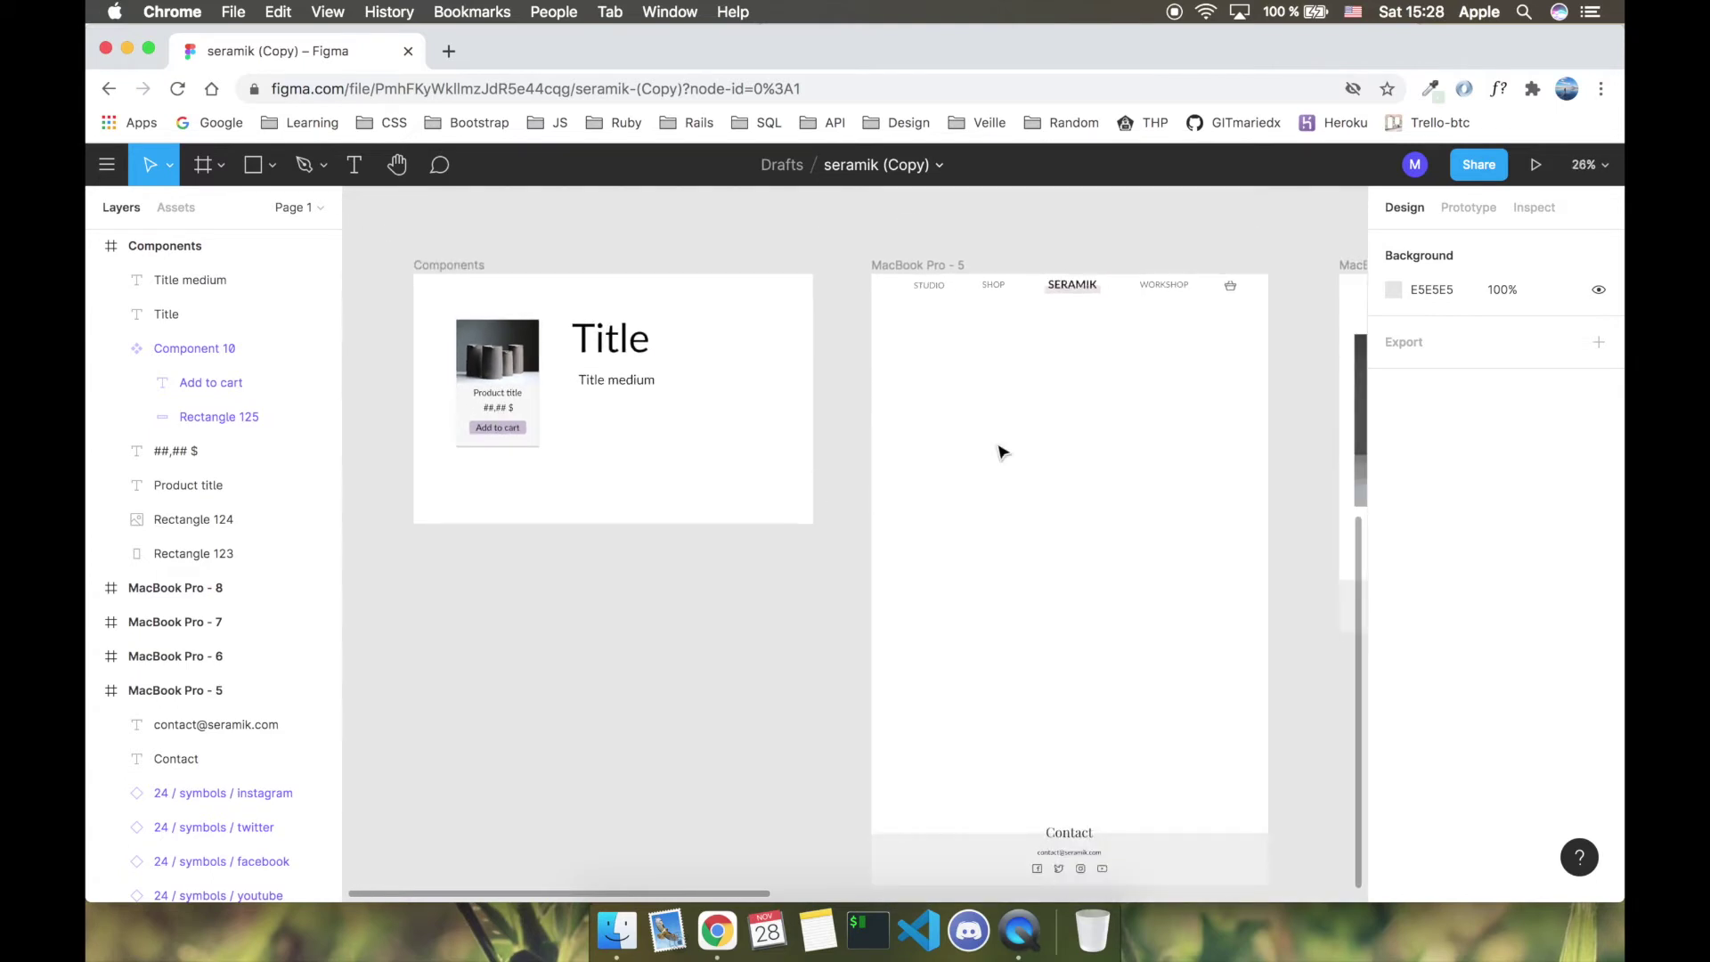
{"action": "left_click", "coordinate": [272, 164]}
{"action": "left_click", "coordinate": [267, 210]}
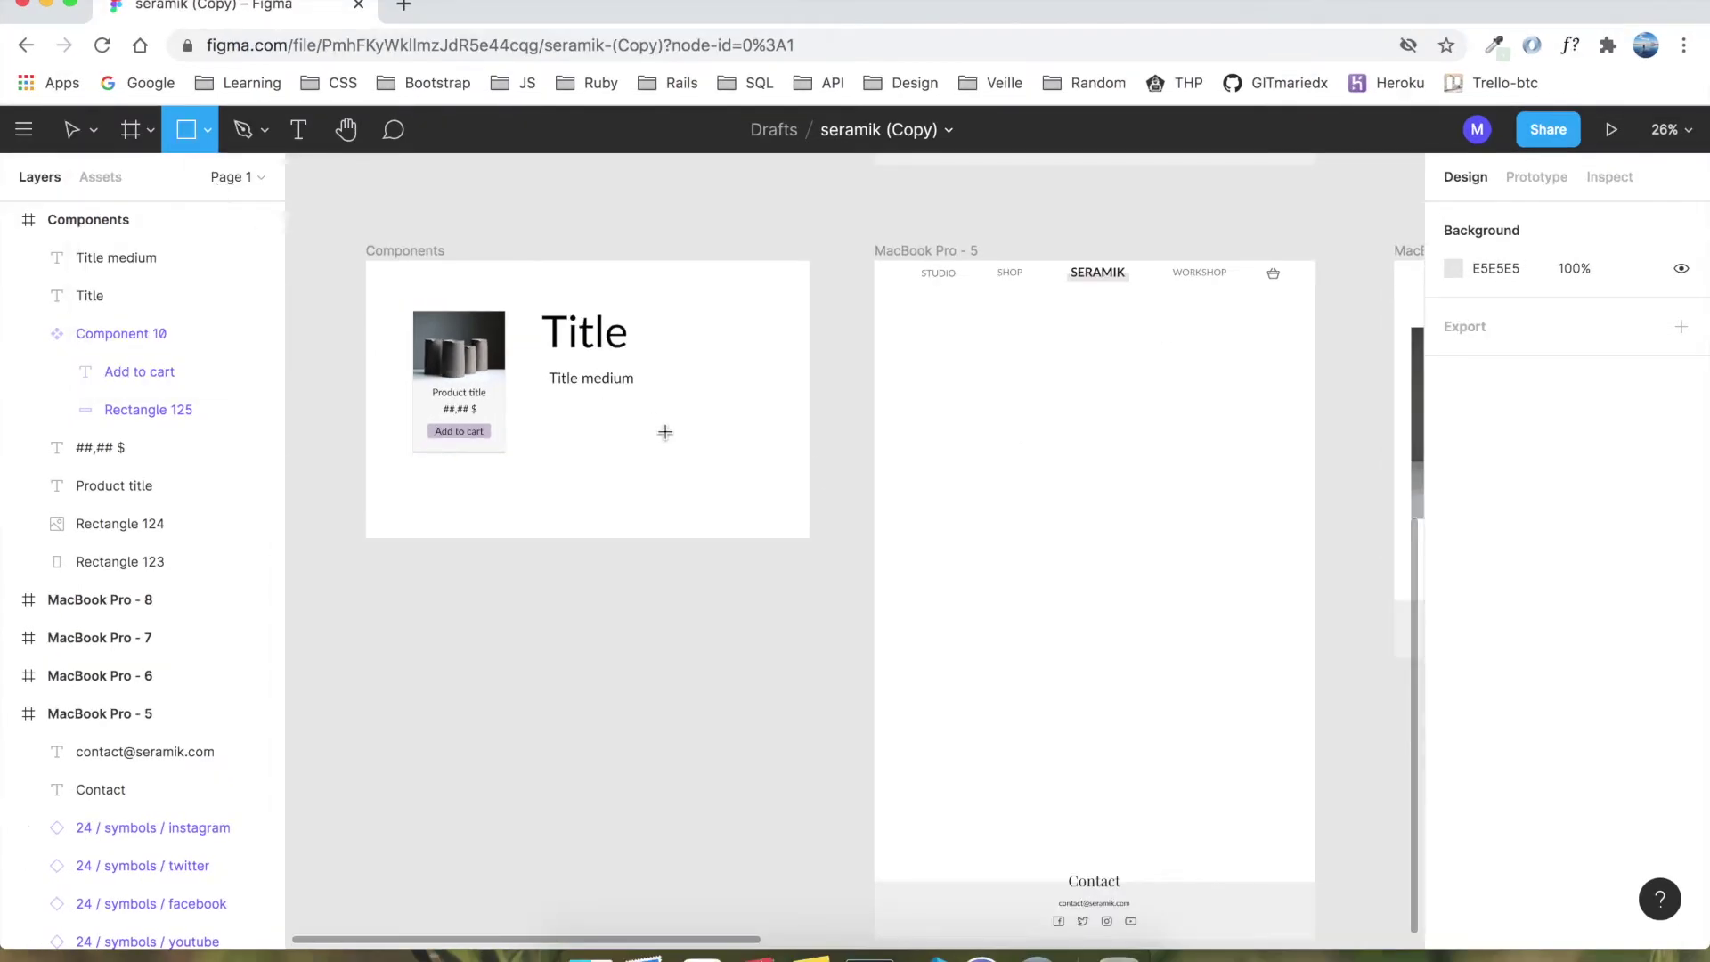
{"action": "left_click_drag", "start_coordinate": [872, 300], "coordinate": [1312, 478]}
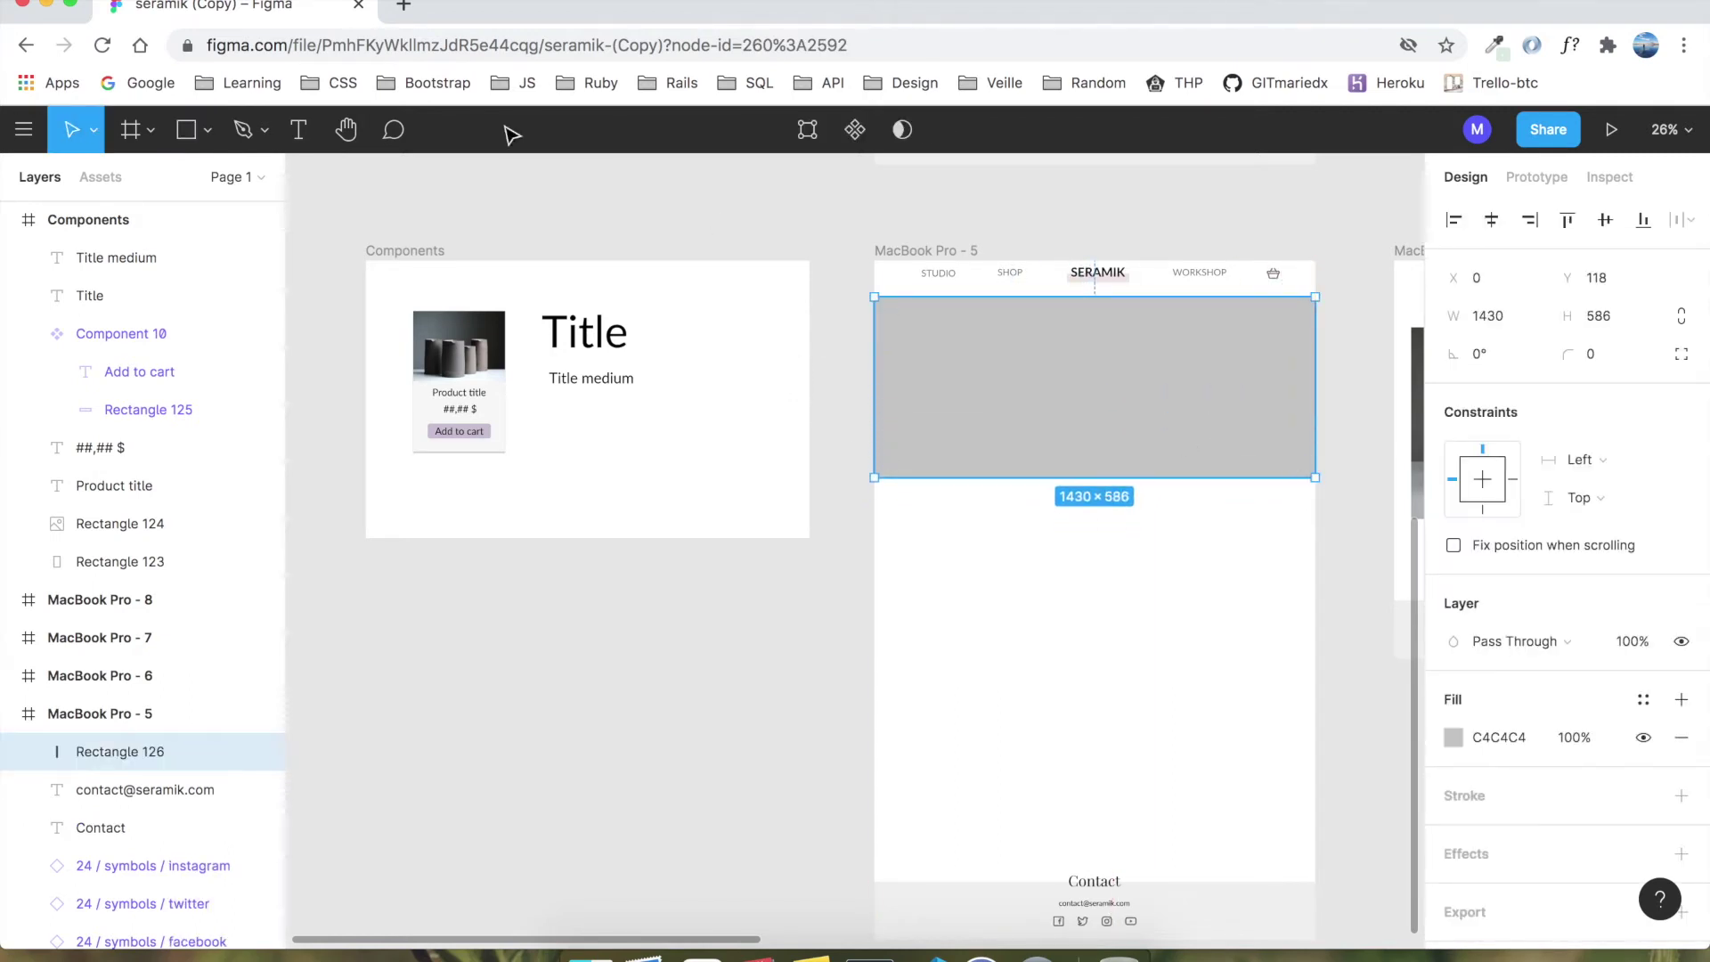
Step: Place the image ceramic11.jpeg into the banner rectangle of the MacBook Pro - 5 frame
{"action": "left_click", "coordinate": [205, 133]}
{"action": "left_click", "coordinate": [224, 354]}
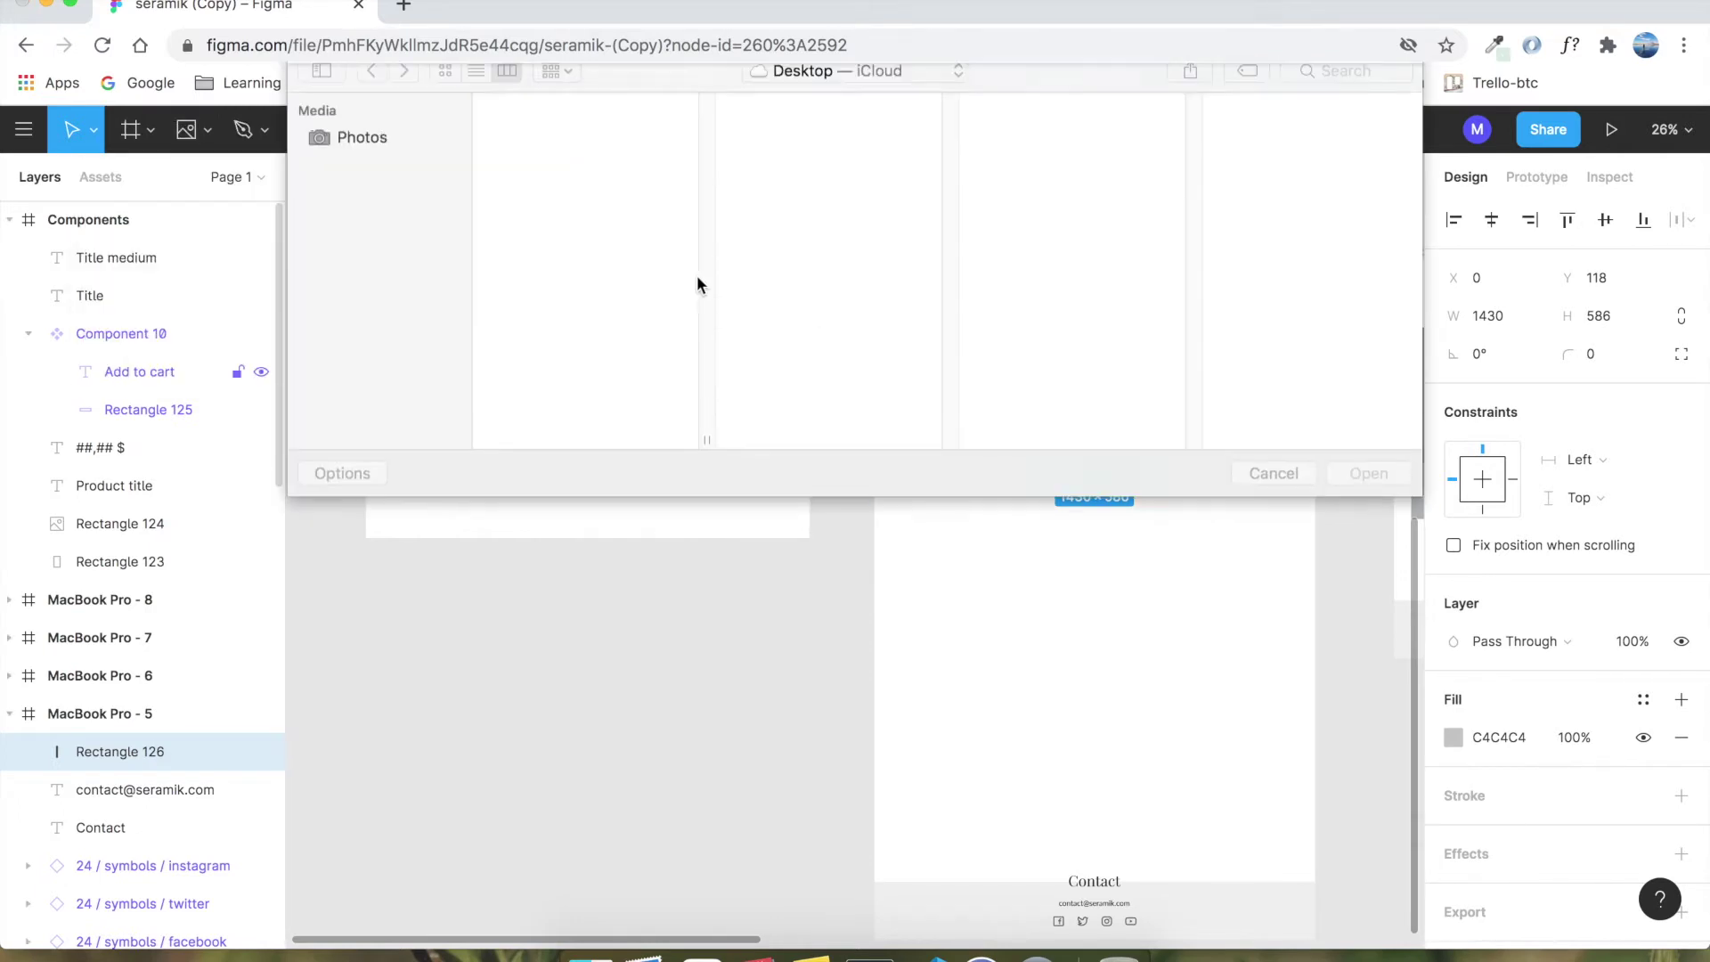
{"action": "left_click", "coordinate": [557, 249]}
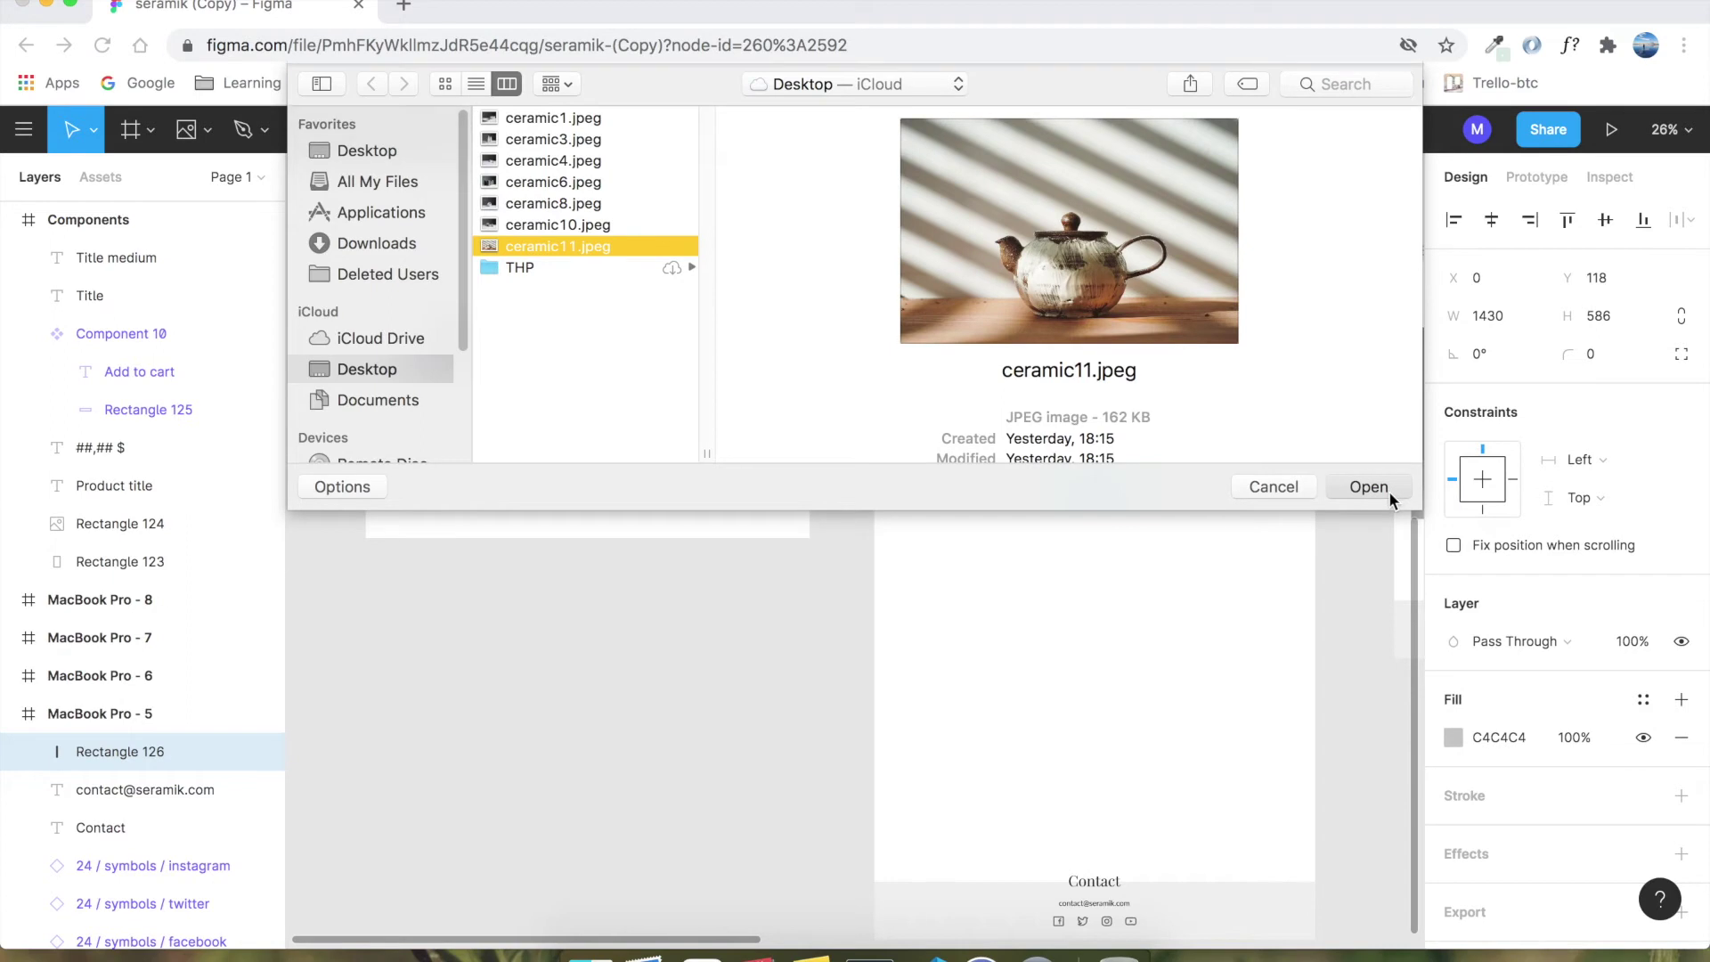
{"action": "left_click", "coordinate": [1388, 490]}
{"action": "left_click", "coordinate": [1105, 386]}
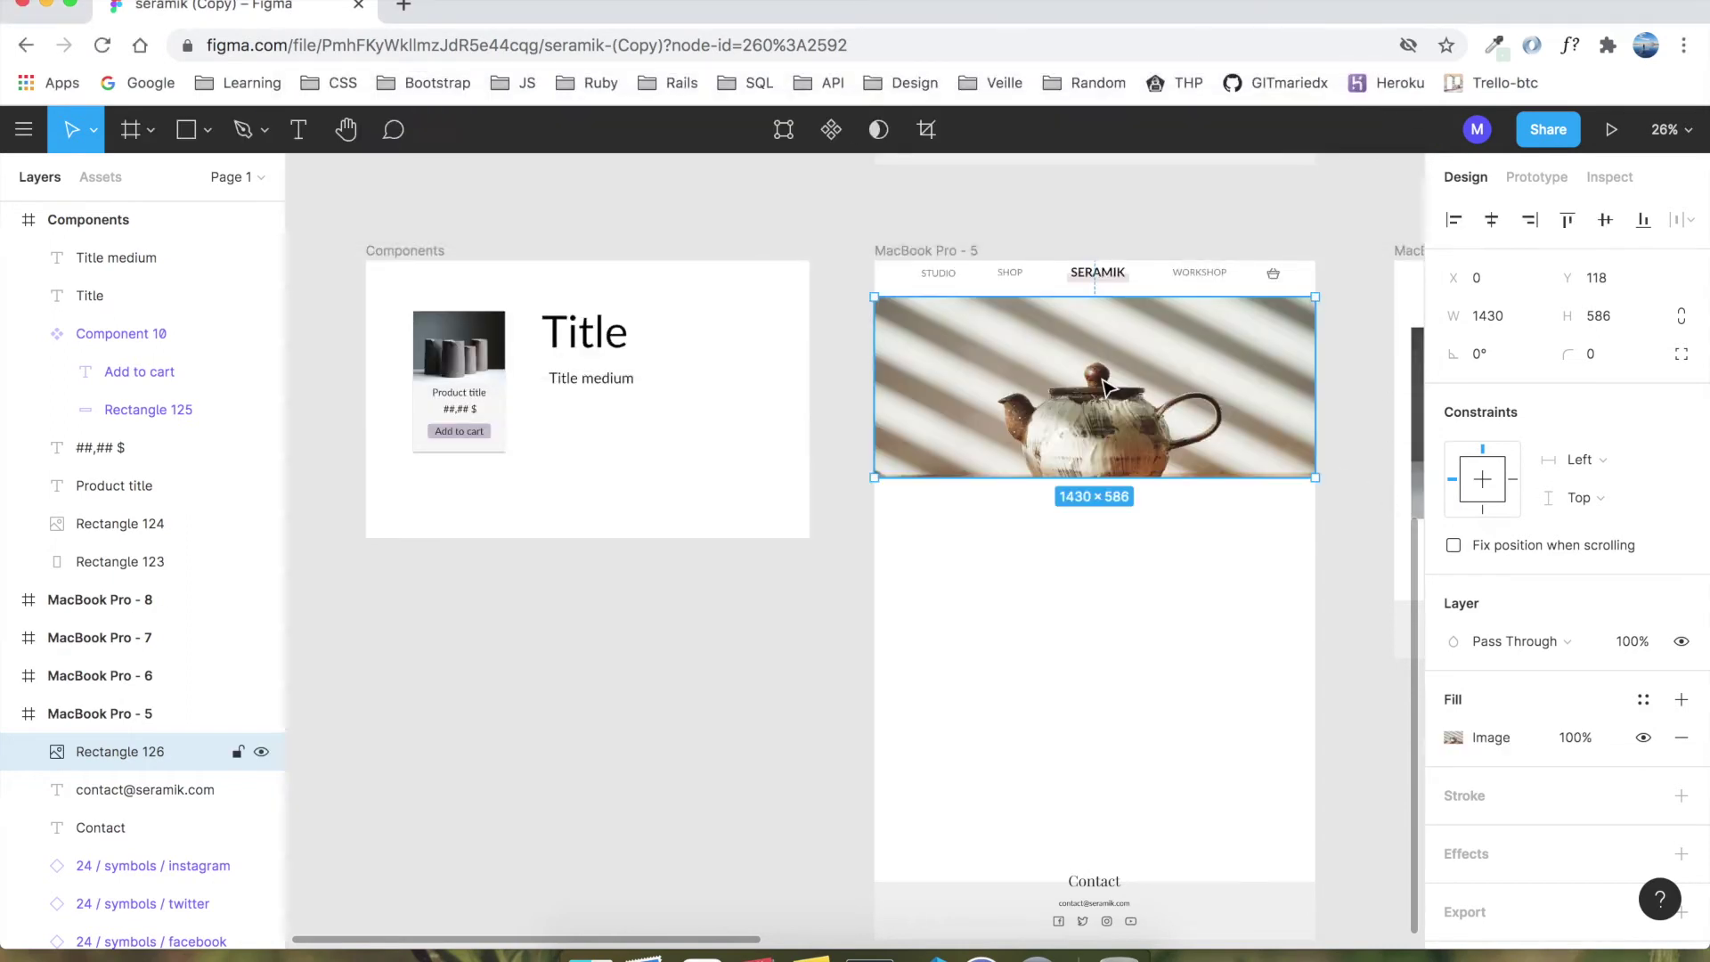
Step: Crop the banner image, shifting it upward inside its rectangle so the whole teapot sits within the visible area
{"action": "double_click", "coordinate": [1102, 372]}
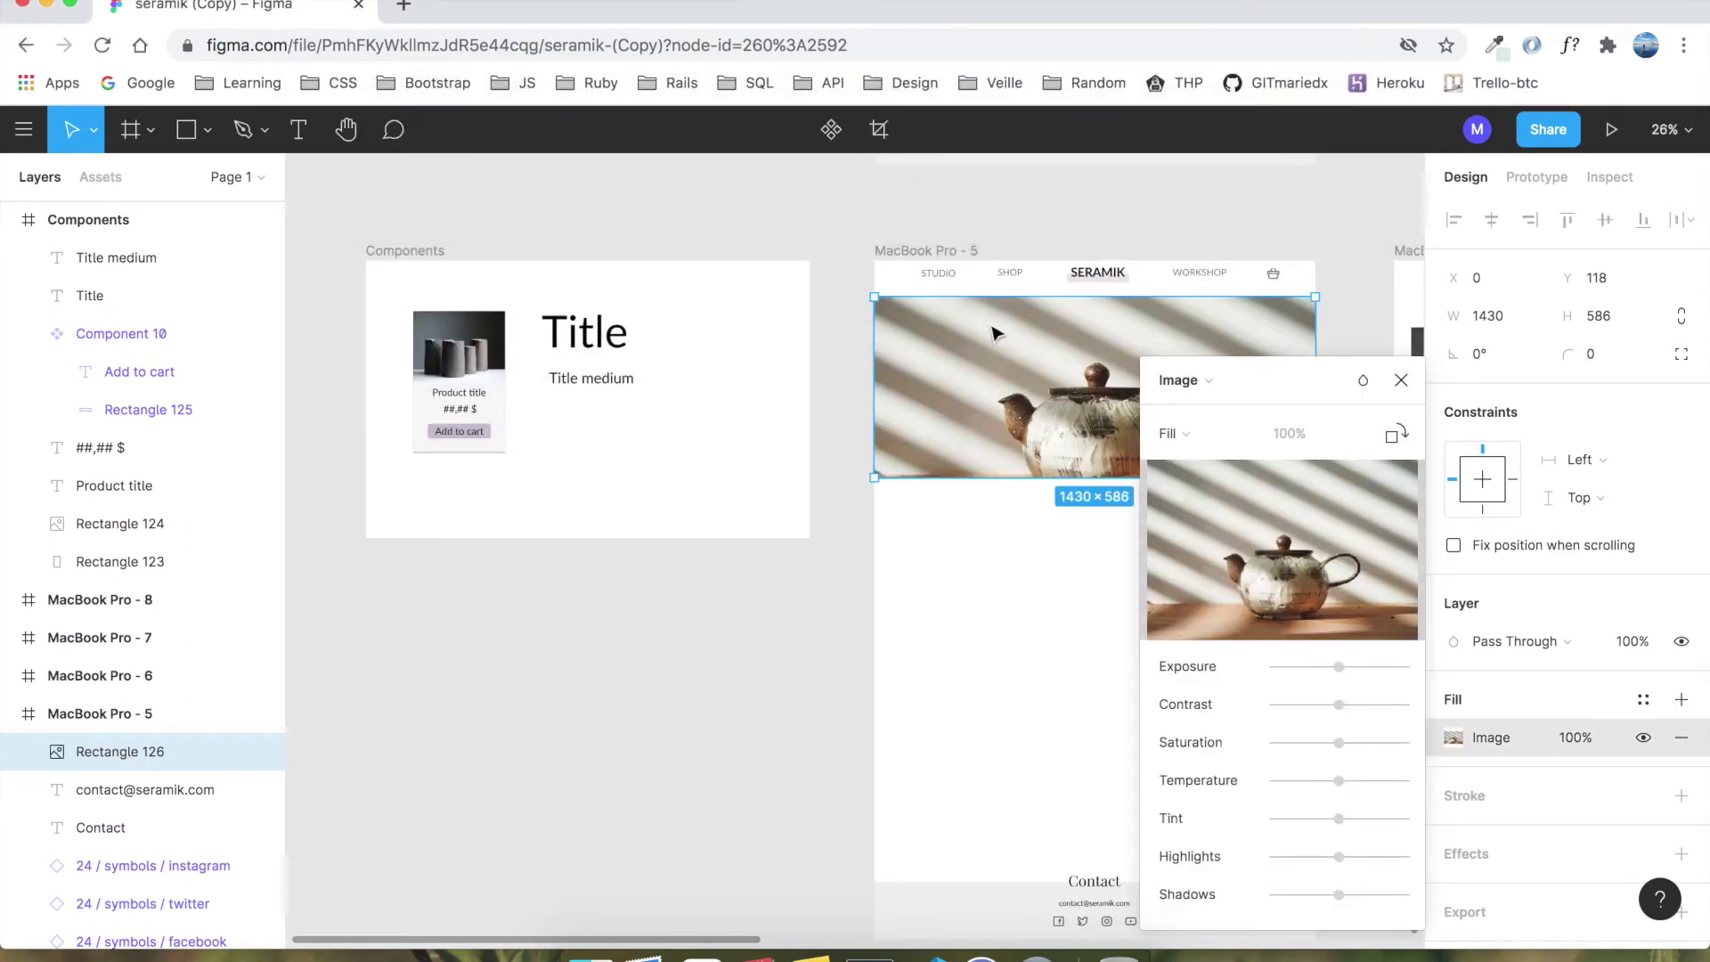
{"action": "left_click", "coordinate": [879, 129]}
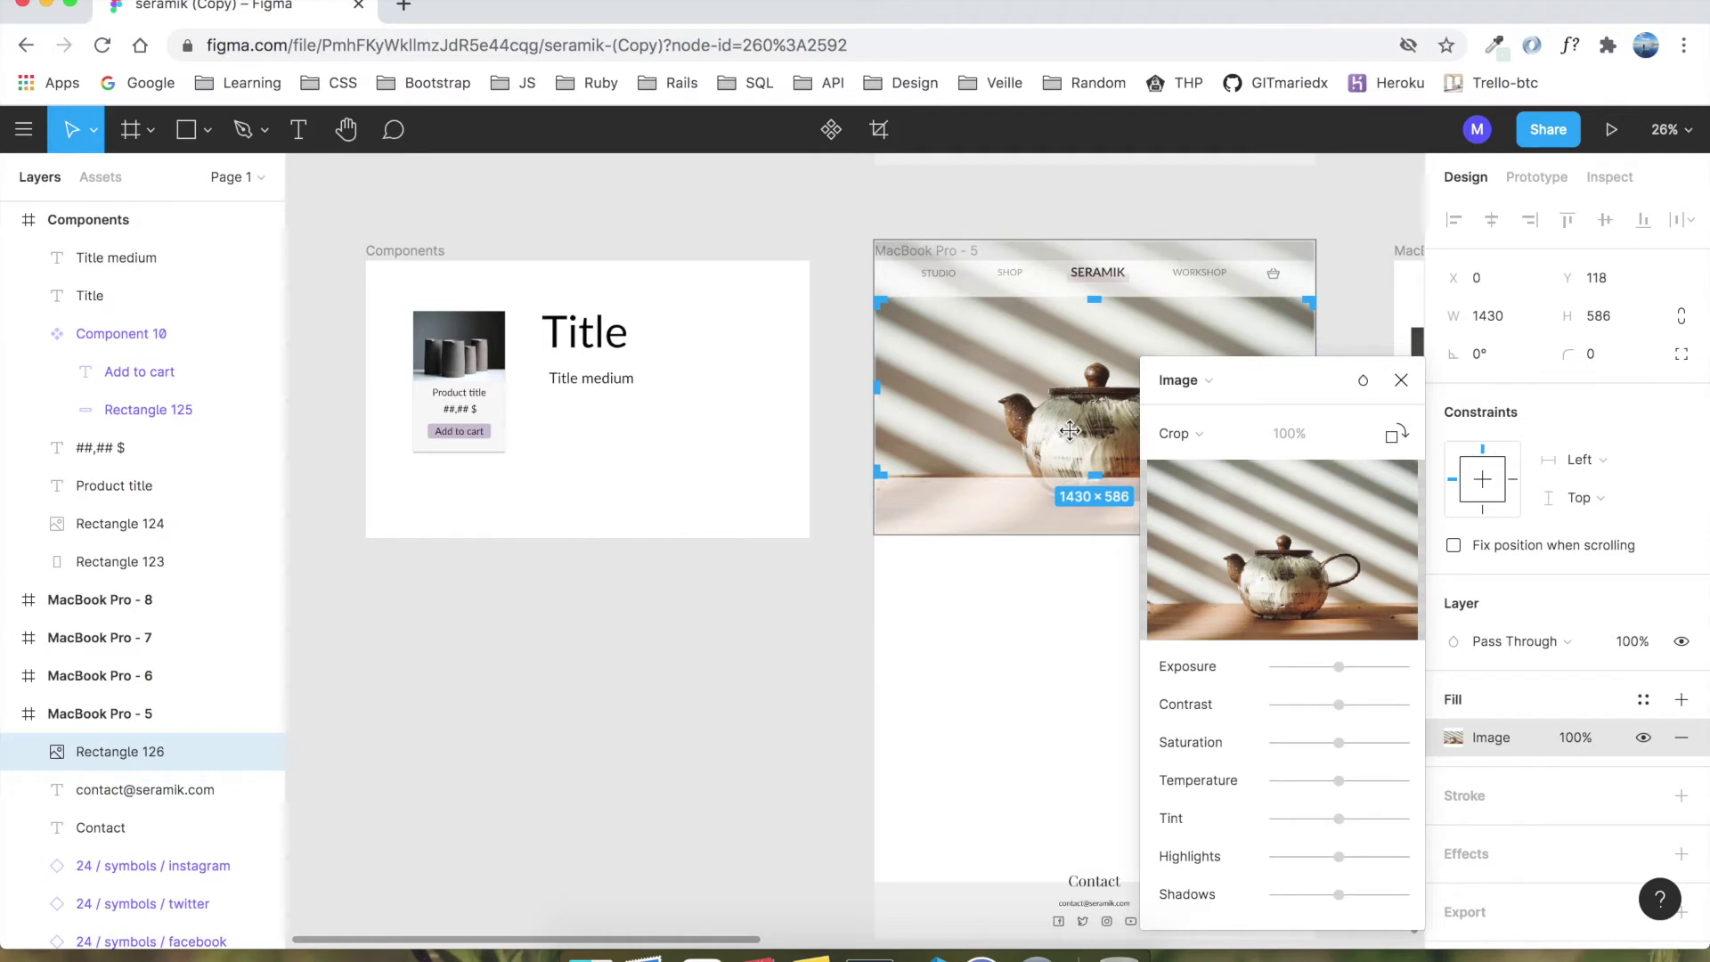
{"action": "left_click_drag", "start_coordinate": [1070, 430], "coordinate": [1066, 387]}
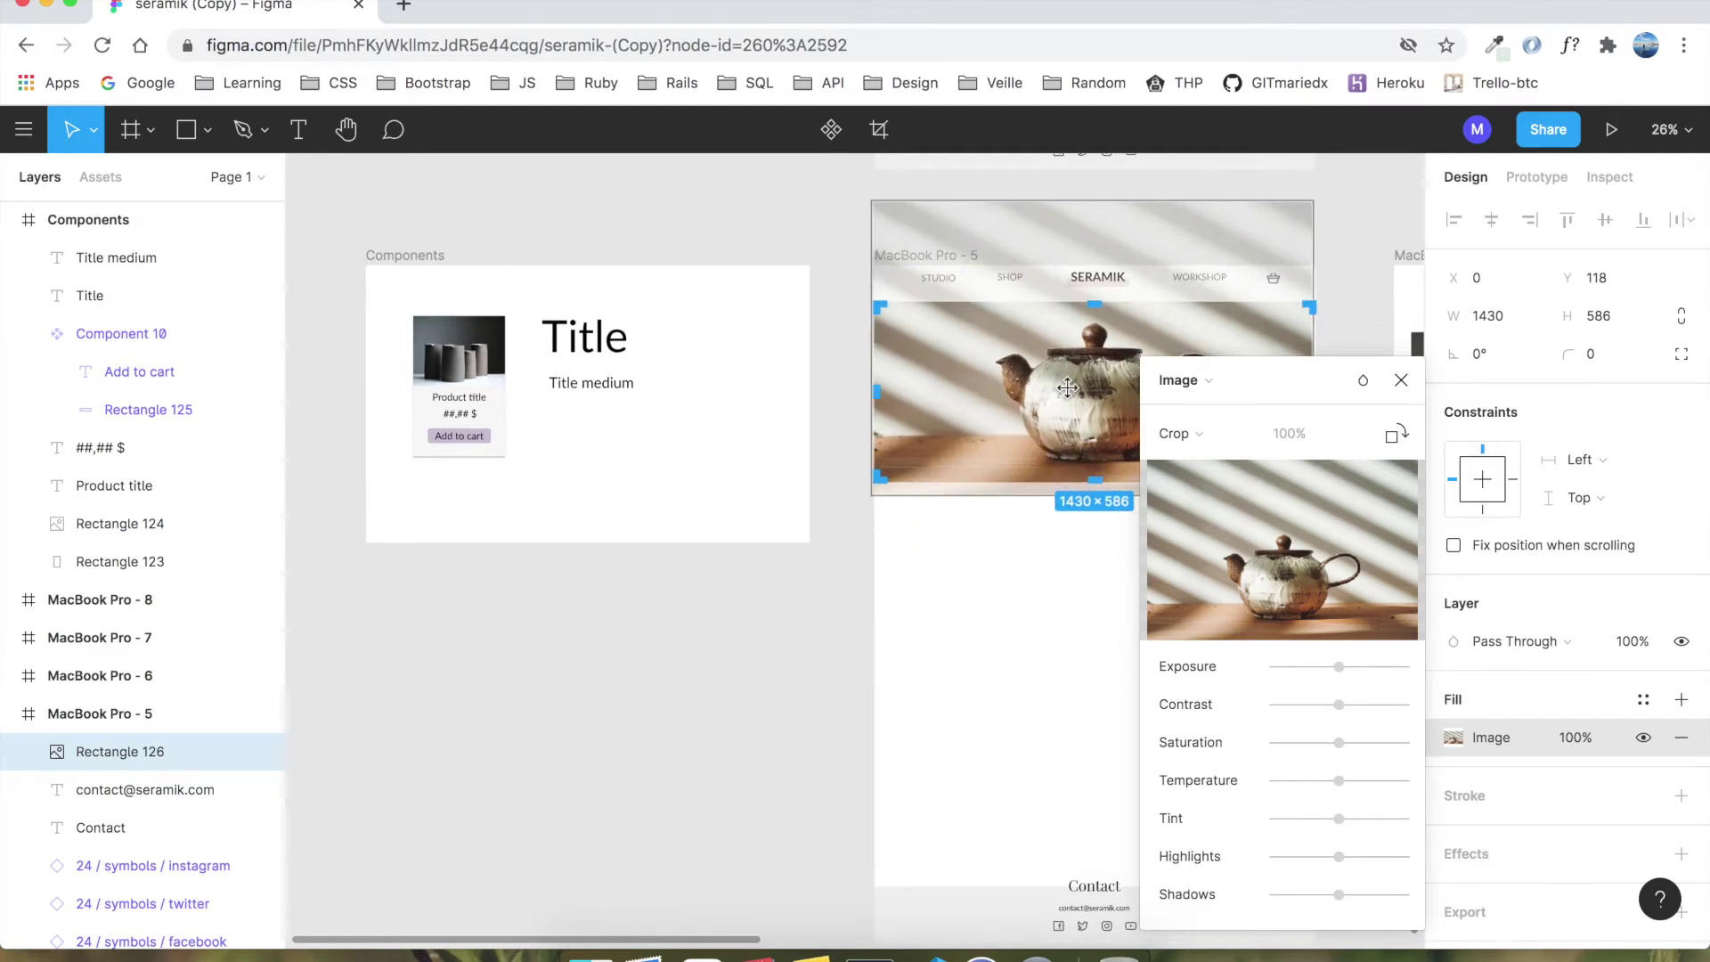
{"action": "left_click", "coordinate": [1401, 380]}
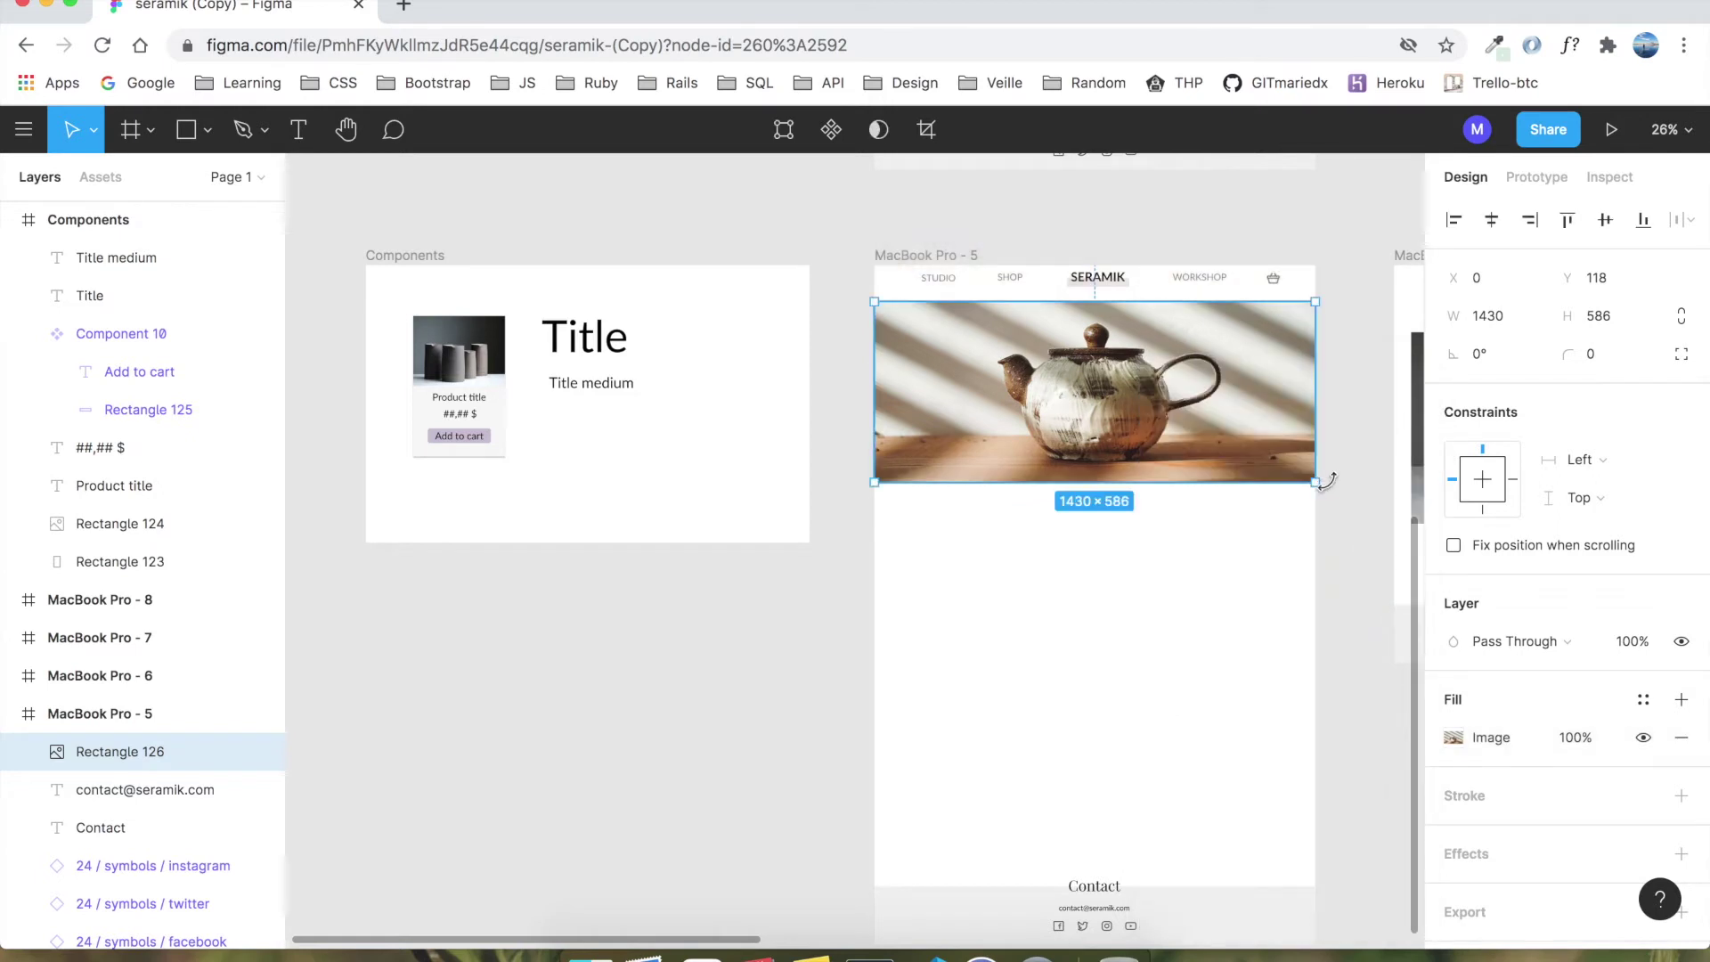
{"action": "left_click", "coordinate": [1356, 524]}
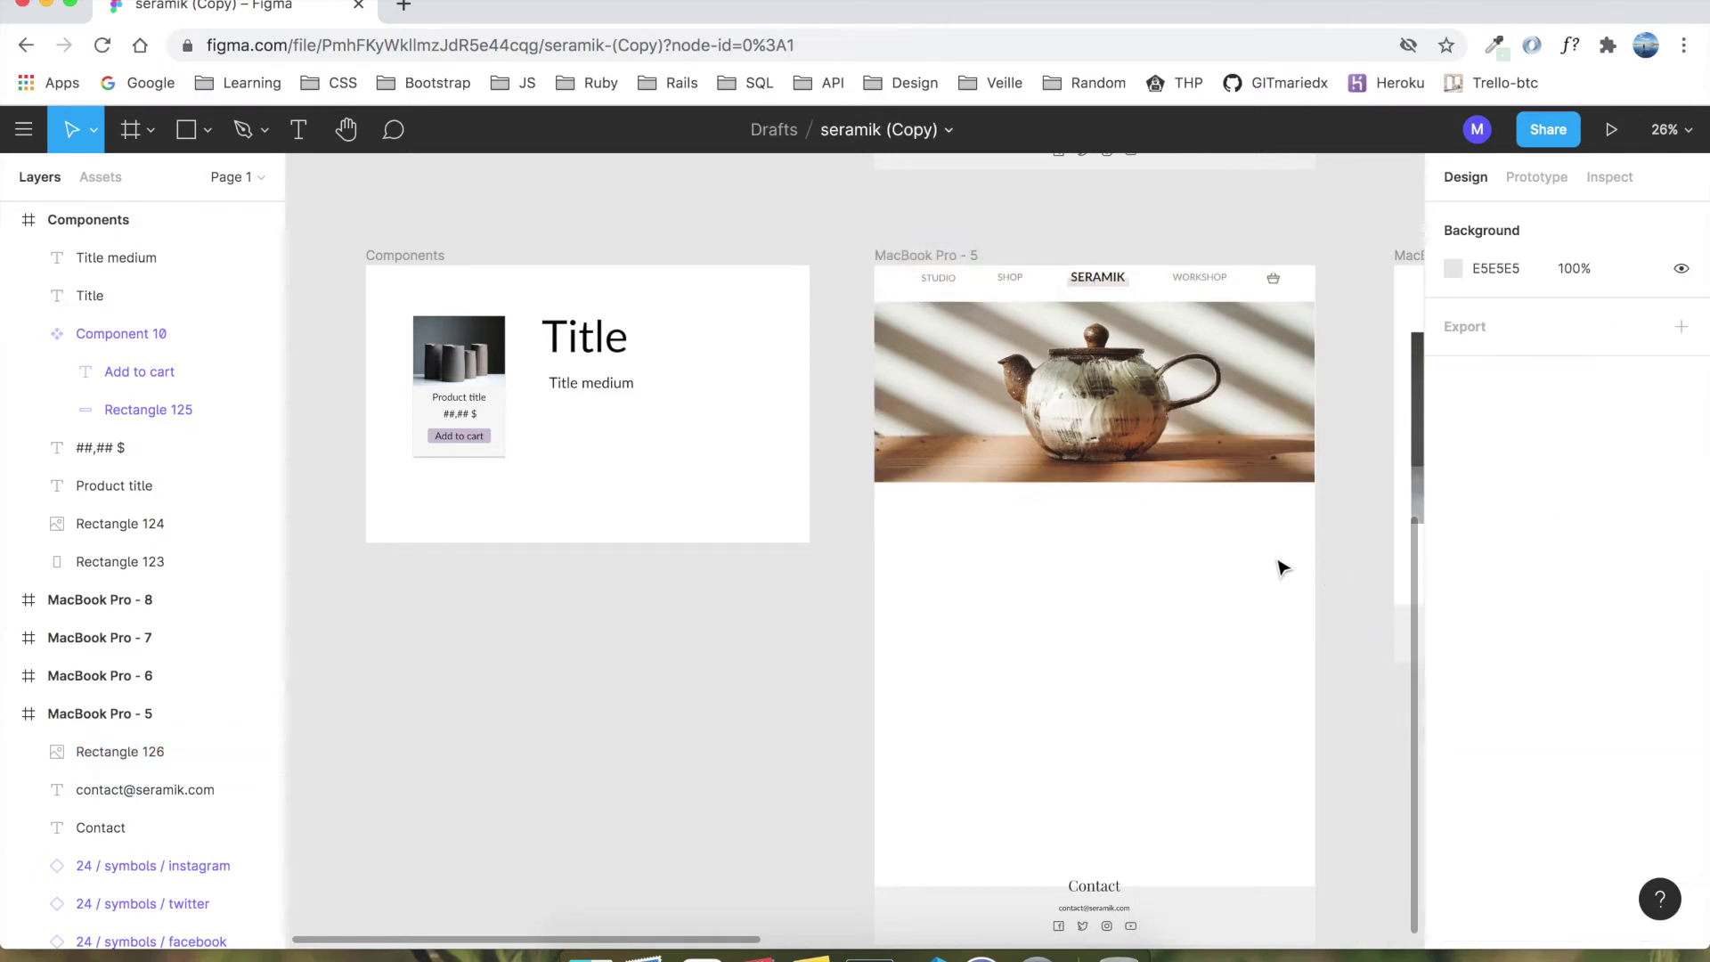
Step: Place a copy of the Title medium text centred below the banner and change its text to "Scandinavian collection"
{"action": "left_click", "coordinate": [580, 392]}
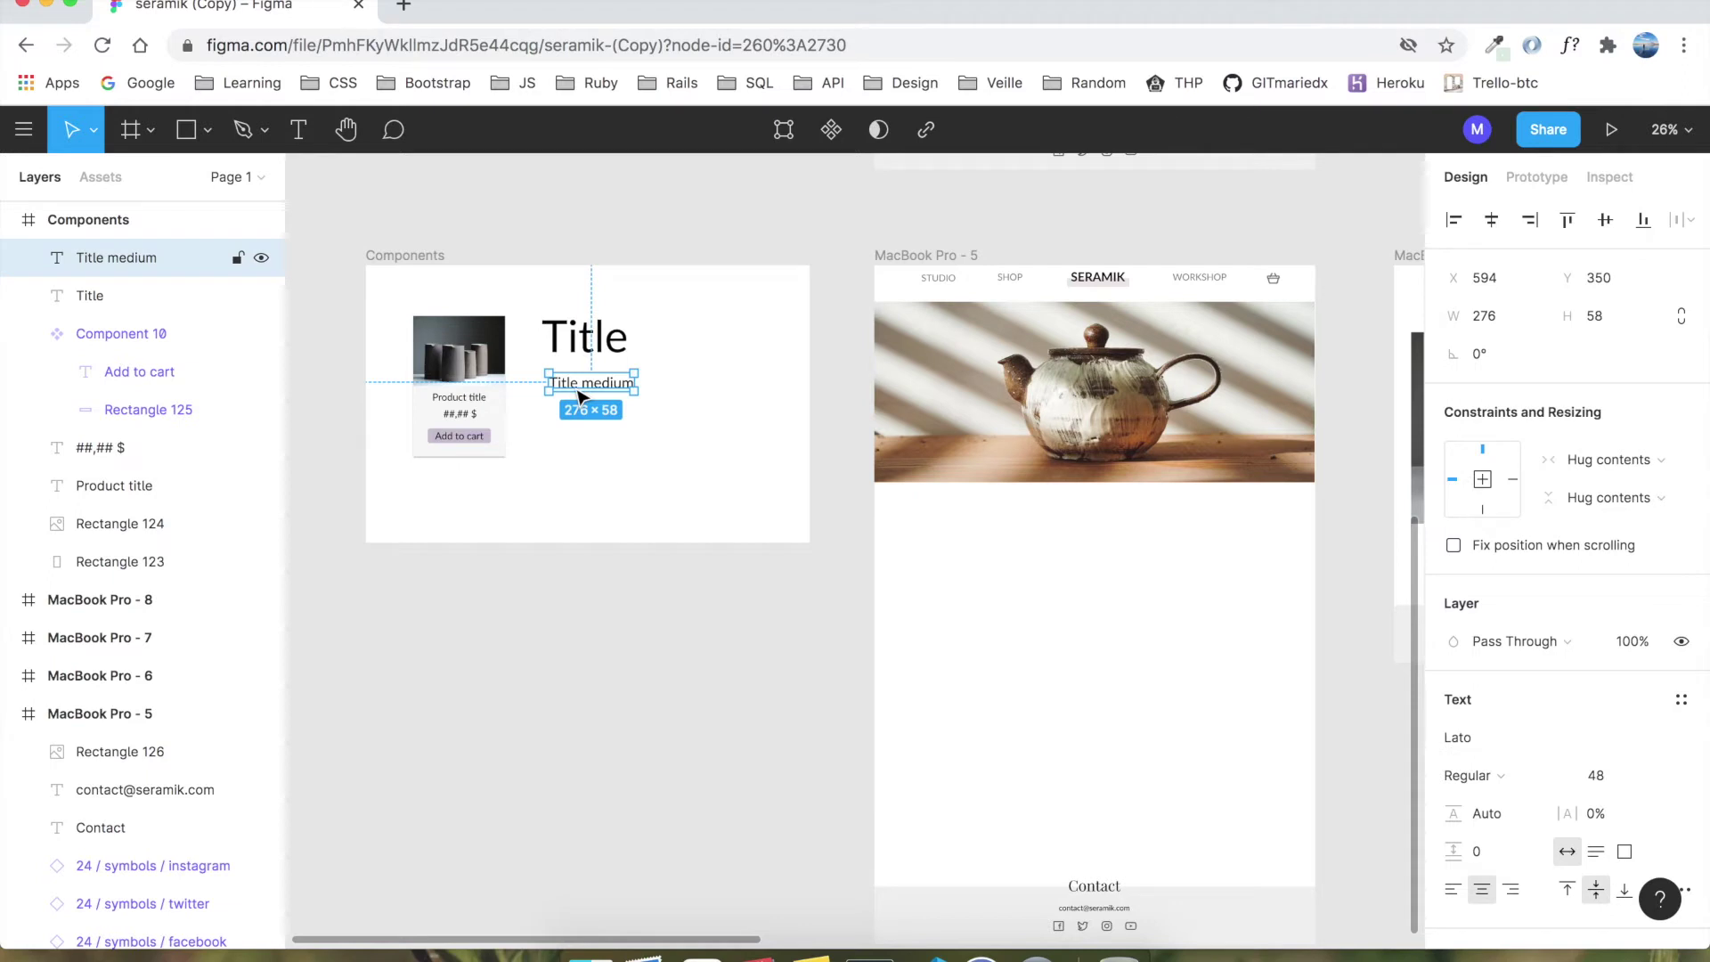
{"action": "key", "text": "super+v"}
{"action": "left_click_drag", "start_coordinate": [573, 385], "coordinate": [1096, 507]}
{"action": "double_click", "coordinate": [1097, 505]}
{"action": "type", "text": "Scandinavian collection"}
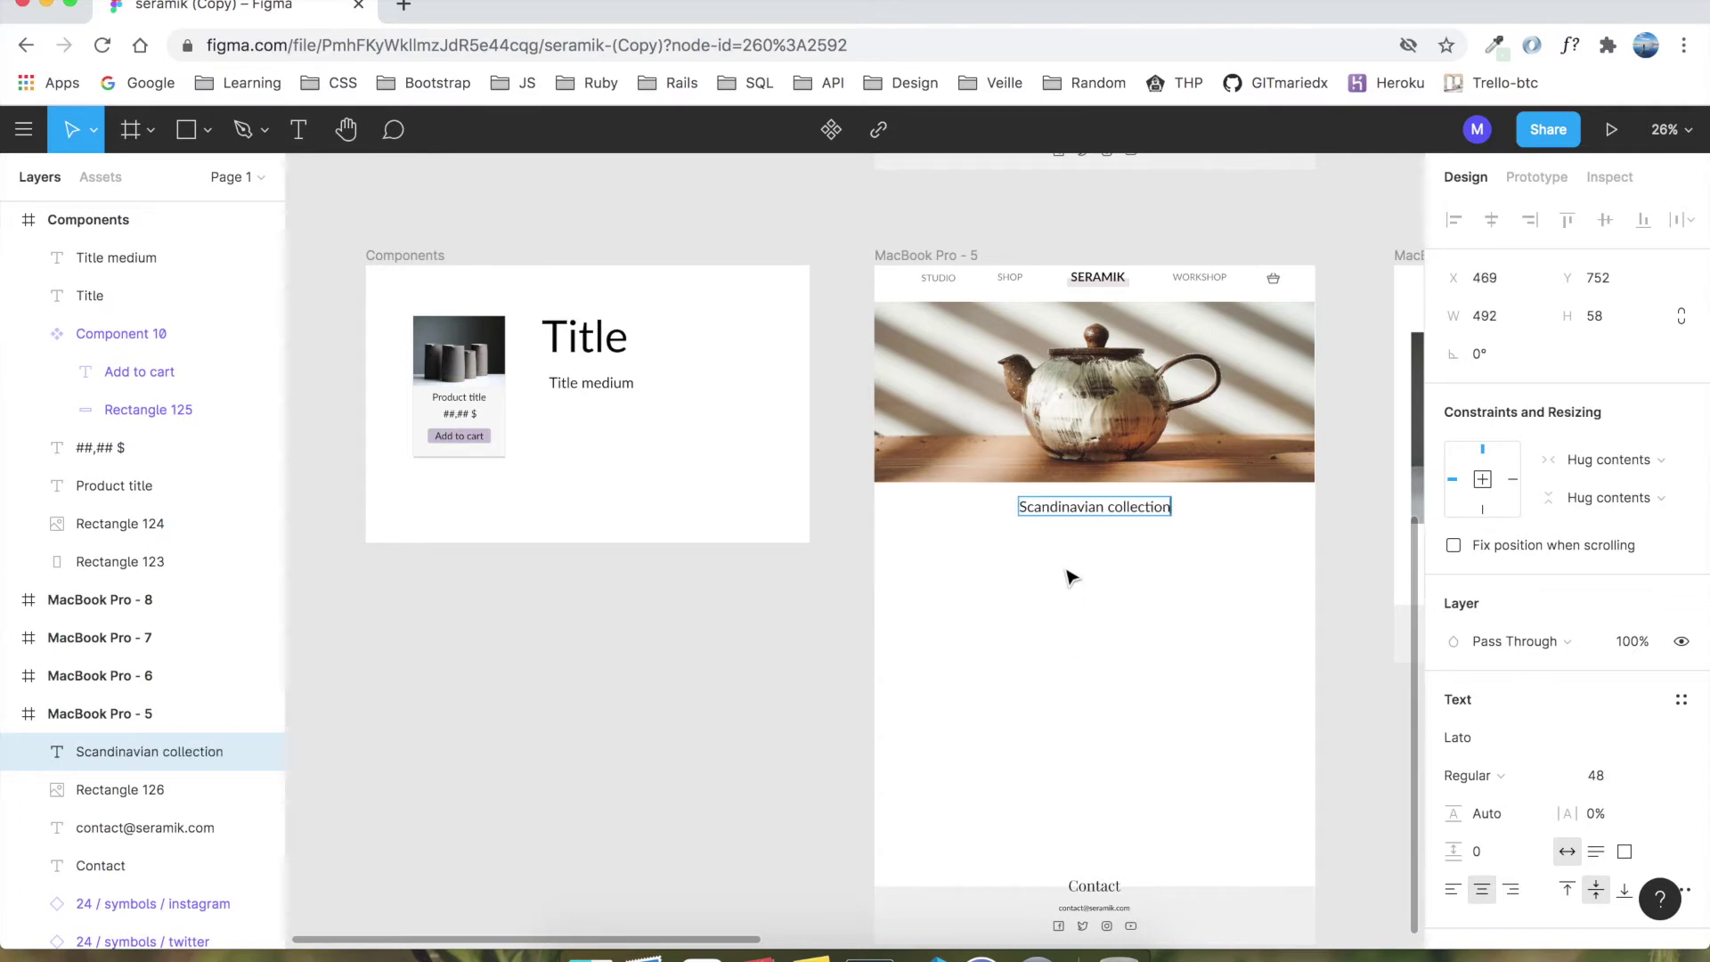
{"action": "key", "text": "Escape"}
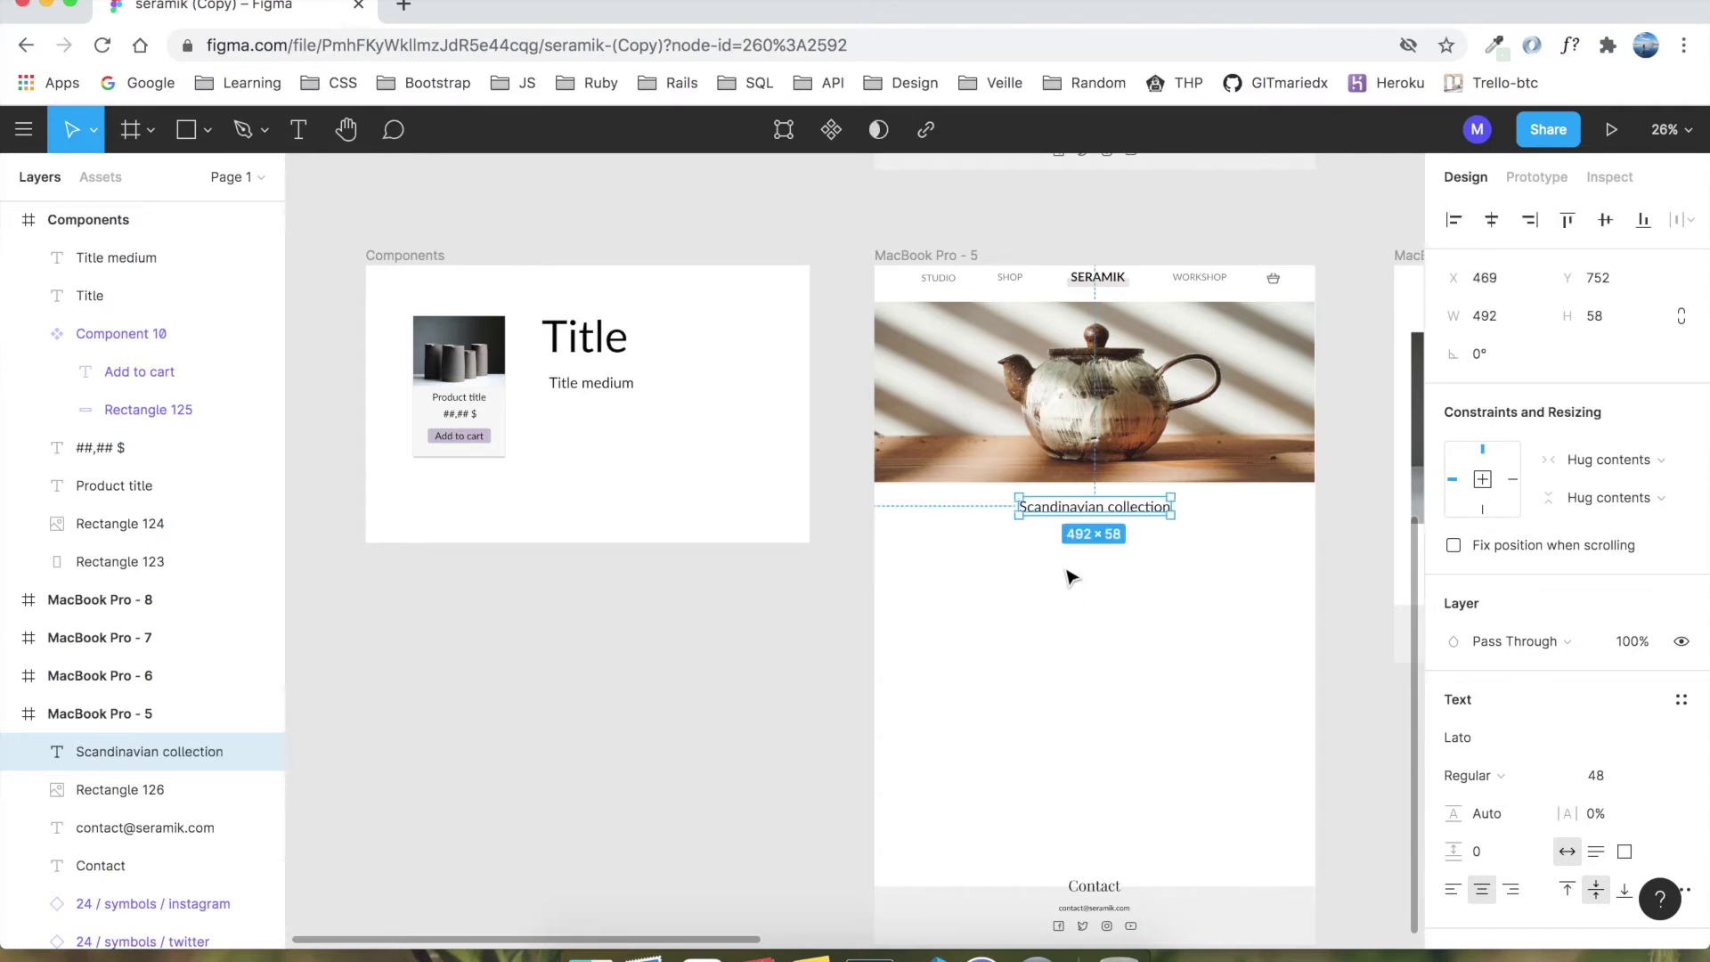
{"action": "left_click", "coordinate": [997, 585]}
Step: Set the banner rectangle's image fill opacity to 75%
{"action": "left_click", "coordinate": [1142, 425]}
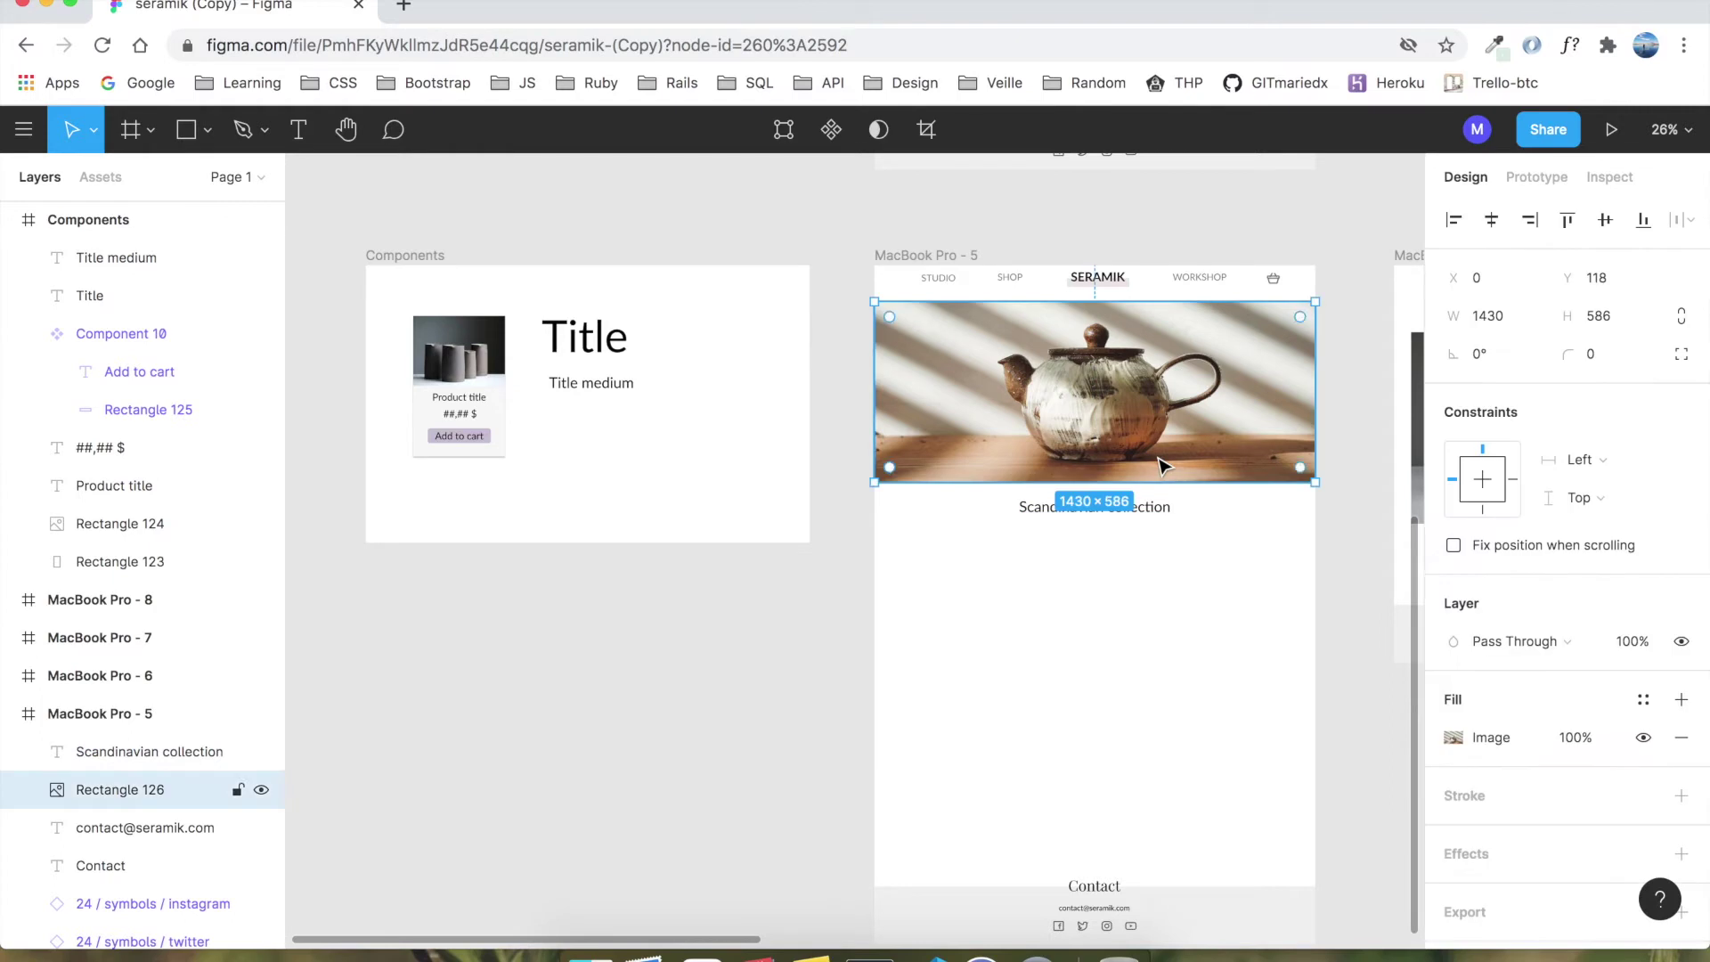
{"action": "left_click", "coordinate": [1589, 751]}
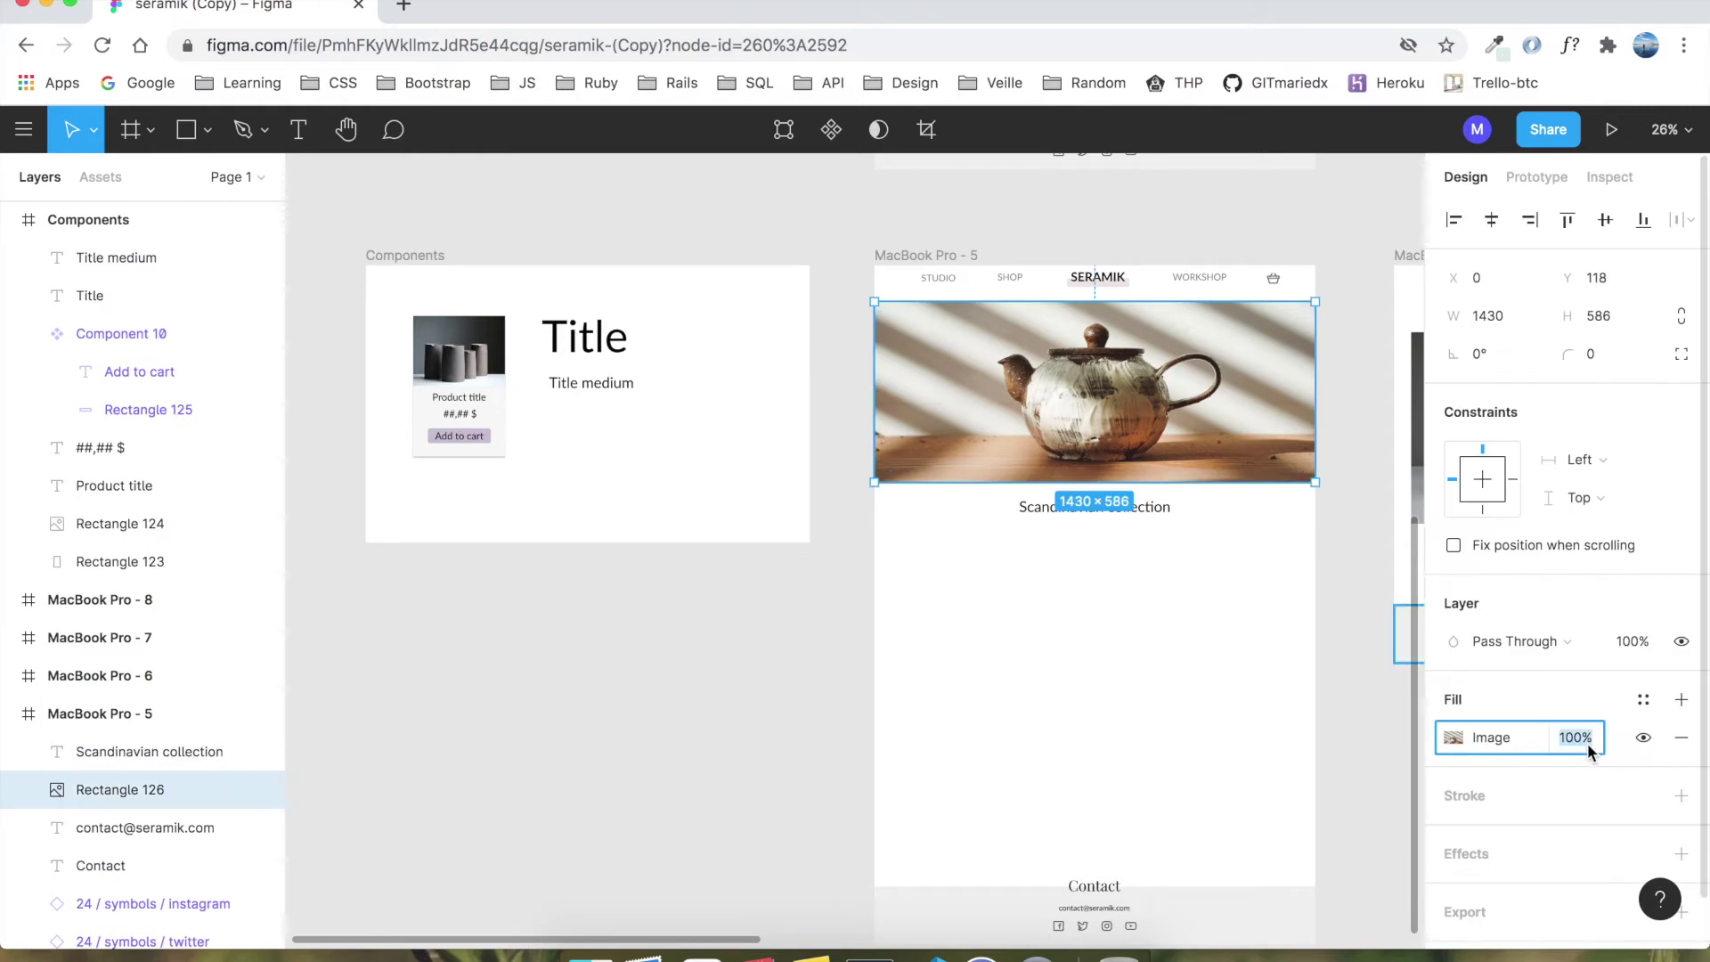
{"action": "type", "text": "75"}
{"action": "key", "text": "Return"}
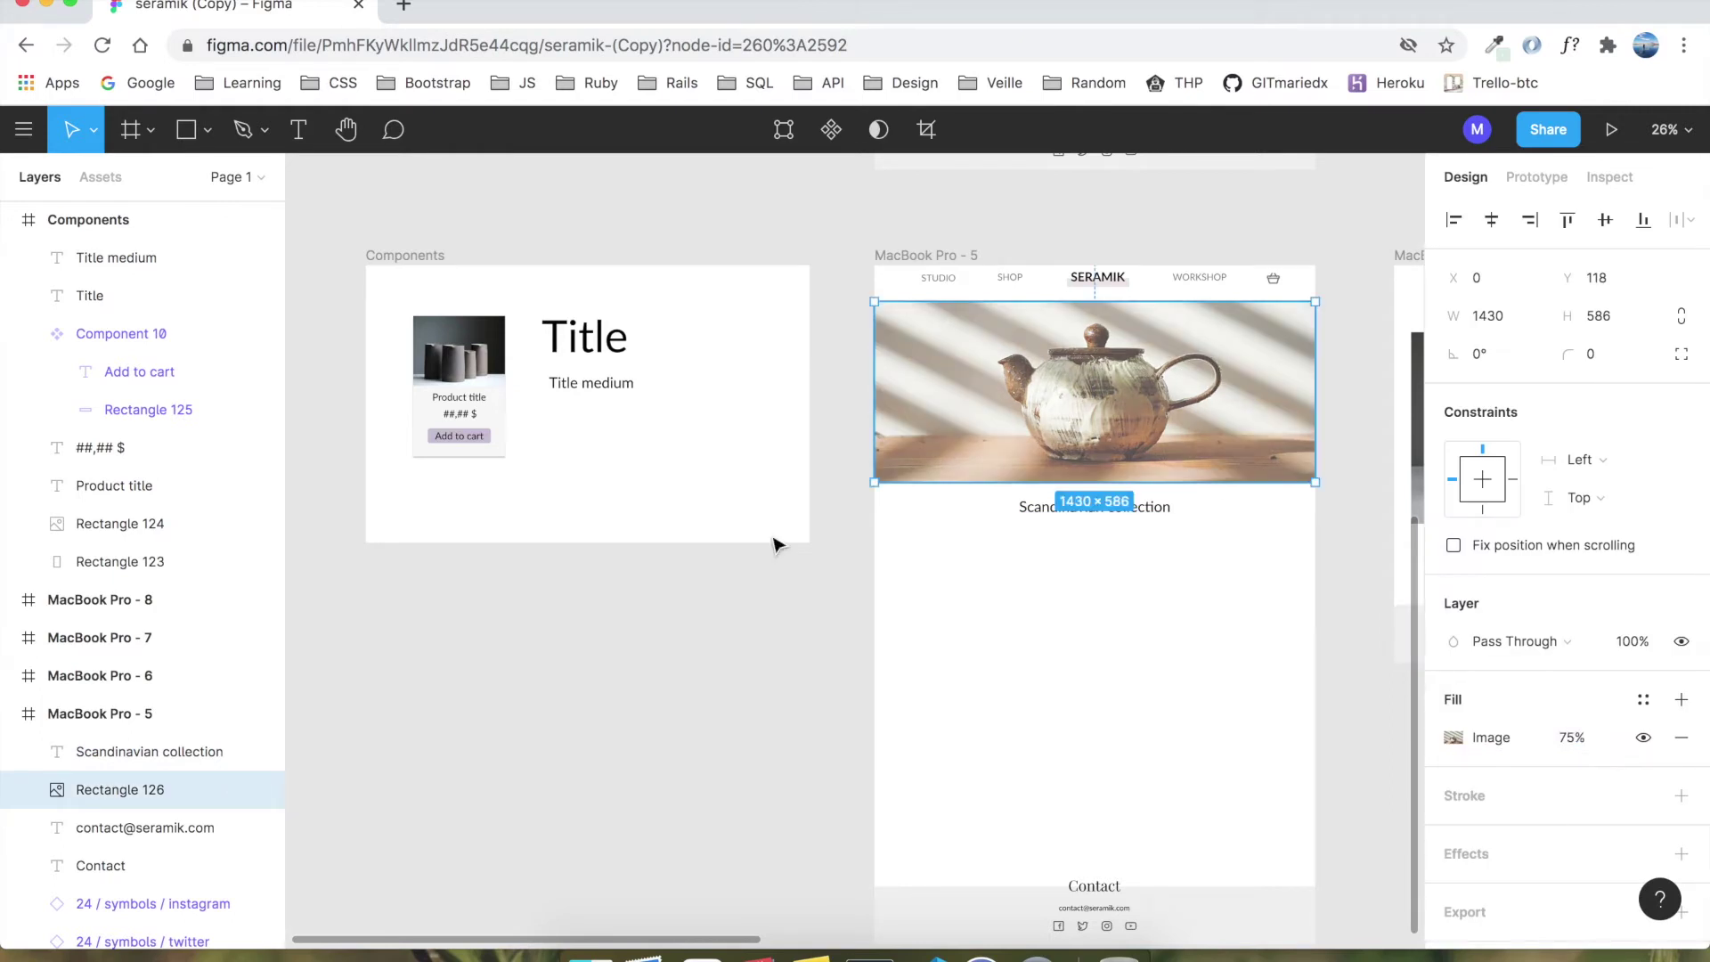
{"action": "left_click", "coordinate": [584, 352]}
{"action": "key", "text": "super+v"}
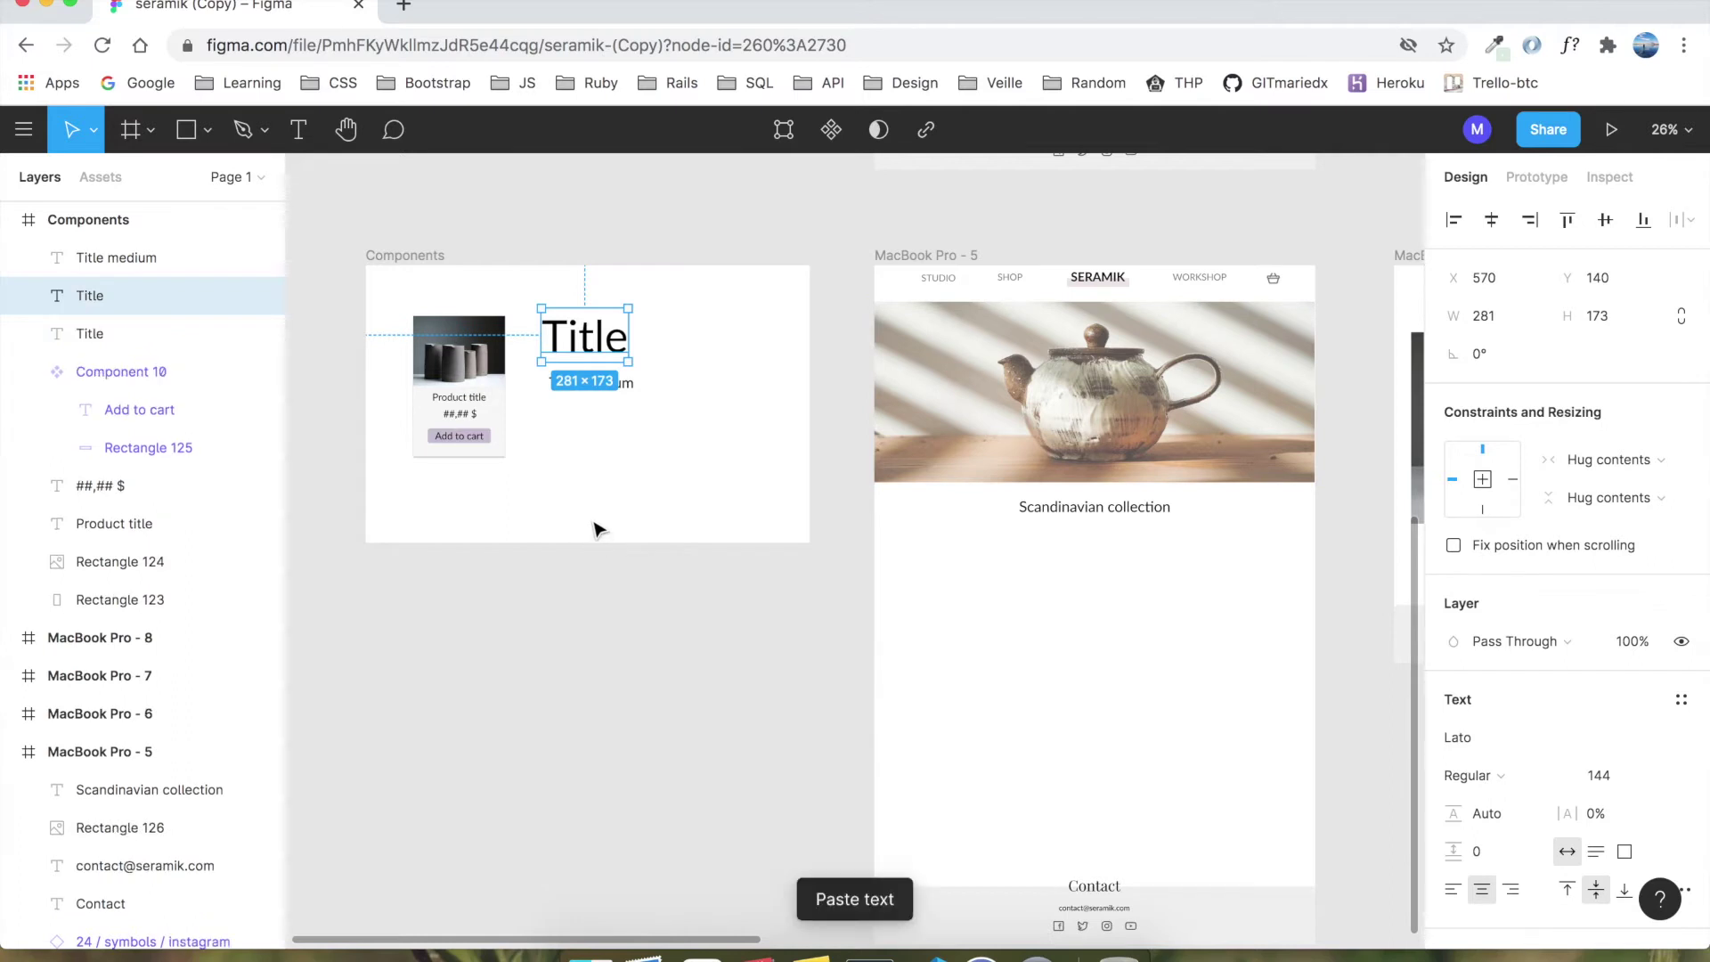
{"action": "left_click_drag", "start_coordinate": [595, 348], "coordinate": [952, 471]}
{"action": "type", "text": "SHOP"}
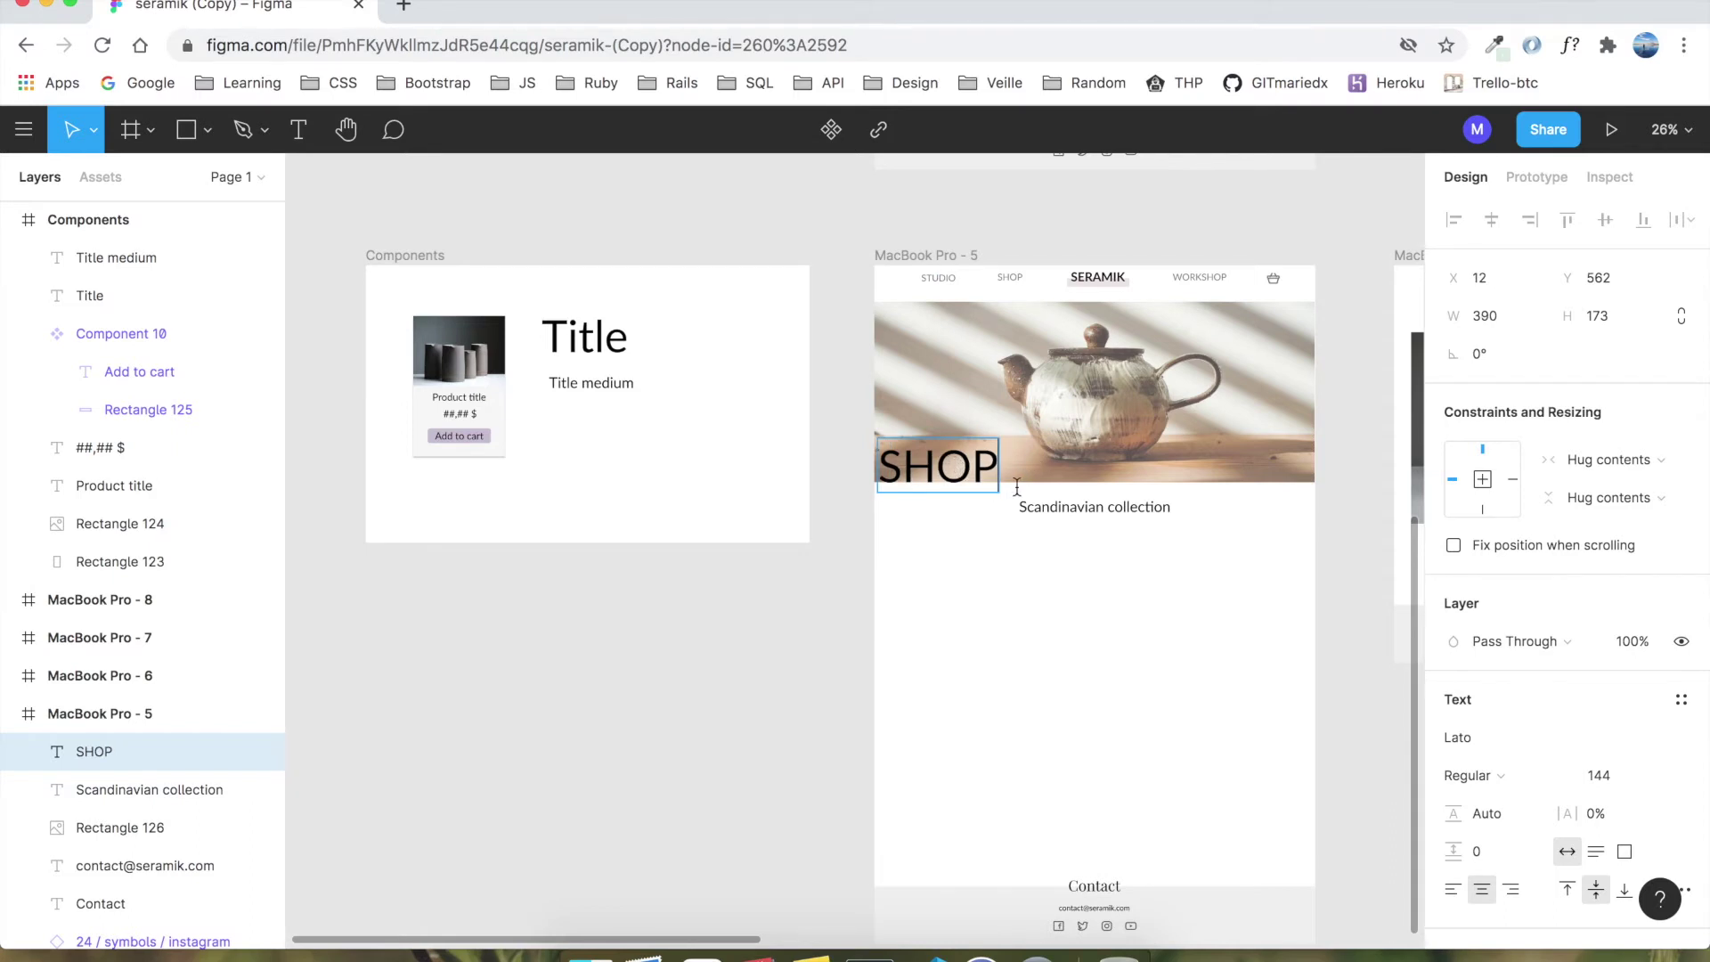
{"action": "key", "text": "BackSpace"}
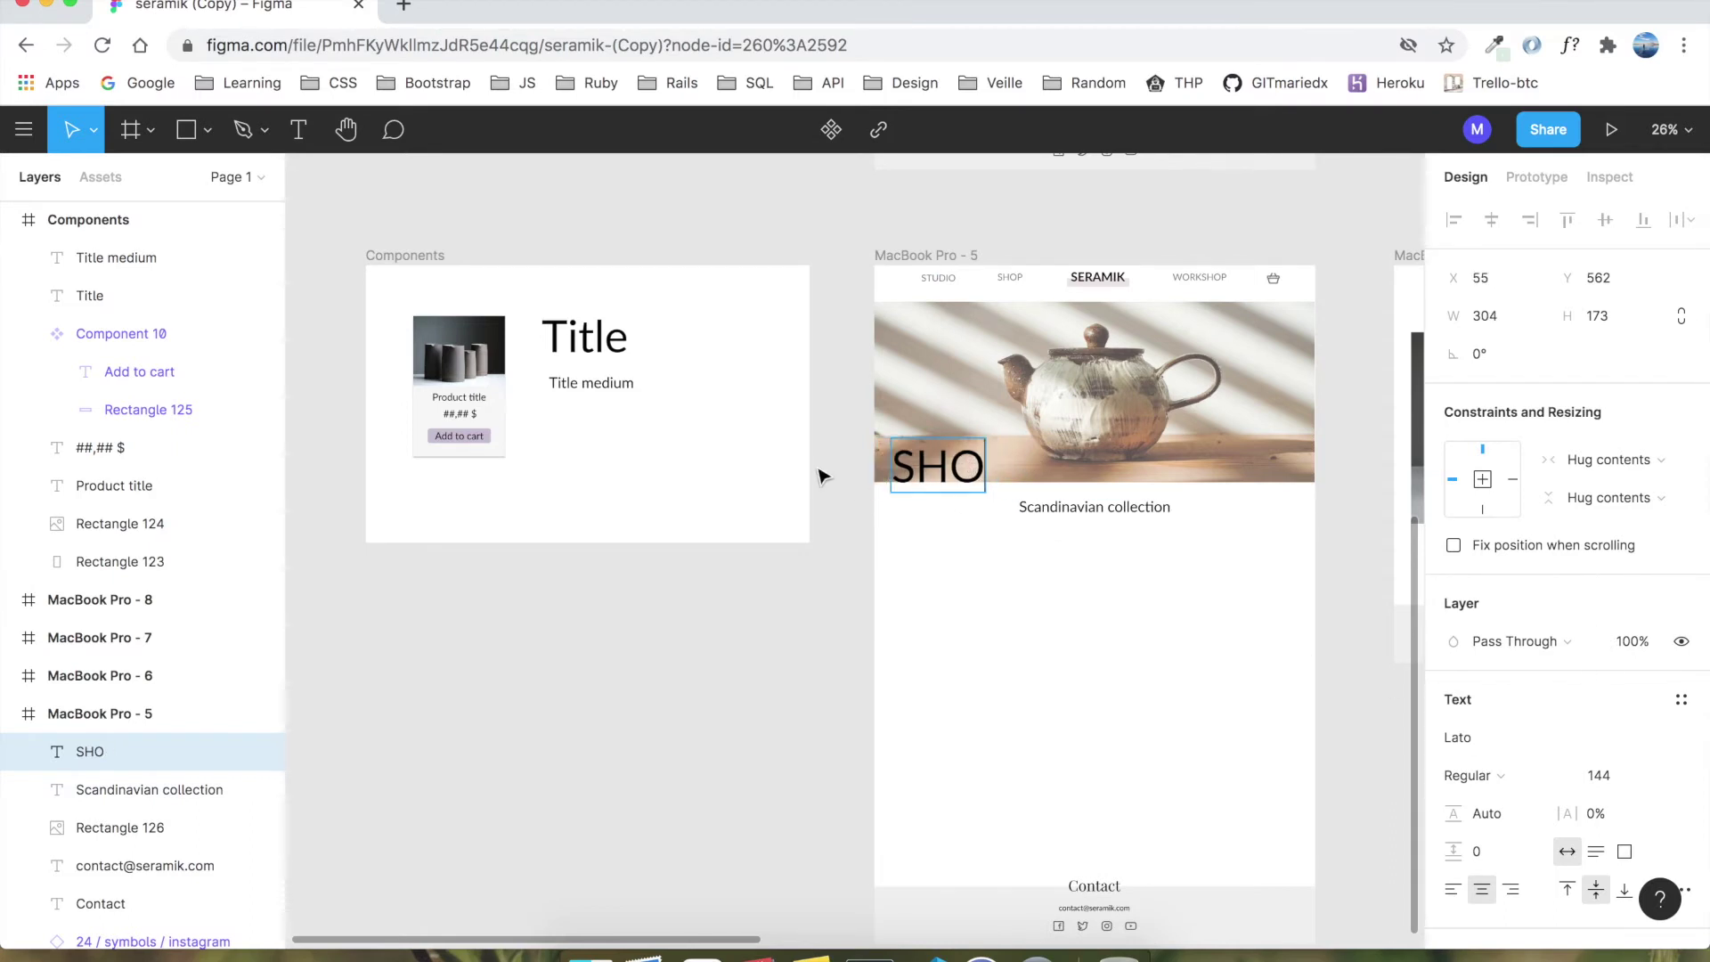
{"action": "key", "text": "BackSpace"}
{"action": "key", "text": "BackSpace"}
{"action": "key", "text": "BackSpace"}
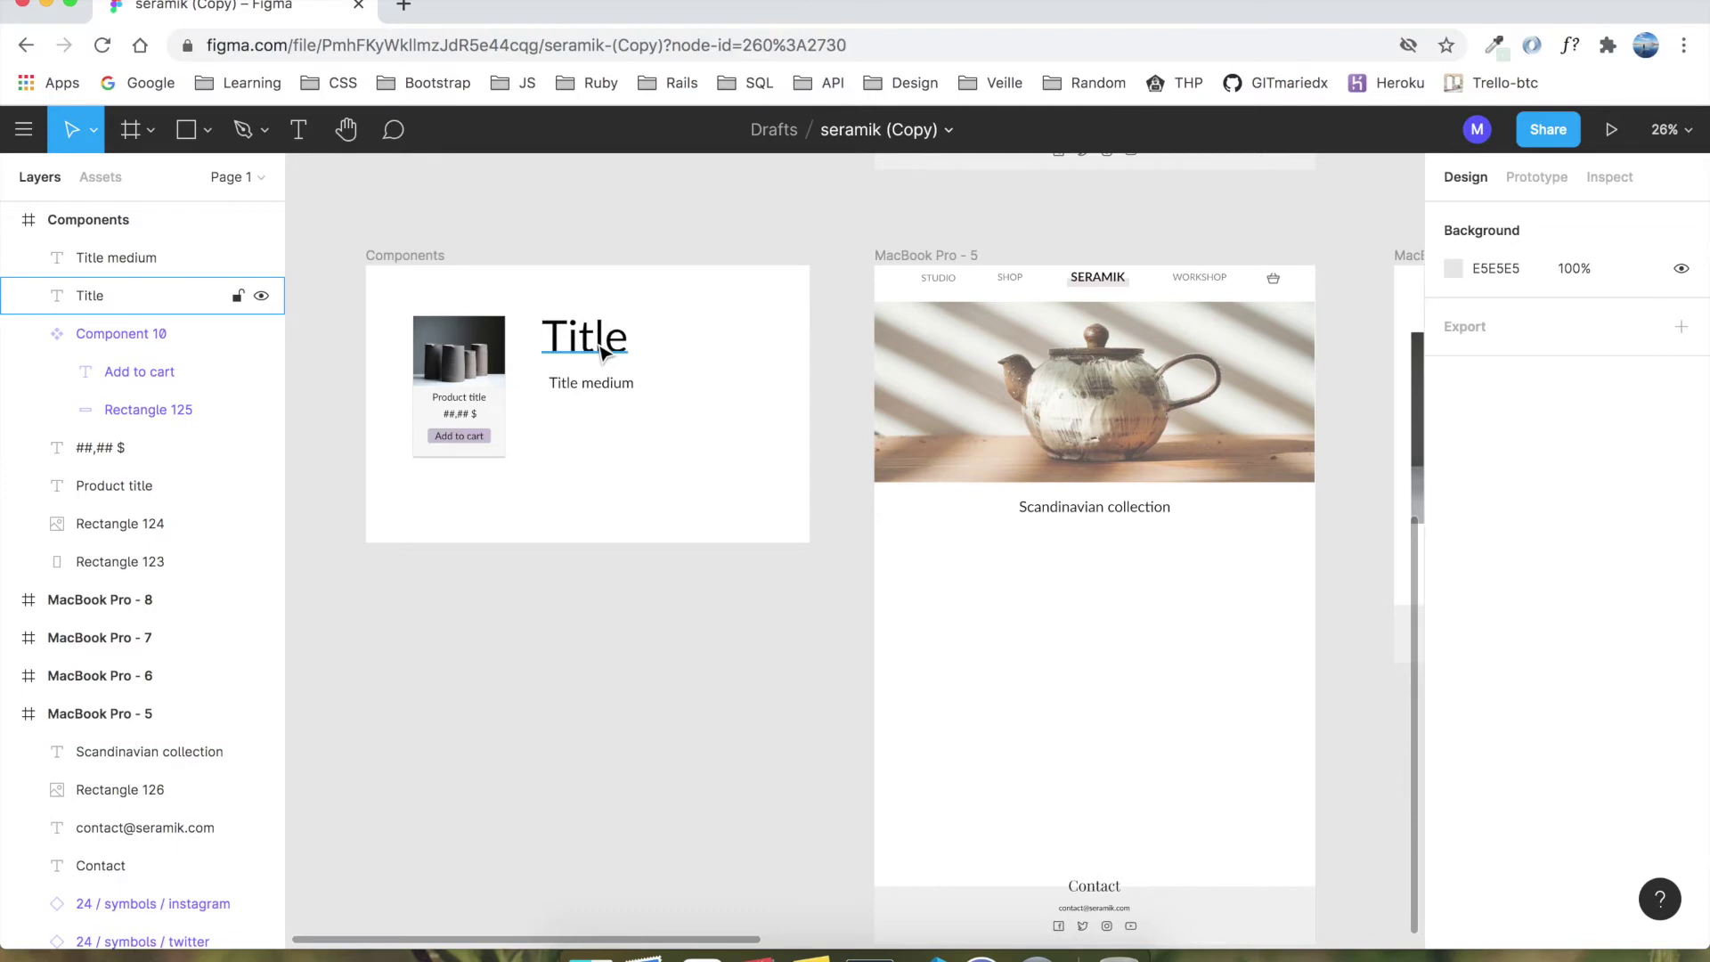
Step: Change the font of the large Title text in the Components frame to Playfair Display
{"action": "left_click", "coordinate": [597, 343]}
{"action": "left_click", "coordinate": [1487, 739]}
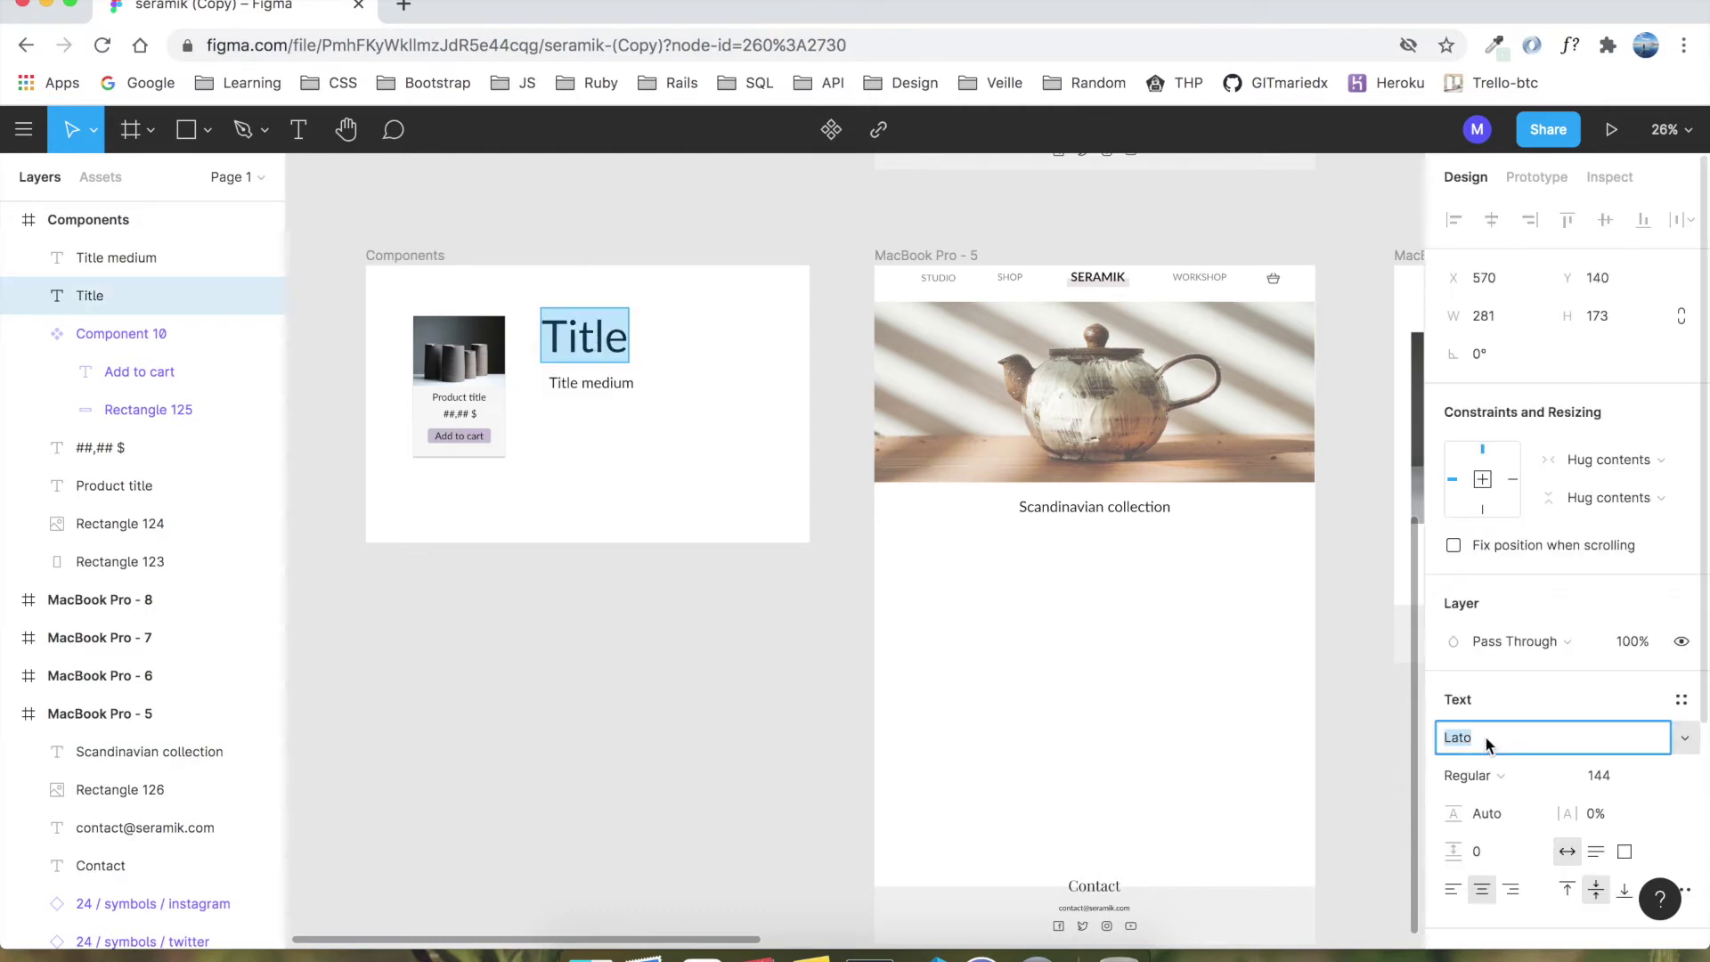
{"action": "type", "text": "Playf"}
{"action": "key", "text": "Return"}
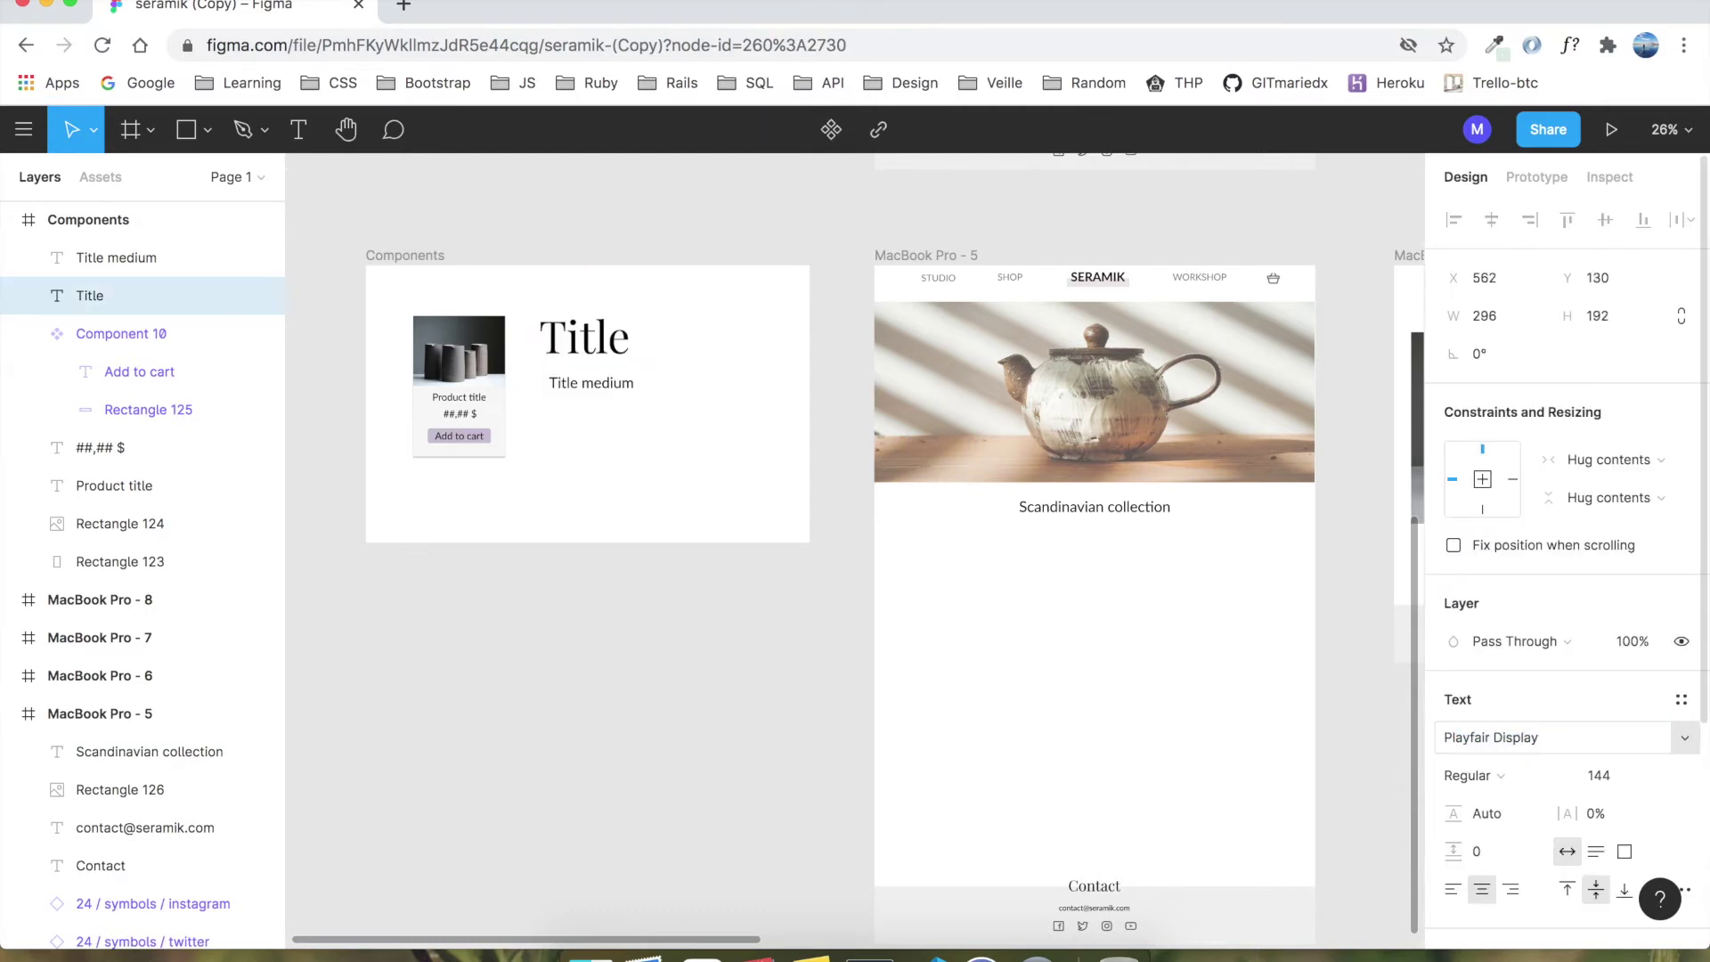
Step: Place a copy of the large Title over the banner's lower-left corner and change its text to "SHOP"
{"action": "left_click", "coordinate": [581, 337]}
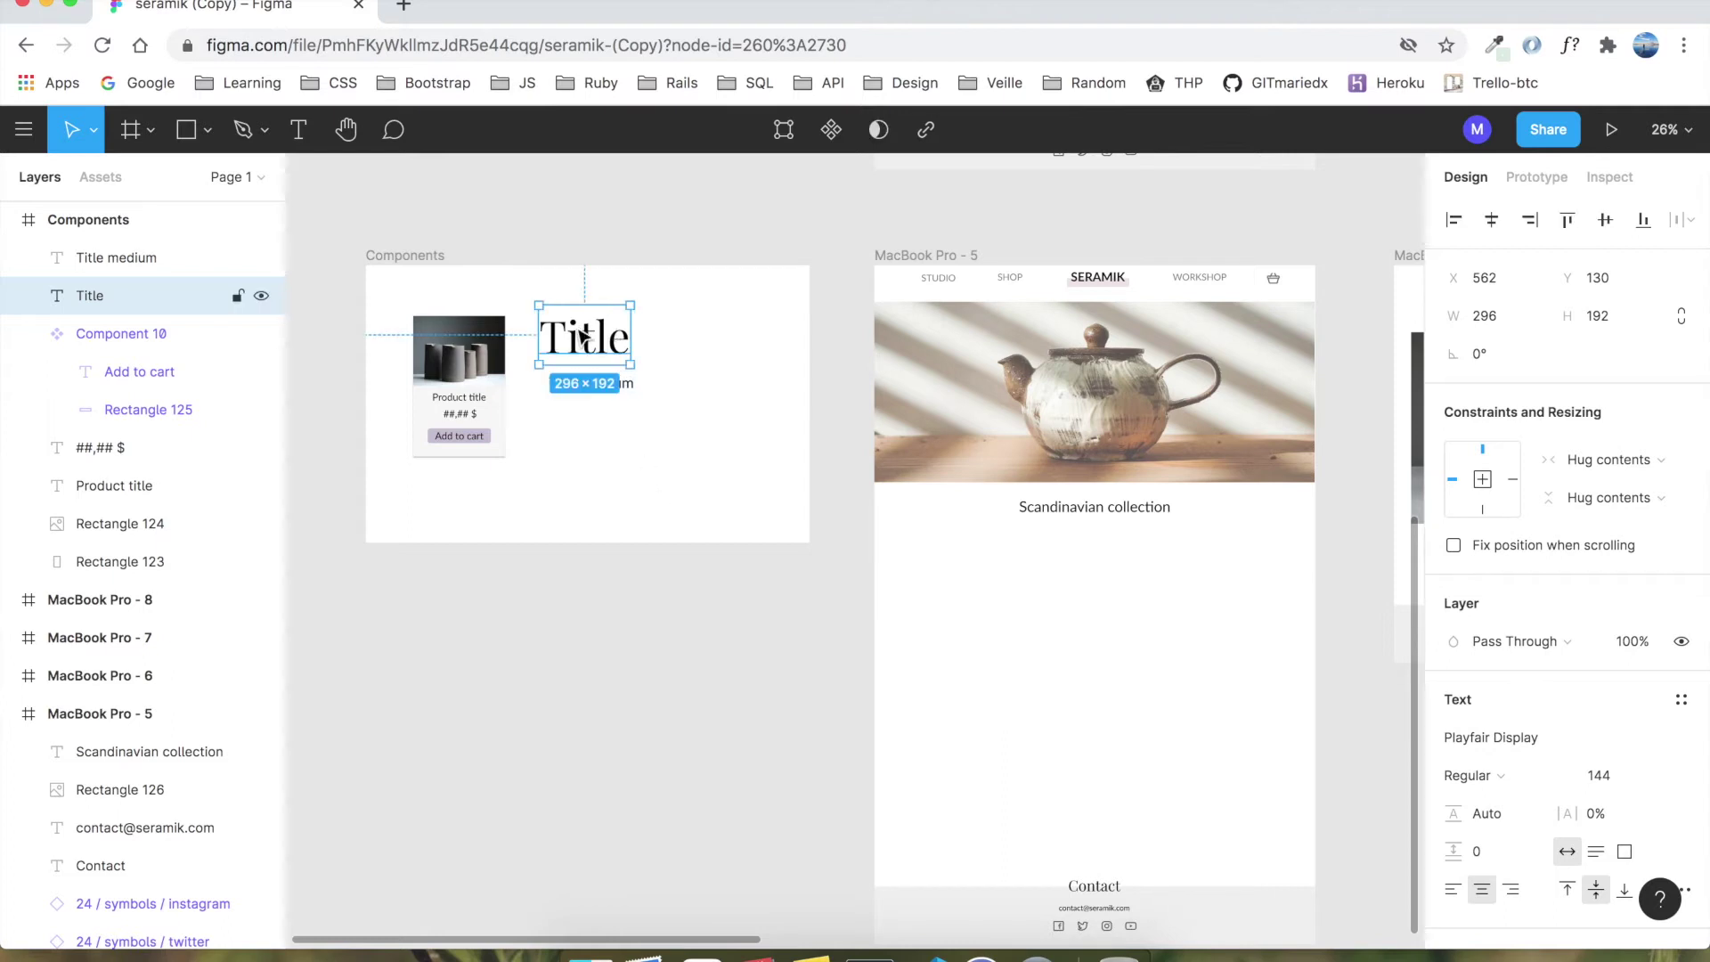
{"action": "left_click_drag", "start_coordinate": [639, 348], "coordinate": [961, 463]}
{"action": "double_click", "coordinate": [962, 463]}
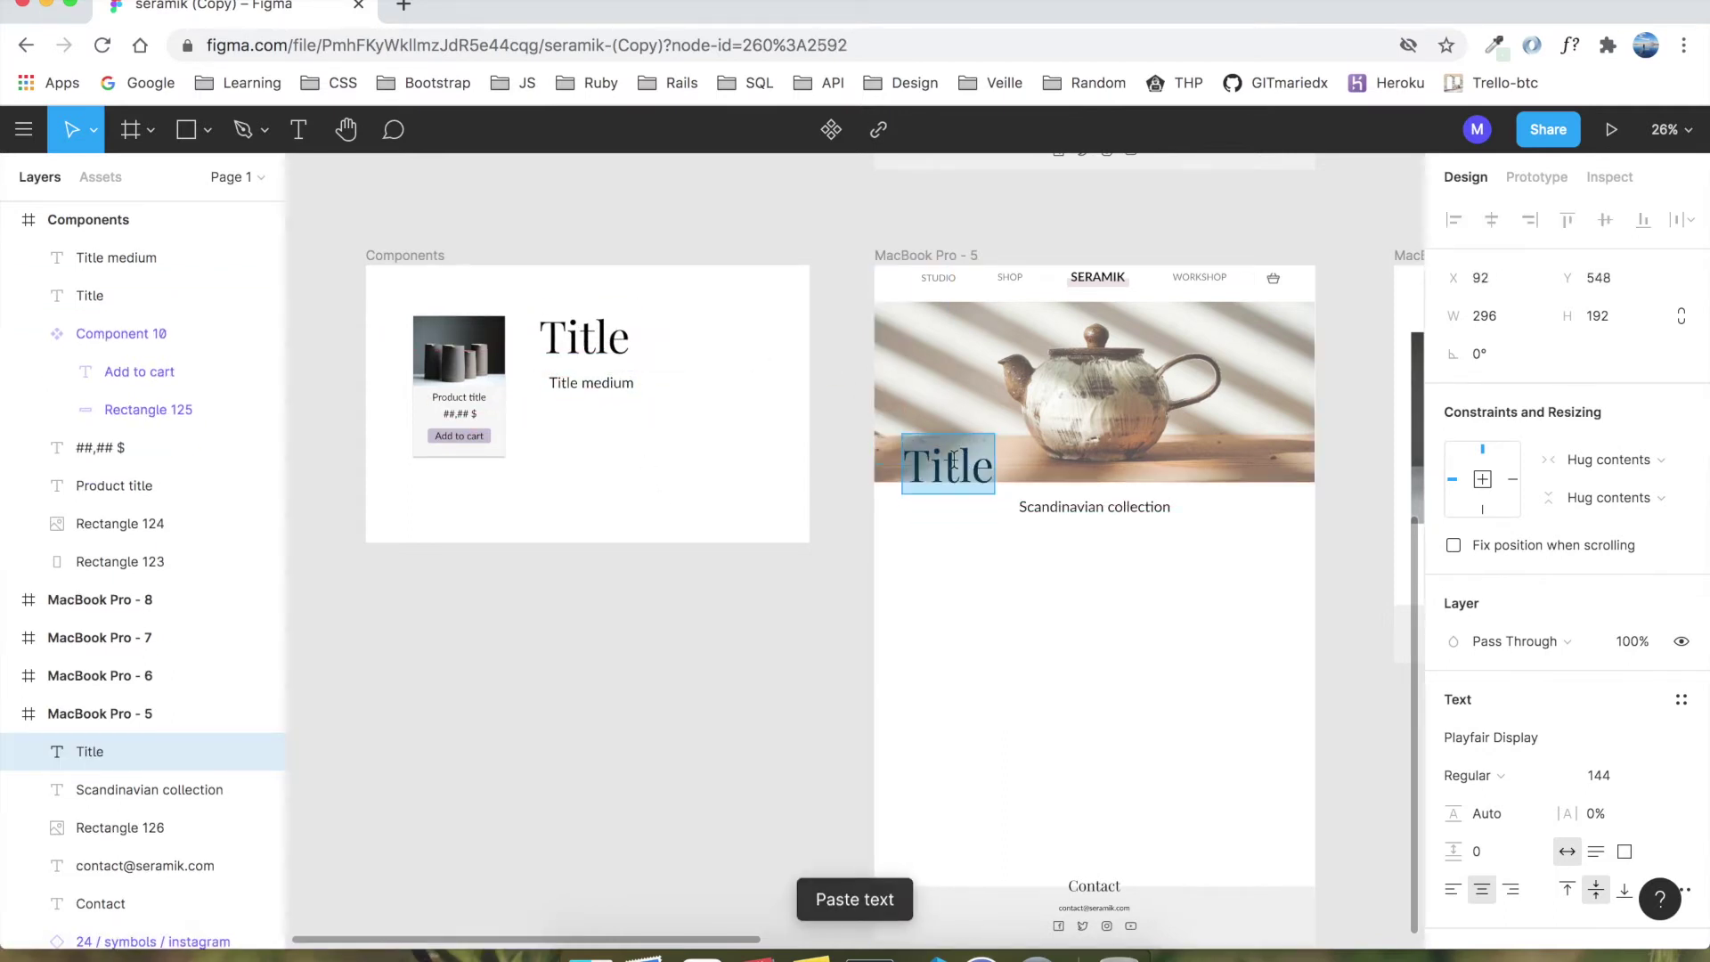
{"action": "type", "text": "SHOP"}
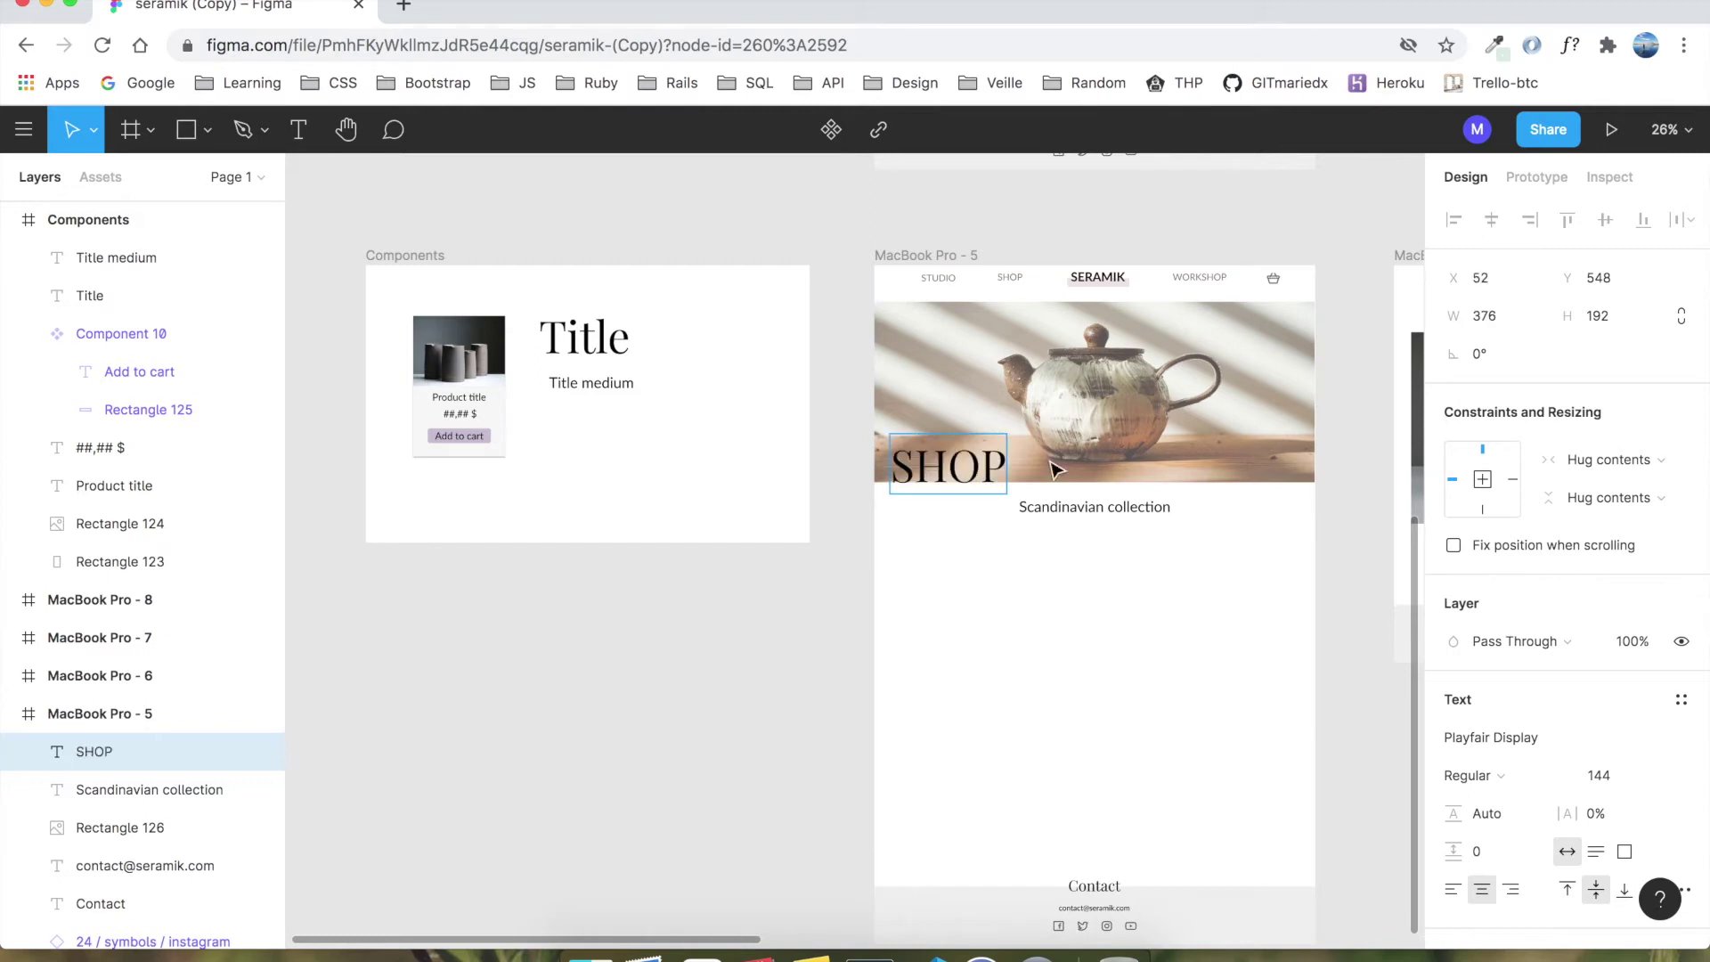
{"action": "scroll", "coordinate": [1519, 693], "scroll_direction": "down", "scroll_amount": 5}
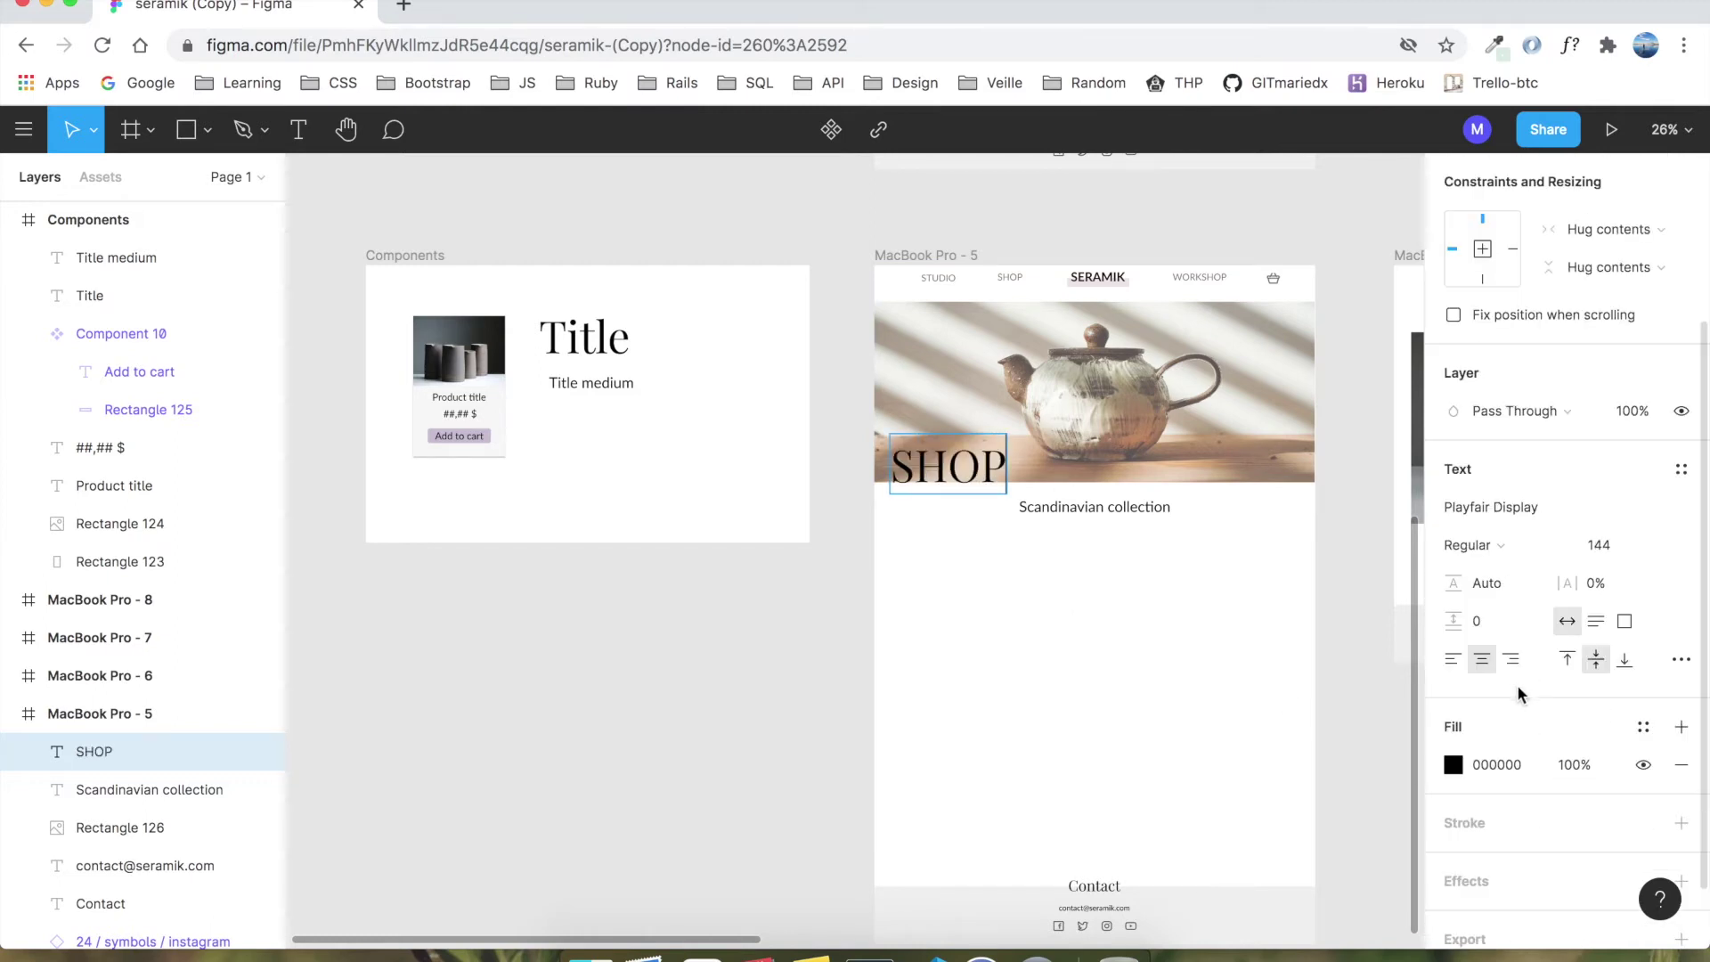
{"action": "left_click", "coordinate": [1453, 766]}
{"action": "left_click", "coordinate": [1196, 834]}
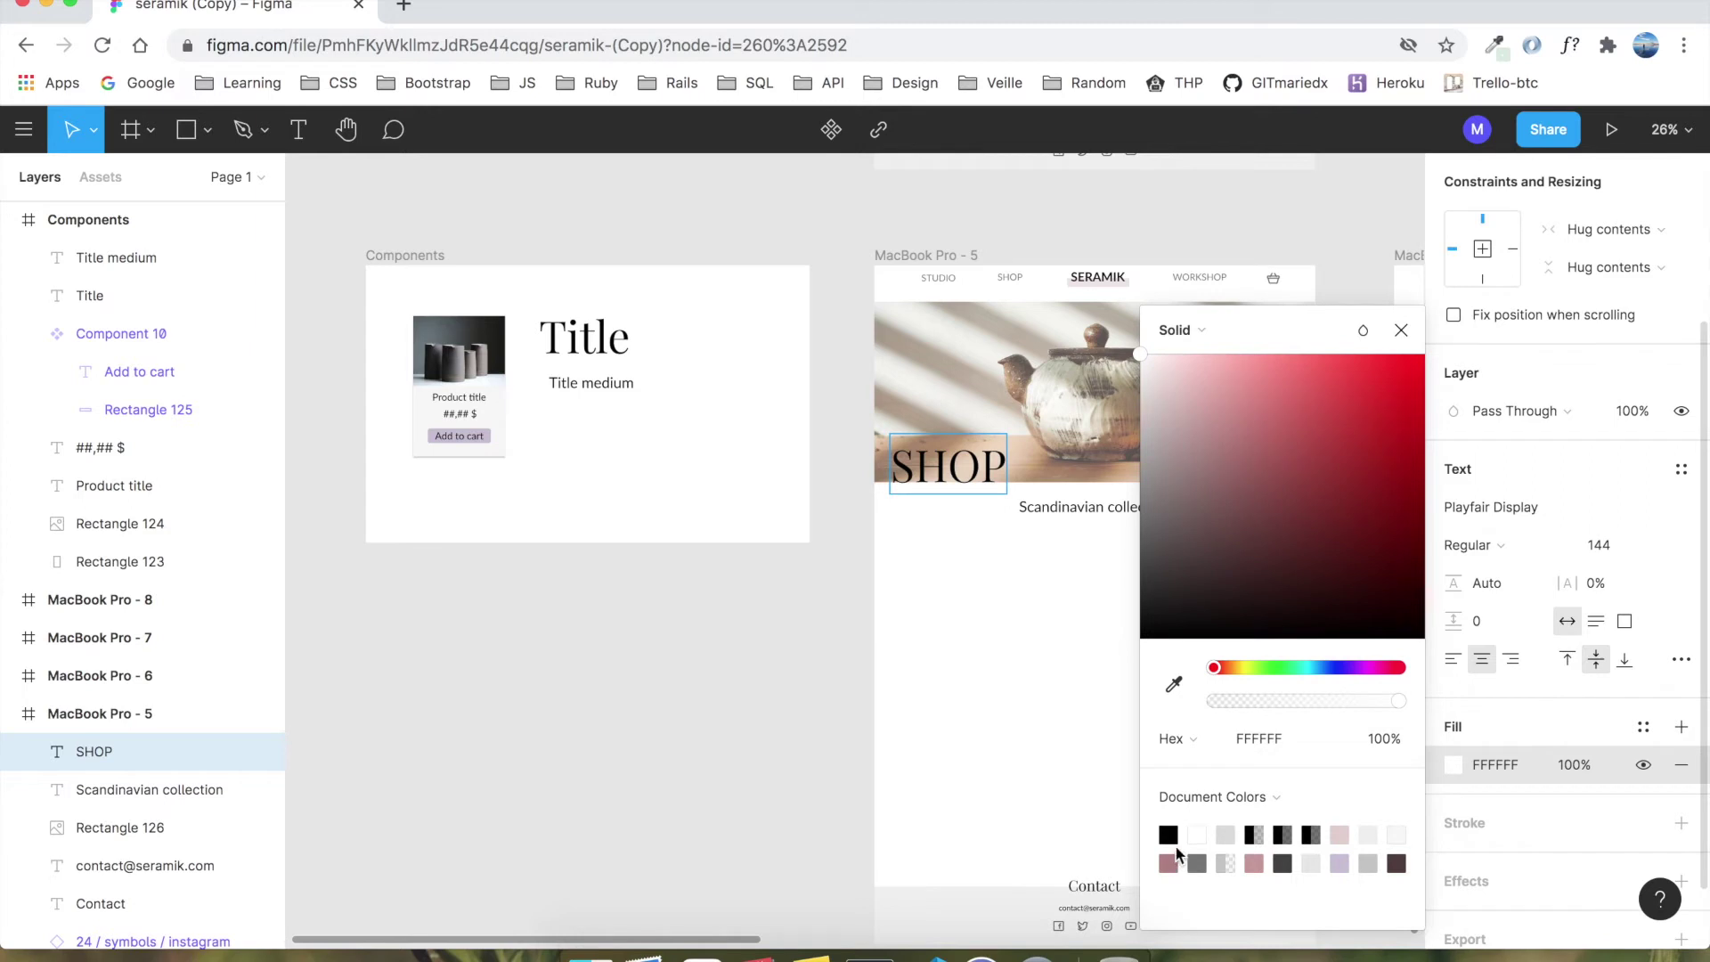
{"action": "left_click", "coordinate": [1539, 764]}
{"action": "type", "text": "000000"}
{"action": "key", "text": "Return"}
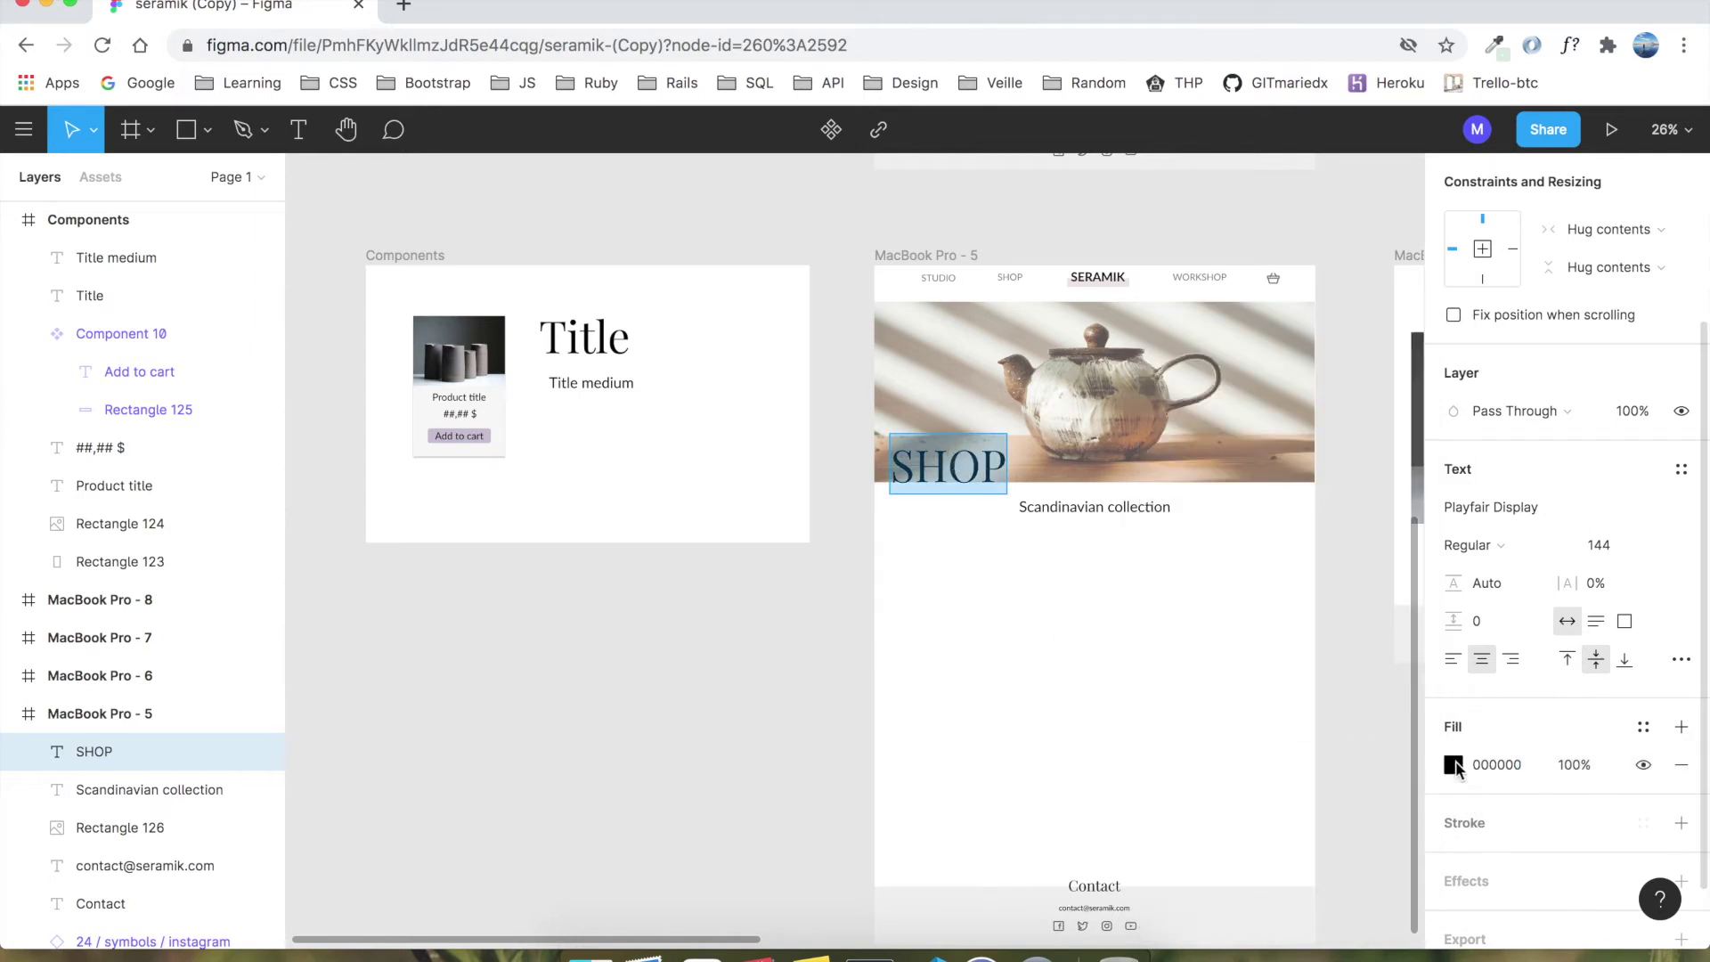
Step: Set the fill of the SHOP title on the banner to white, FFFFFF
{"action": "left_click", "coordinate": [1453, 765]}
{"action": "left_click", "coordinate": [1197, 837]}
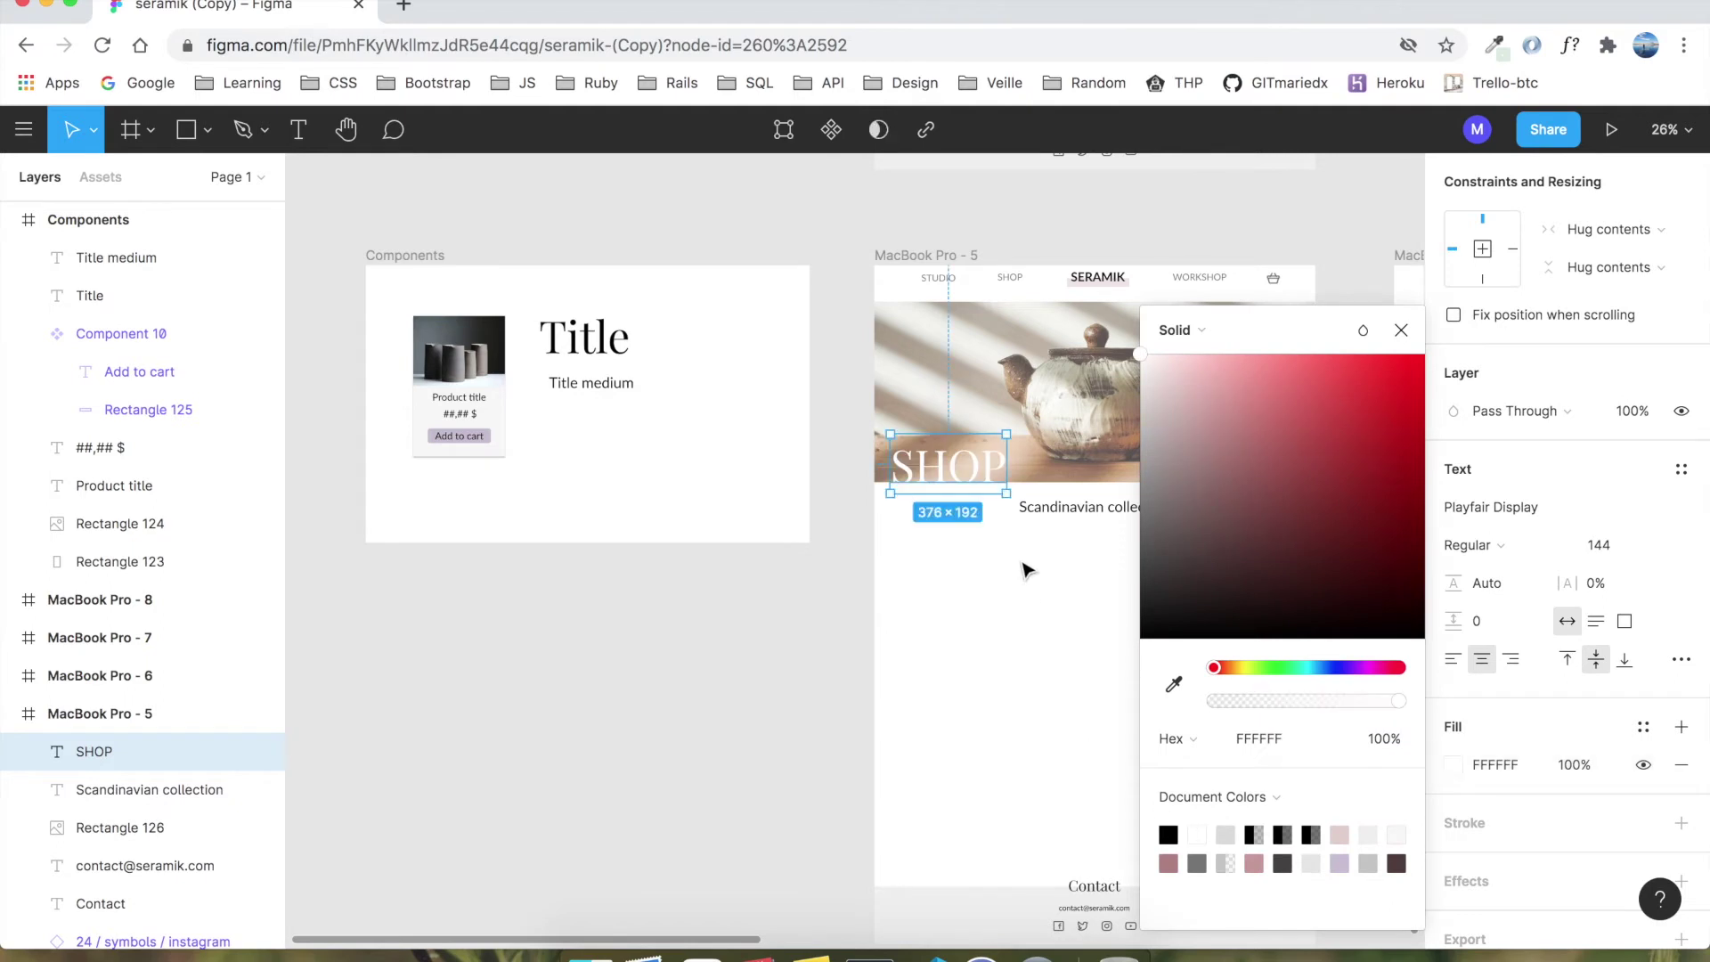
{"action": "scroll", "coordinate": [956, 409], "scroll_direction": "up", "scroll_amount": 5}
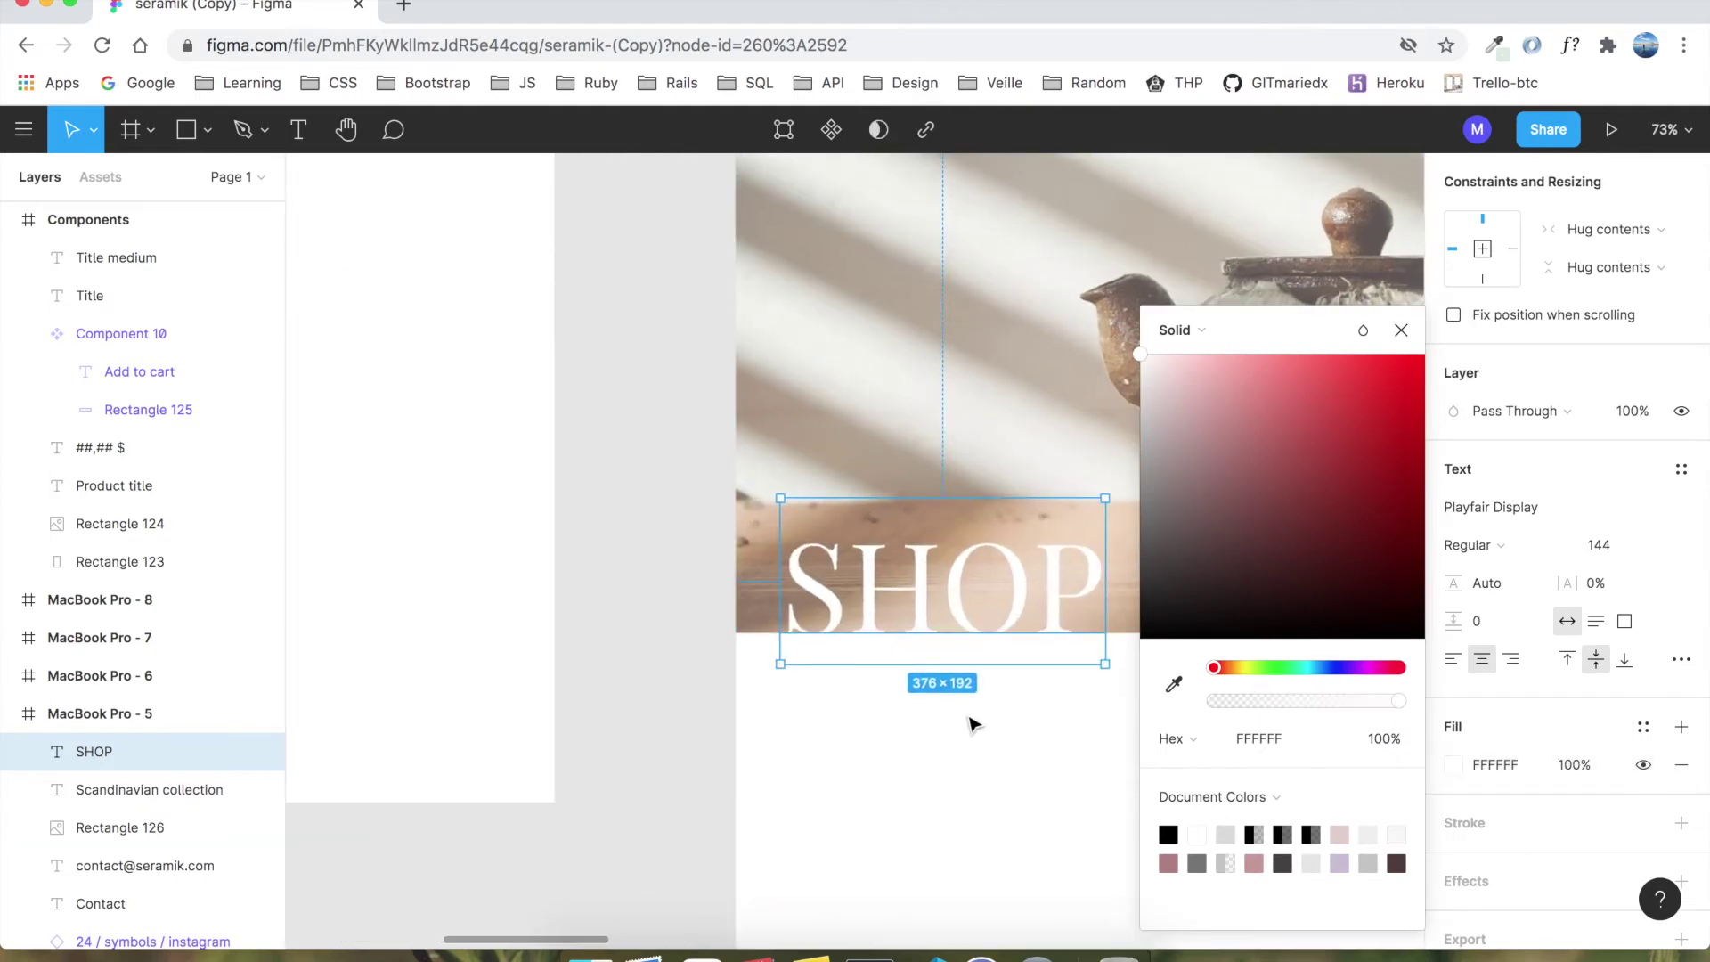
{"action": "left_click", "coordinate": [974, 718]}
Step: Nudge the SHOP title down to Y 549 so its letters rest on the banner's lower edge
{"action": "scroll", "coordinate": [973, 758], "scroll_direction": "up", "scroll_amount": 5}
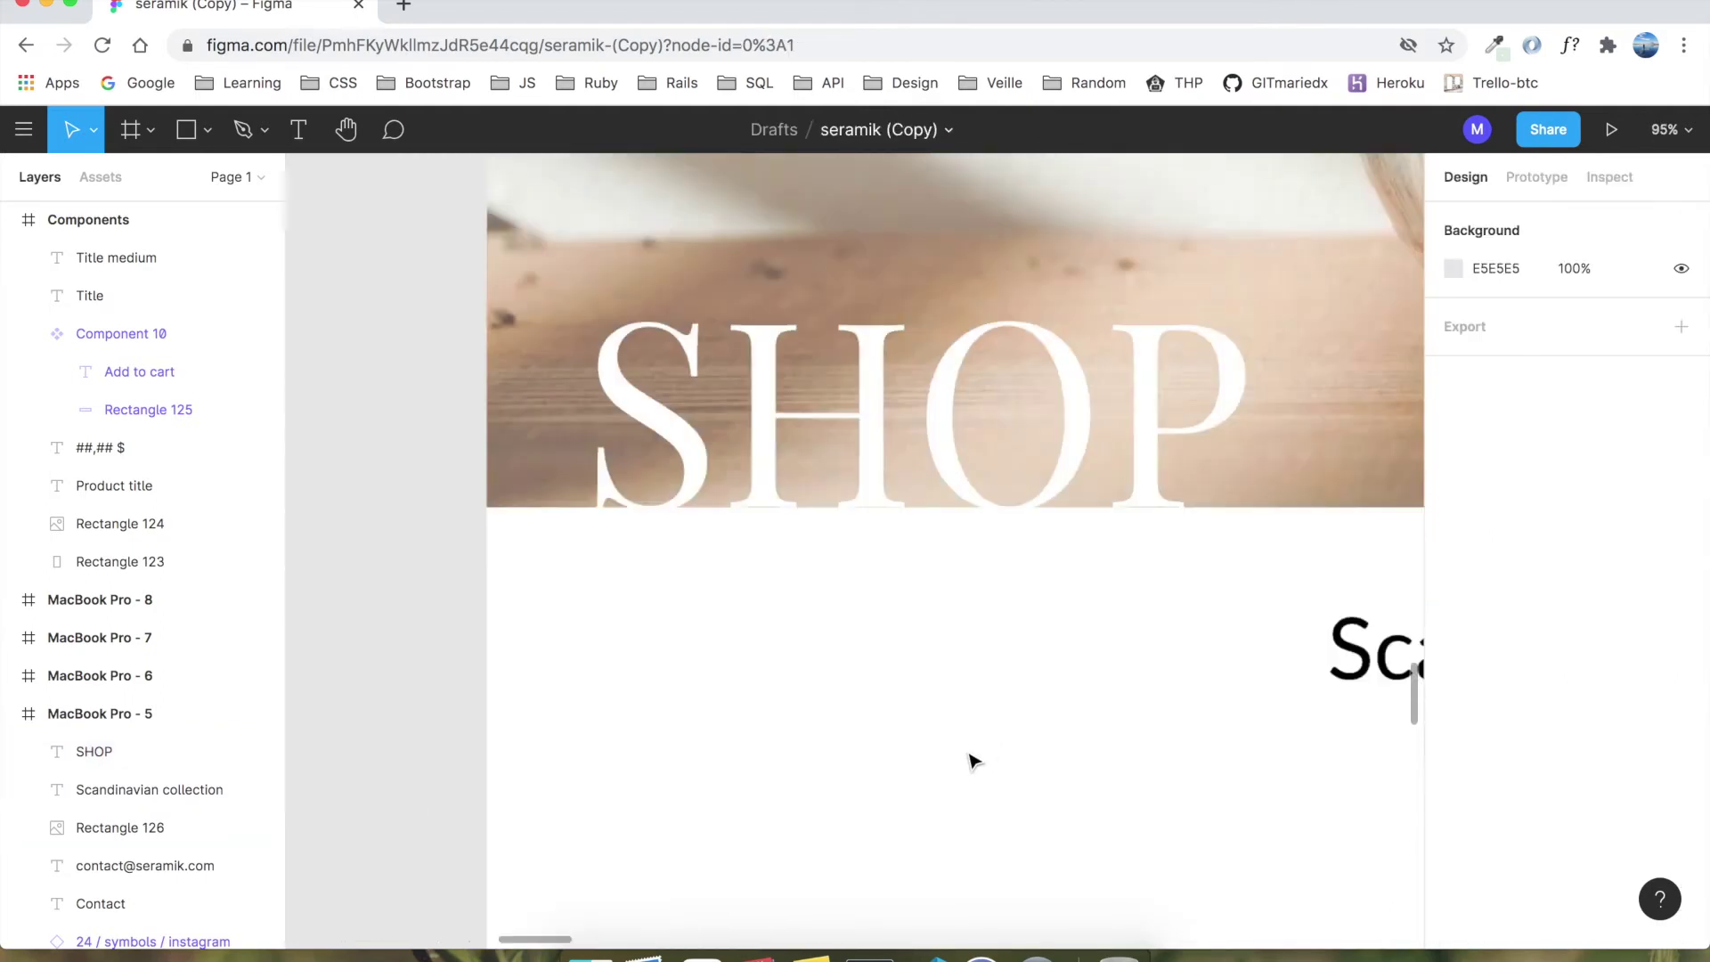
{"action": "left_click", "coordinate": [889, 419]}
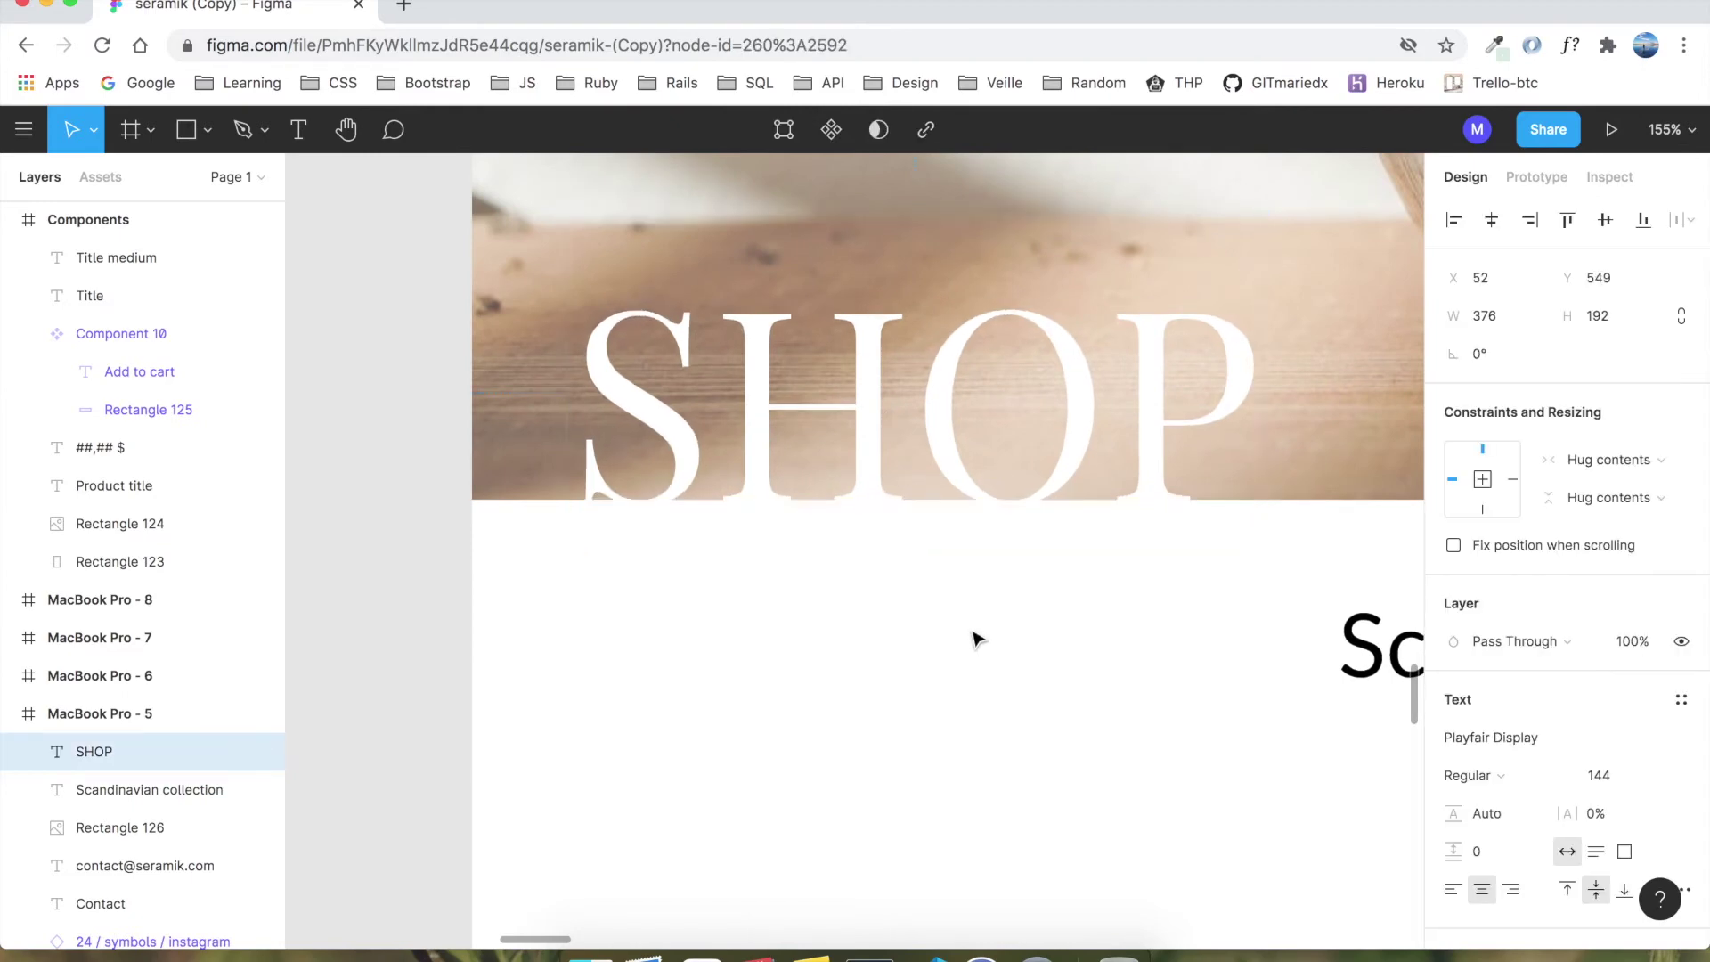
{"action": "left_click", "coordinate": [989, 695]}
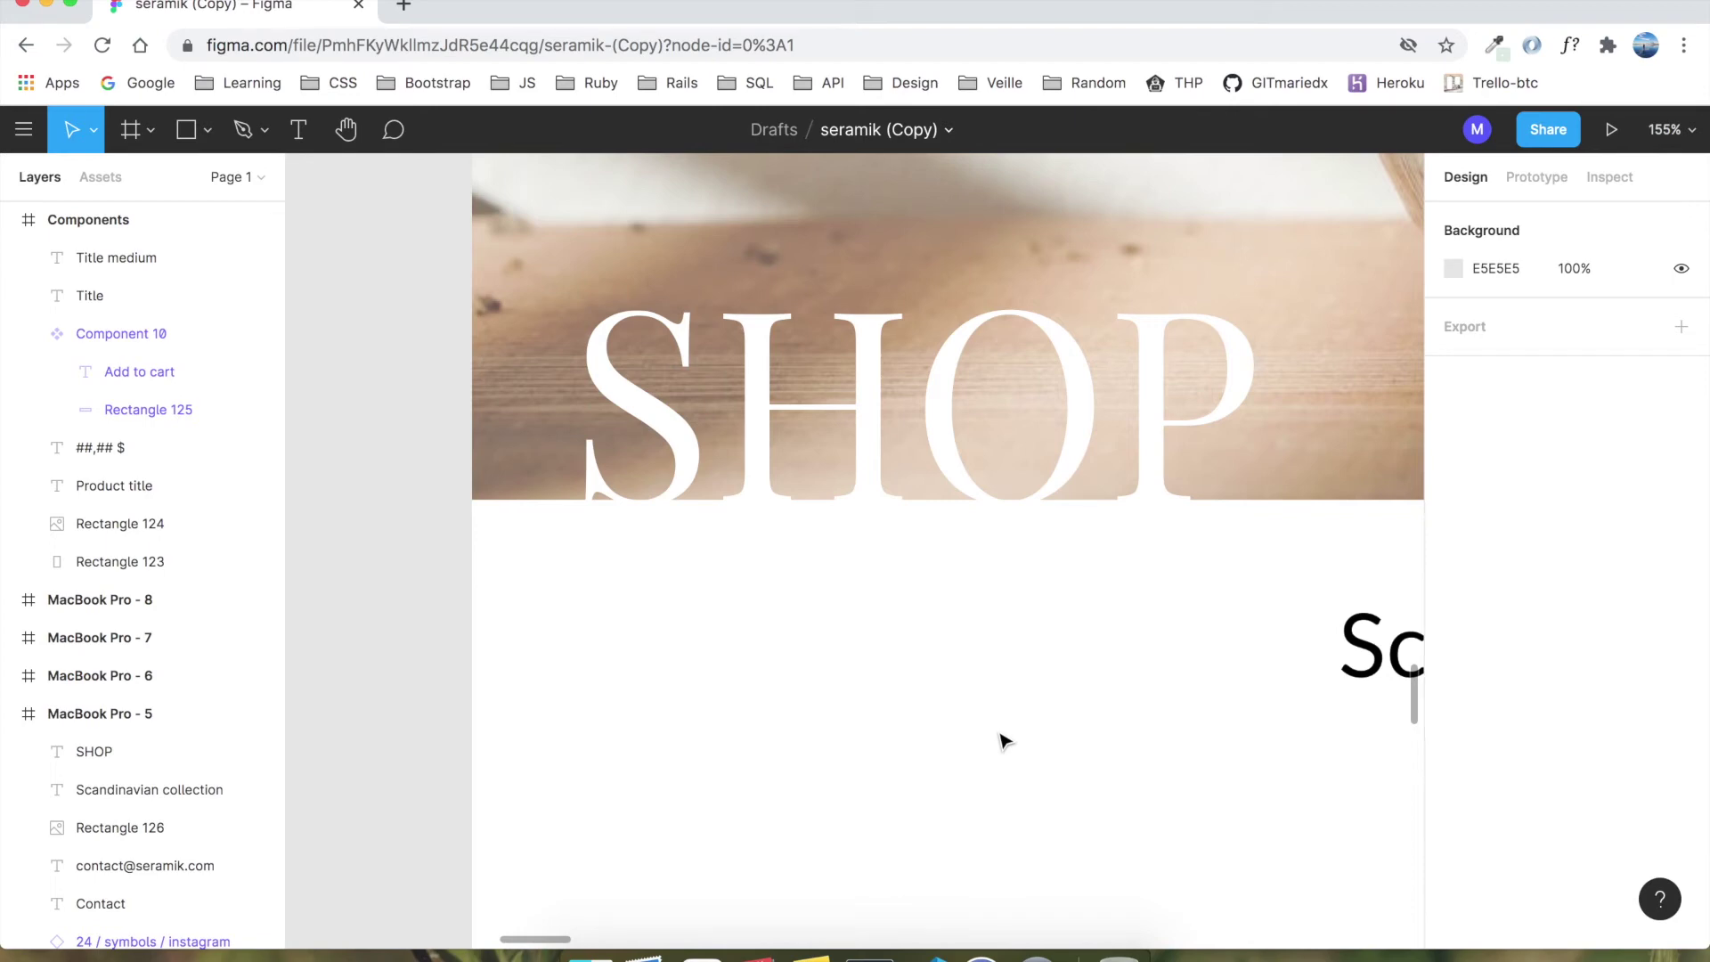
Step: Turn all the product card elements in the Components frame into a single component
{"action": "scroll", "coordinate": [1003, 741], "scroll_direction": "down", "scroll_amount": 8}
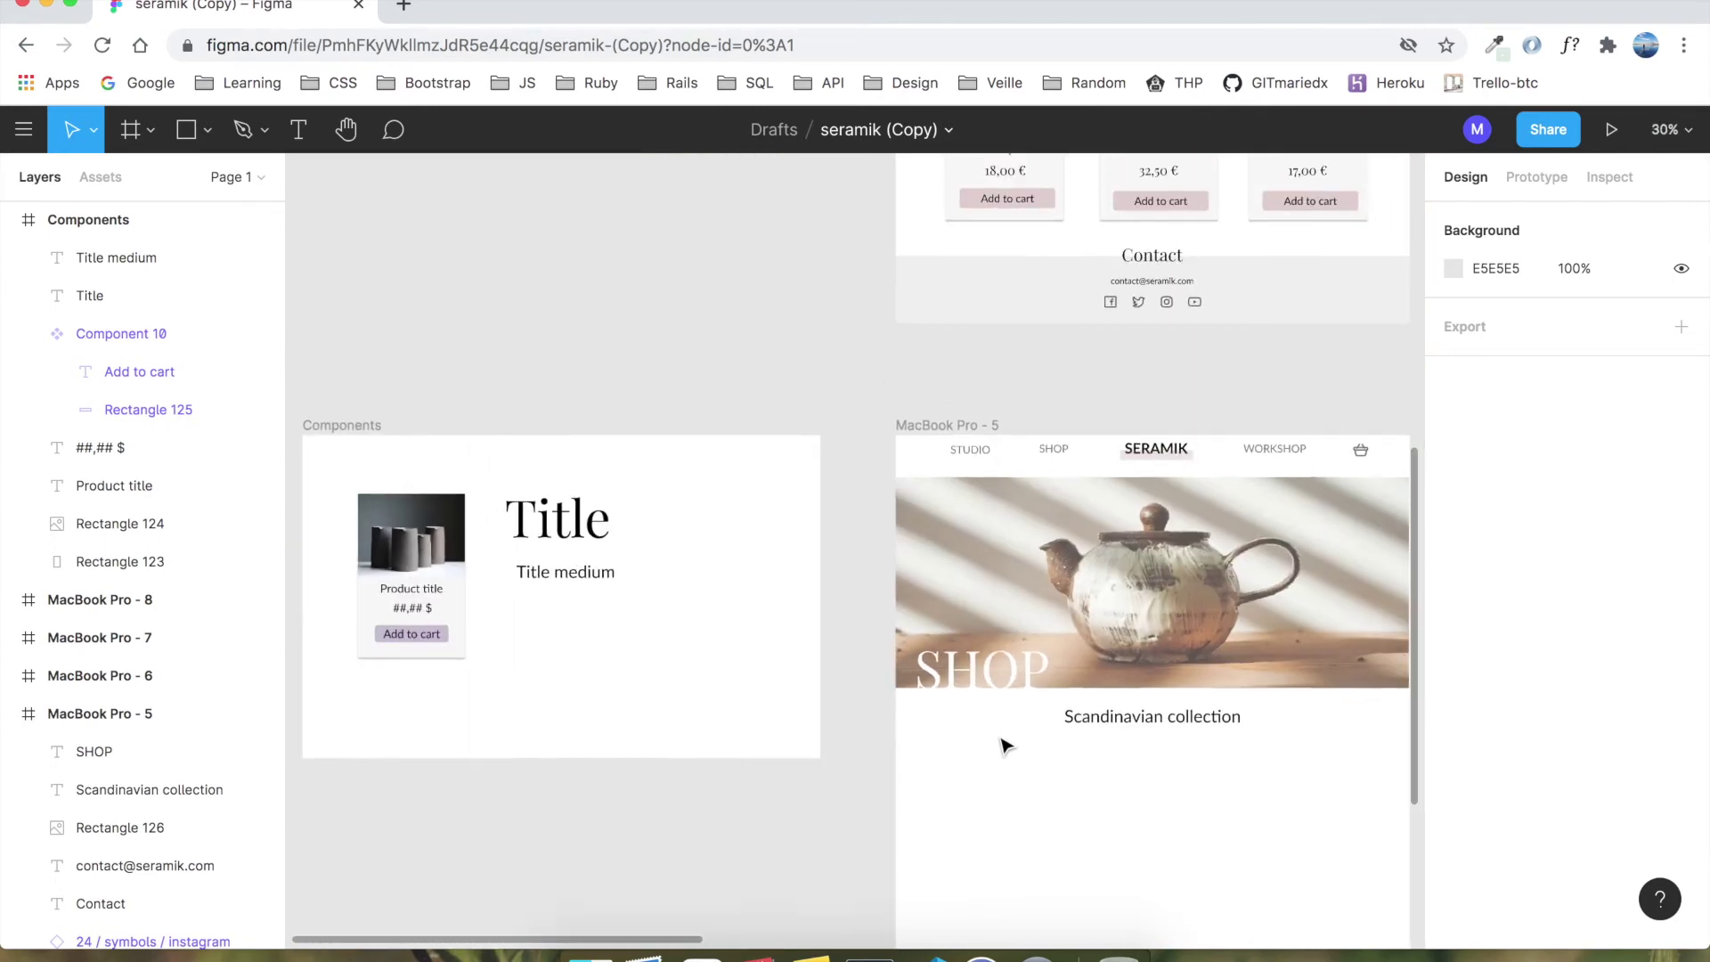
{"action": "scroll", "coordinate": [1004, 745], "scroll_direction": "right", "scroll_amount": 3}
{"action": "scroll", "coordinate": [1006, 748], "scroll_direction": "down", "scroll_amount": 5}
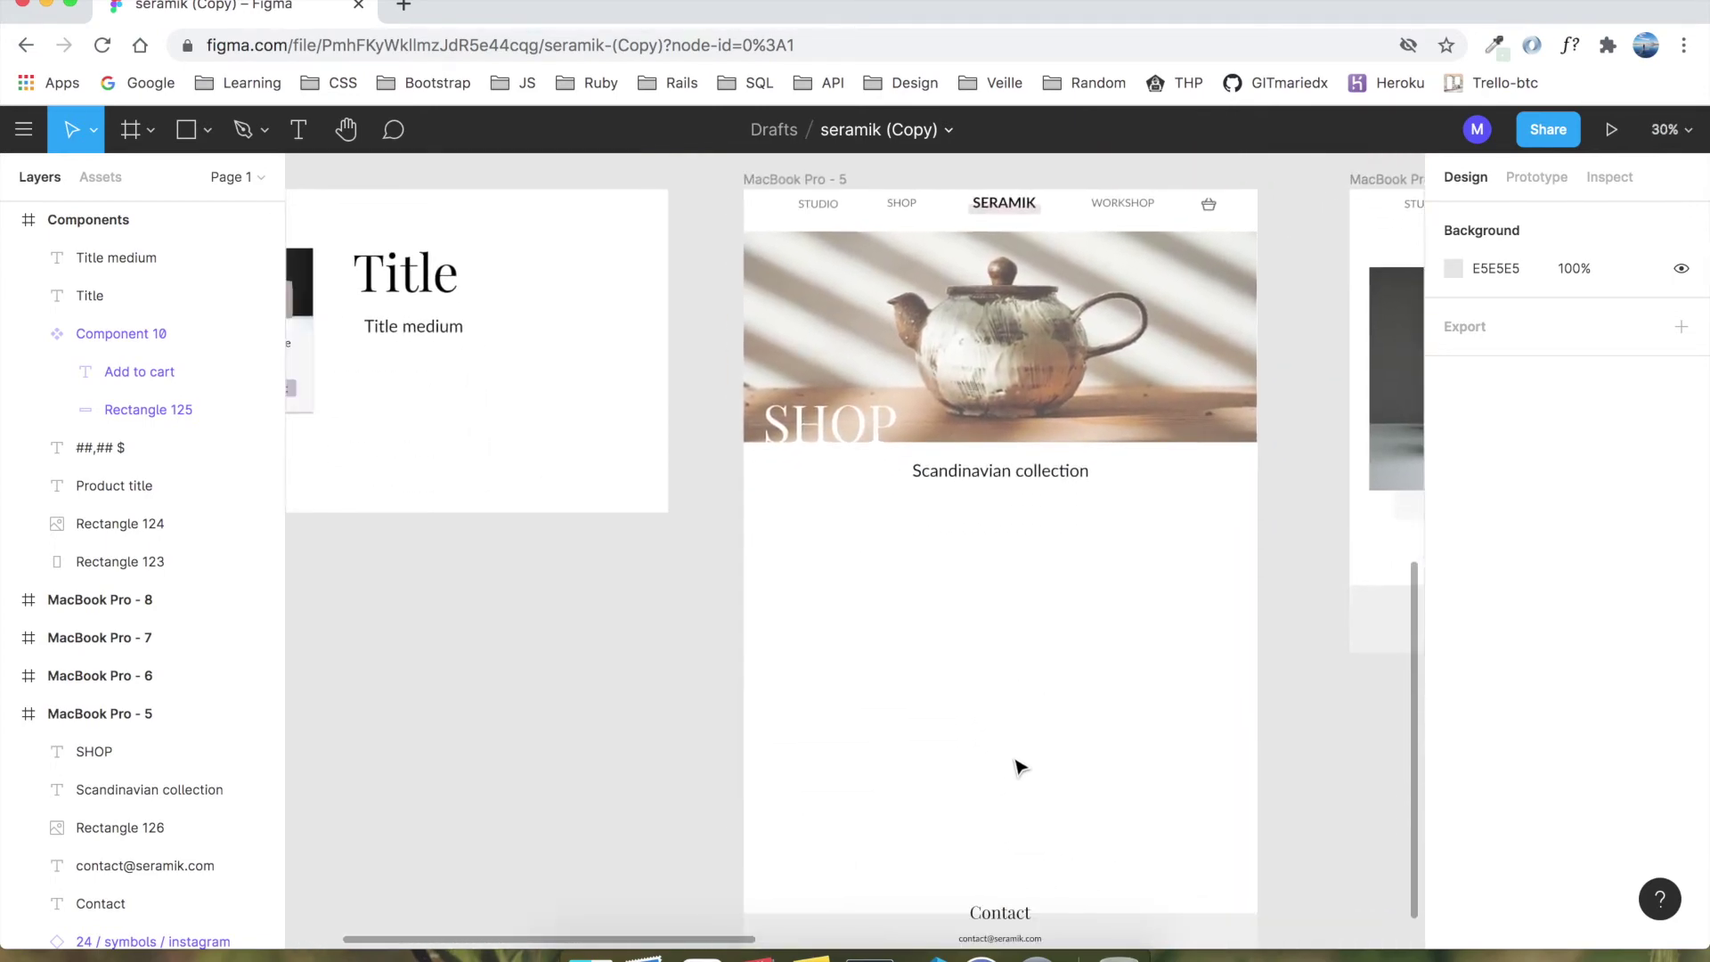
{"action": "scroll", "coordinate": [365, 477], "scroll_direction": "left", "scroll_amount": 4}
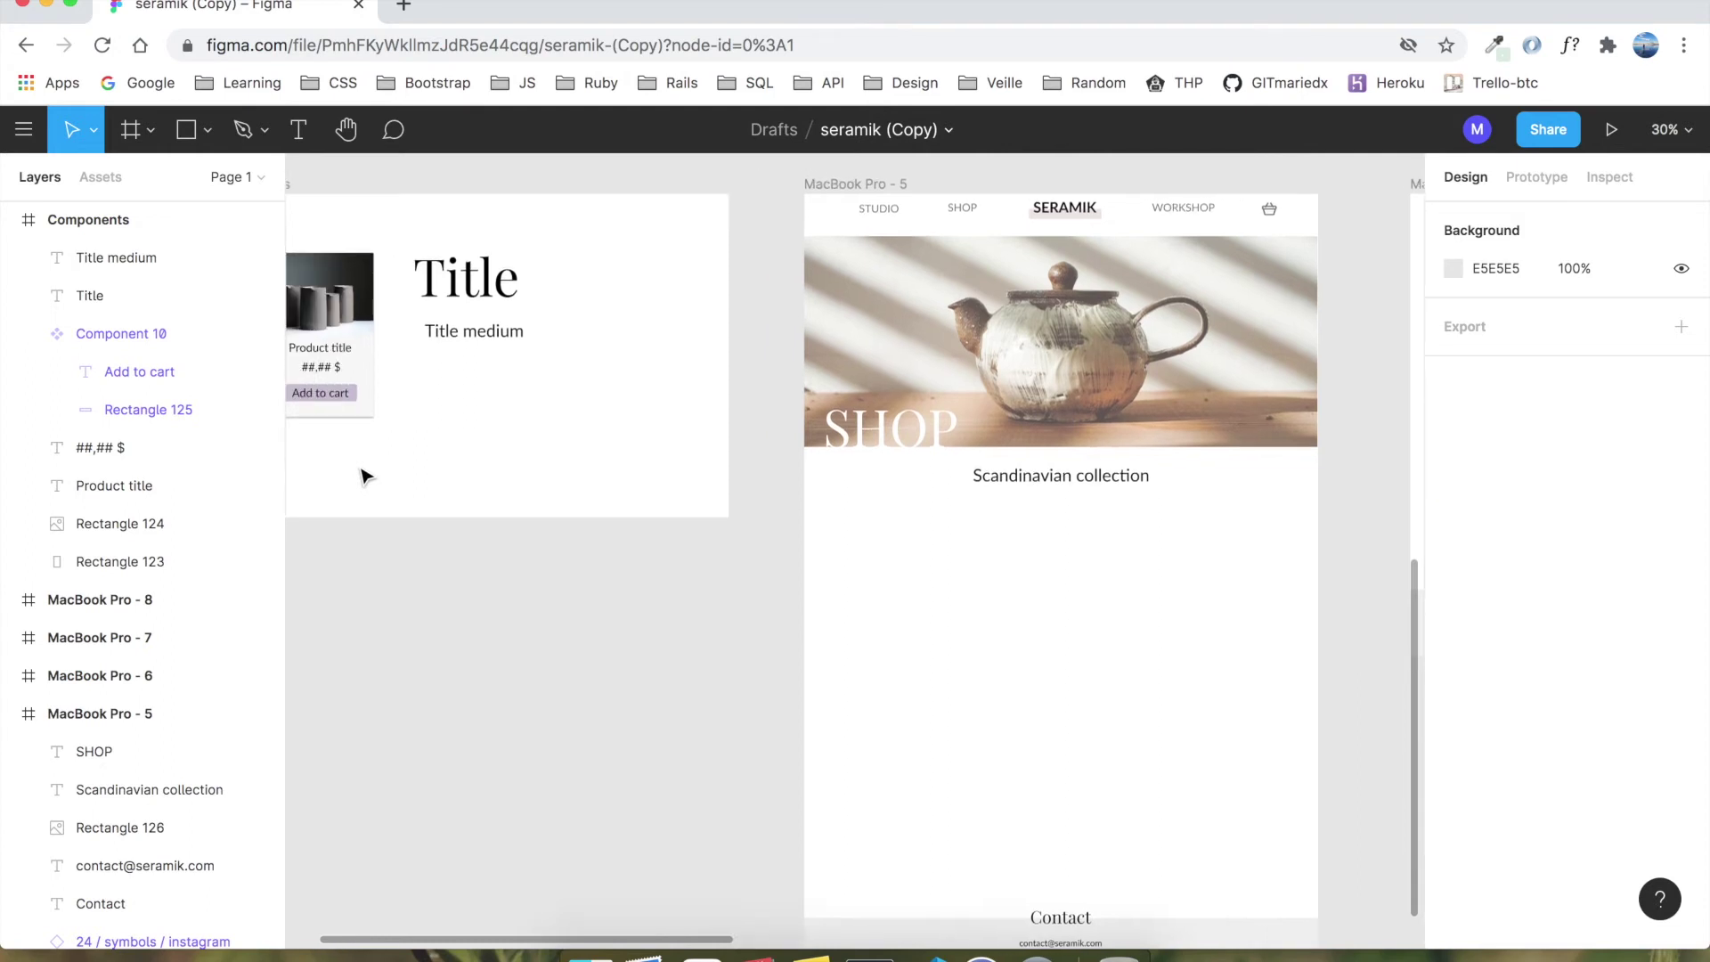
{"action": "left_click_drag", "start_coordinate": [449, 445], "coordinate": [339, 214]}
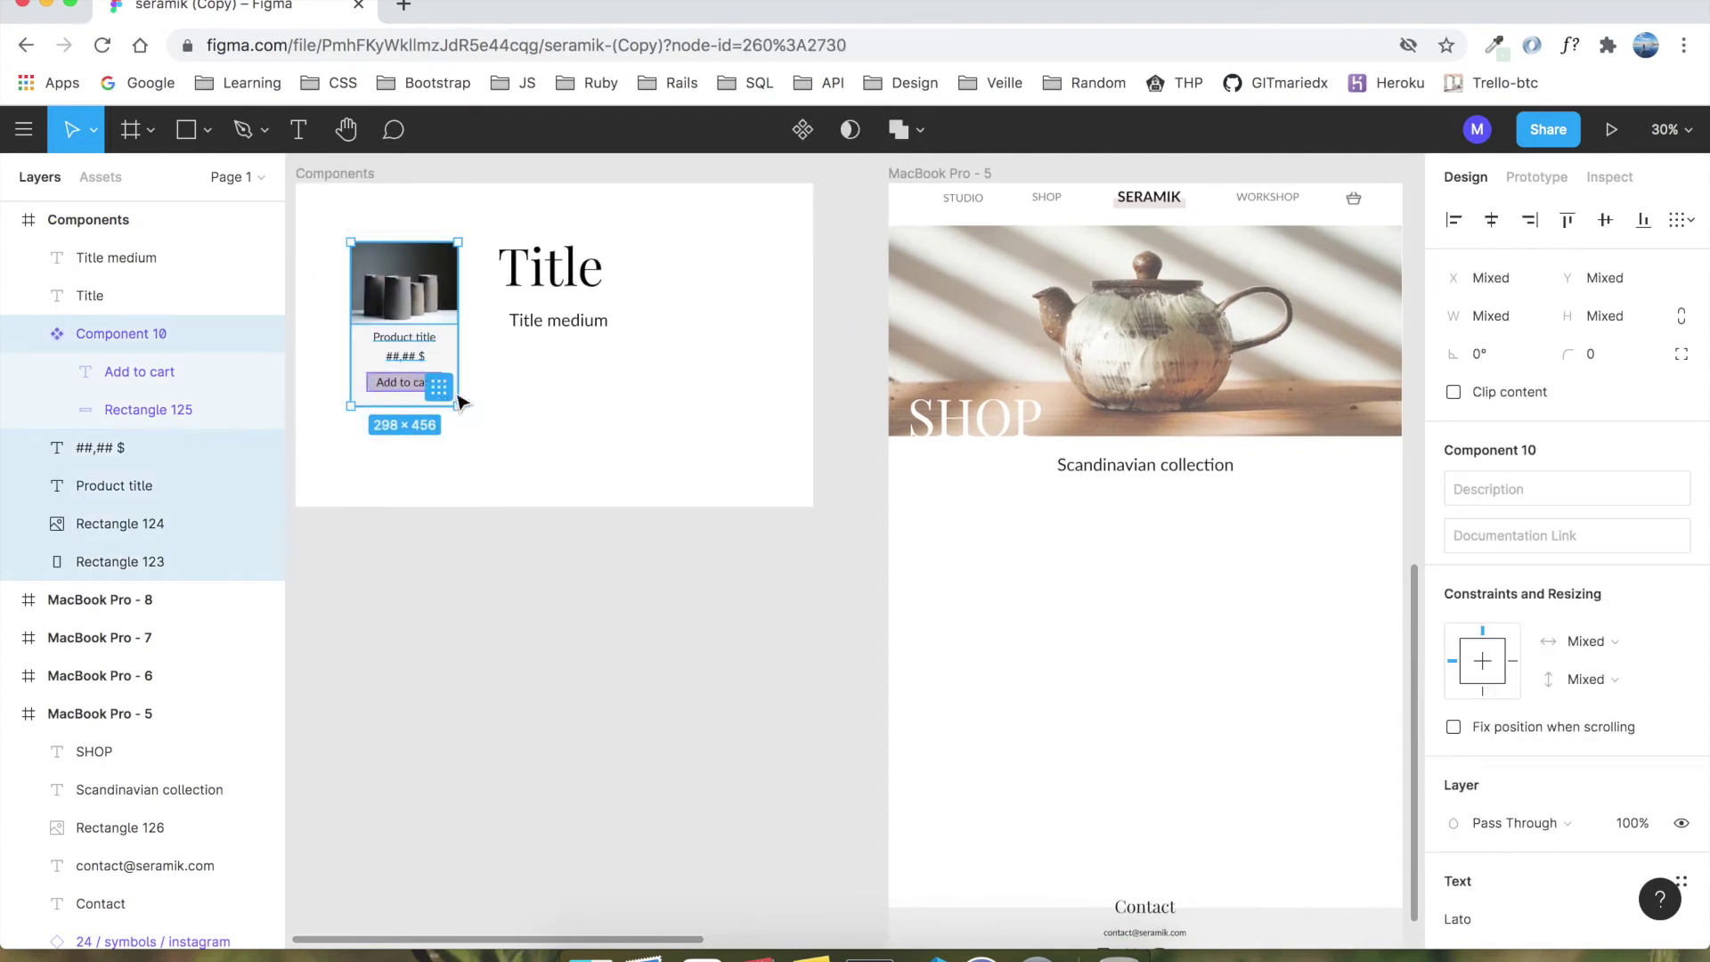
{"action": "right_click", "coordinate": [437, 301]}
{"action": "left_click", "coordinate": [512, 691]}
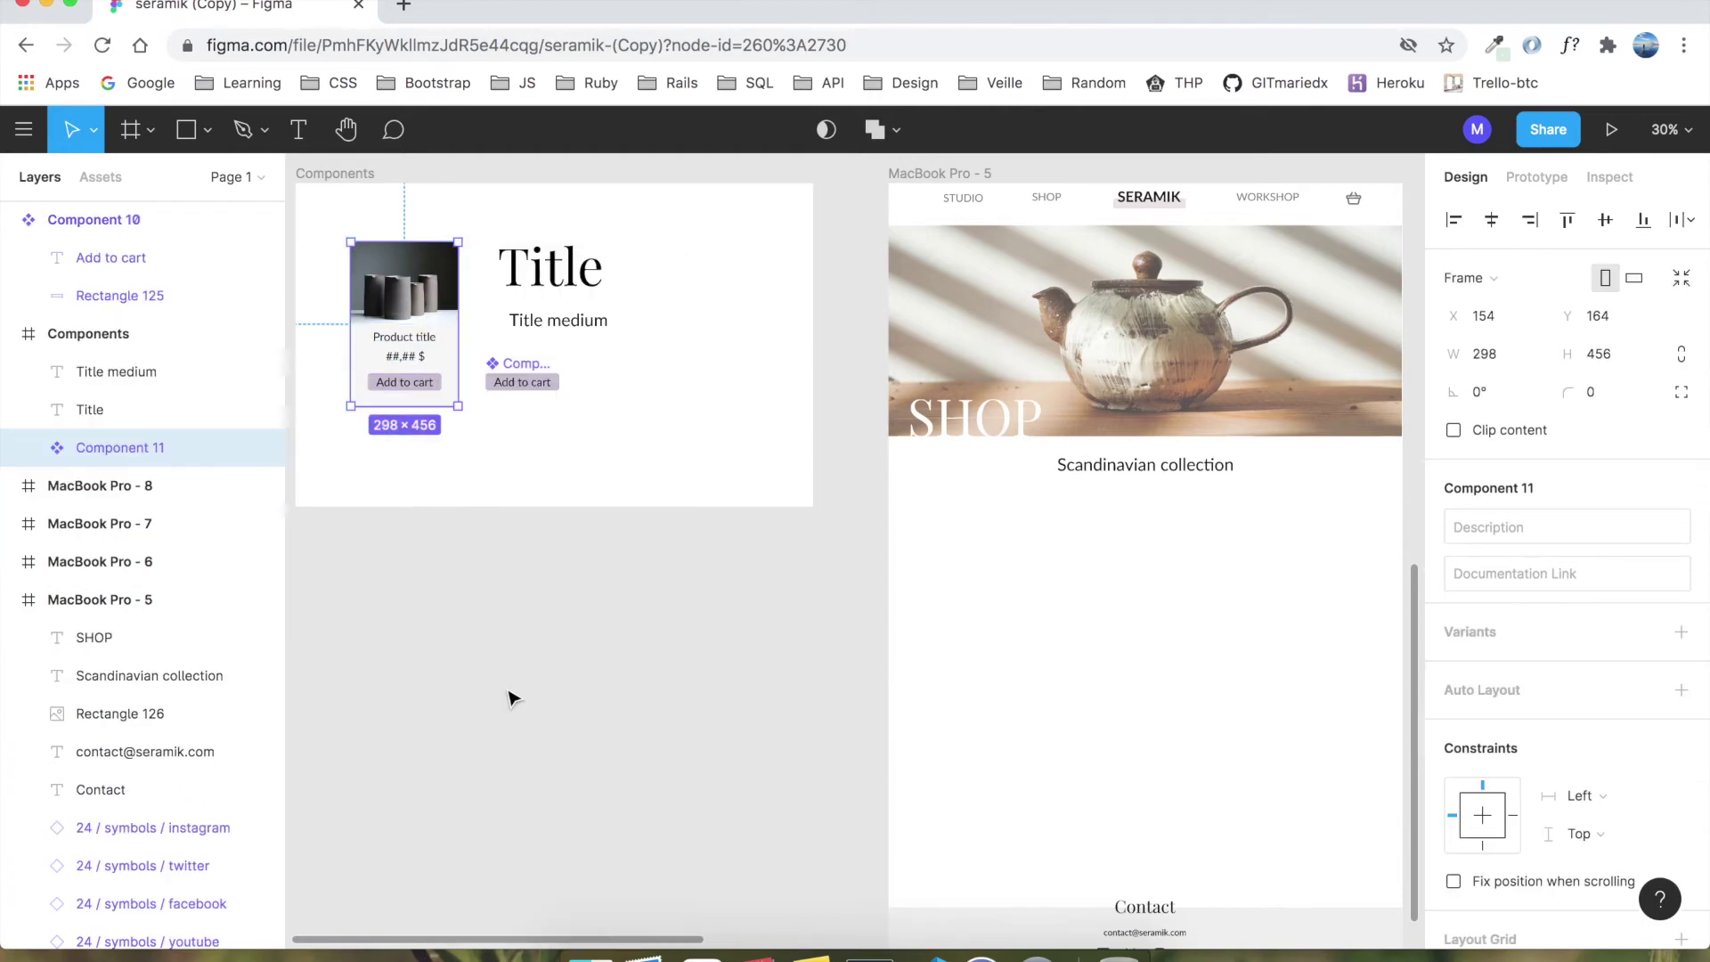
{"action": "left_click", "coordinate": [465, 532]}
Step: Place a copy of the product card component centred below the "Scandinavian collection" heading at X 566, Y 869
{"action": "left_click", "coordinate": [433, 358]}
{"action": "key", "text": "ctrl+v"}
{"action": "left_click_drag", "start_coordinate": [410, 329], "coordinate": [1148, 508]}
{"action": "scroll", "coordinate": [1188, 618], "scroll_direction": "down", "scroll_amount": 2}
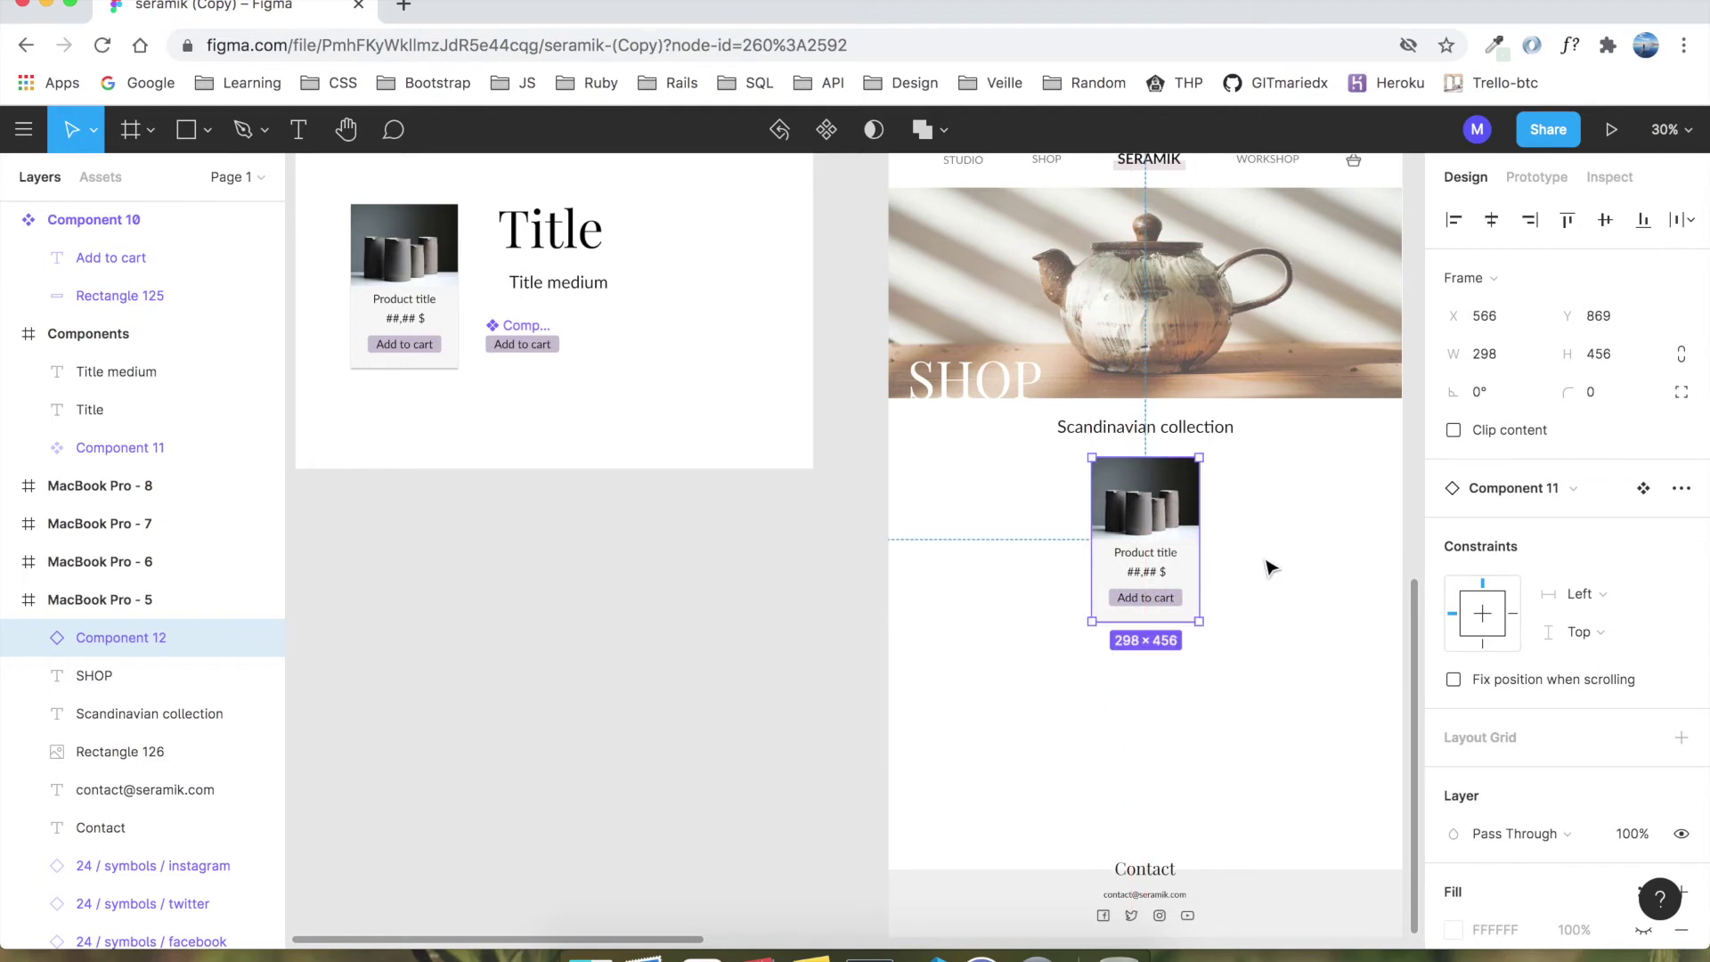
Step: Add five more product card copies to form a grid of two rows of three below the "Scandinavian collection" heading
{"action": "key", "text": "ctrl+v"}
{"action": "left_click_drag", "start_coordinate": [1142, 520], "coordinate": [1014, 683]}
{"action": "key", "text": "ctrl+v"}
{"action": "scroll", "coordinate": [1291, 561], "scroll_direction": "down", "scroll_amount": 1}
{"action": "key", "text": "ctrl+v"}
{"action": "key", "text": "ctrl+v"}
{"action": "key", "text": "ctrl+v"}
{"action": "left_click", "coordinate": [1077, 677]}
{"action": "scroll", "coordinate": [1077, 677], "scroll_direction": "right", "scroll_amount": 3}
{"action": "scroll", "coordinate": [1077, 677], "scroll_direction": "down", "scroll_amount": 1}
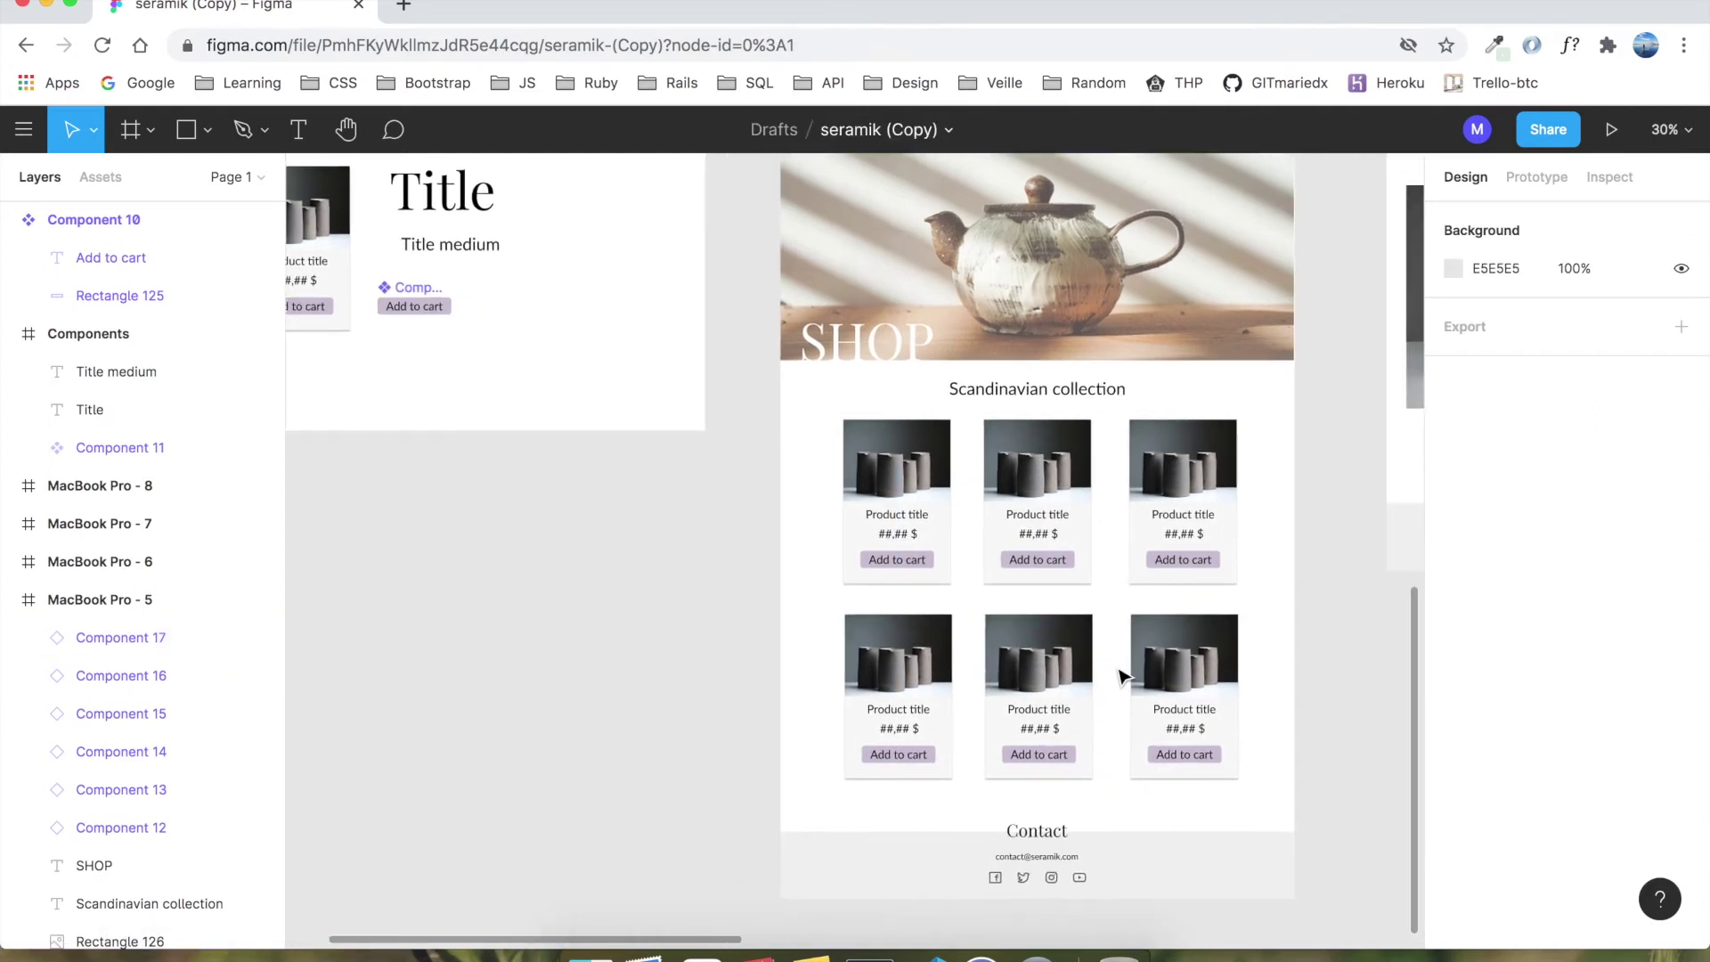
Step: Place the photo of white cups as the image of the first product card in the upper row
{"action": "left_click", "coordinate": [208, 131]}
{"action": "left_click", "coordinate": [228, 340]}
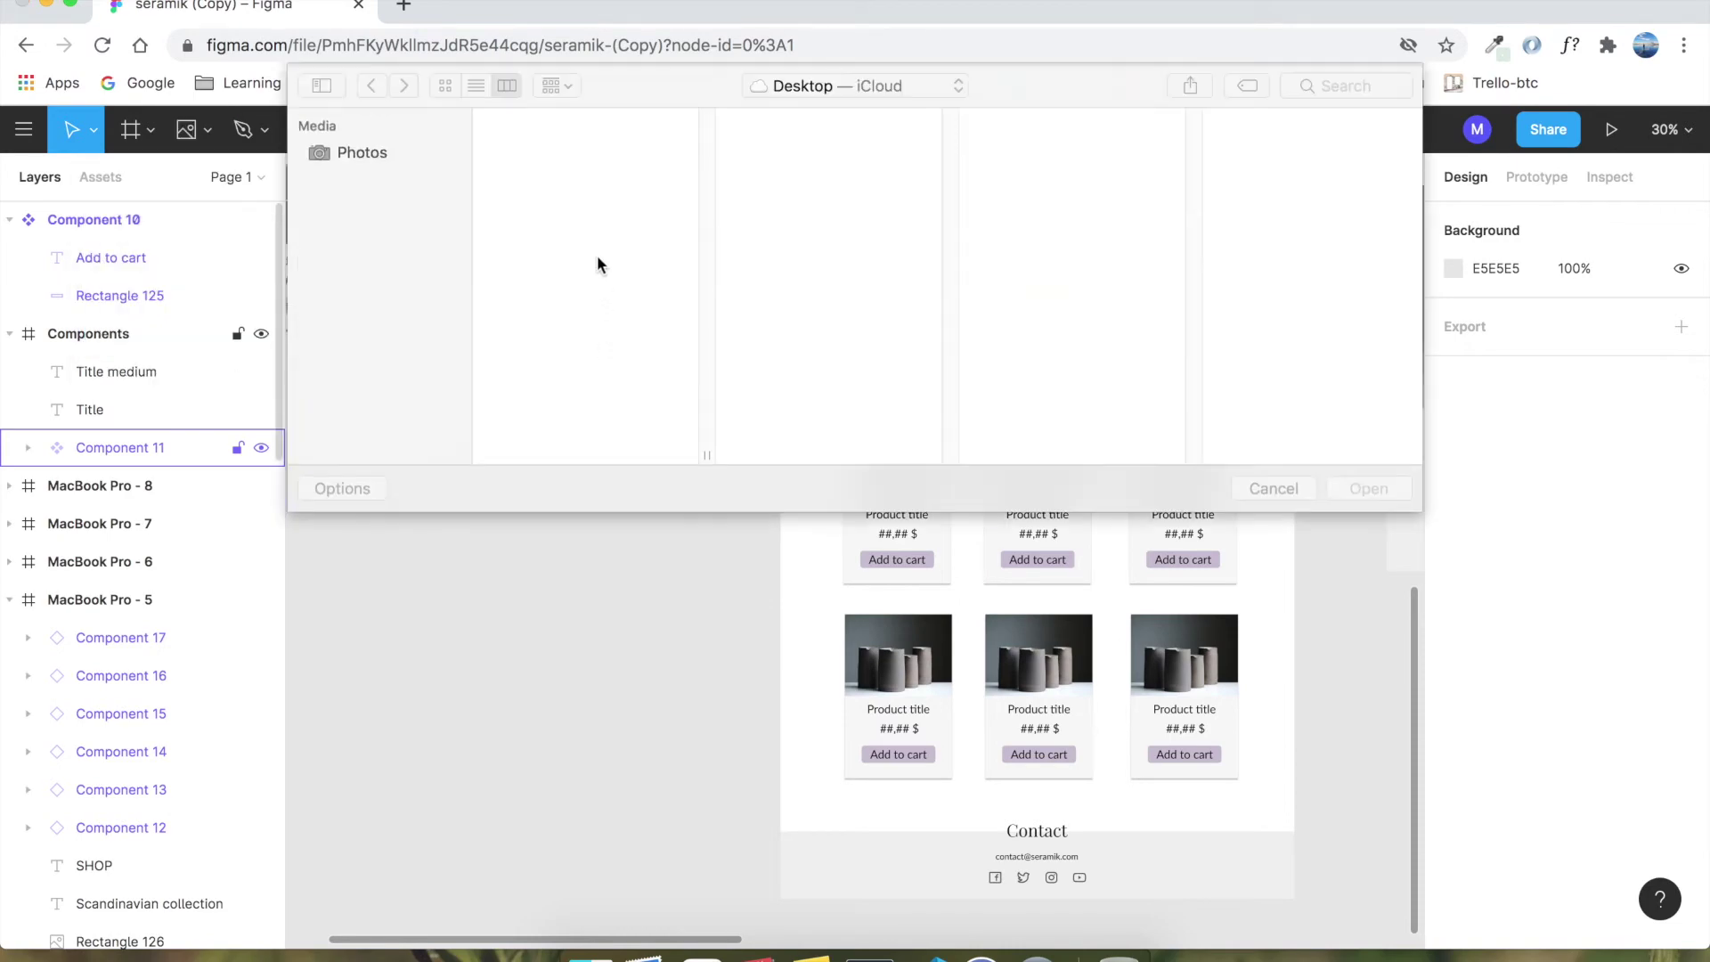
{"action": "left_click", "coordinate": [580, 161]}
{"action": "left_click", "coordinate": [1364, 488]}
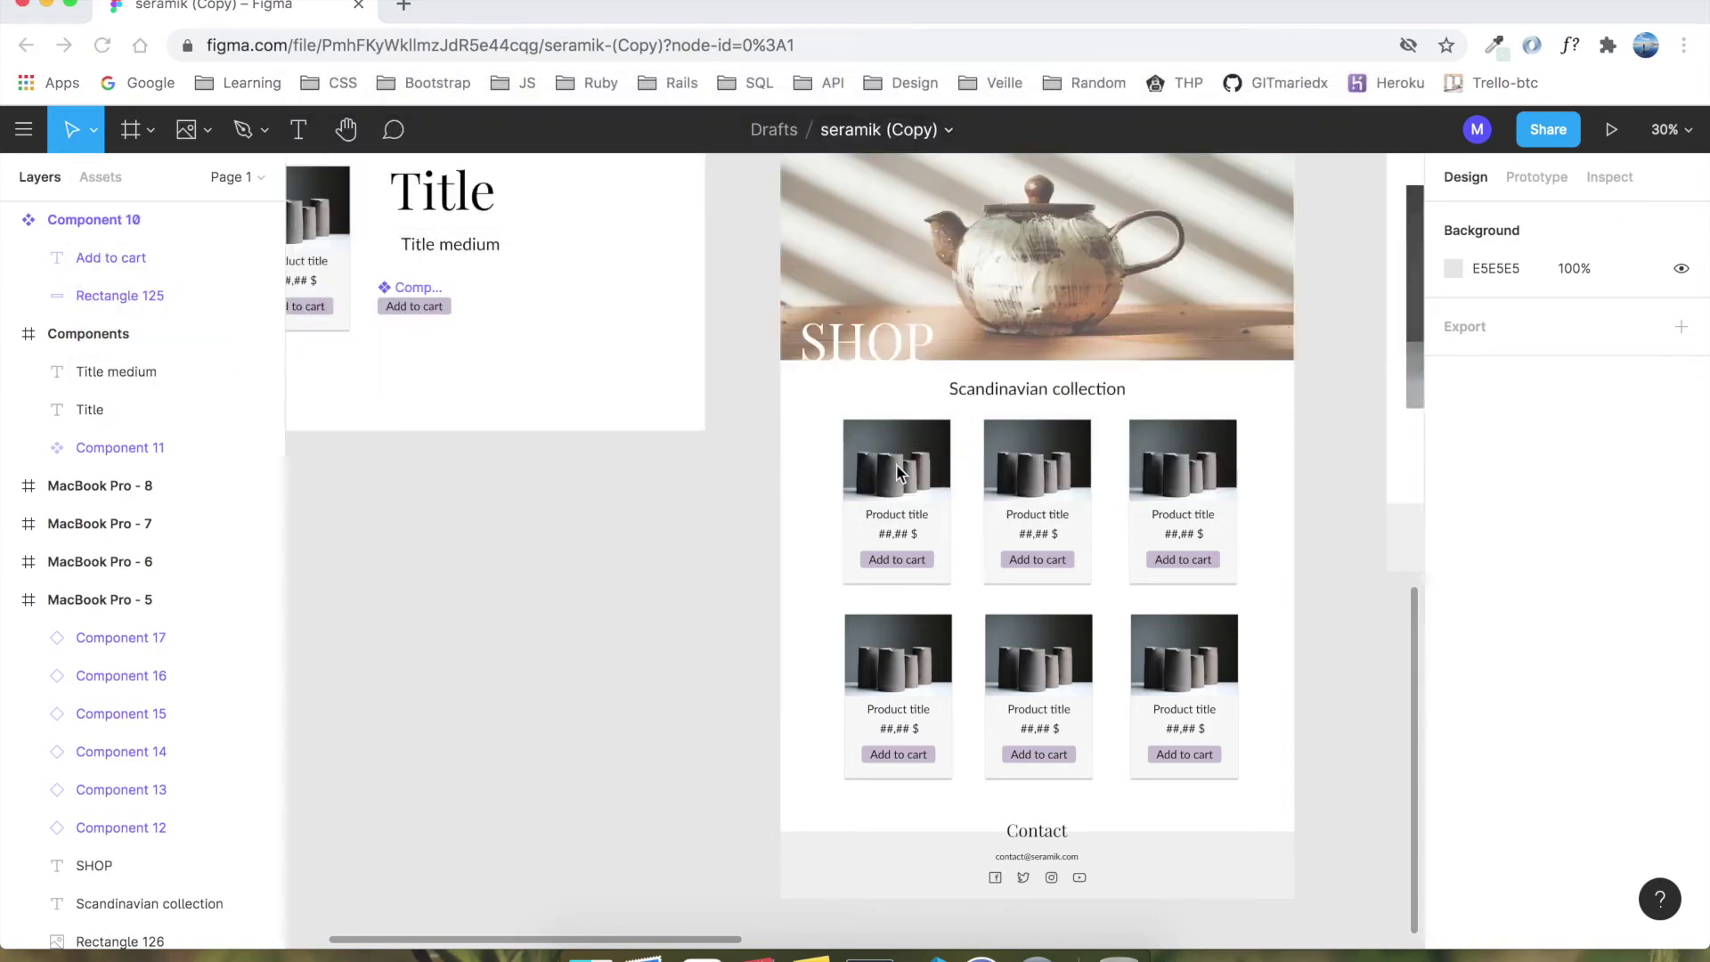
{"action": "left_click", "coordinate": [896, 459]}
Step: Place ceramic10.jpeg as the image of the first product card in the lower row
{"action": "left_click", "coordinate": [209, 131]}
{"action": "key", "text": "Escape"}
{"action": "left_click", "coordinate": [903, 272]}
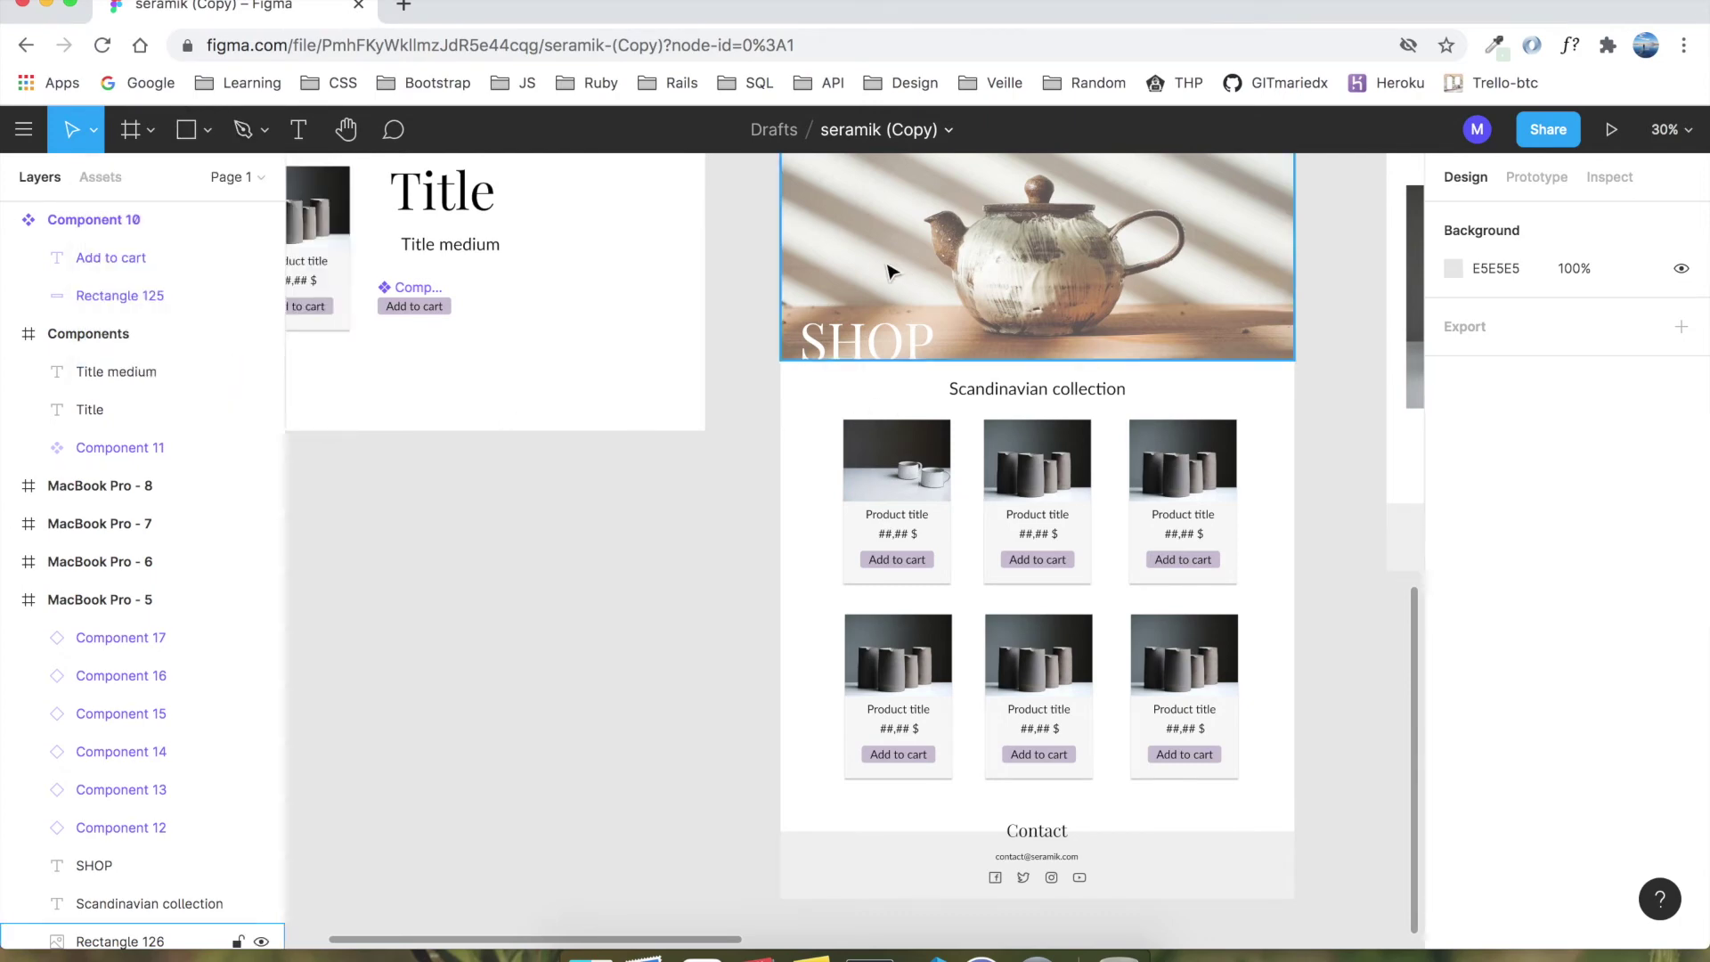
{"action": "left_click", "coordinate": [208, 131]}
{"action": "left_click", "coordinate": [285, 349]}
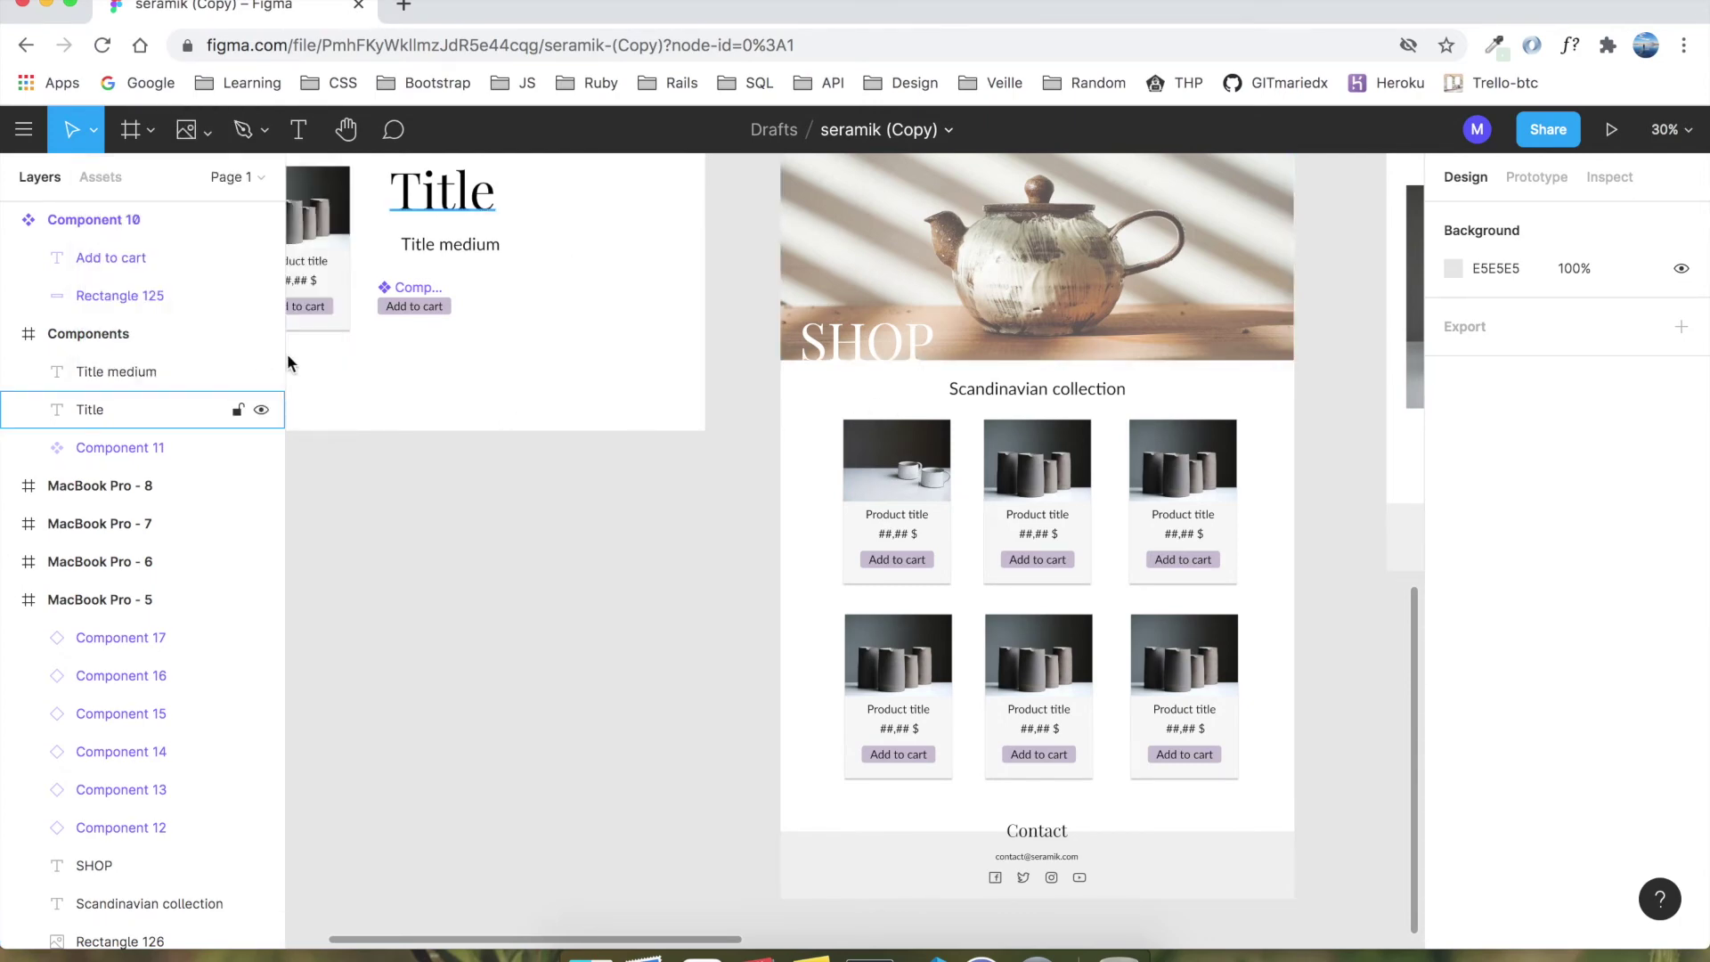
{"action": "left_click", "coordinate": [574, 227]}
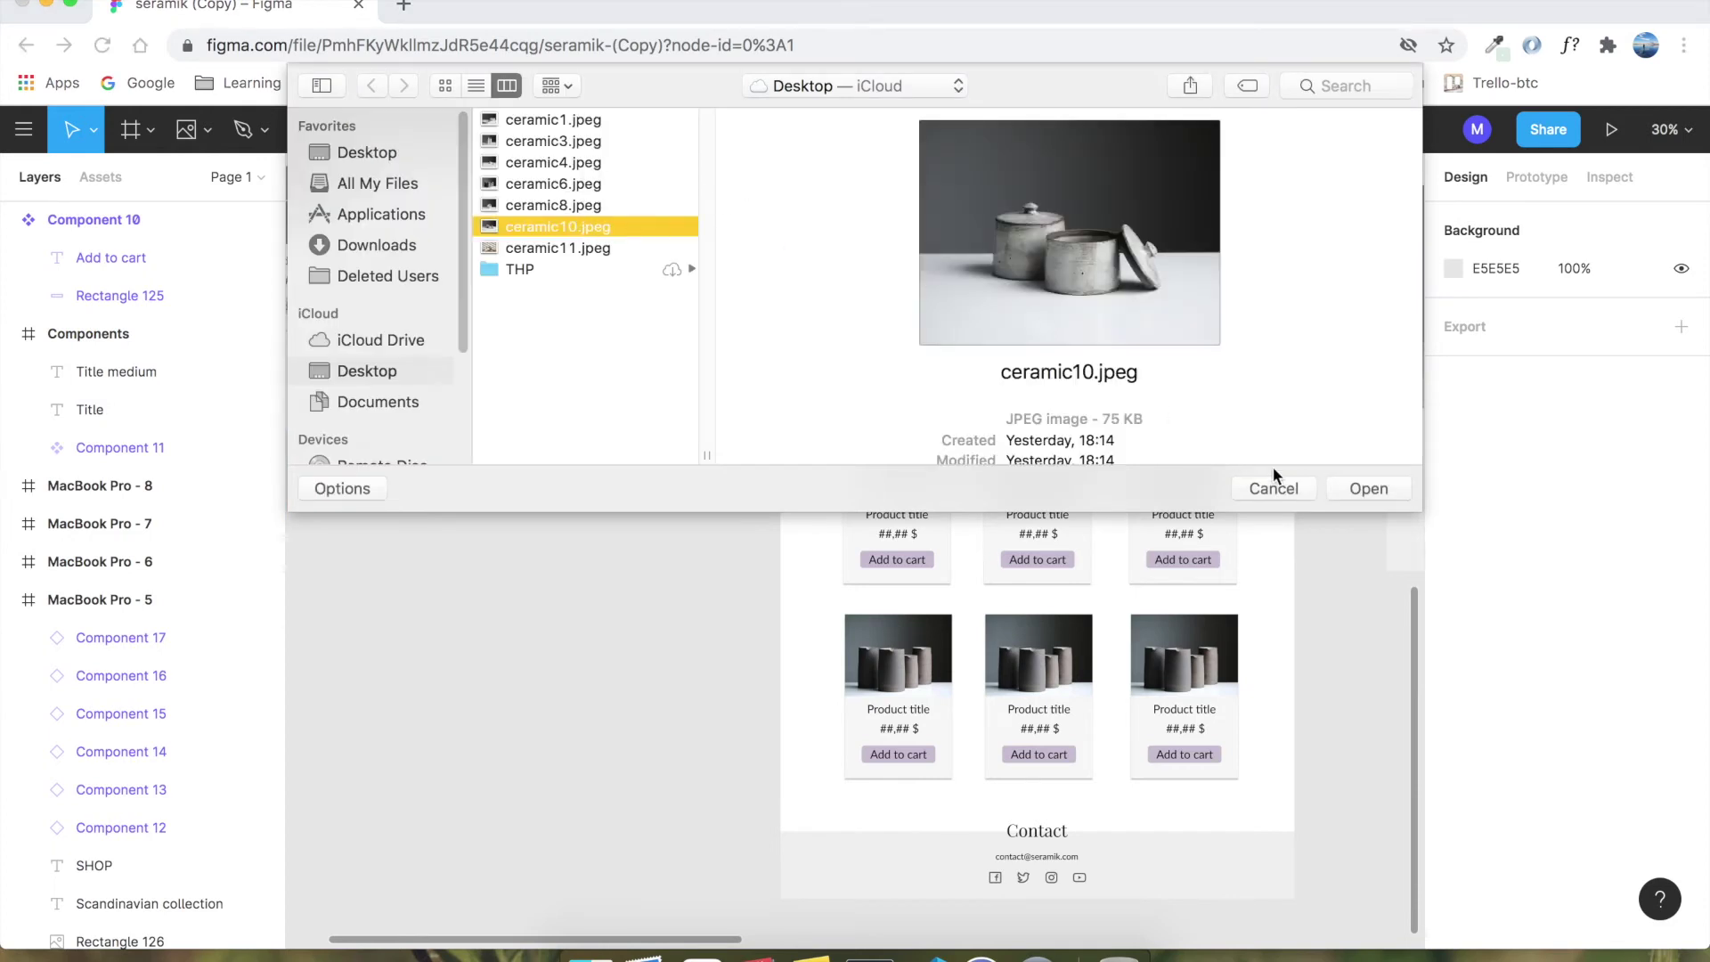
{"action": "left_click", "coordinate": [1349, 488]}
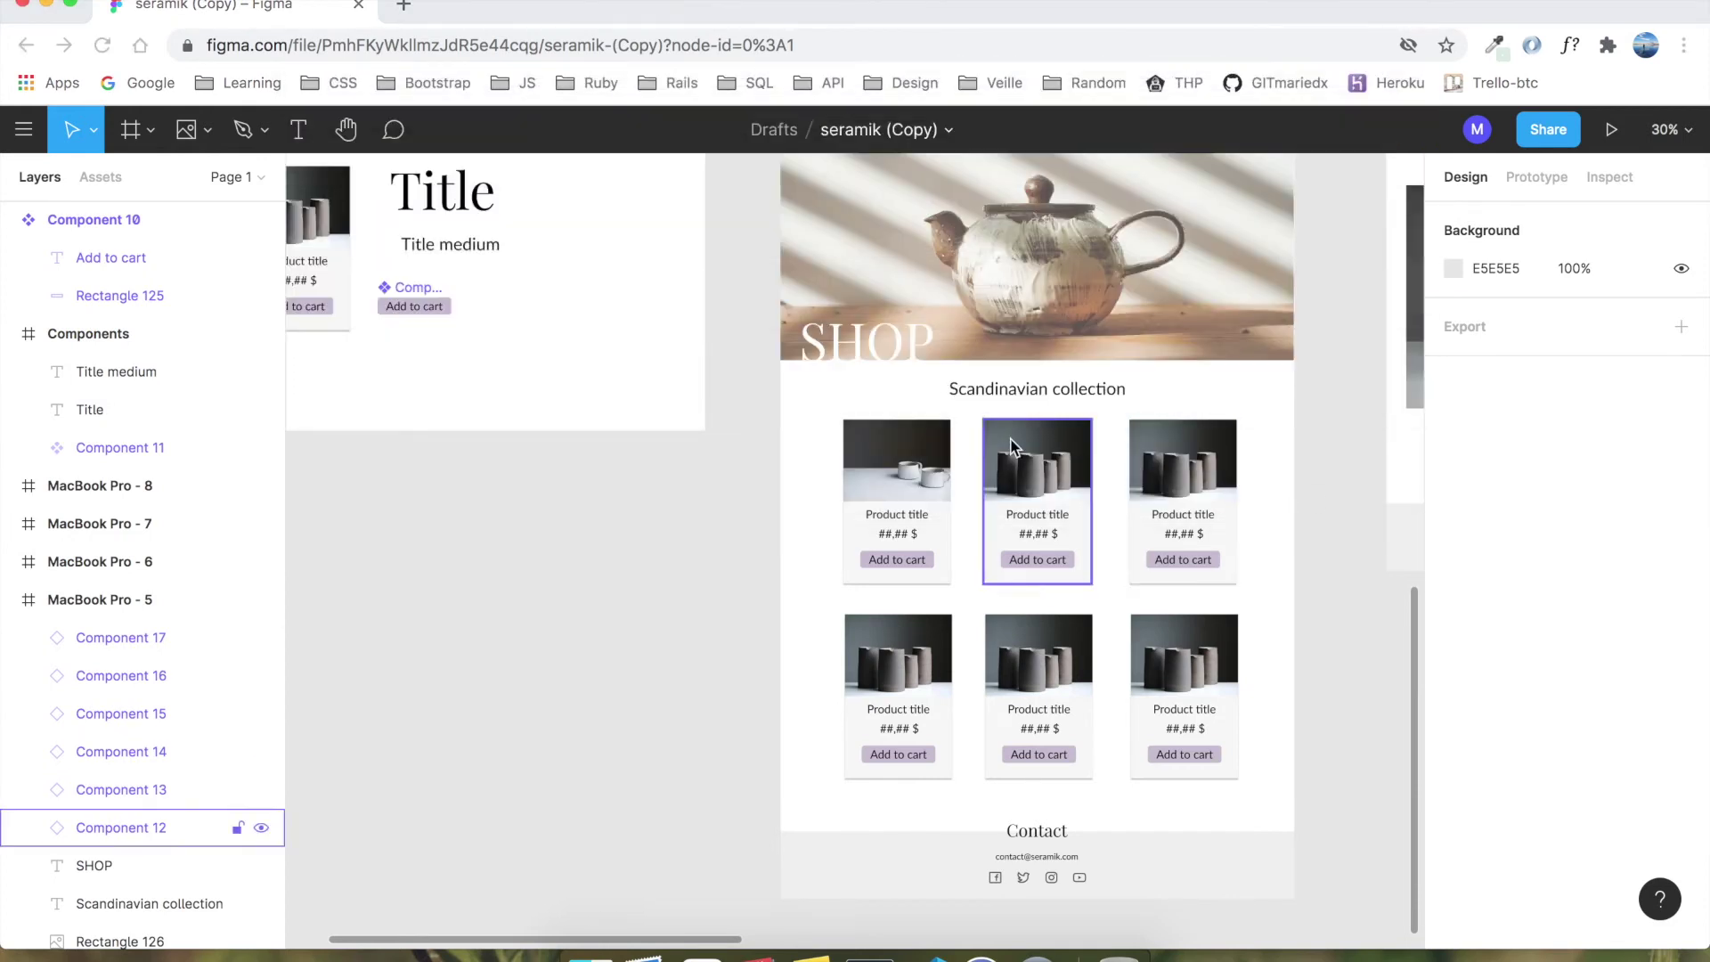
{"action": "left_click", "coordinate": [883, 651]}
Step: Place ceramic3.jpeg as the image of the third product card in the upper row
{"action": "left_click", "coordinate": [206, 143]}
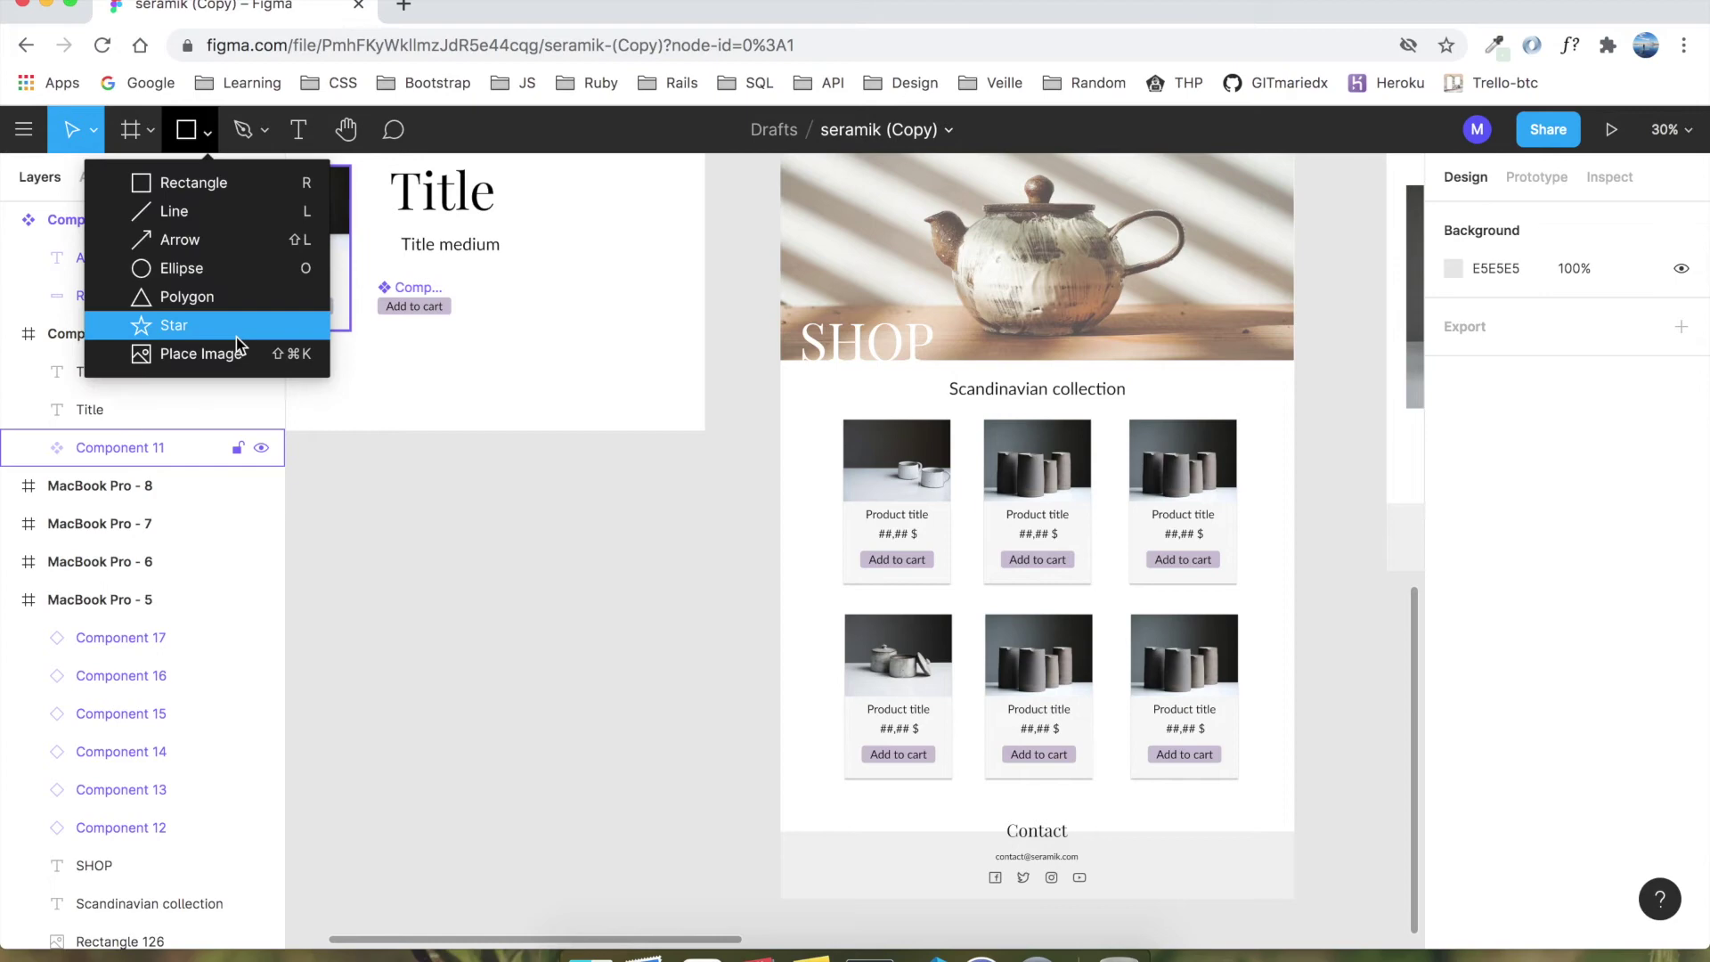
{"action": "left_click", "coordinate": [243, 356]}
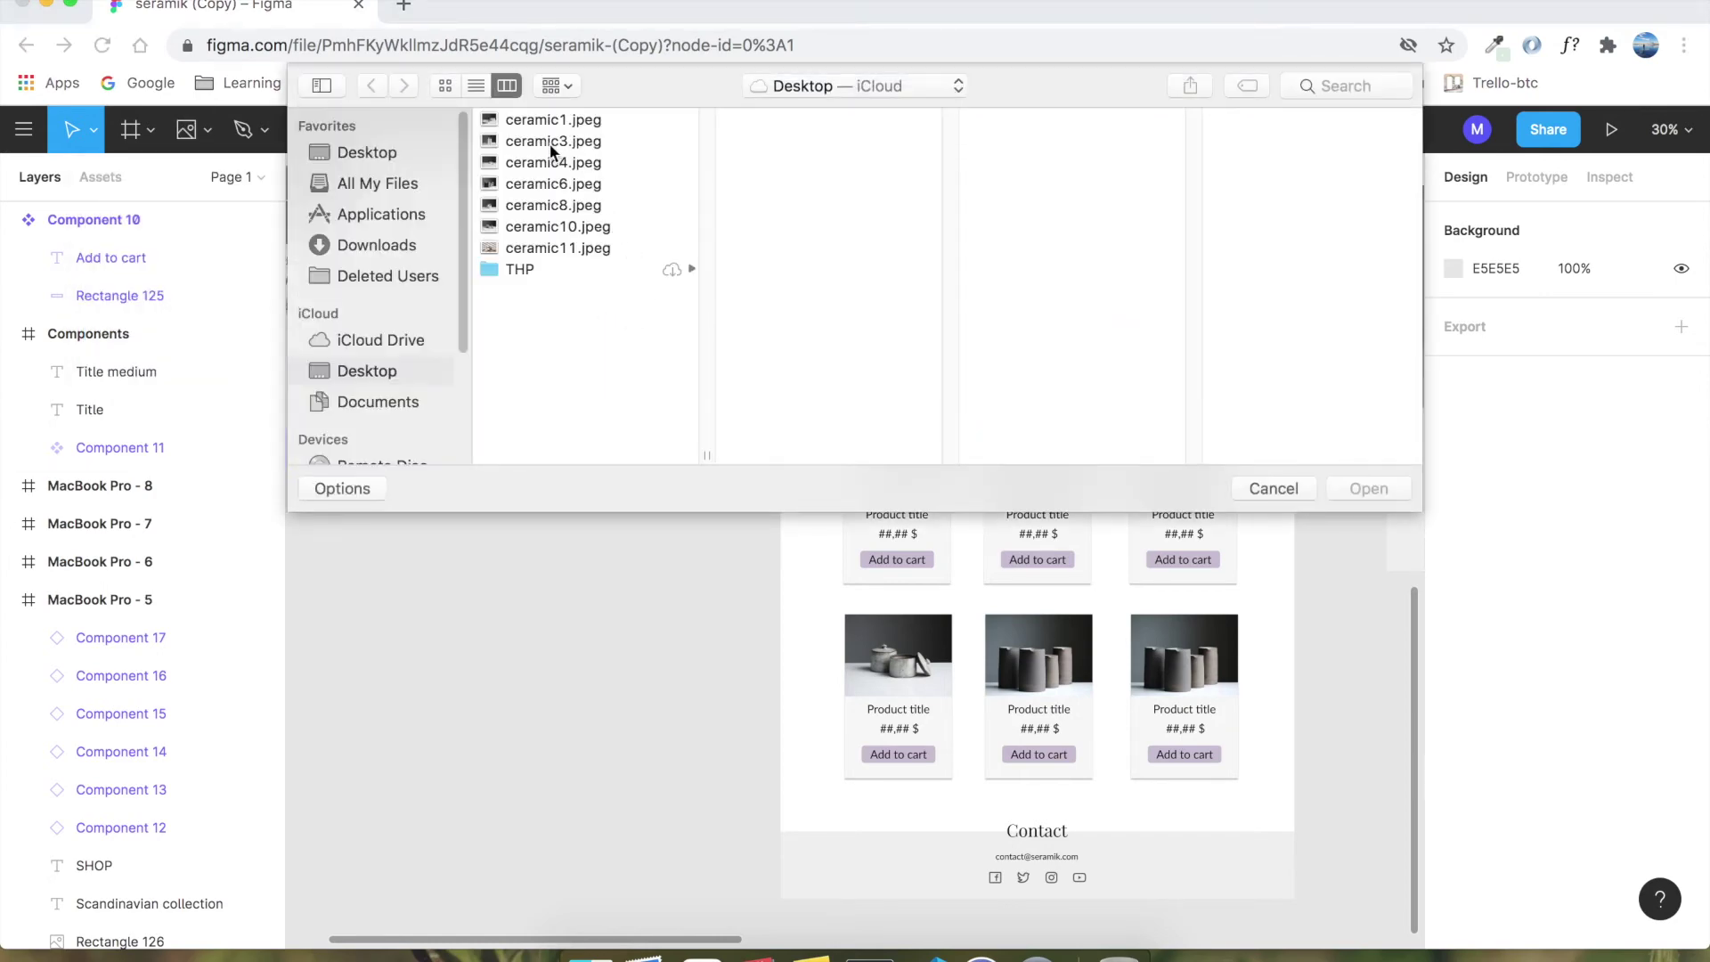
{"action": "left_click", "coordinate": [499, 142]}
{"action": "left_click", "coordinate": [1372, 486]}
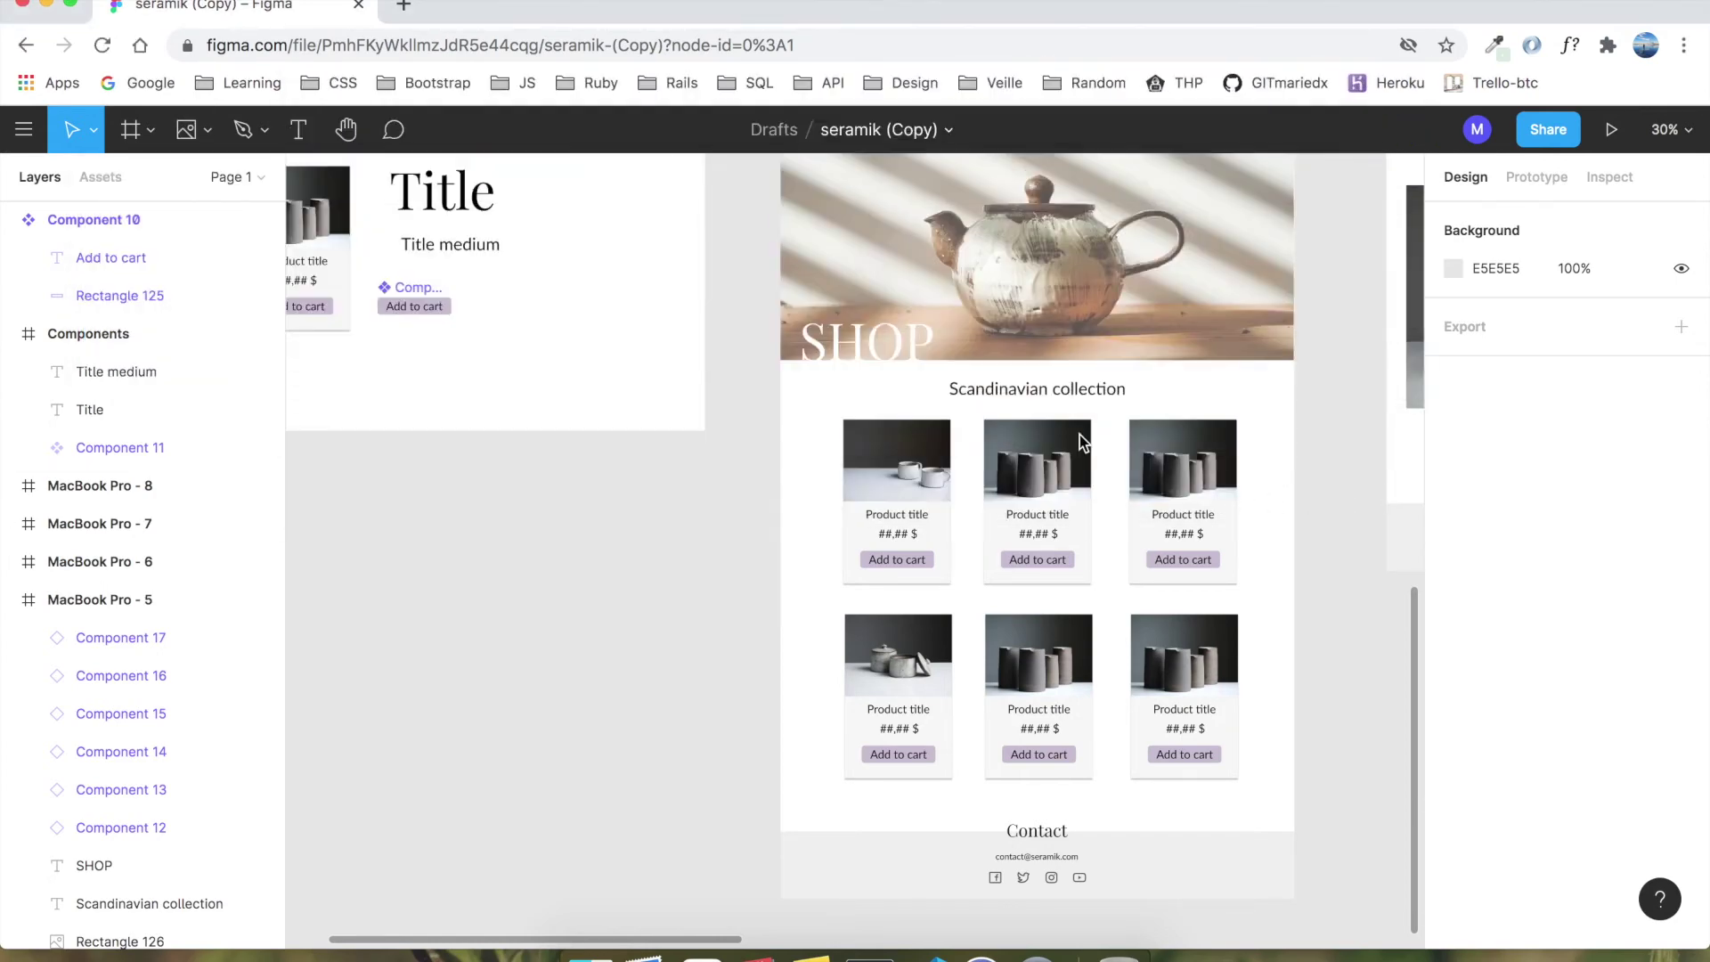
{"action": "left_click", "coordinate": [1180, 463]}
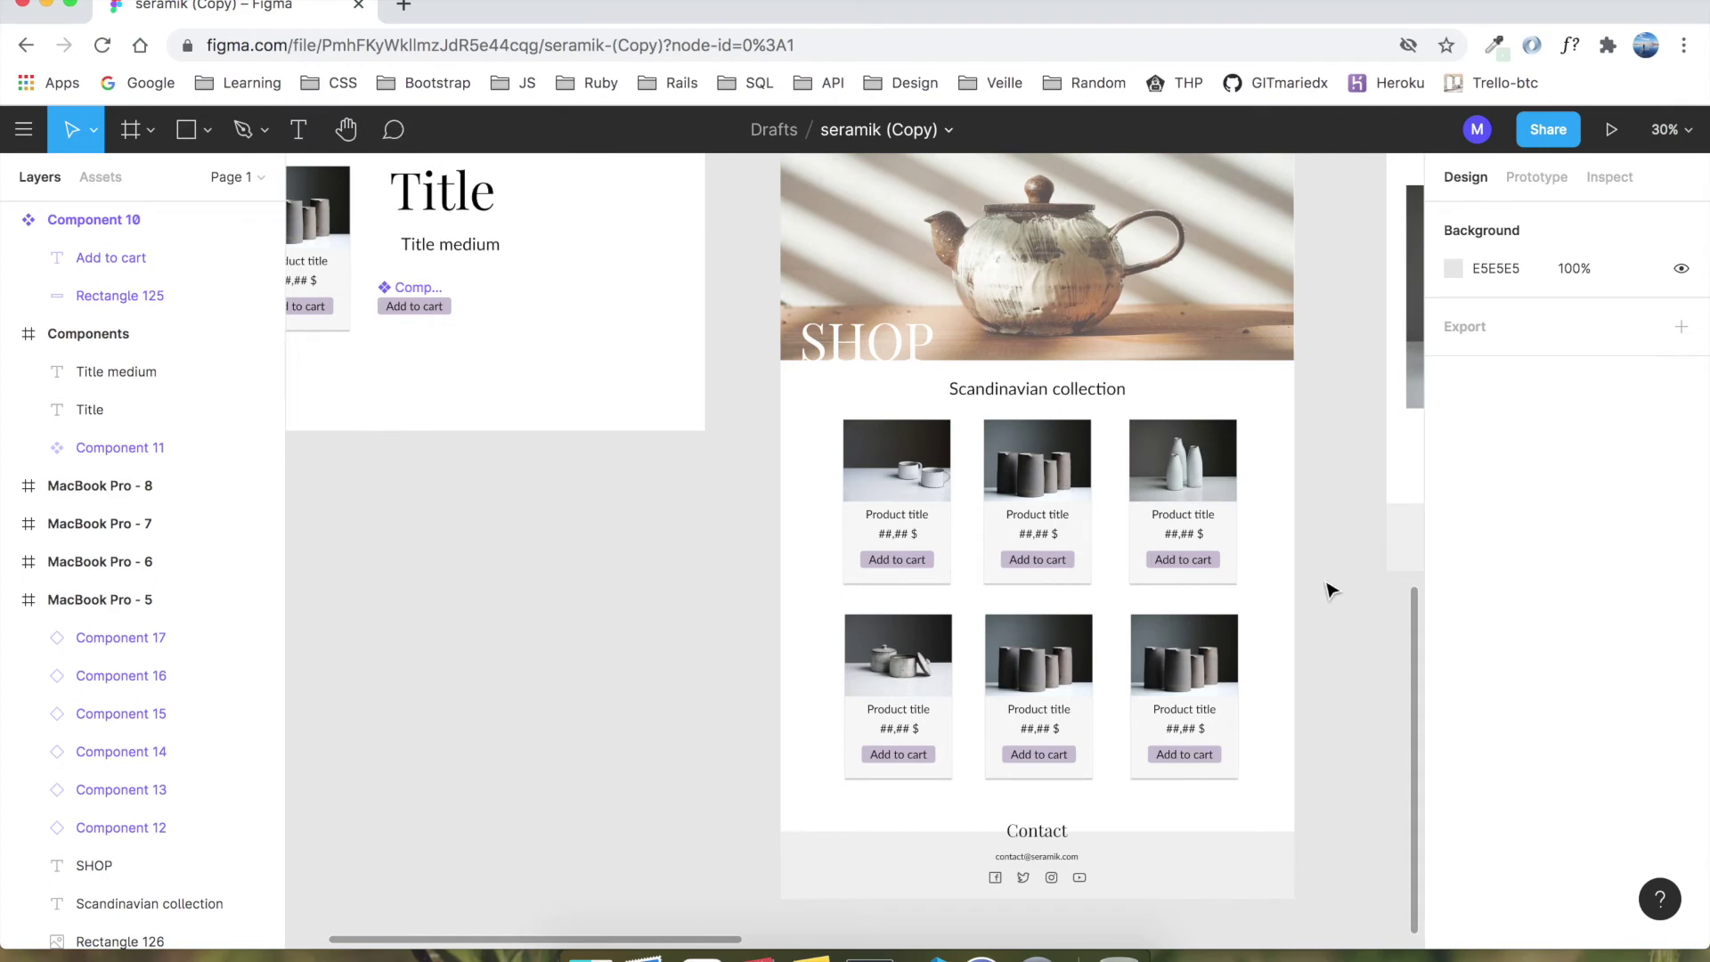
Step: Change the title of the upper row's third product card to "Bottle"
{"action": "scroll", "coordinate": [1330, 591], "scroll_direction": "right", "scroll_amount": 3}
{"action": "scroll", "coordinate": [1119, 565], "scroll_direction": "right", "scroll_amount": 5}
{"action": "scroll", "coordinate": [712, 543], "scroll_direction": "left", "scroll_amount": 1}
{"action": "double_click", "coordinate": [859, 556]}
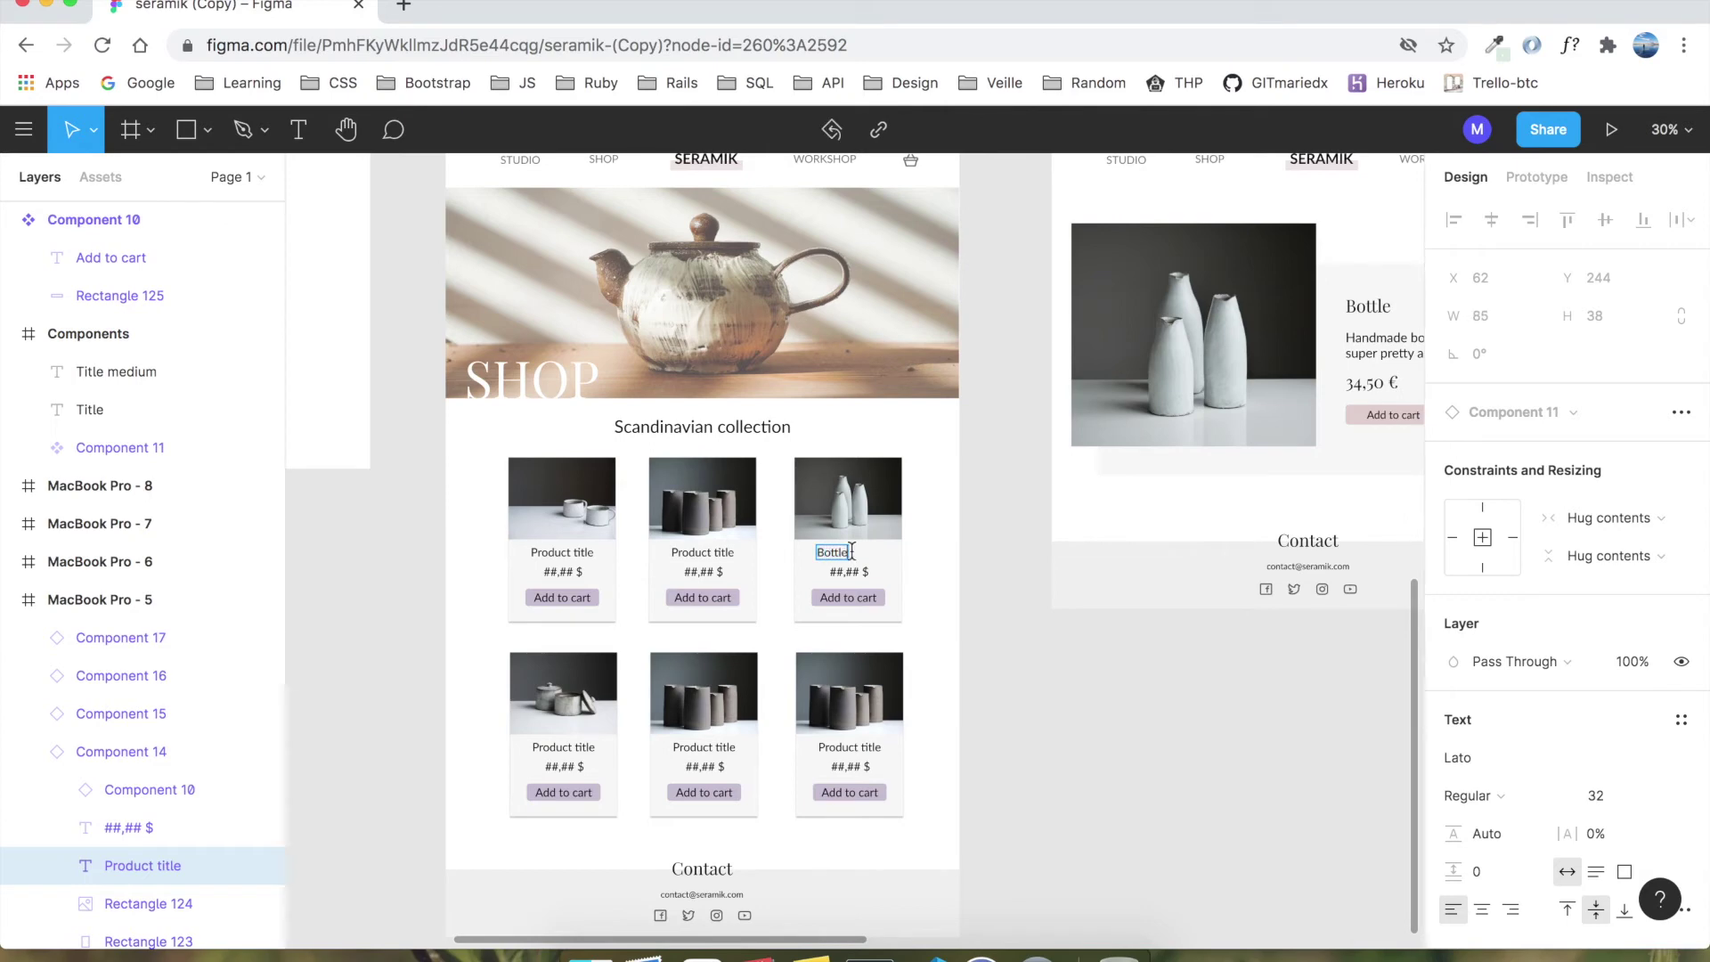
{"action": "left_click_drag", "start_coordinate": [845, 556], "coordinate": [852, 560]}
{"action": "key", "text": "super+z"}
{"action": "left_click", "coordinate": [989, 614]}
Step: Select the "Bottle" title inside its product card and go to its main component
{"action": "left_click", "coordinate": [843, 563]}
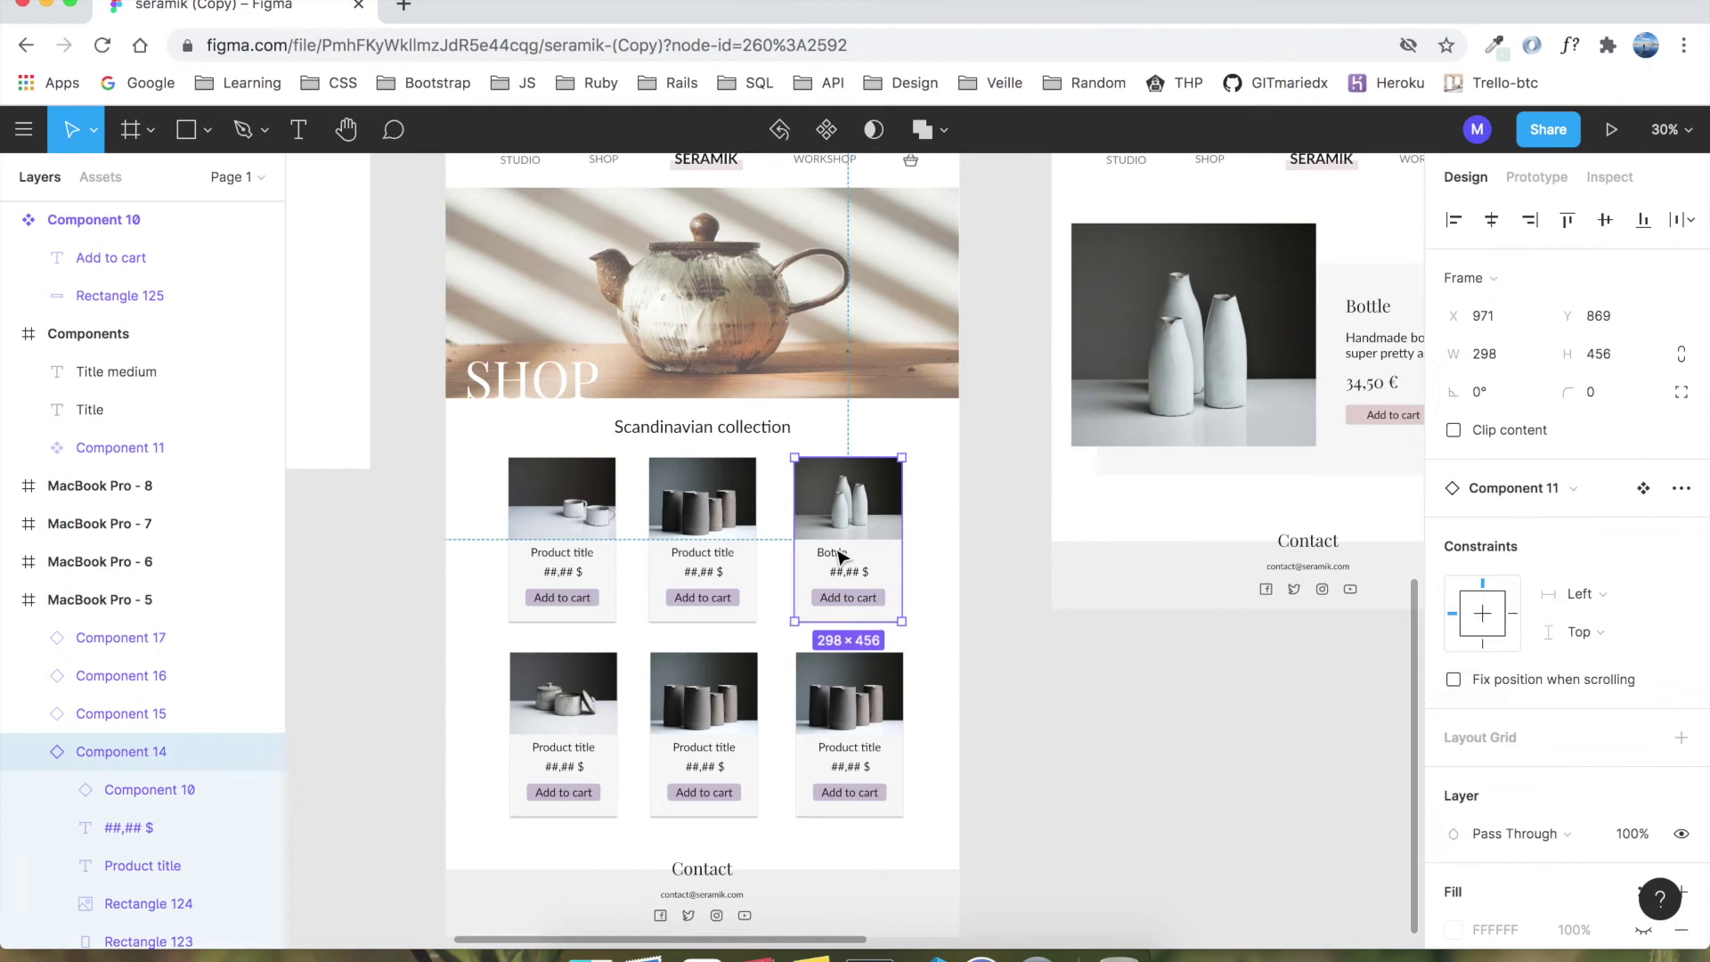
{"action": "double_click", "coordinate": [838, 561]}
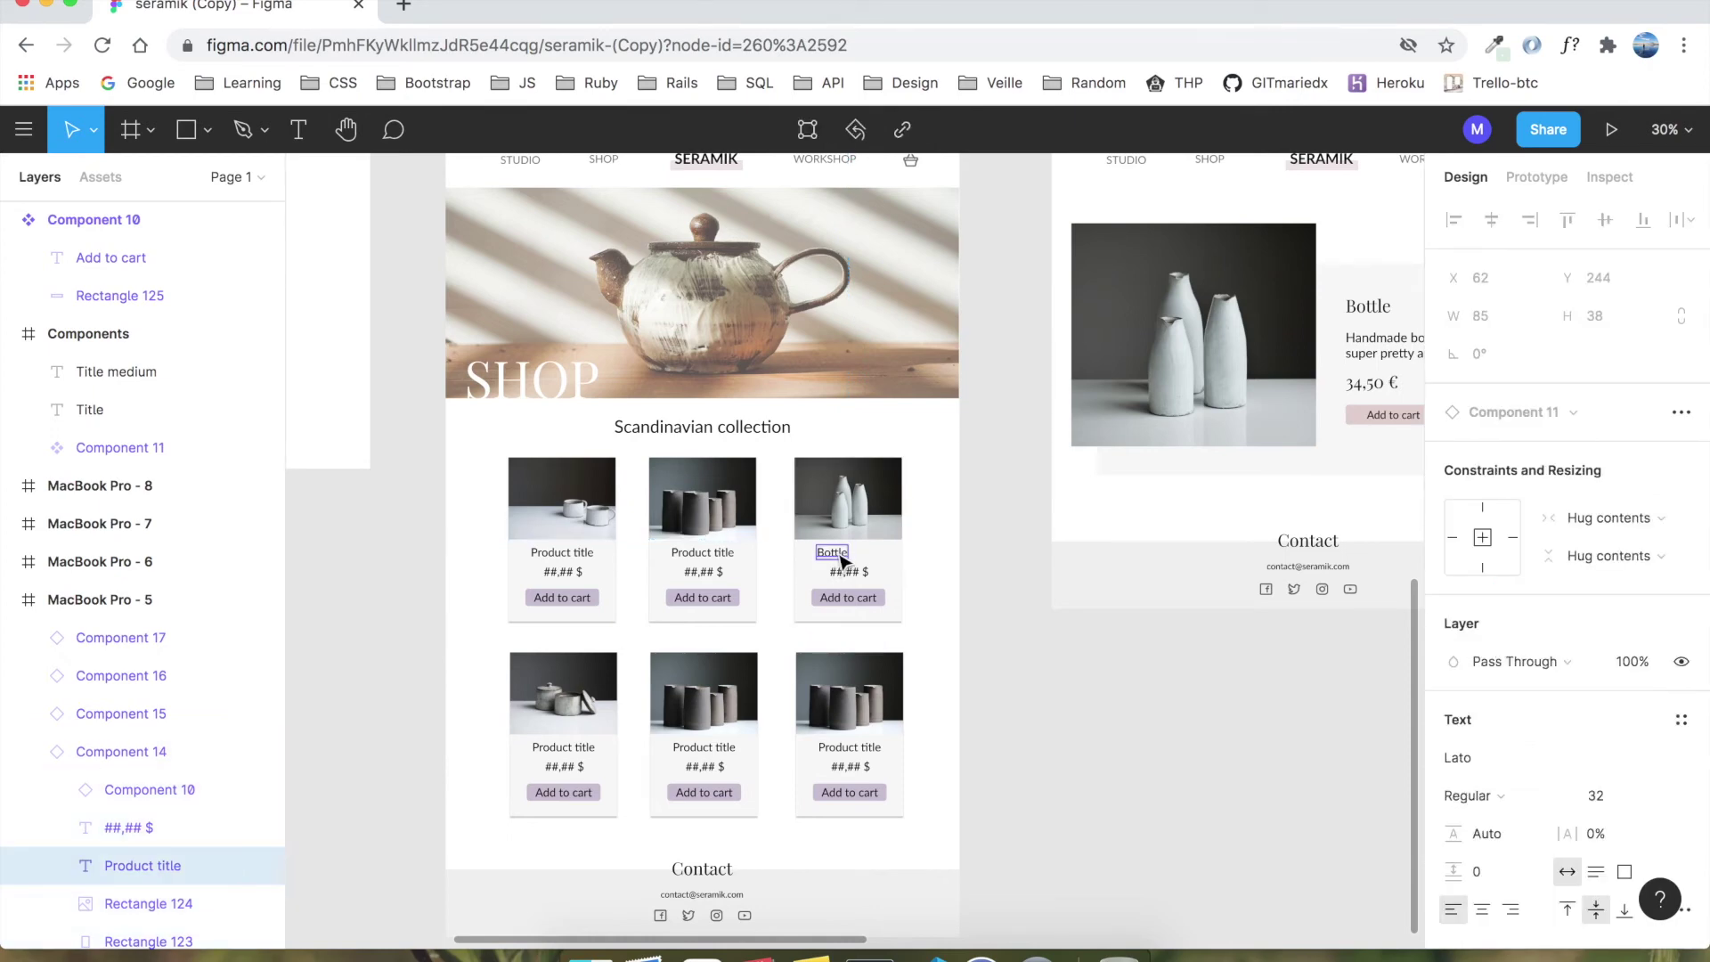
{"action": "key", "text": "Escape"}
{"action": "double_click", "coordinate": [841, 559]}
{"action": "scroll", "coordinate": [937, 595], "scroll_direction": "up", "scroll_amount": 5}
{"action": "right_click", "coordinate": [651, 489]}
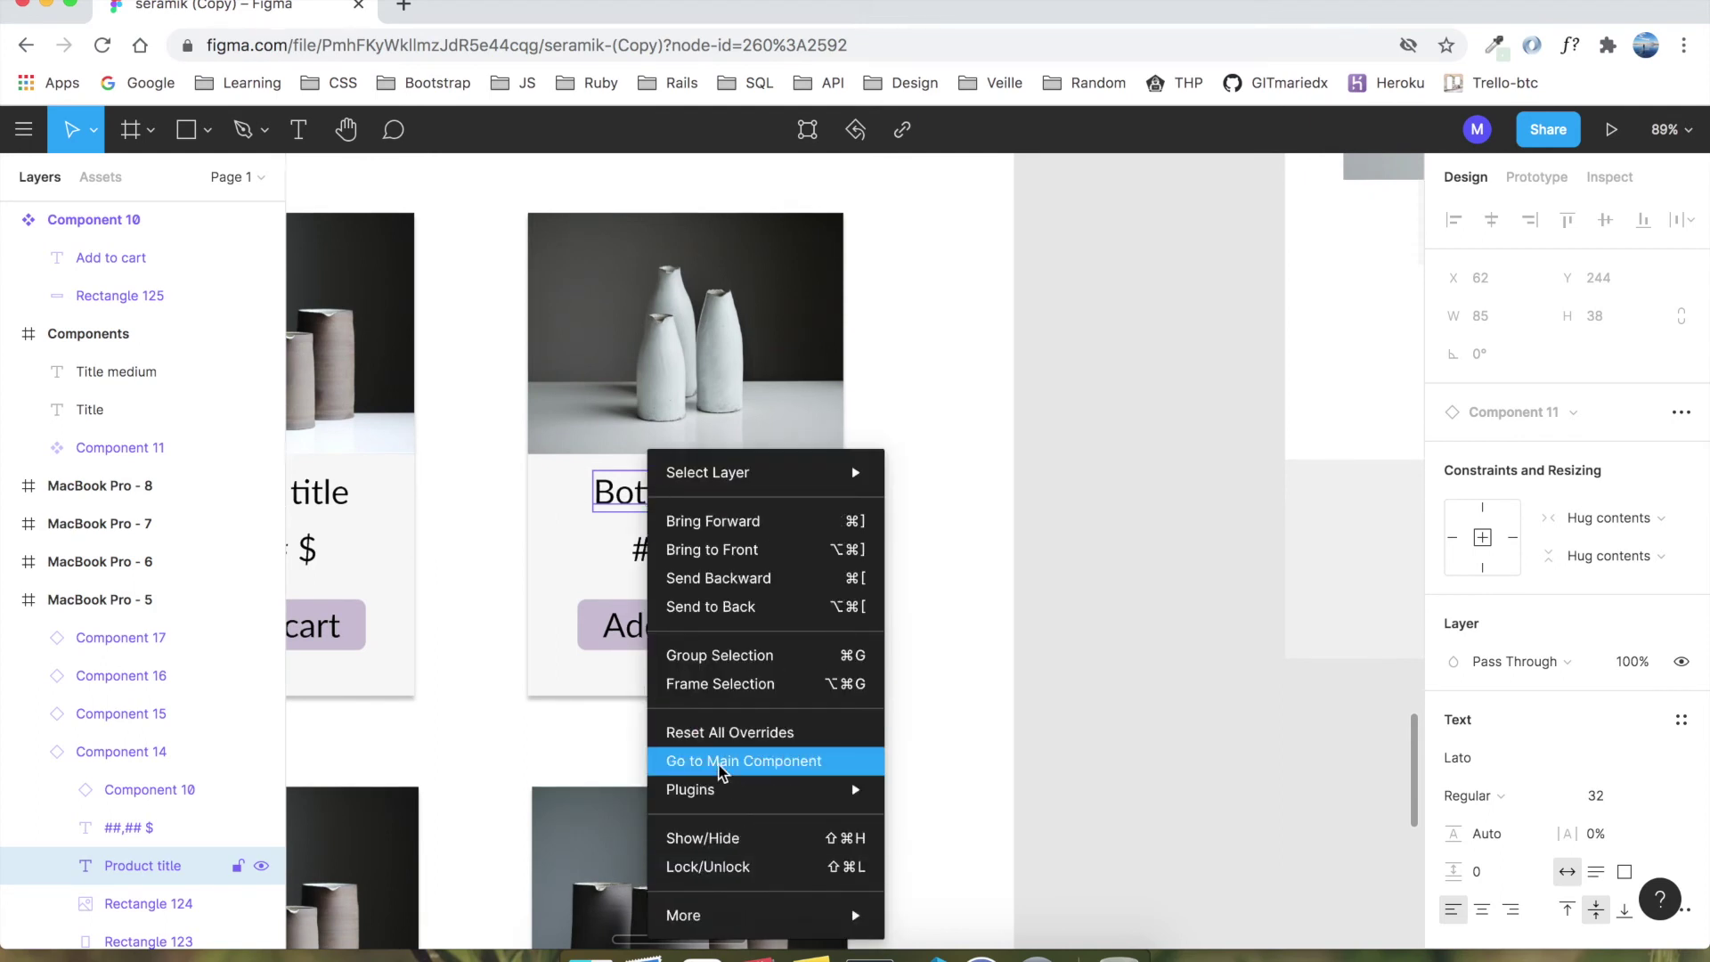
{"action": "left_click", "coordinate": [719, 770]}
Step: Centre-align the "Product title" text in the main product card component, then return to the shop page's product grid
{"action": "double_click", "coordinate": [848, 607]}
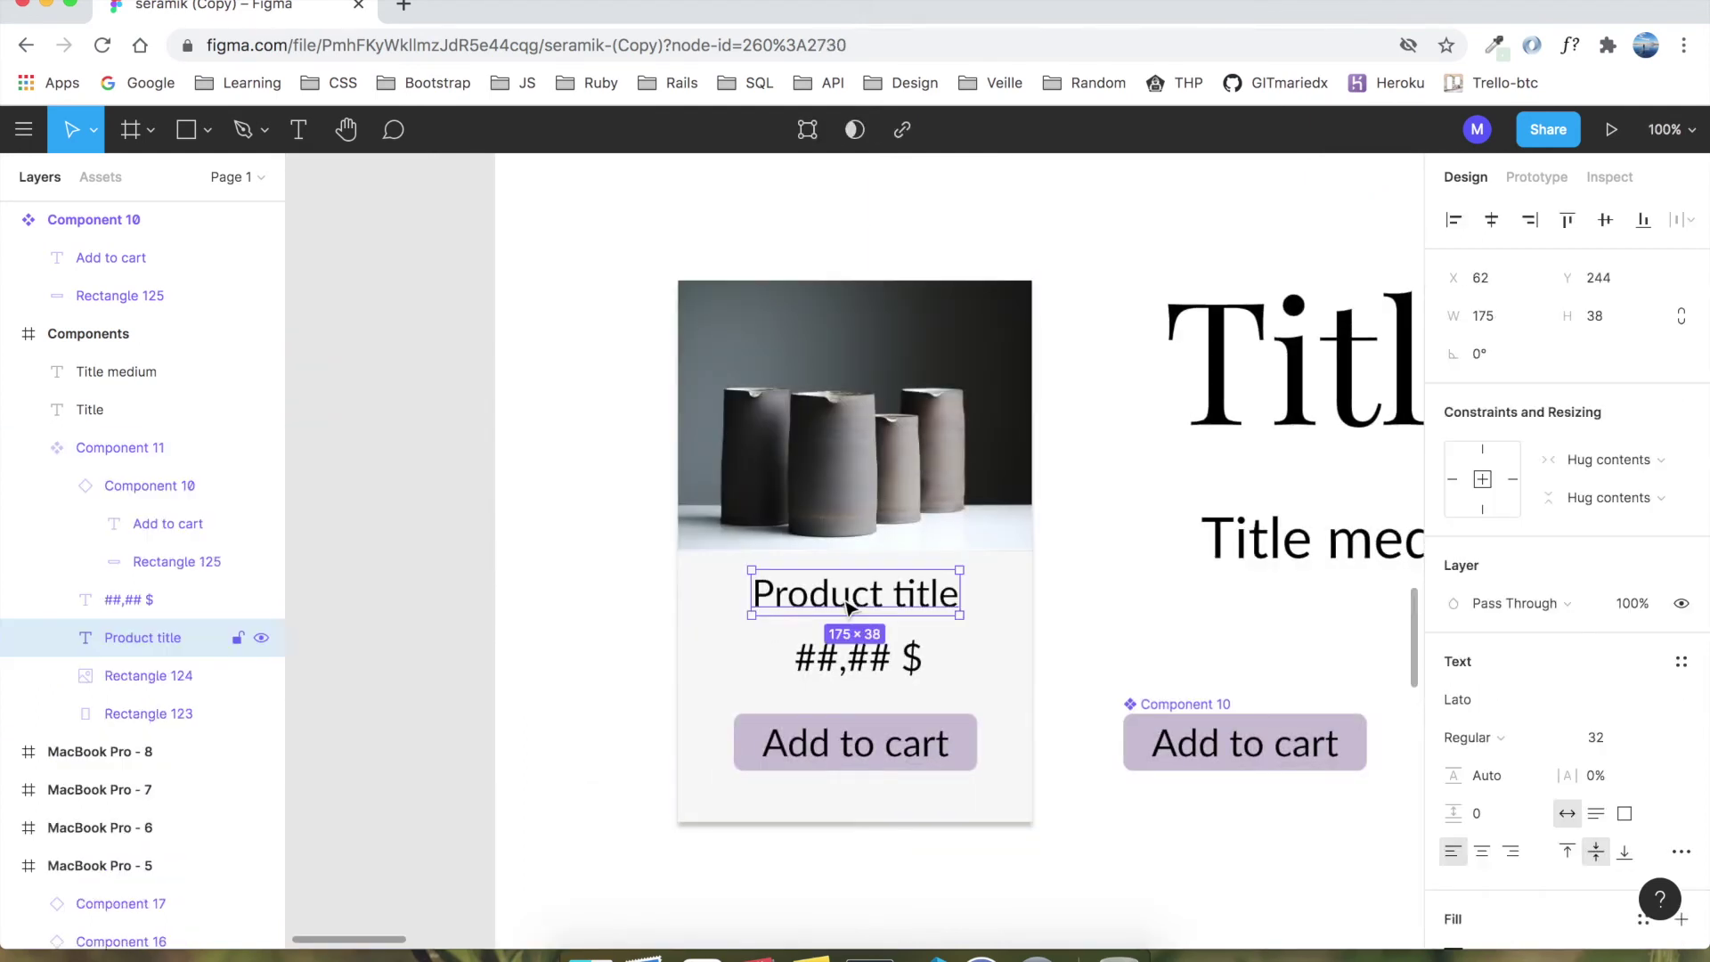
{"action": "left_click", "coordinate": [1483, 853]}
{"action": "scroll", "coordinate": [989, 615], "scroll_direction": "down", "scroll_amount": 2}
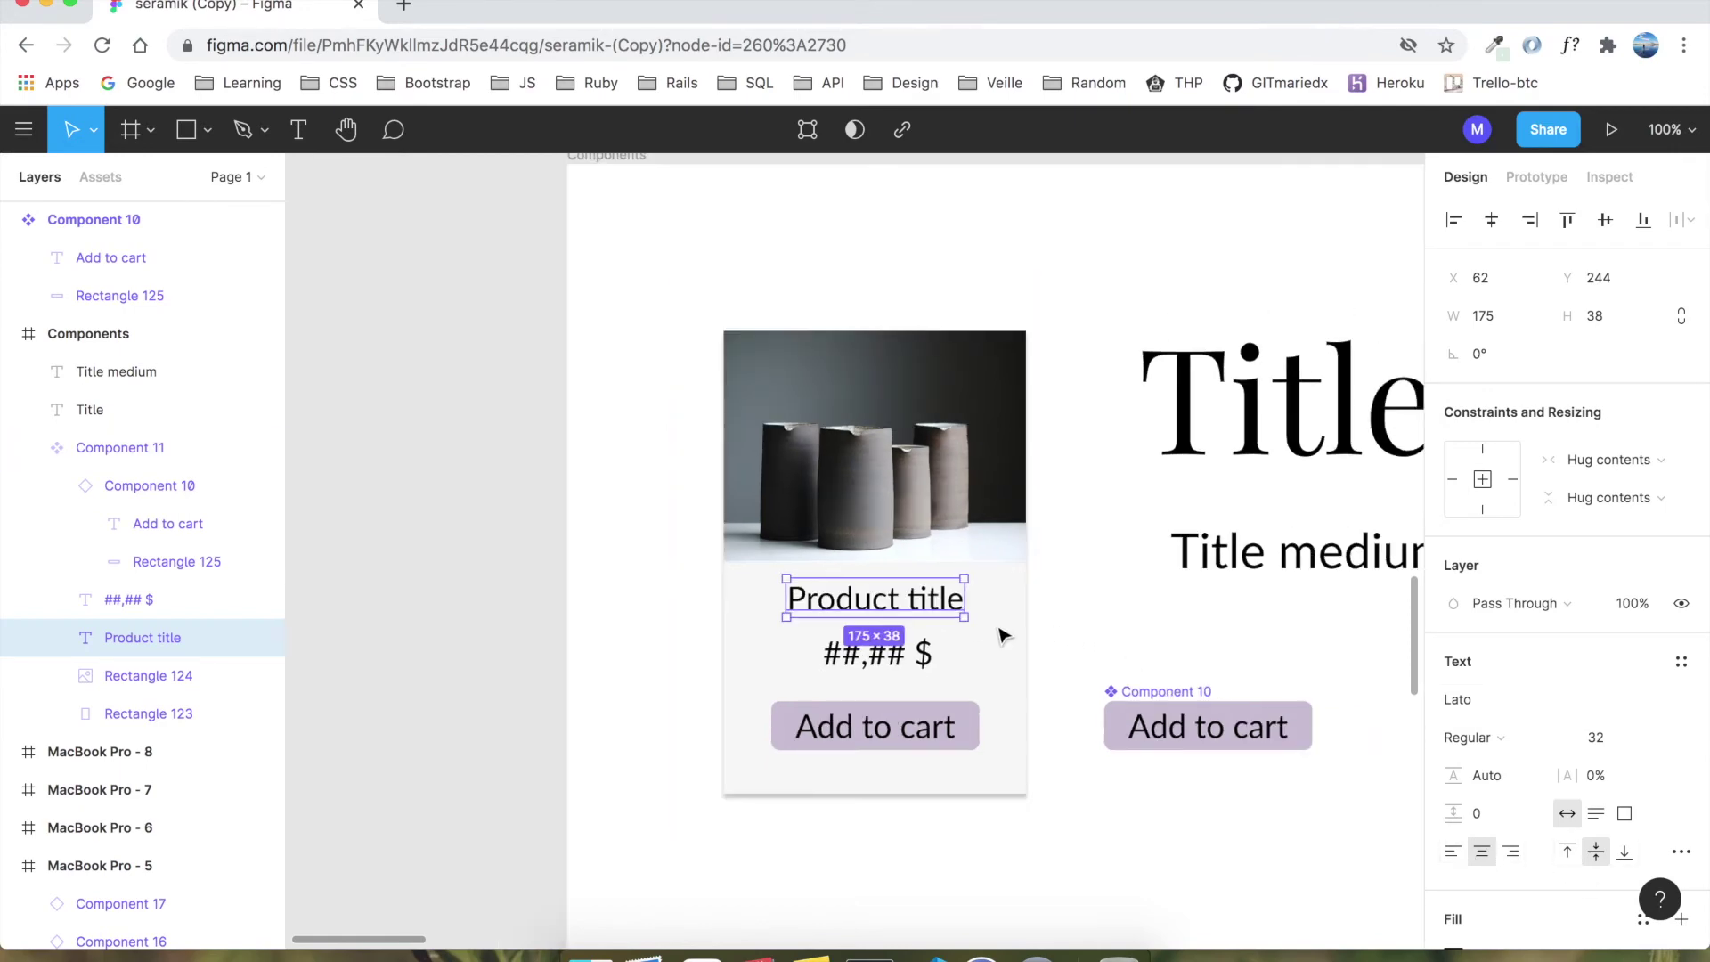
{"action": "scroll", "coordinate": [998, 628], "scroll_direction": "right", "scroll_amount": 10}
{"action": "scroll", "coordinate": [1000, 632], "scroll_direction": "right", "scroll_amount": 8}
{"action": "scroll", "coordinate": [999, 632], "scroll_direction": "down", "scroll_amount": 6}
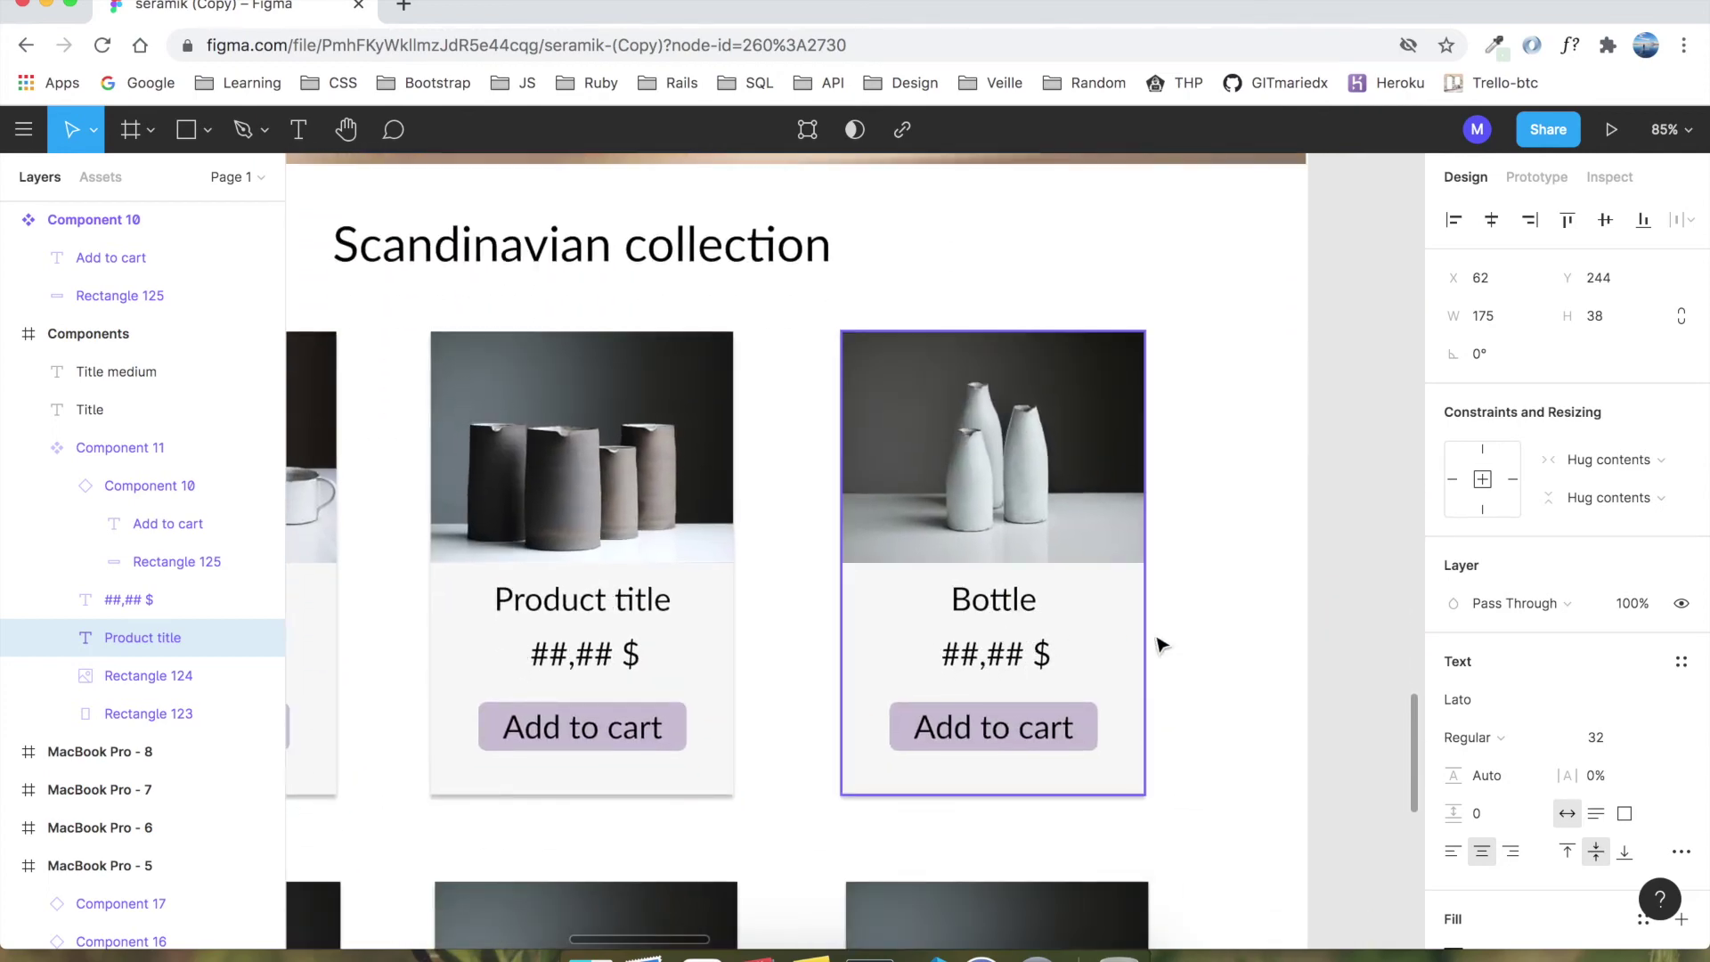
{"action": "left_click", "coordinate": [1241, 623]}
Step: Examine the Add to cart button on MacBook Pro - 6 and compare the rebuilt frames with the original ones
{"action": "scroll", "coordinate": [1242, 625], "scroll_direction": "down", "scroll_amount": 3}
{"action": "scroll", "coordinate": [1245, 633], "scroll_direction": "down", "scroll_amount": 5}
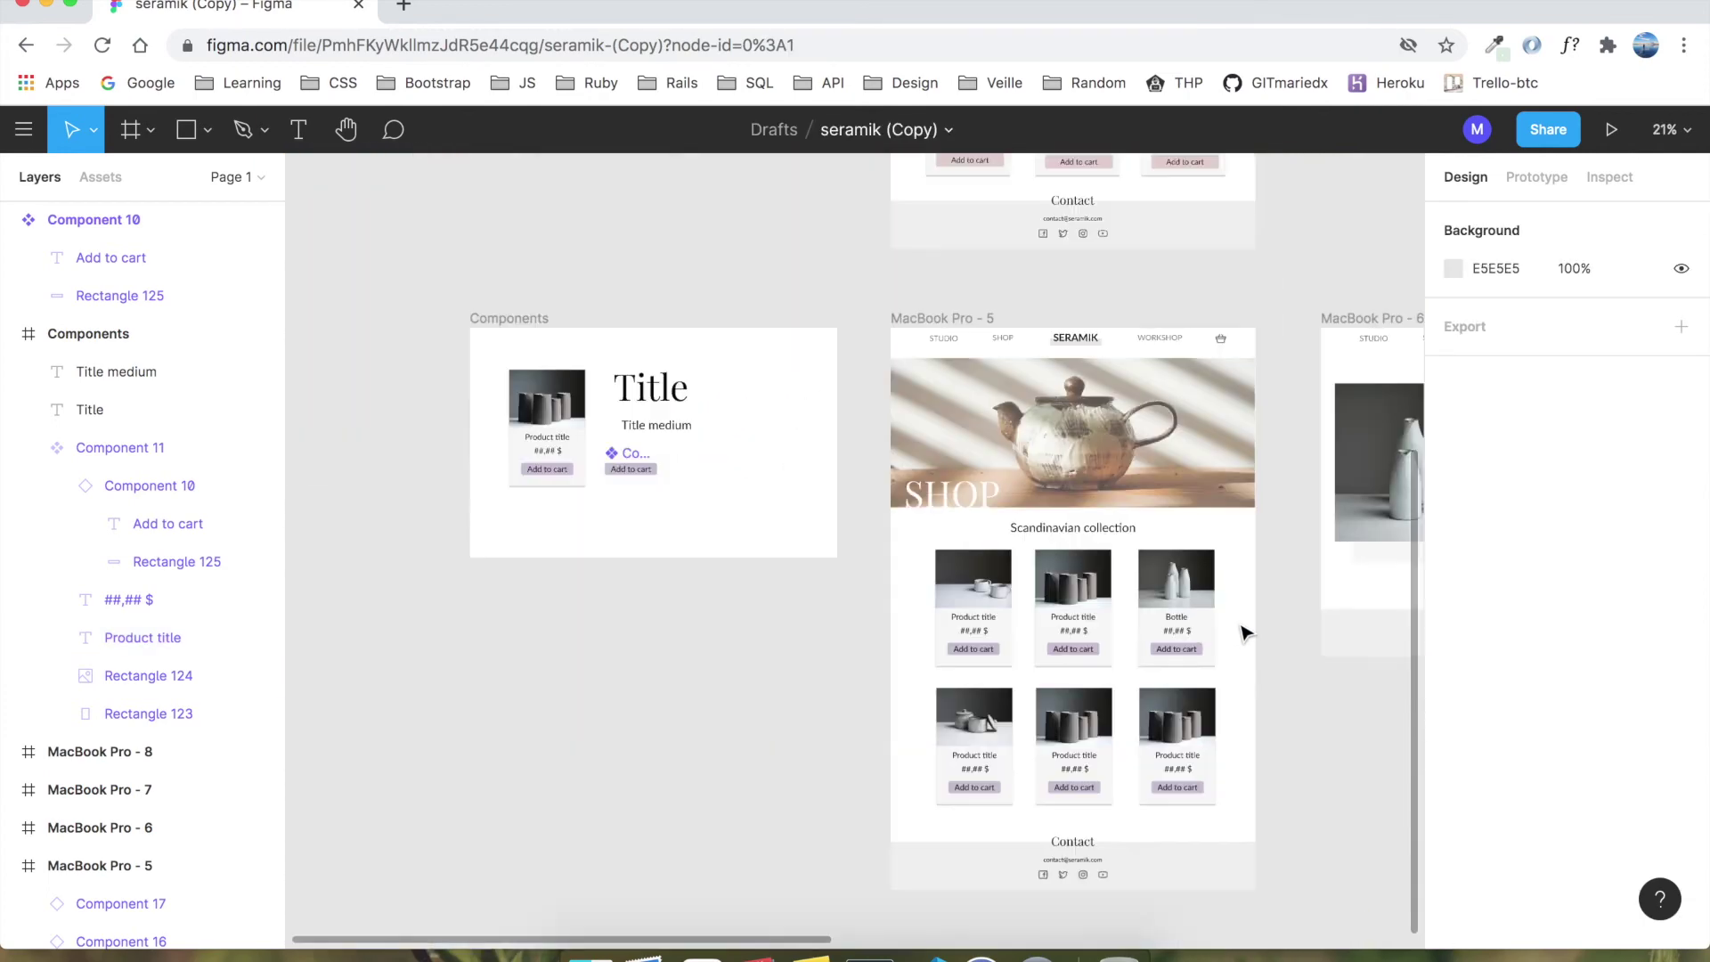
{"action": "scroll", "coordinate": [1238, 633], "scroll_direction": "right", "scroll_amount": 8}
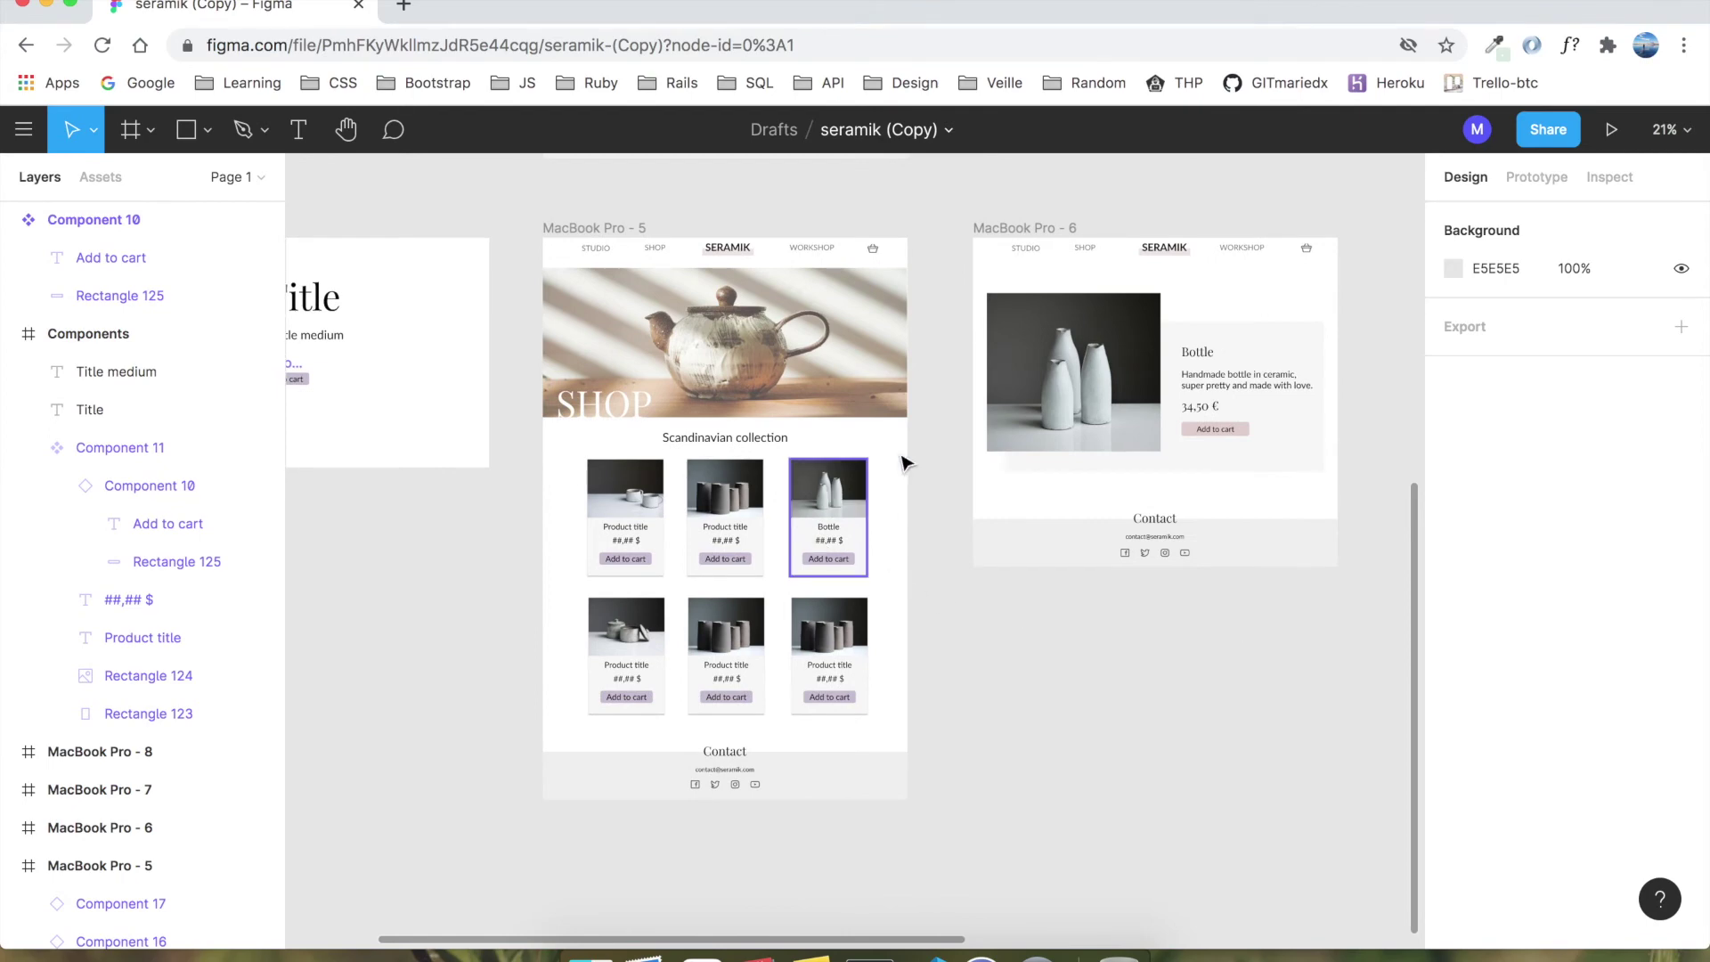
{"action": "scroll", "coordinate": [1226, 434], "scroll_direction": "left", "scroll_amount": 1}
{"action": "left_click", "coordinate": [1226, 434]}
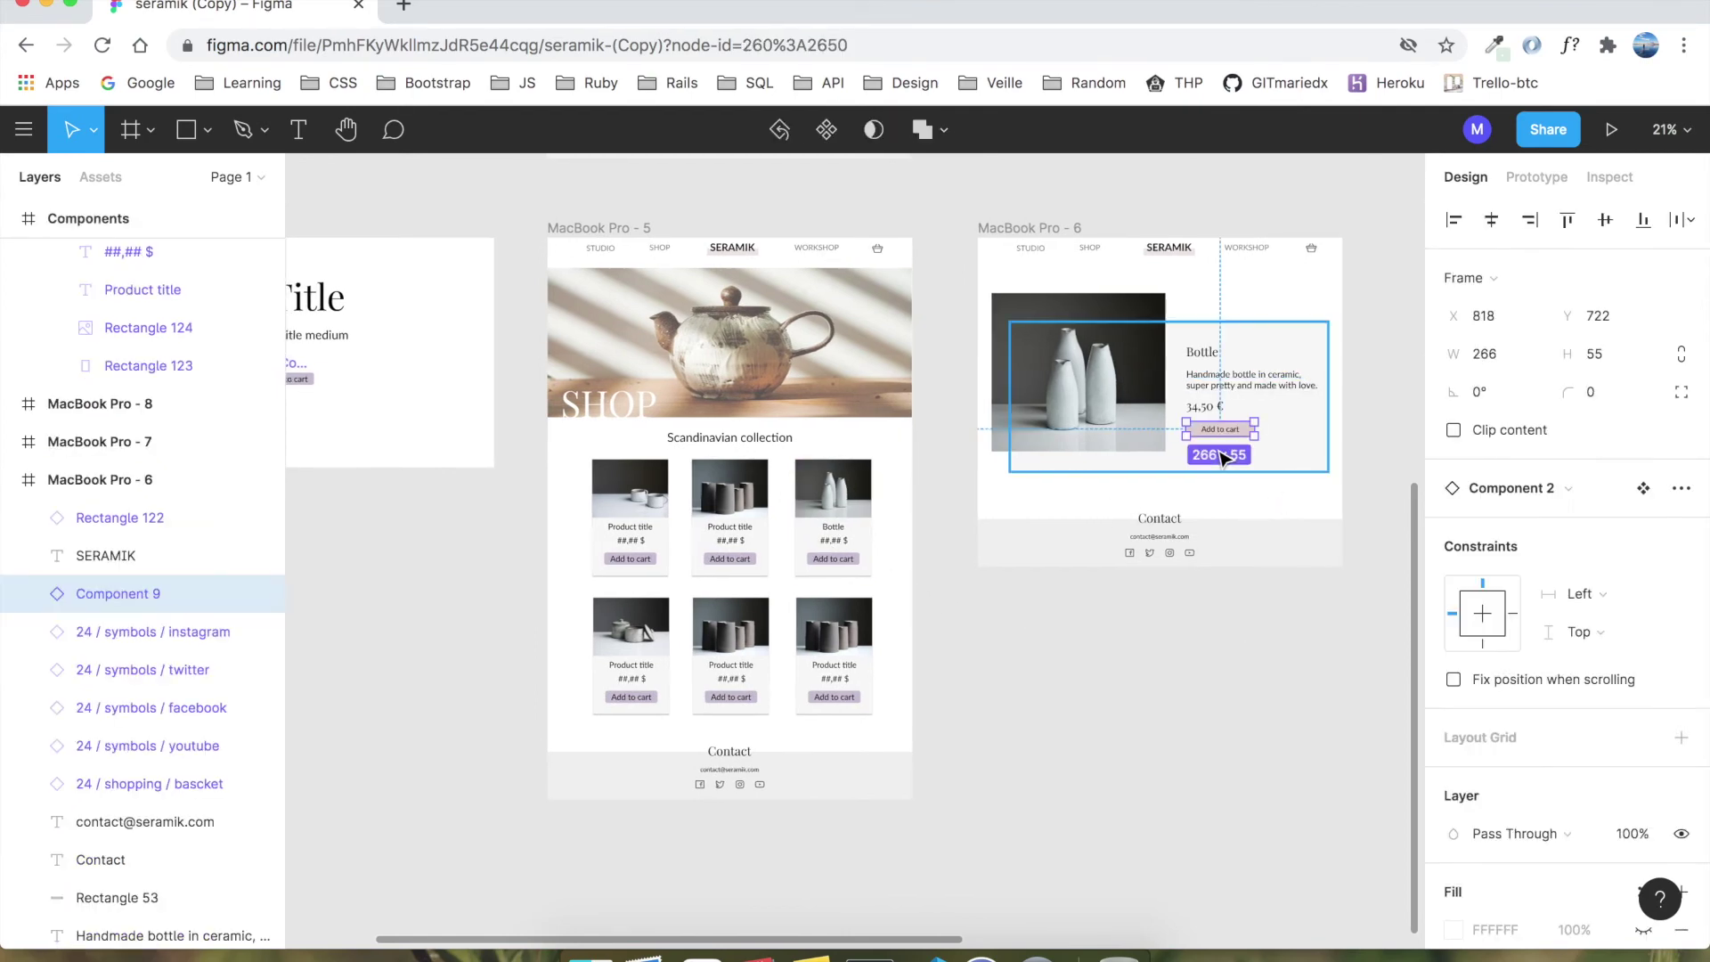
{"action": "scroll", "coordinate": [1225, 433], "scroll_direction": "down", "scroll_amount": 5}
{"action": "scroll", "coordinate": [765, 323], "scroll_direction": "up", "scroll_amount": 3}
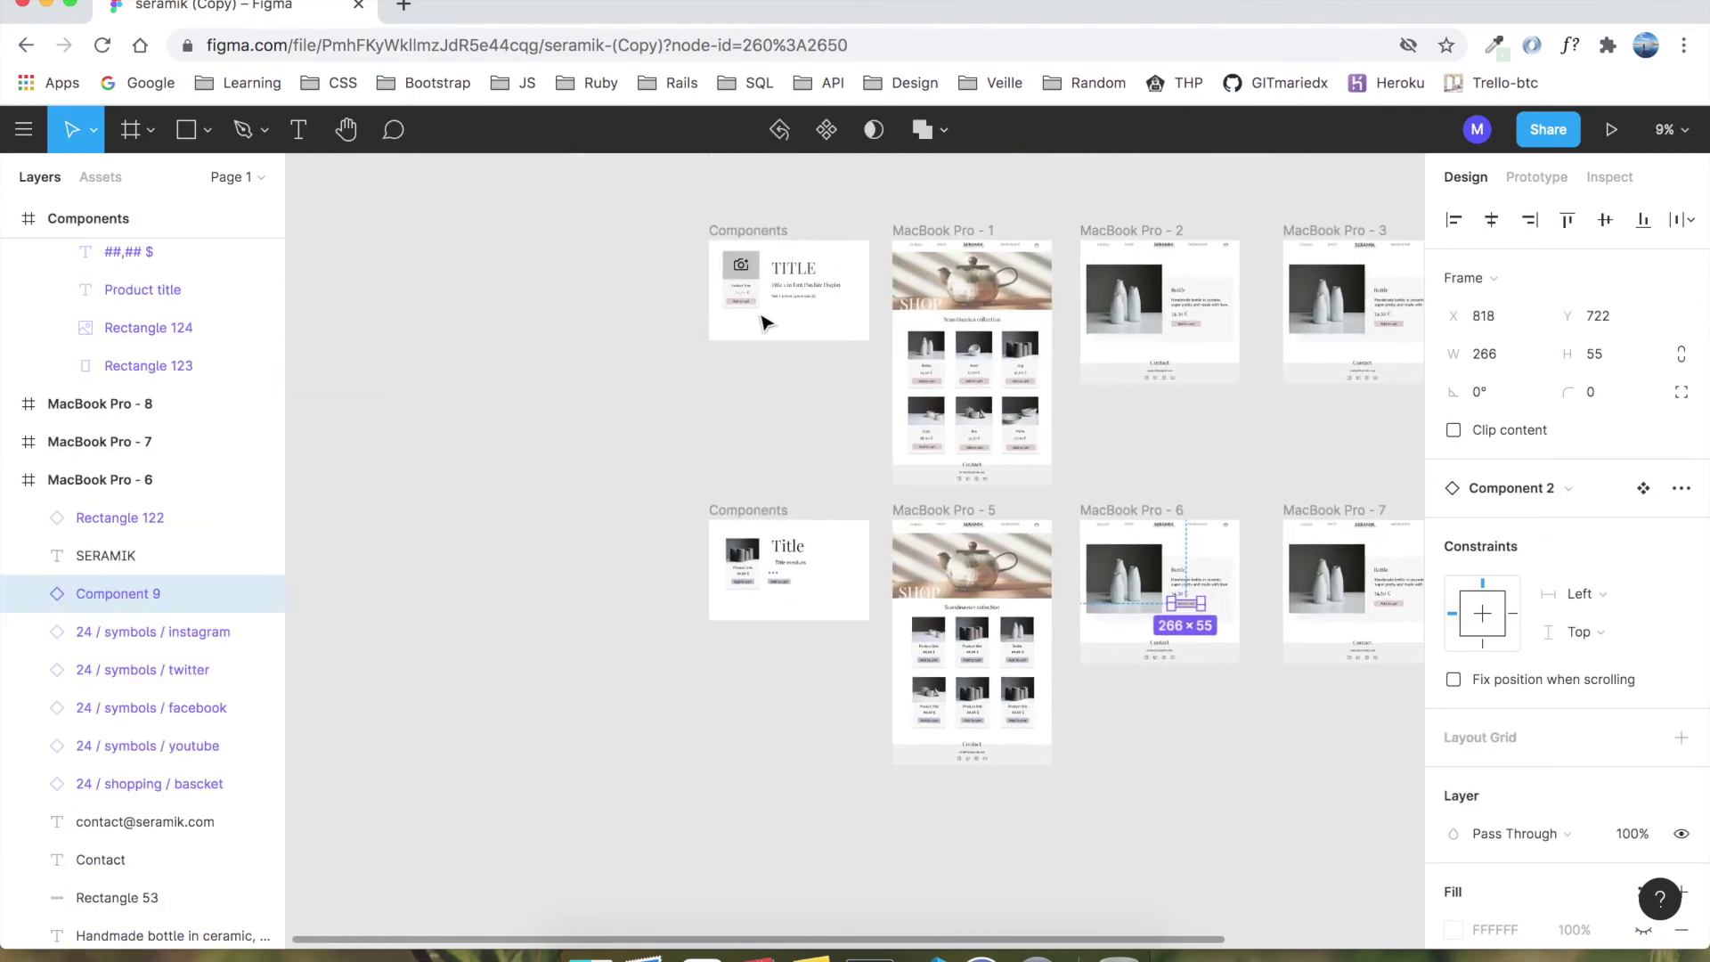
{"action": "scroll", "coordinate": [1327, 797], "scroll_direction": "down", "scroll_amount": 1}
{"action": "right_click", "coordinate": [1352, 793]}
{"action": "key", "text": "Escape"}
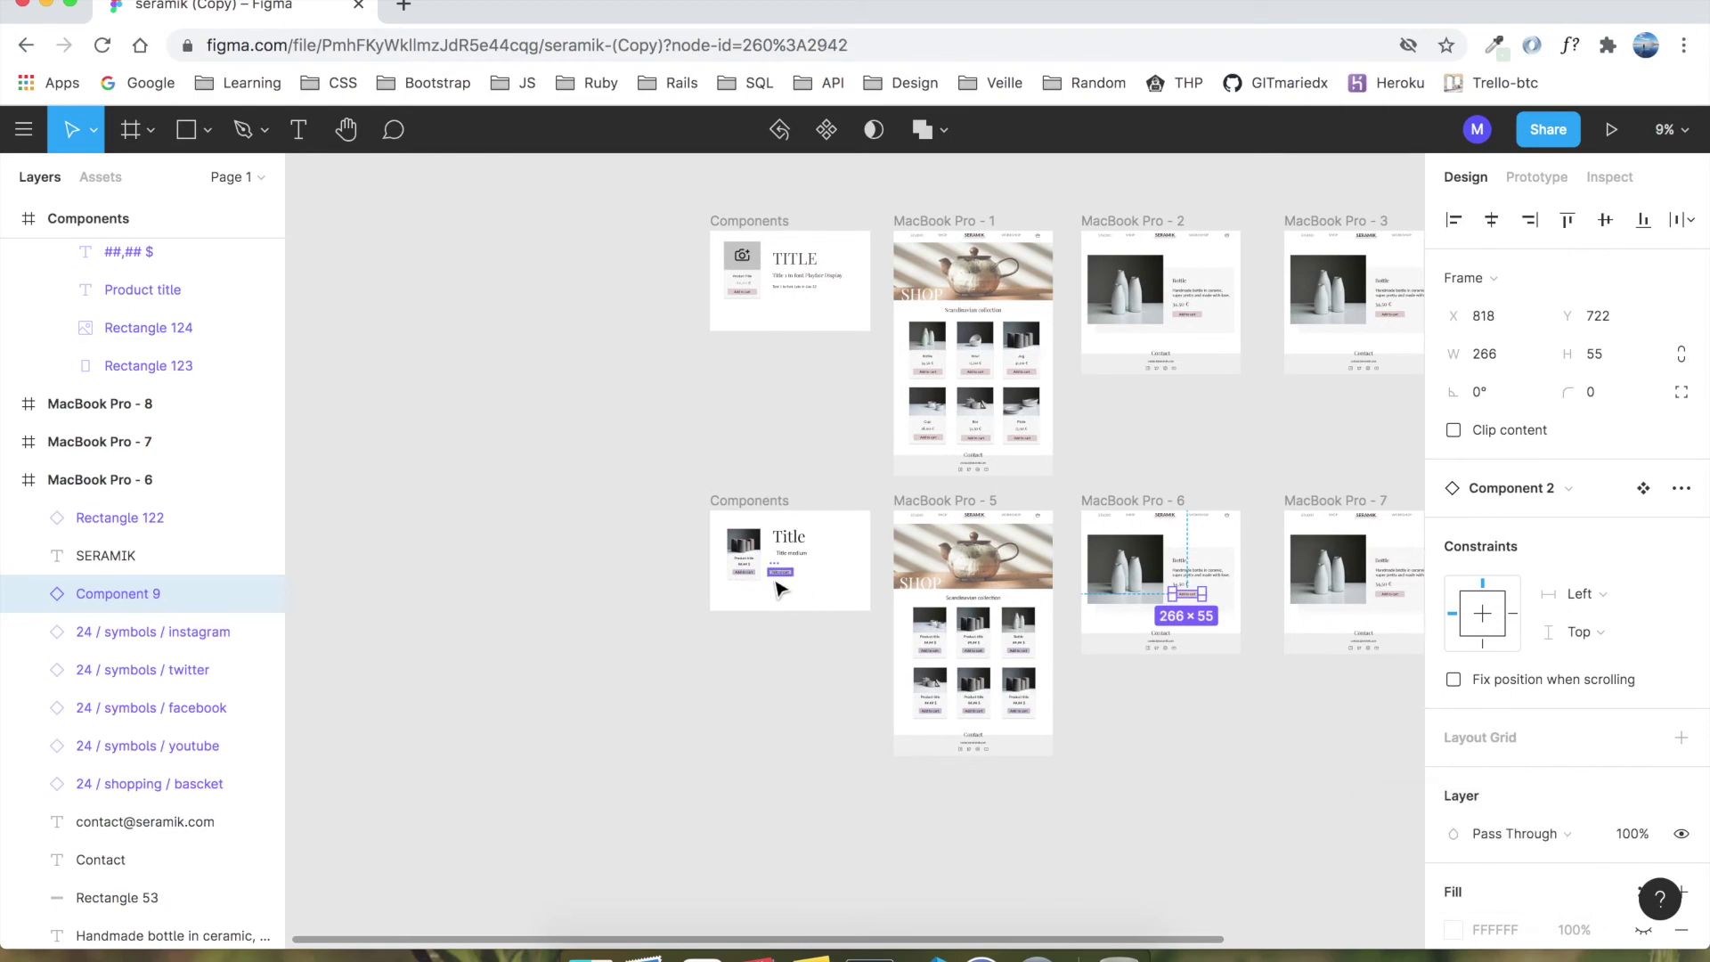
Step: Copy the main Add to cart button component into MacBook Pro - 6, just below the existing button
{"action": "left_click", "coordinate": [781, 579]}
{"action": "scroll", "coordinate": [781, 579], "scroll_direction": "up", "scroll_amount": 3}
{"action": "scroll", "coordinate": [817, 563], "scroll_direction": "right", "scroll_amount": 15}
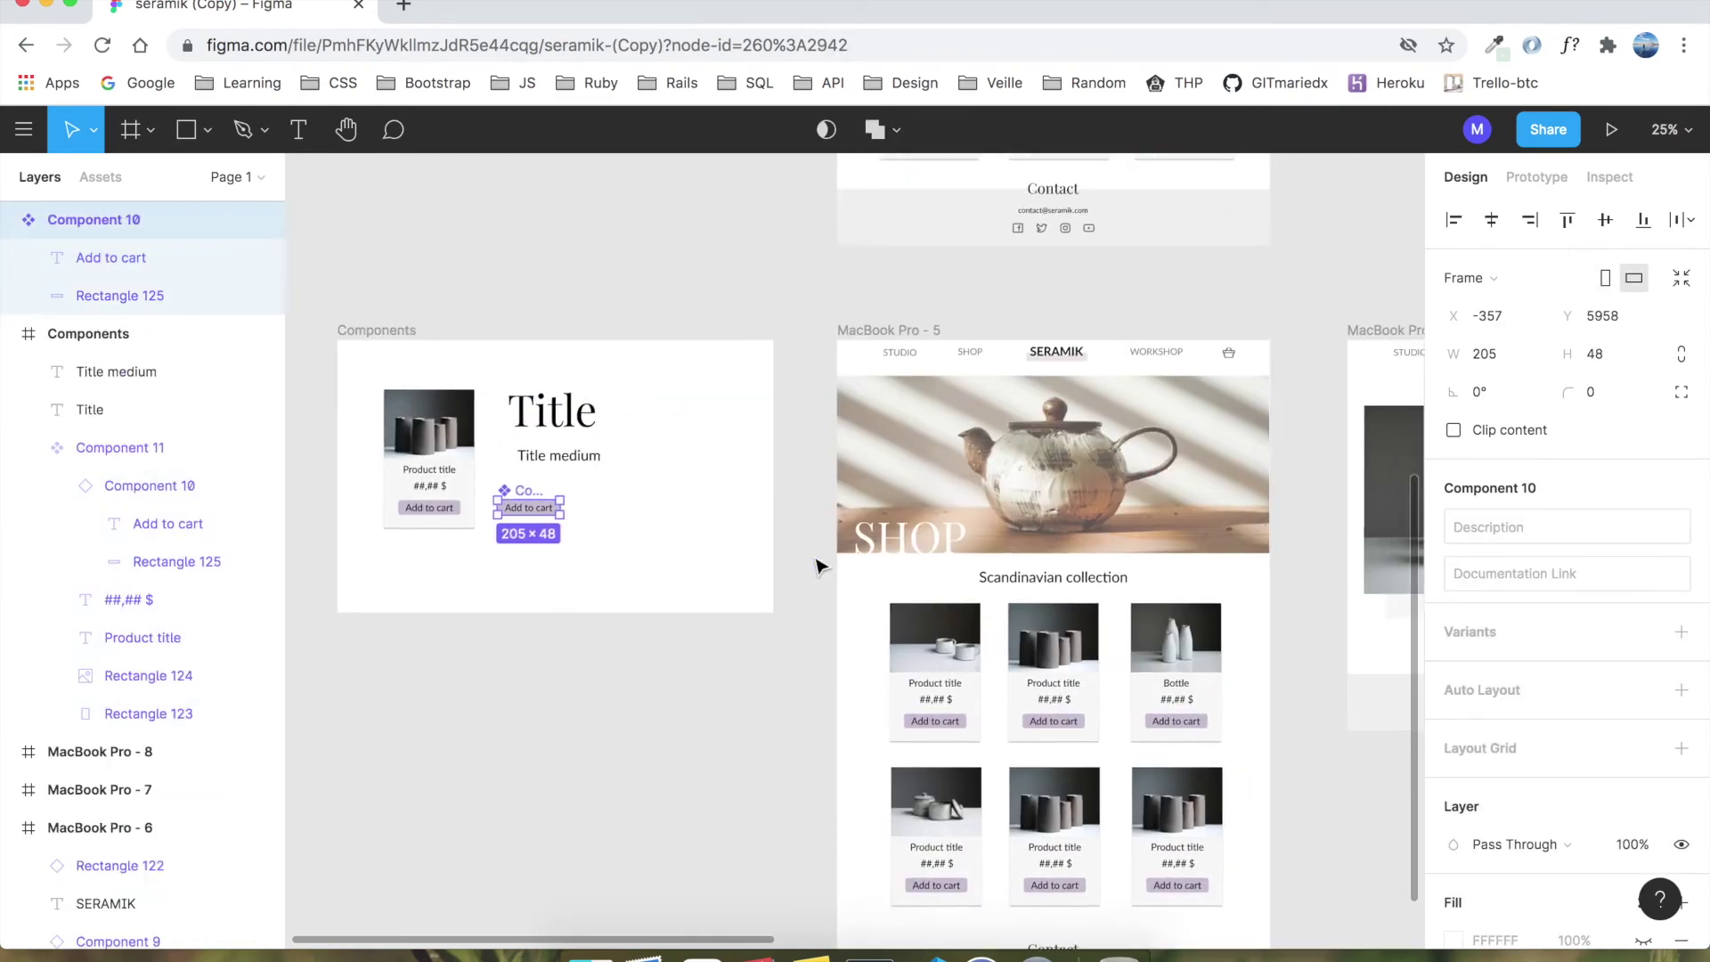
{"action": "left_click", "coordinate": [777, 599]}
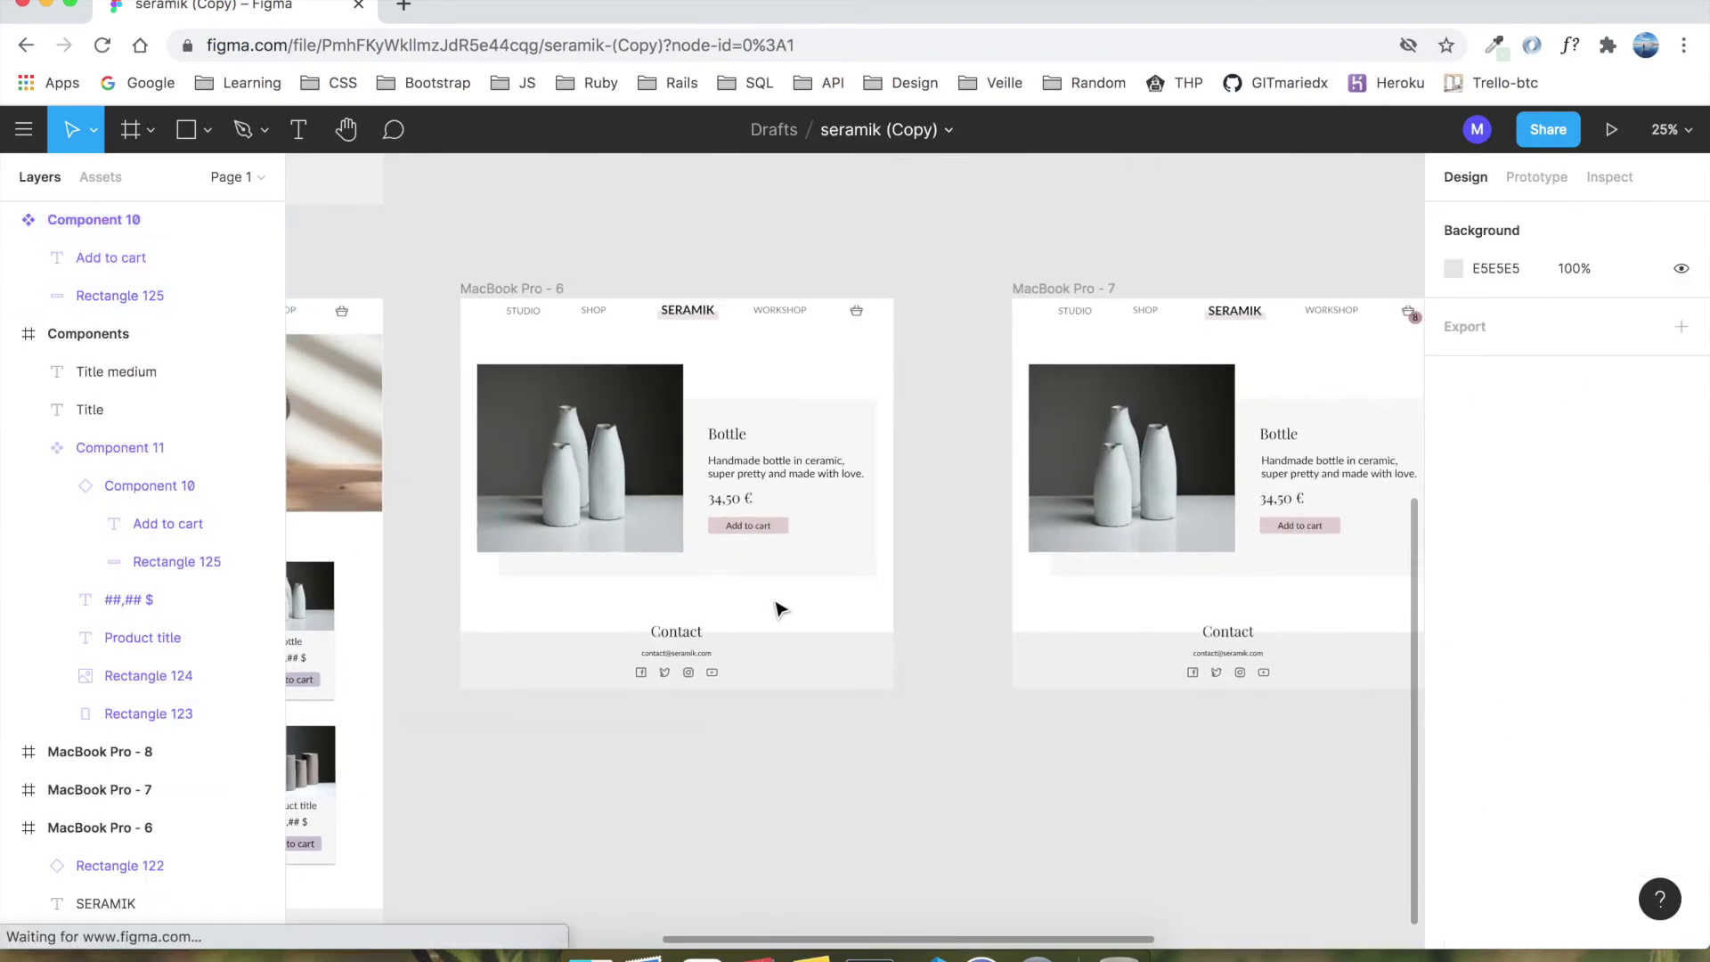
{"action": "key", "text": "ctrl+v"}
{"action": "left_click_drag", "start_coordinate": [844, 554], "coordinate": [718, 573]}
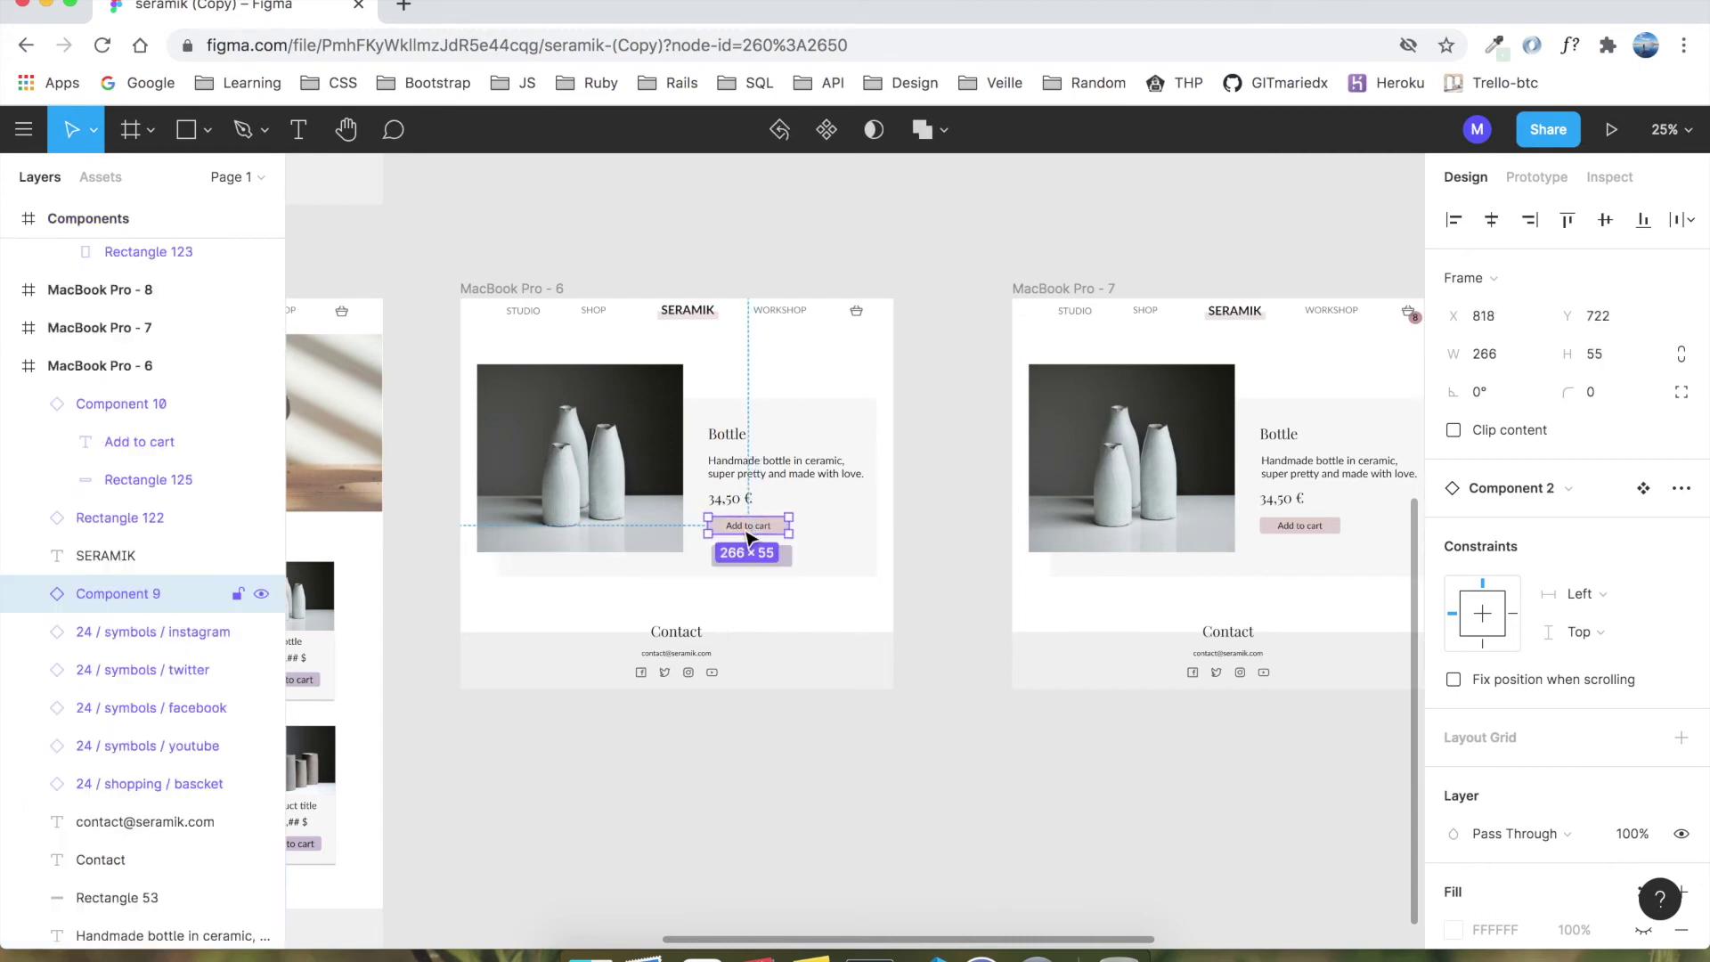
Step: Replace the old pink Add to cart buttons on MacBook Pro - 6 and MacBook Pro - 7 with 267 × 71 copies of the purple component
{"action": "left_click_drag", "start_coordinate": [764, 561], "coordinate": [1325, 532]}
{"action": "key", "text": "ctrl+v"}
{"action": "left_click", "coordinate": [1322, 528]}
{"action": "key", "text": "Delete"}
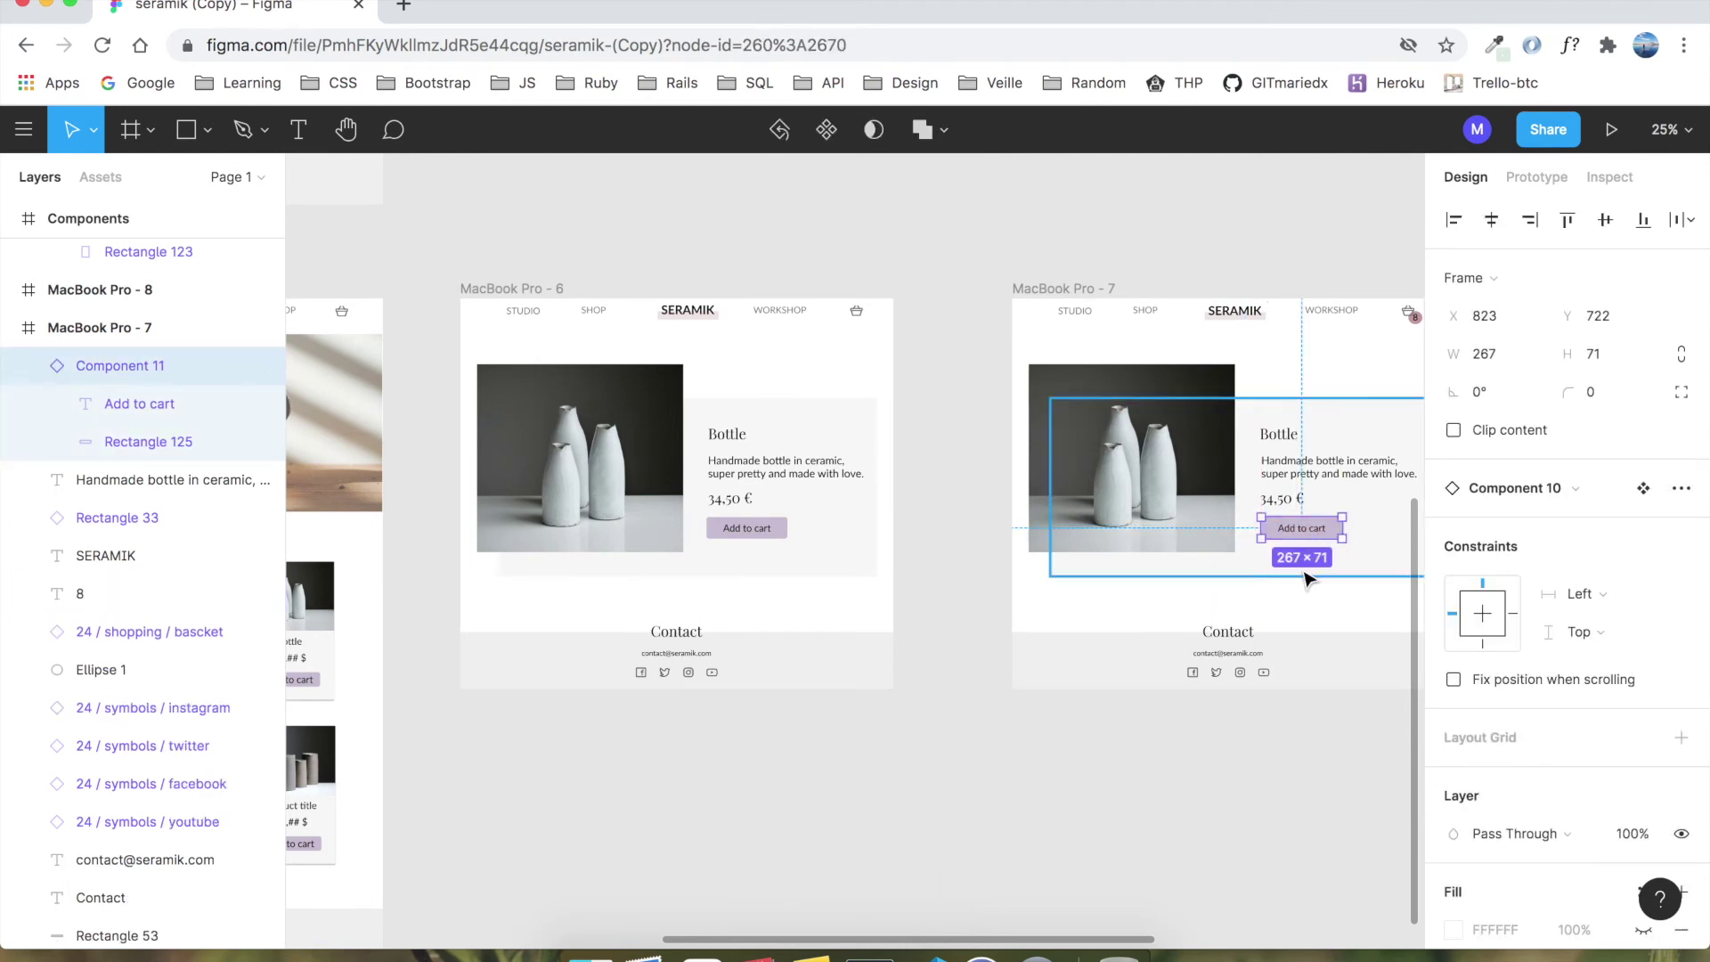
Step: Place another copy of the purple button on MacBook Pro - 8, just below the CHECKOUT bar at X 109, Y 1081
{"action": "scroll", "coordinate": [1306, 573], "scroll_direction": "right", "scroll_amount": 10}
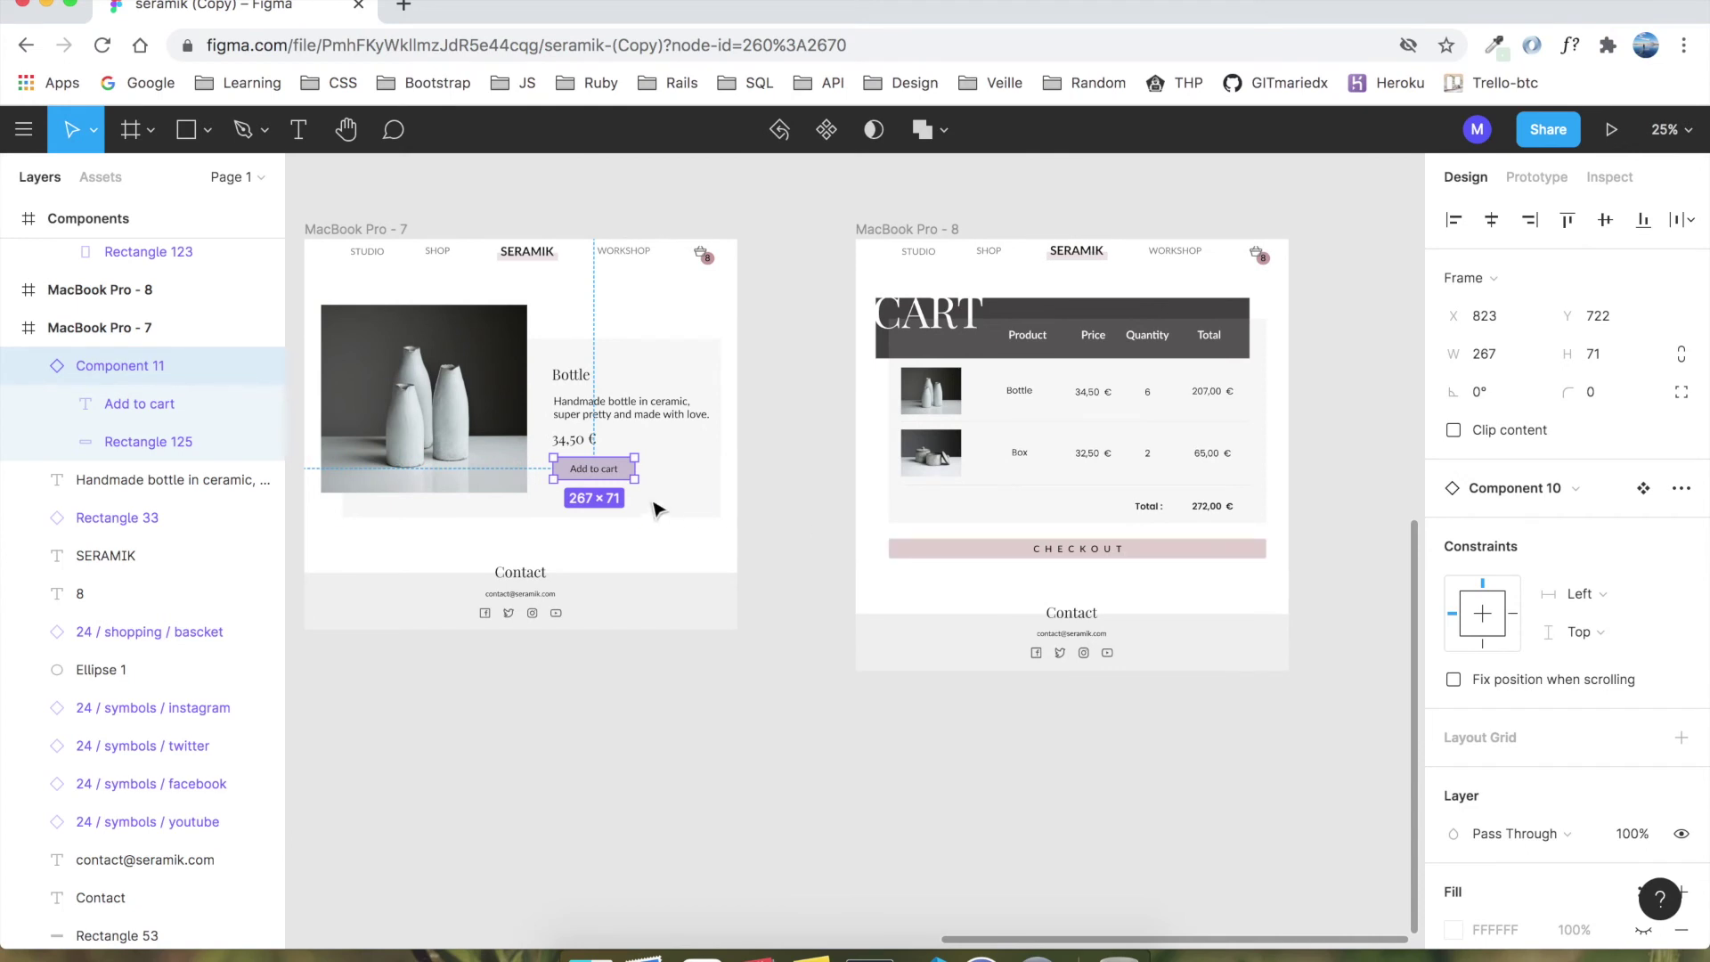
{"action": "key", "text": "super+v"}
{"action": "left_click_drag", "start_coordinate": [603, 481], "coordinate": [941, 580]}
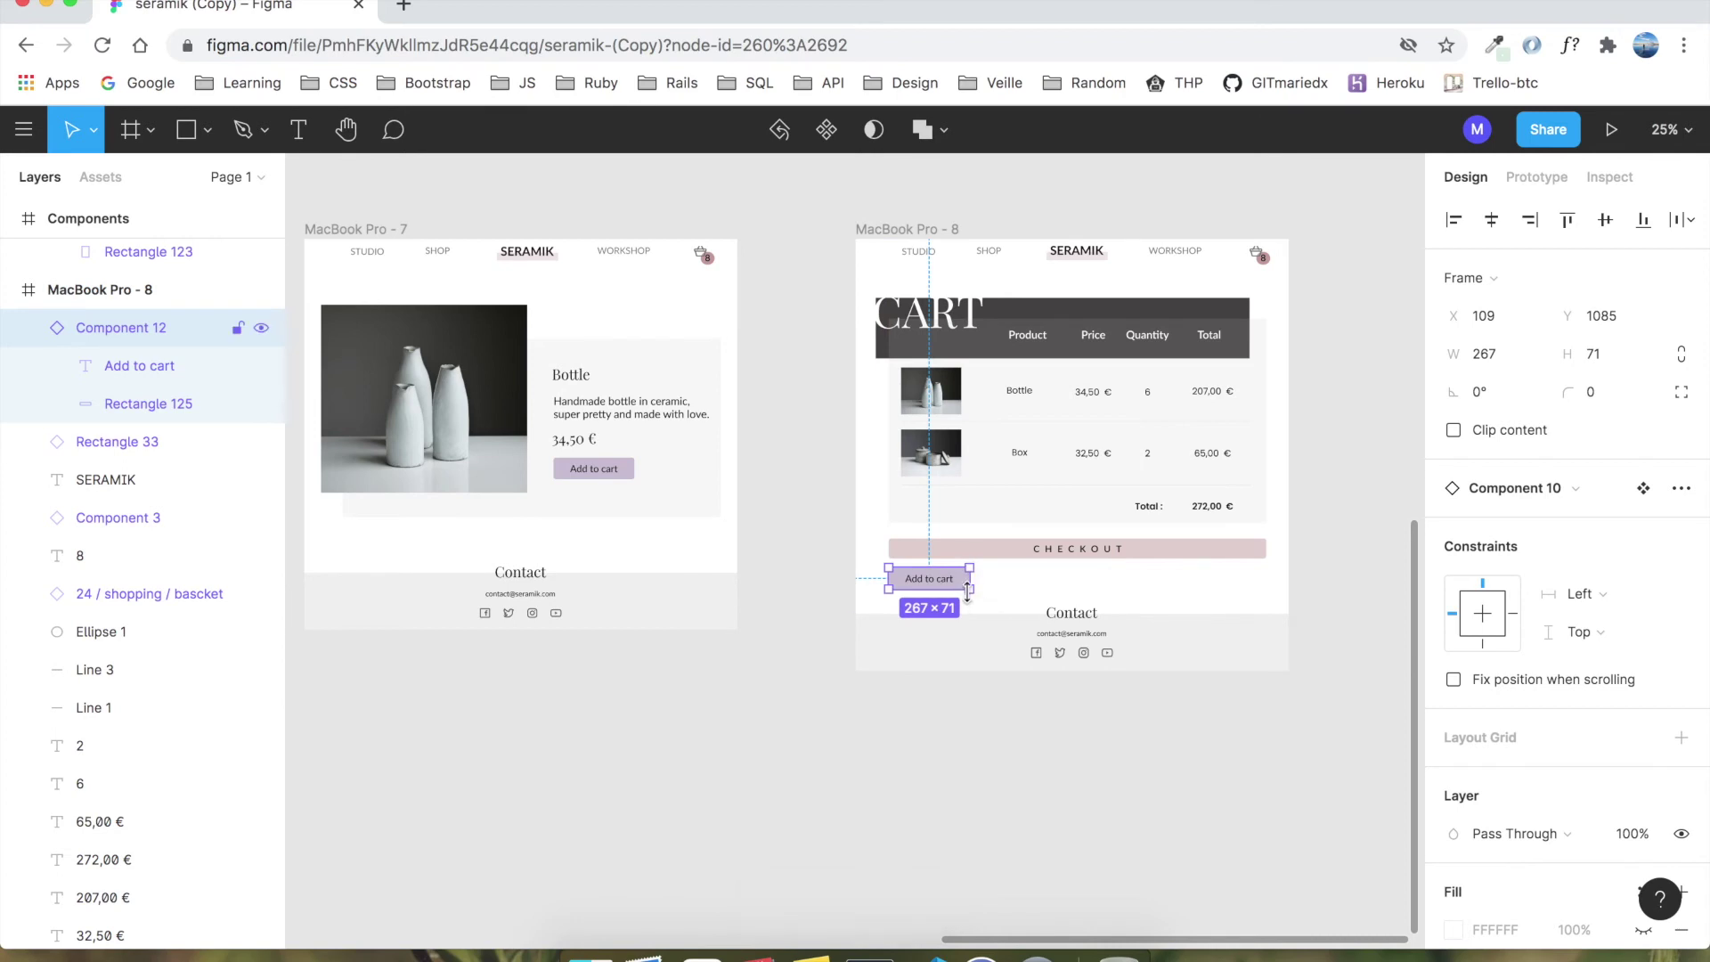
{"action": "mouse_move", "coordinate": [970, 588]}
{"action": "left_mouse_down"}
{"action": "mouse_move", "coordinate": [987, 594]}
{"action": "mouse_move", "coordinate": [968, 584]}
{"action": "left_mouse_up"}
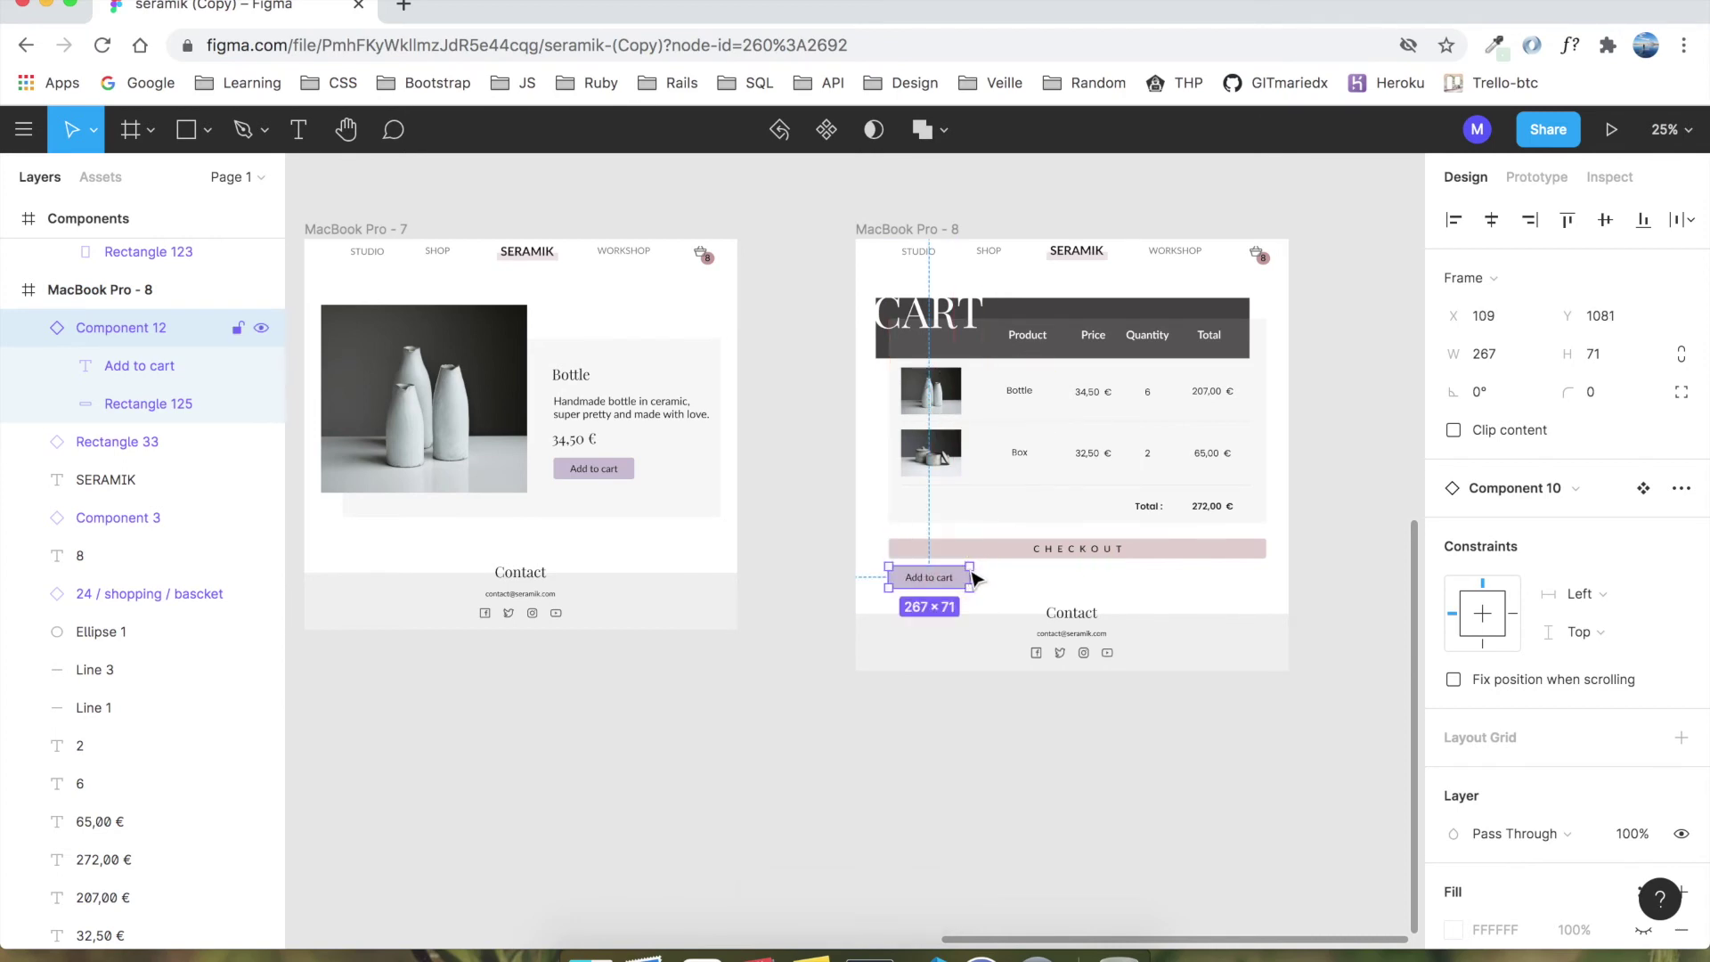
Step: Resize the button copy on the cart page to 1247 × 66 so it matches the CHECKOUT bar's width
{"action": "double_click", "coordinate": [969, 580]}
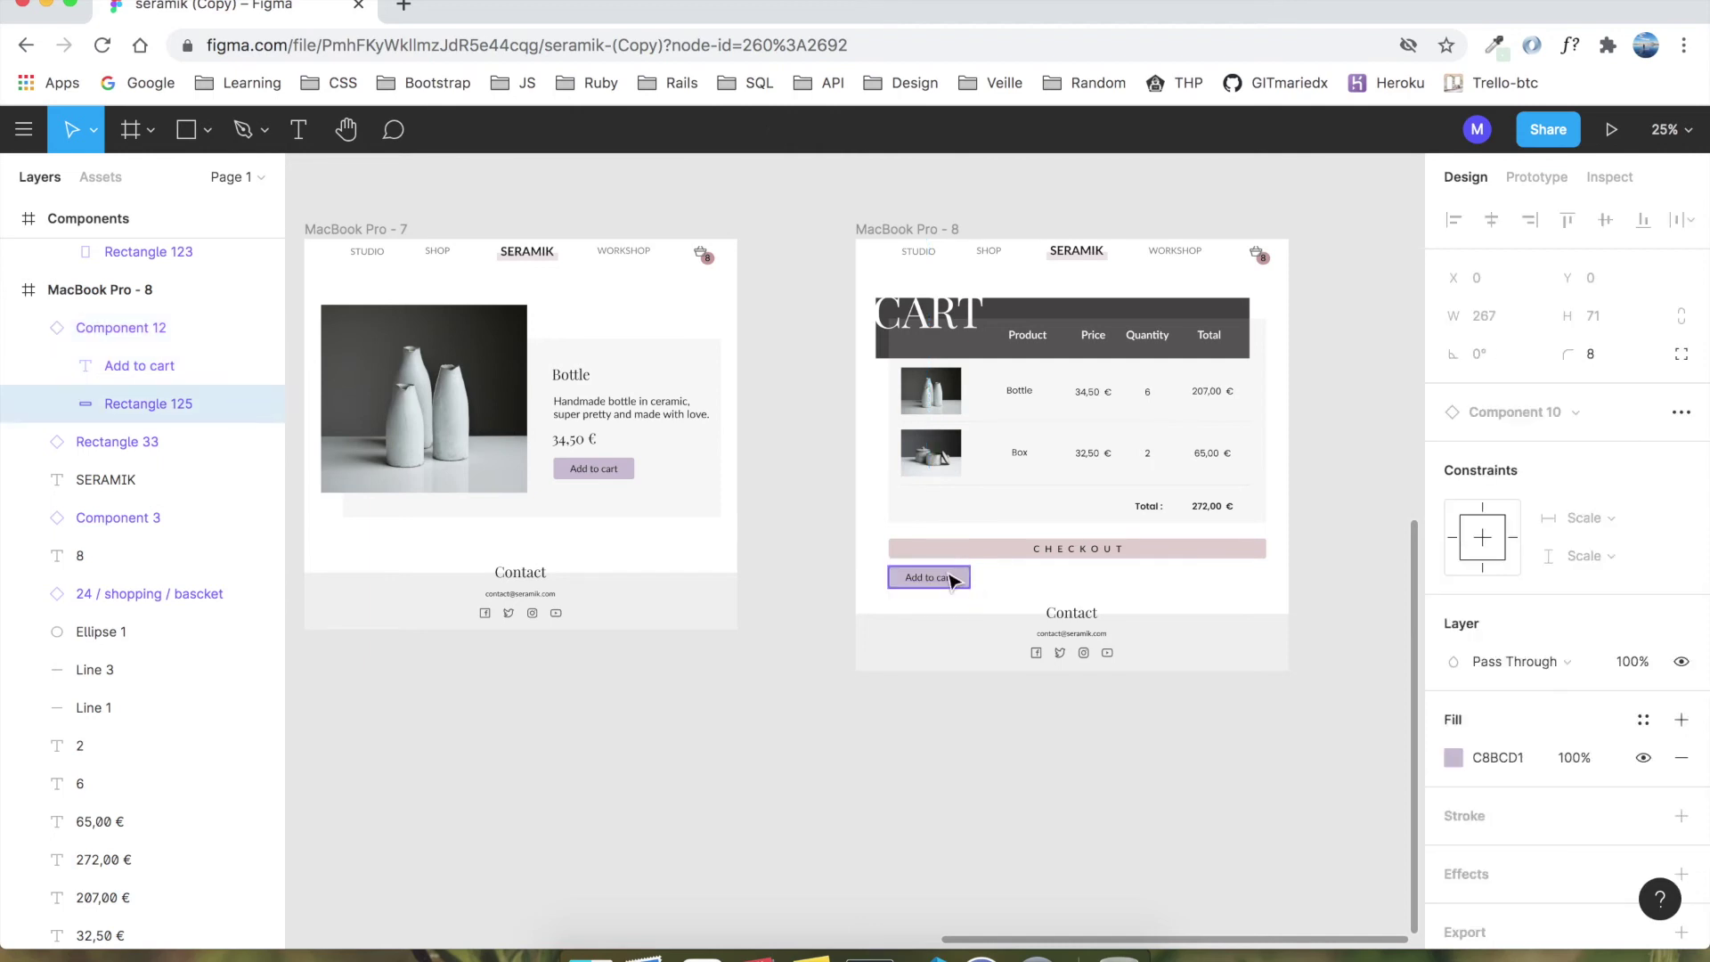
{"action": "double_click", "coordinate": [952, 578]}
{"action": "key", "text": "Escape"}
{"action": "key", "text": "Escape"}
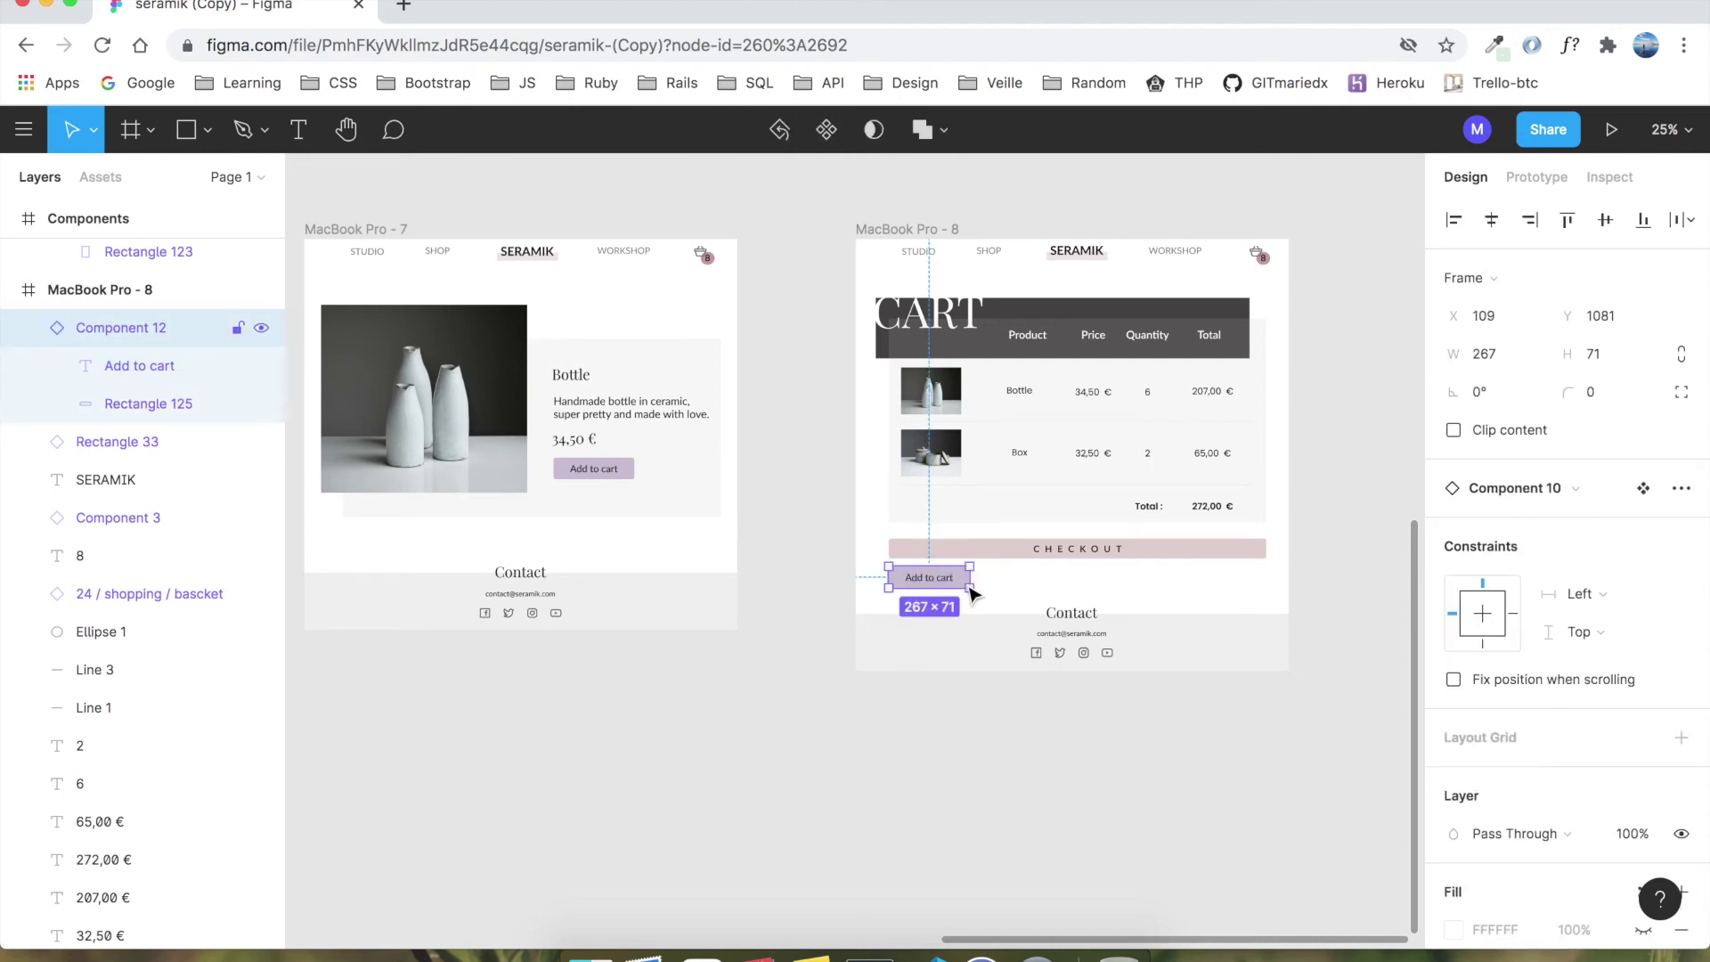
{"action": "scroll", "coordinate": [974, 595], "scroll_direction": "up", "scroll_amount": 3, "text": "ctrl"}
{"action": "left_click_drag", "start_coordinate": [973, 595], "coordinate": [1403, 592]}
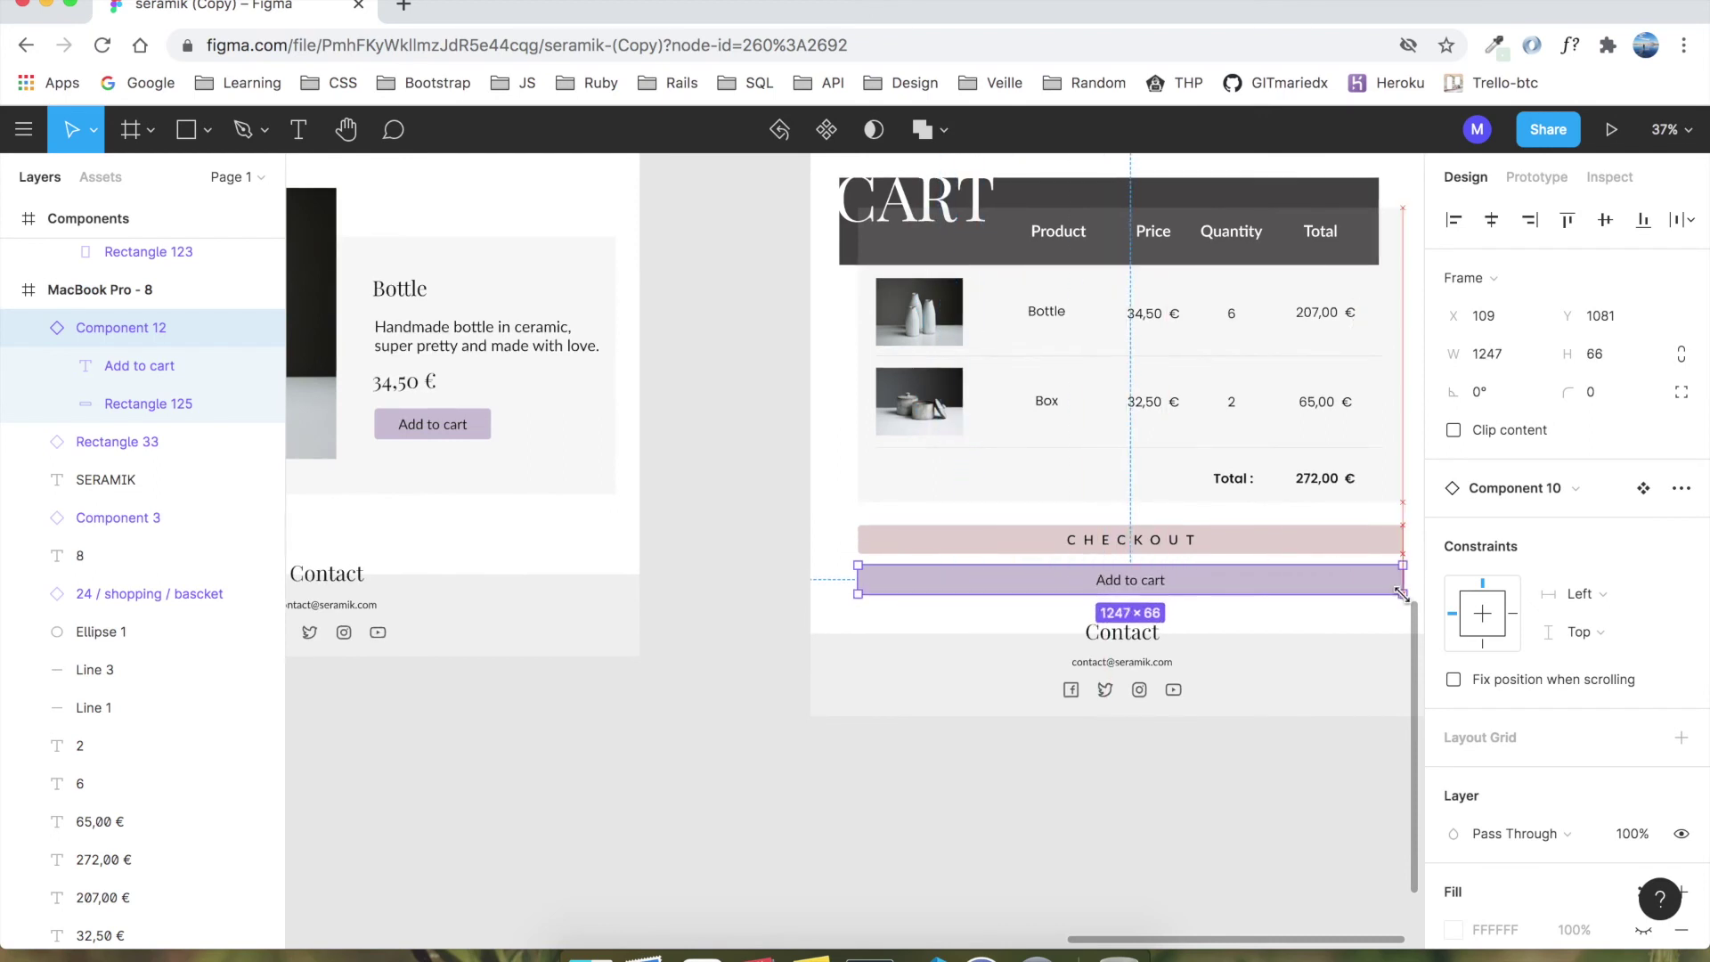
Step: Change the wide cart button's label to "CHEKOUT" and set its letter spacing to 67%
{"action": "double_click", "coordinate": [1159, 590]}
{"action": "double_click", "coordinate": [1147, 580]}
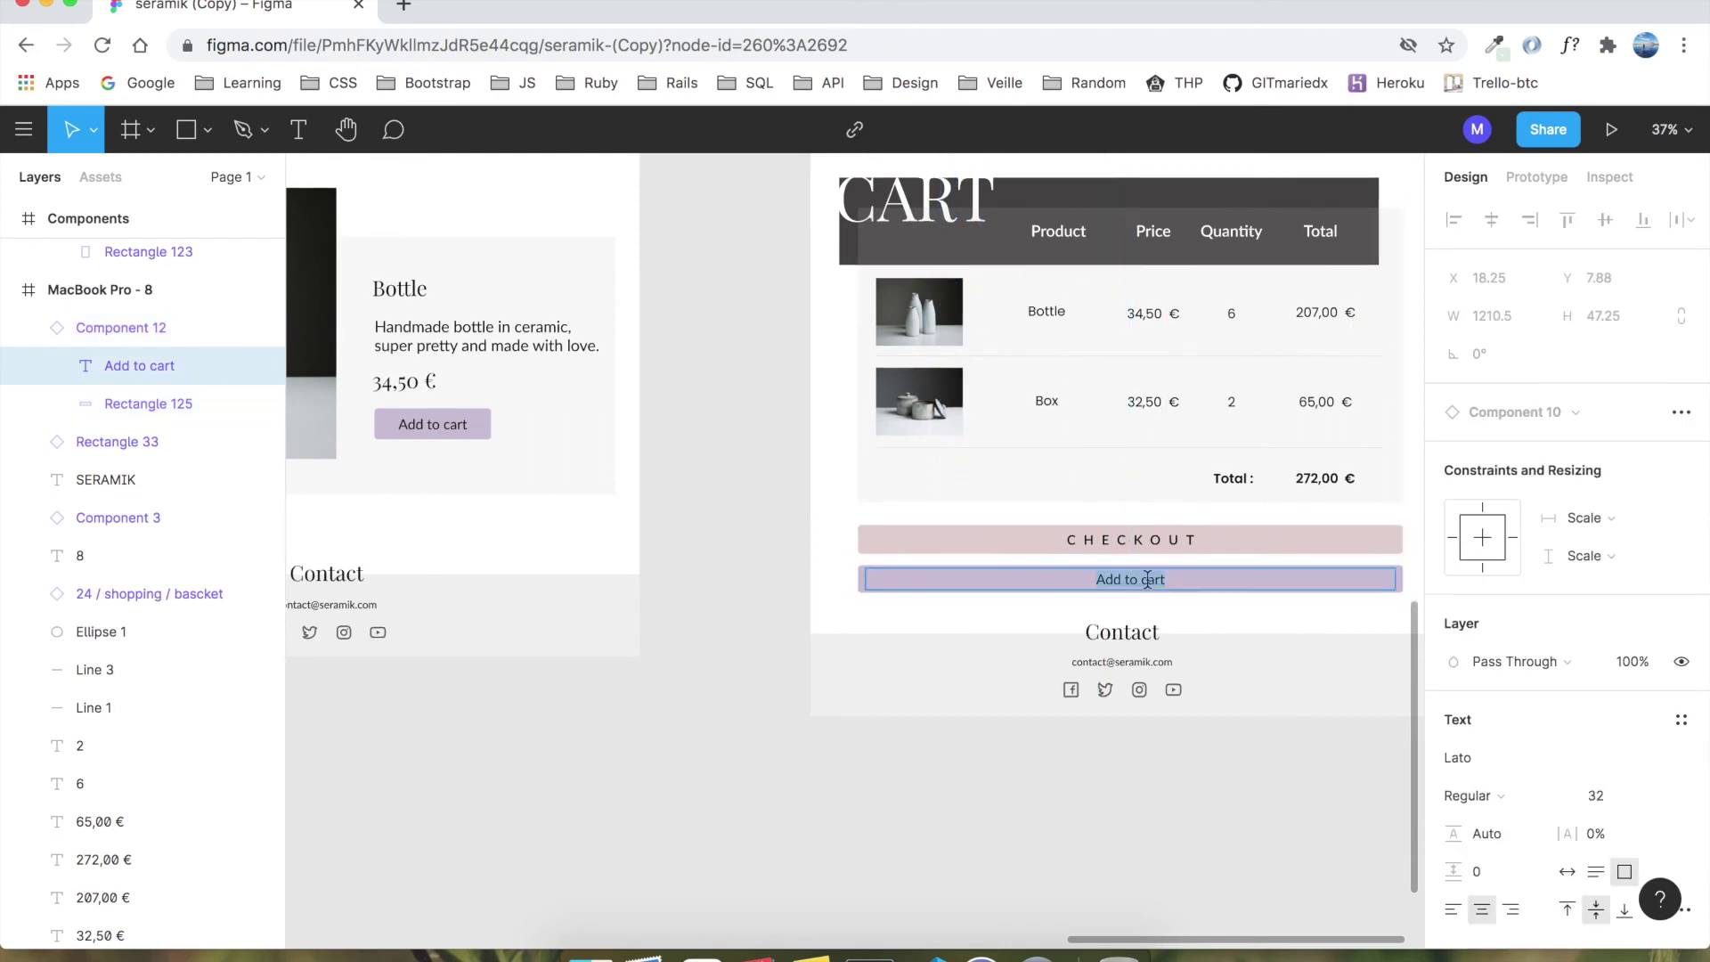
{"action": "type", "text": "CHEKOUT"}
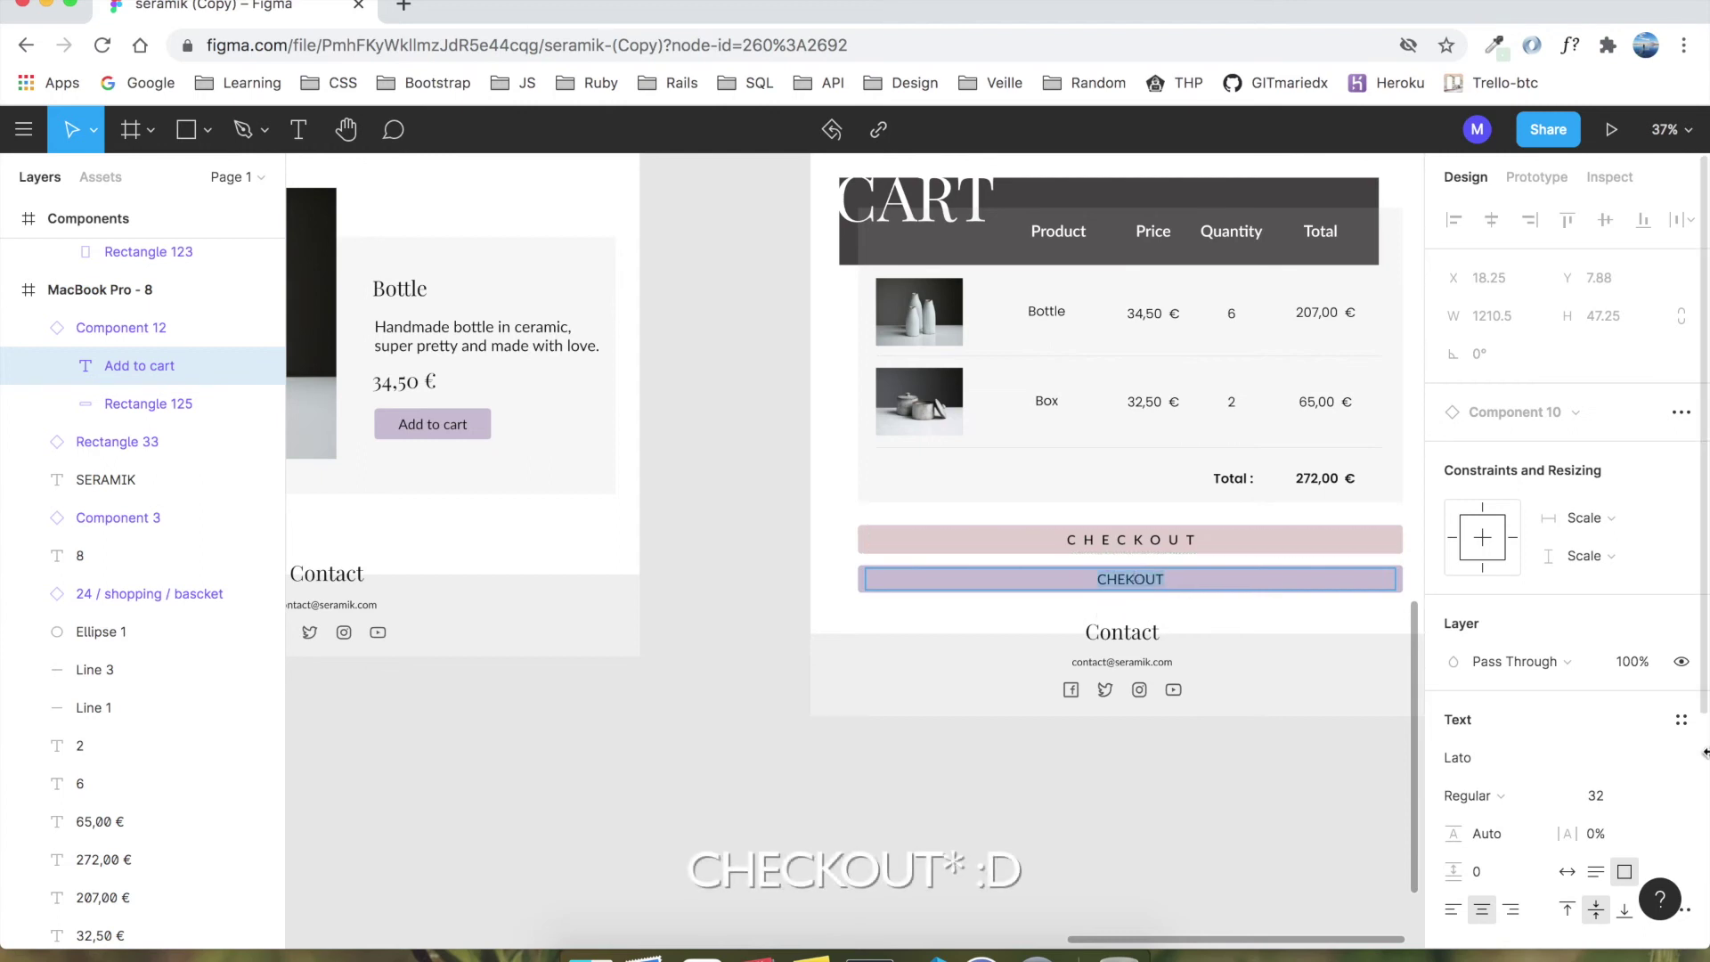
{"action": "left_click_drag", "start_coordinate": [1567, 836], "coordinate": [1572, 834]}
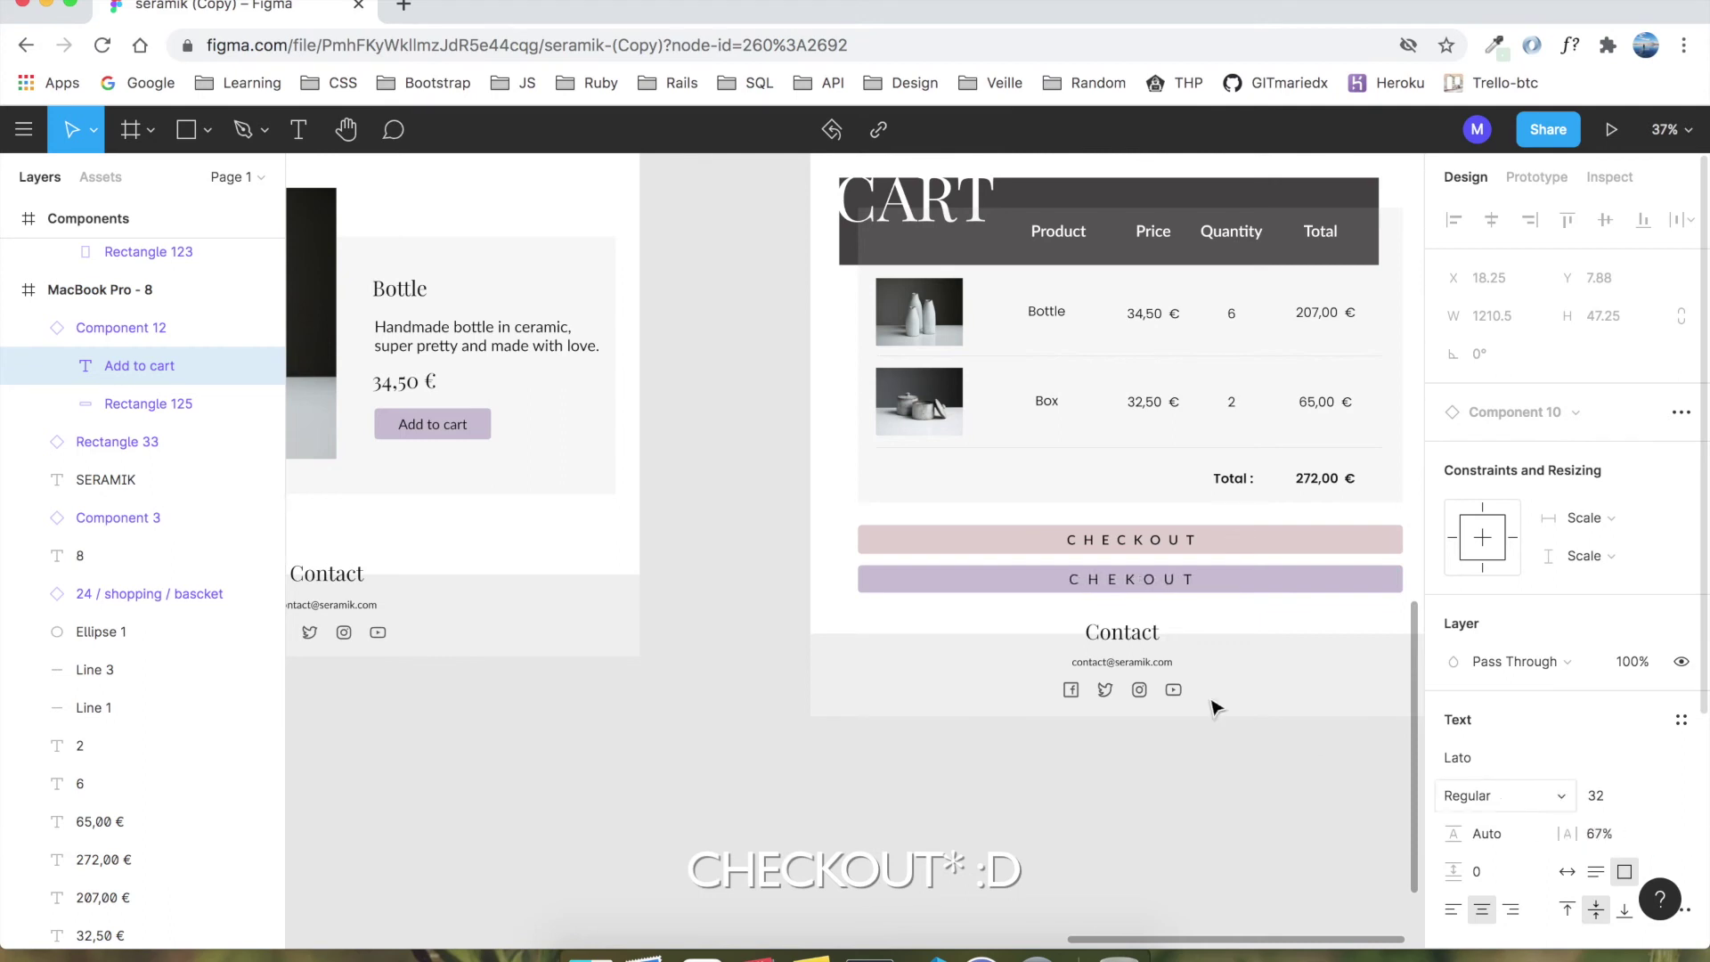
Step: Delete the old pink CHECKOUT bar from the cart page on MacBook Pro - 8
{"action": "left_click", "coordinate": [1130, 541]}
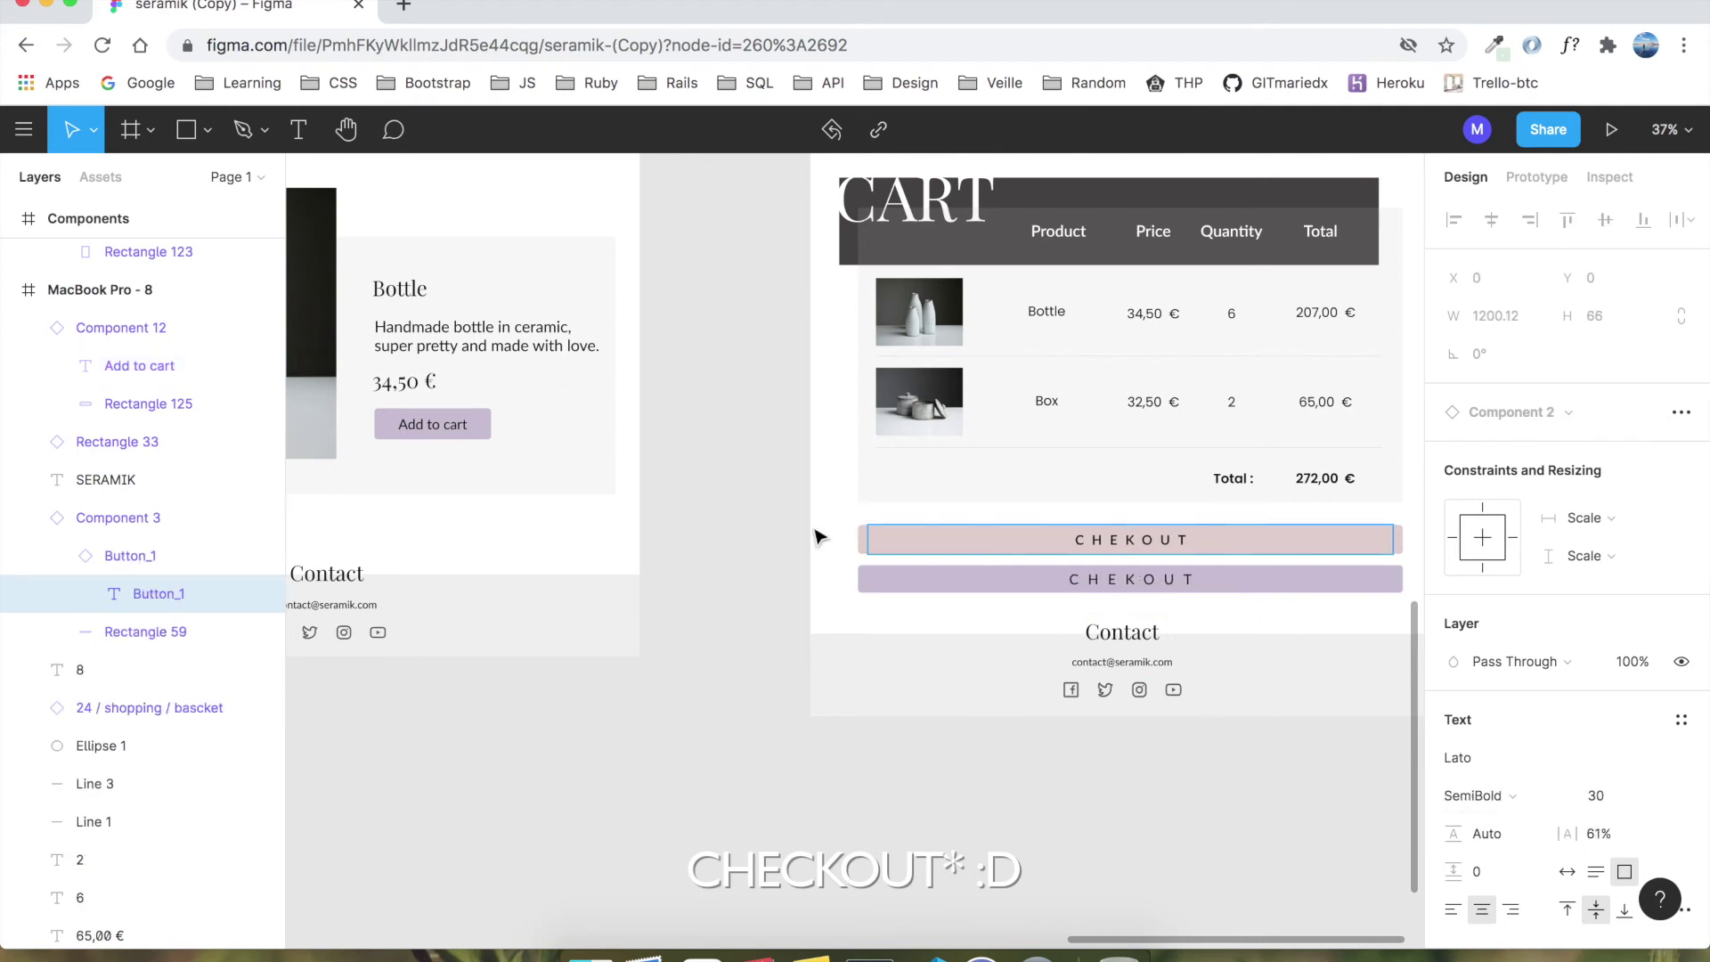
{"action": "left_click", "coordinate": [870, 546]}
{"action": "key", "text": "super+shift+h"}
{"action": "left_click", "coordinate": [871, 552]}
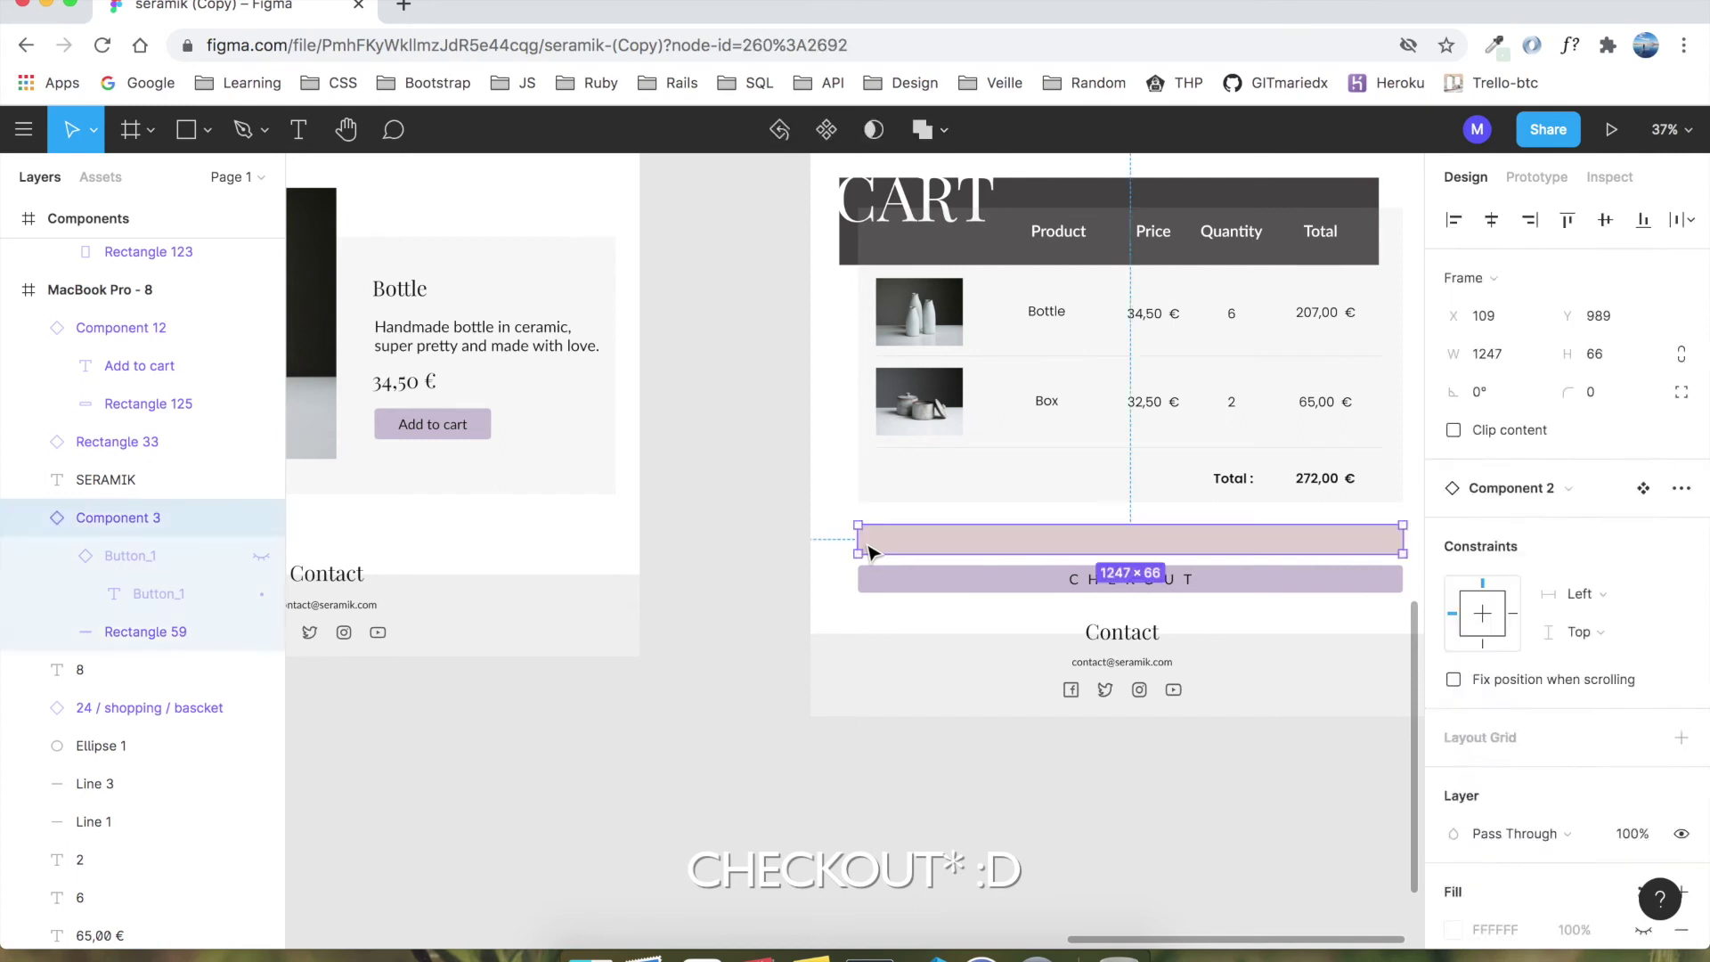
{"action": "key", "text": "Delete"}
Step: Move the wide purple CHEKOUT button up to about X 112, Y 973, just below the cart table
{"action": "left_click_drag", "start_coordinate": [917, 580], "coordinate": [922, 554]}
{"action": "left_click_drag", "start_coordinate": [921, 539], "coordinate": [922, 534]}
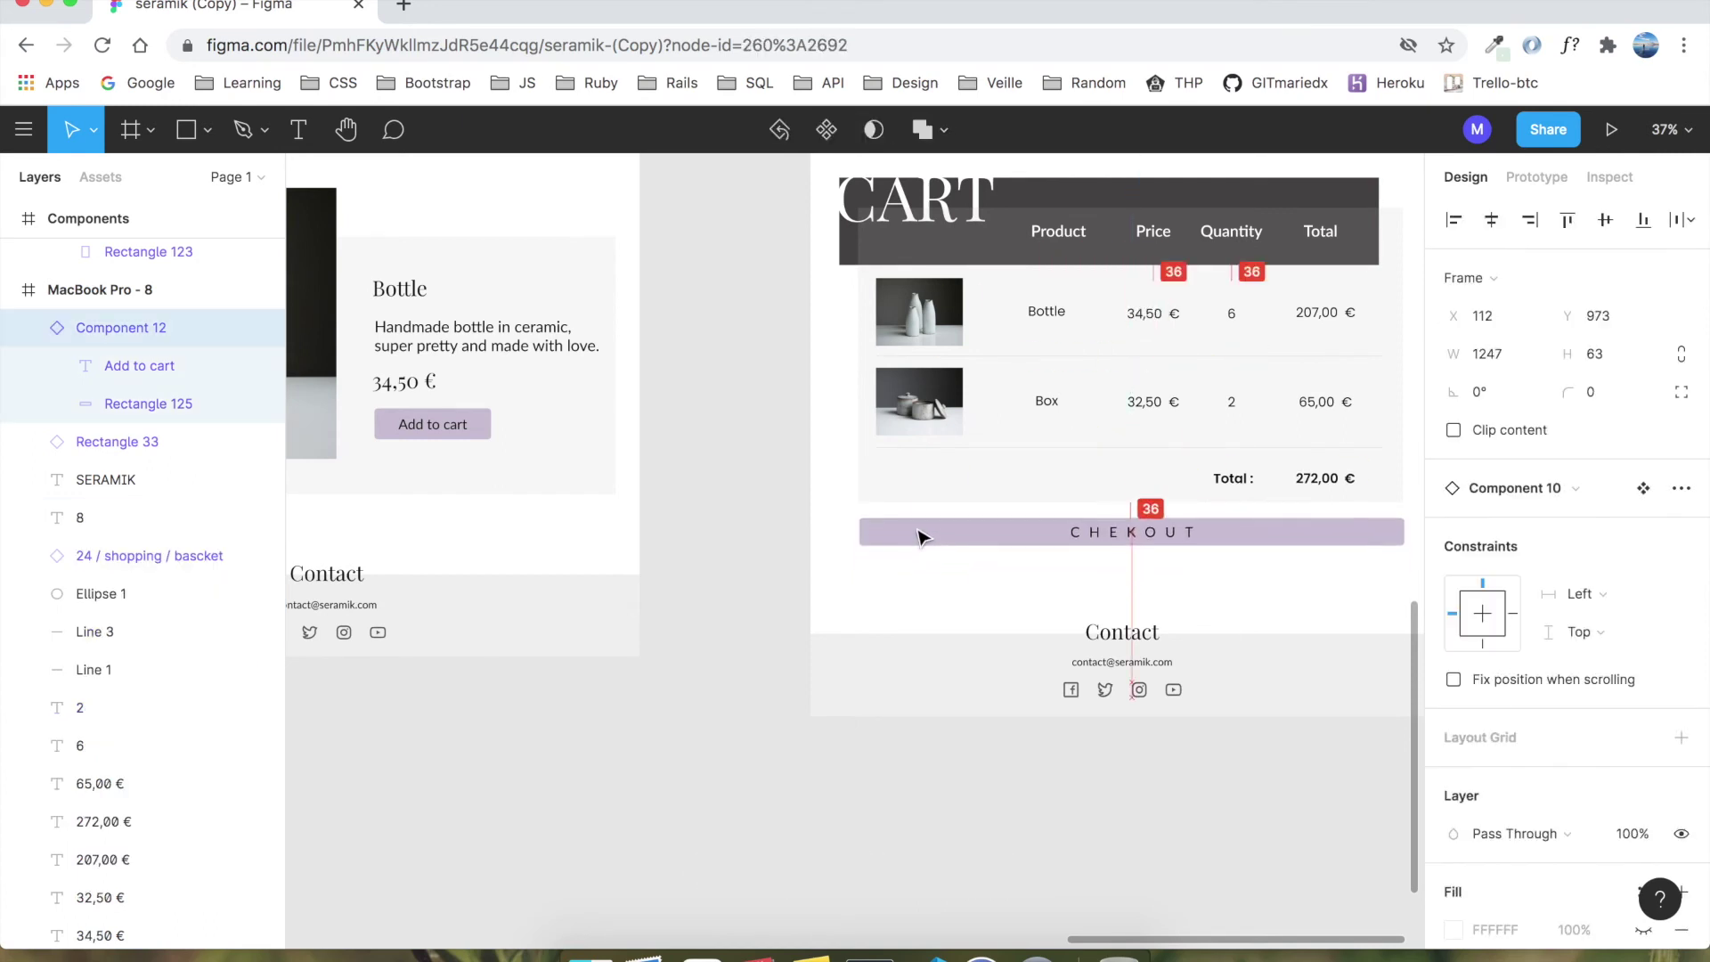
{"action": "left_click", "coordinate": [719, 584]}
Step: Add an On Click prototype interaction to the Bottle product card on MacBook Pro - 5
{"action": "scroll", "coordinate": [712, 608], "scroll_direction": "down", "scroll_amount": 5}
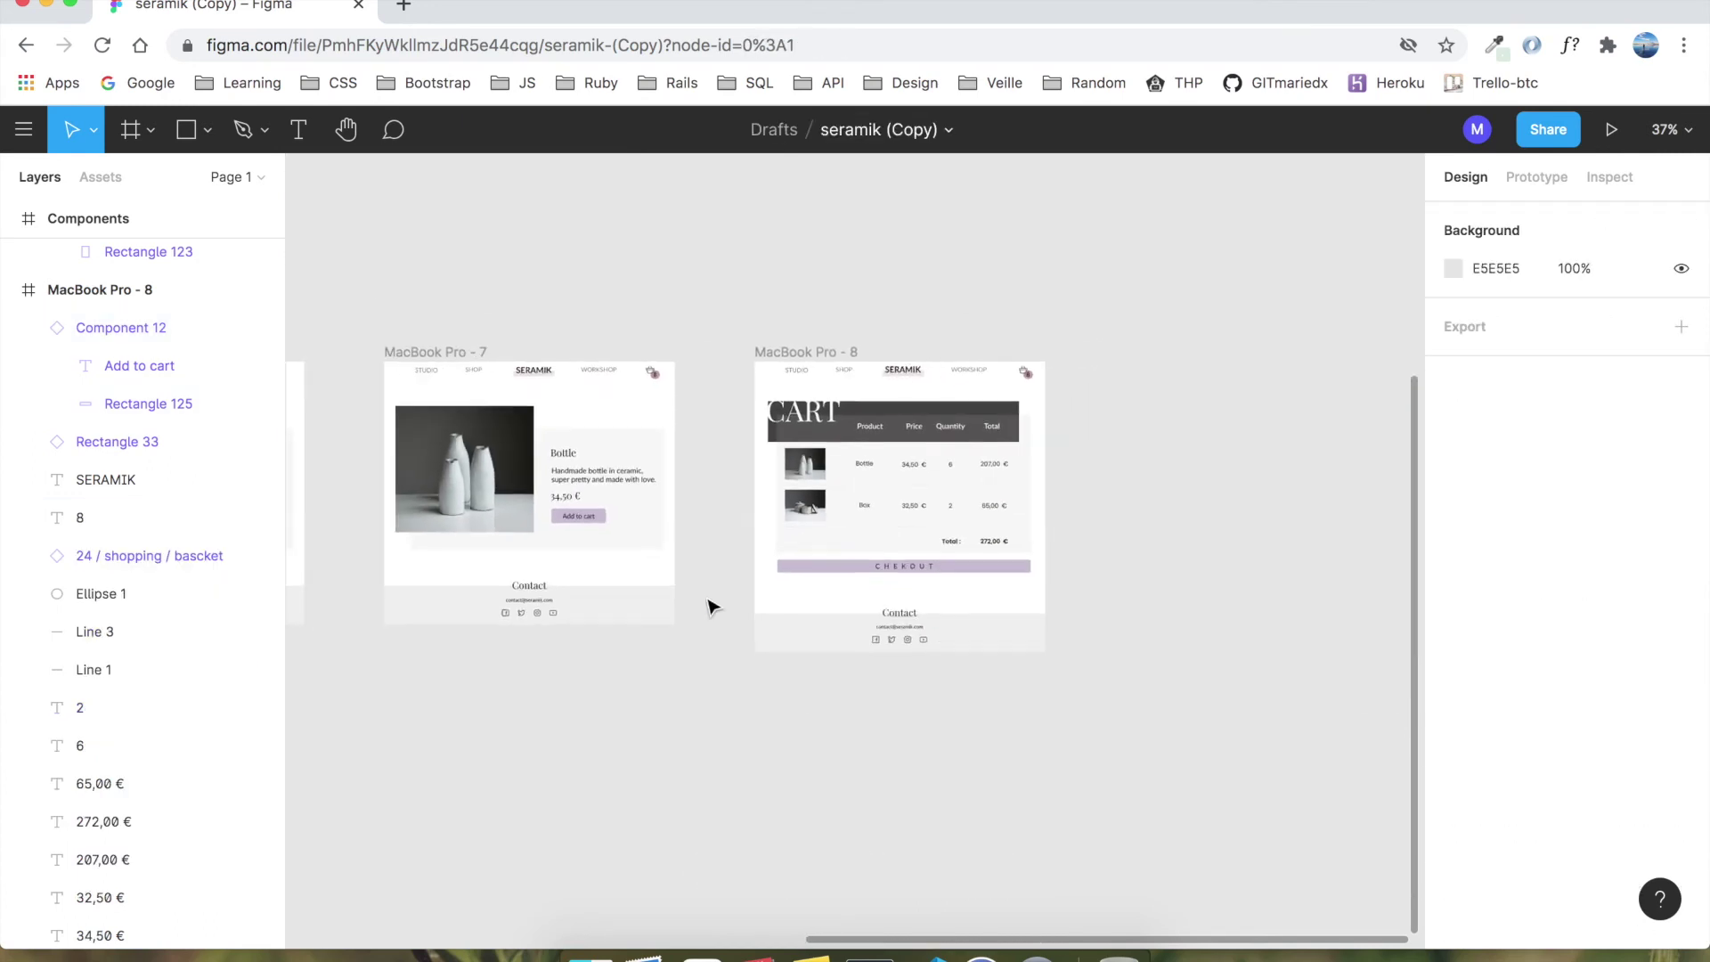
{"action": "scroll", "coordinate": [712, 608], "scroll_direction": "left", "scroll_amount": 10}
{"action": "scroll", "coordinate": [710, 605], "scroll_direction": "left", "scroll_amount": 2}
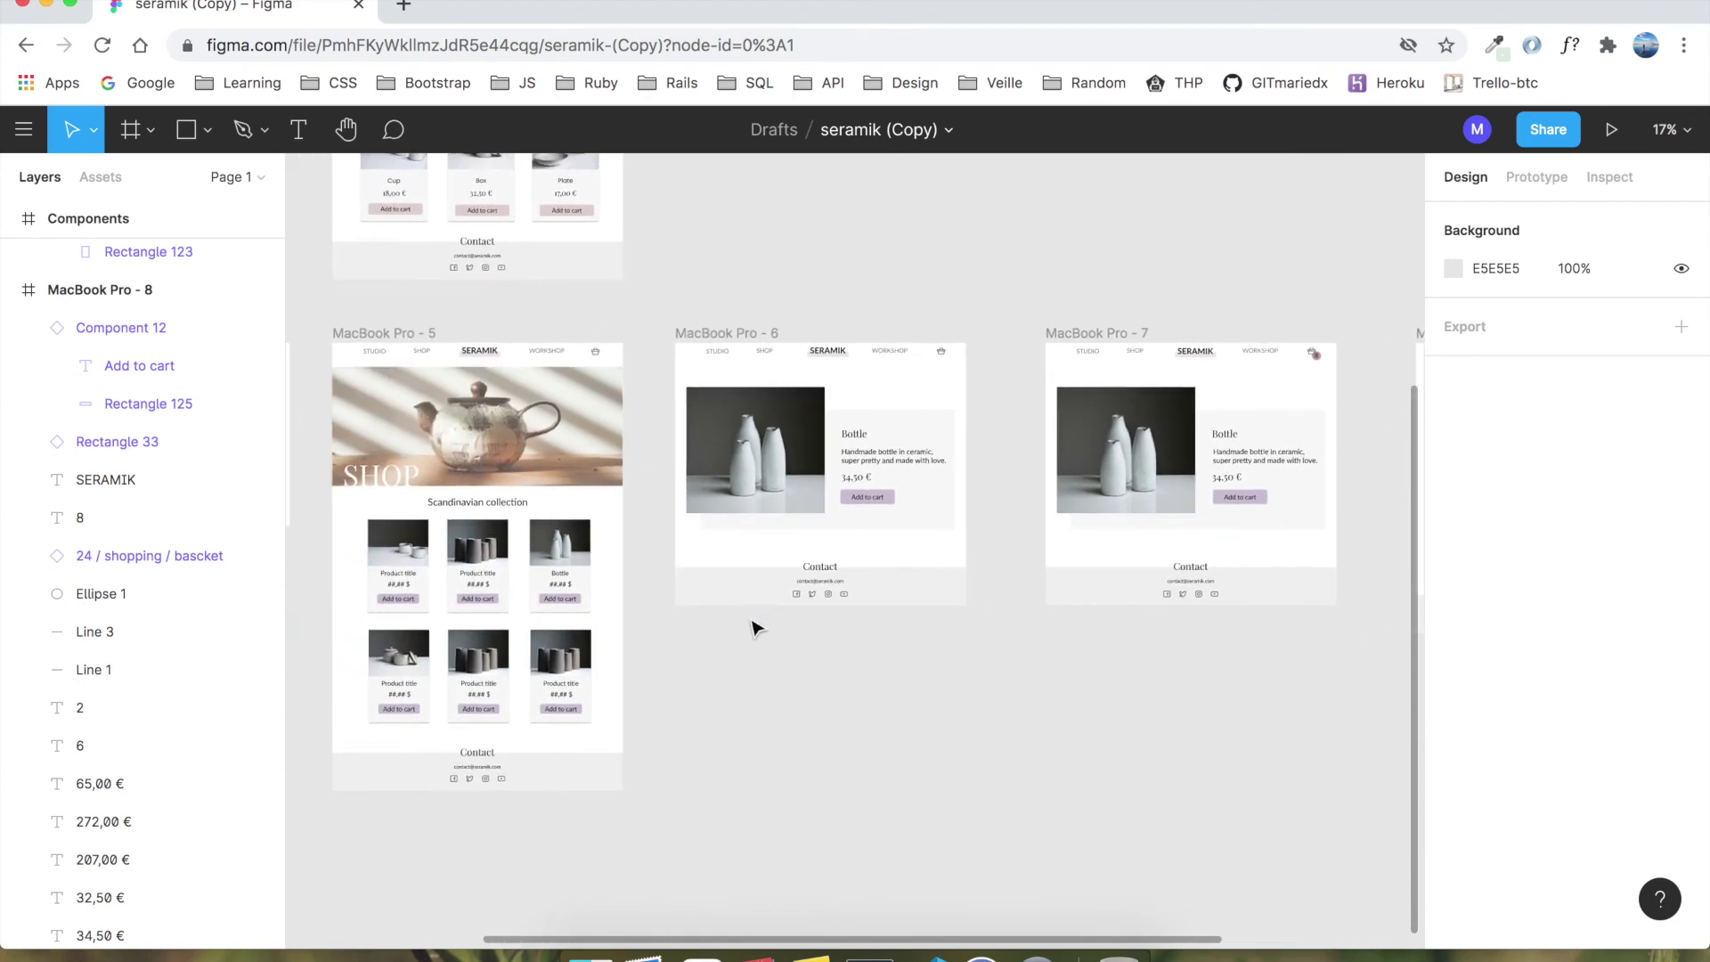
{"action": "scroll", "coordinate": [752, 622], "scroll_direction": "down", "scroll_amount": 3}
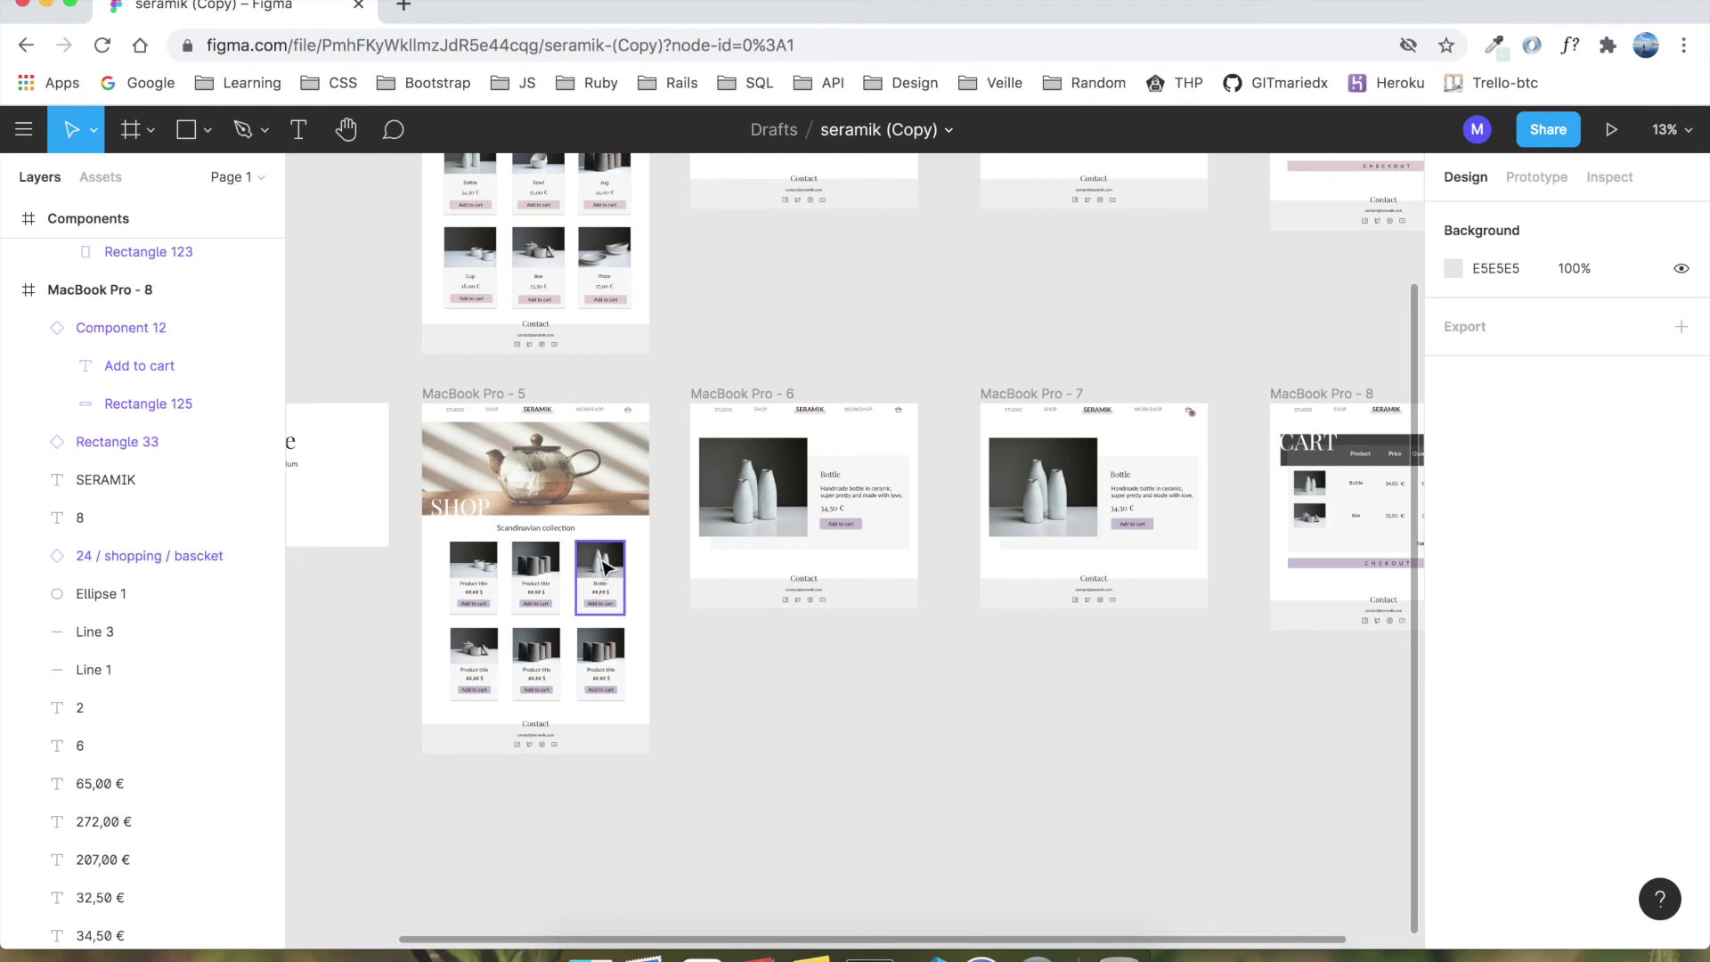
{"action": "left_click", "coordinate": [589, 592]}
{"action": "scroll", "coordinate": [656, 593], "scroll_direction": "up", "scroll_amount": 5}
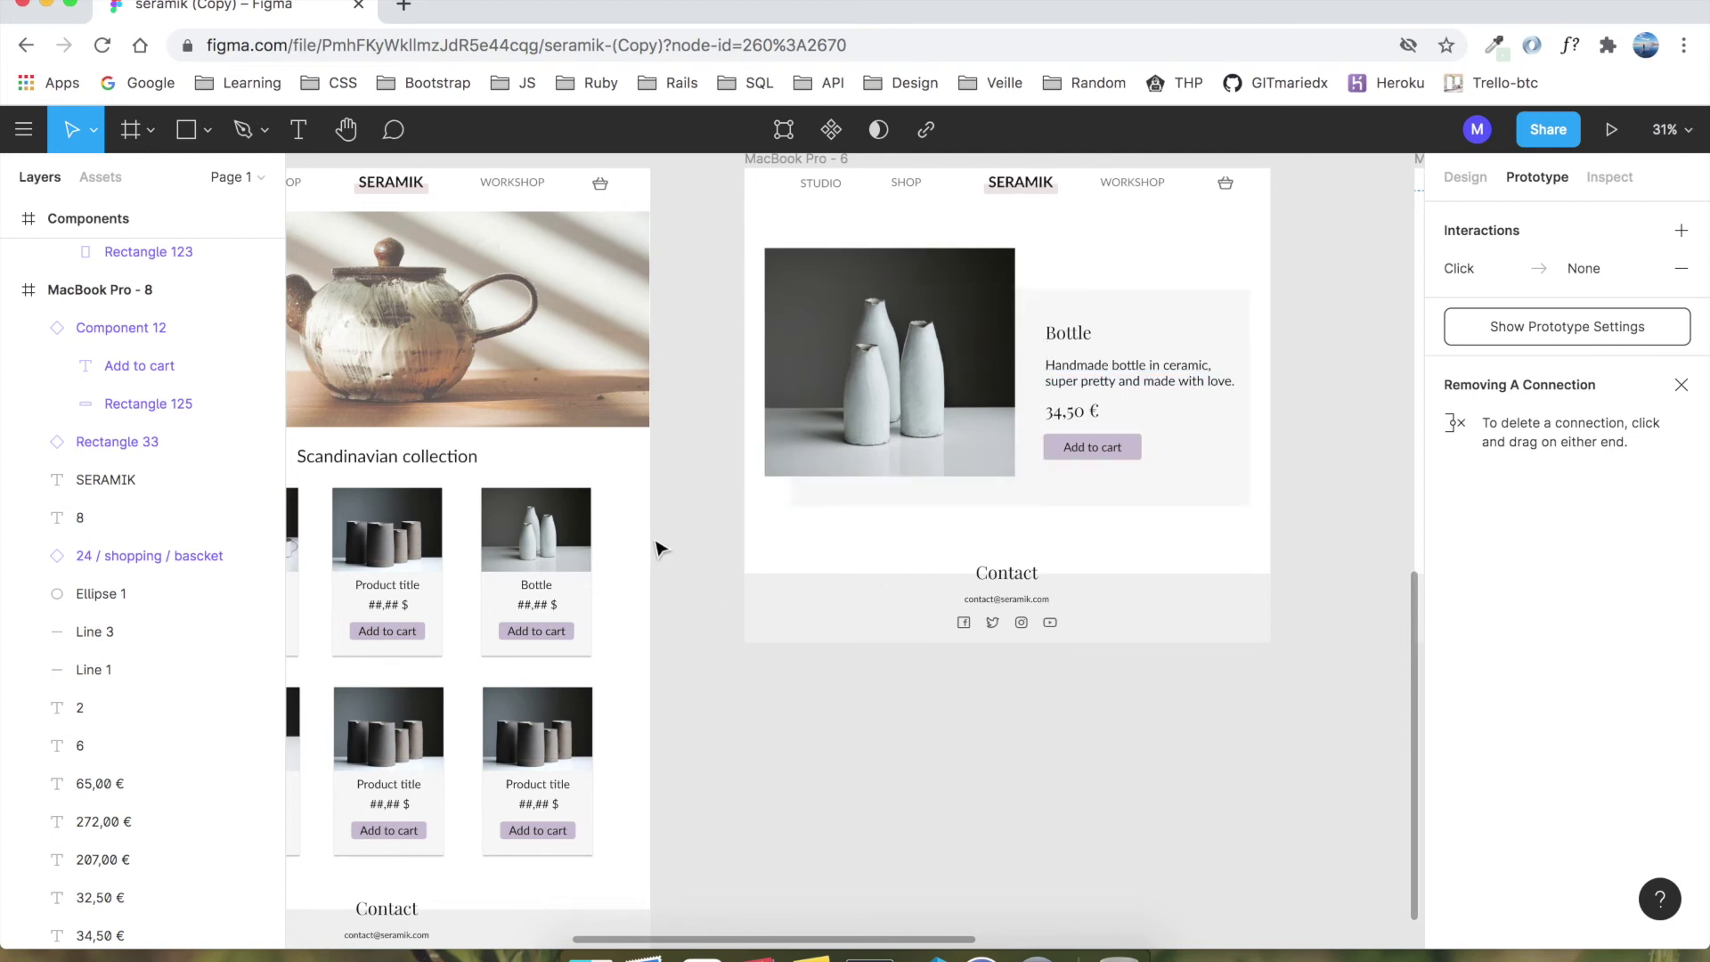
{"action": "left_click", "coordinate": [561, 539]}
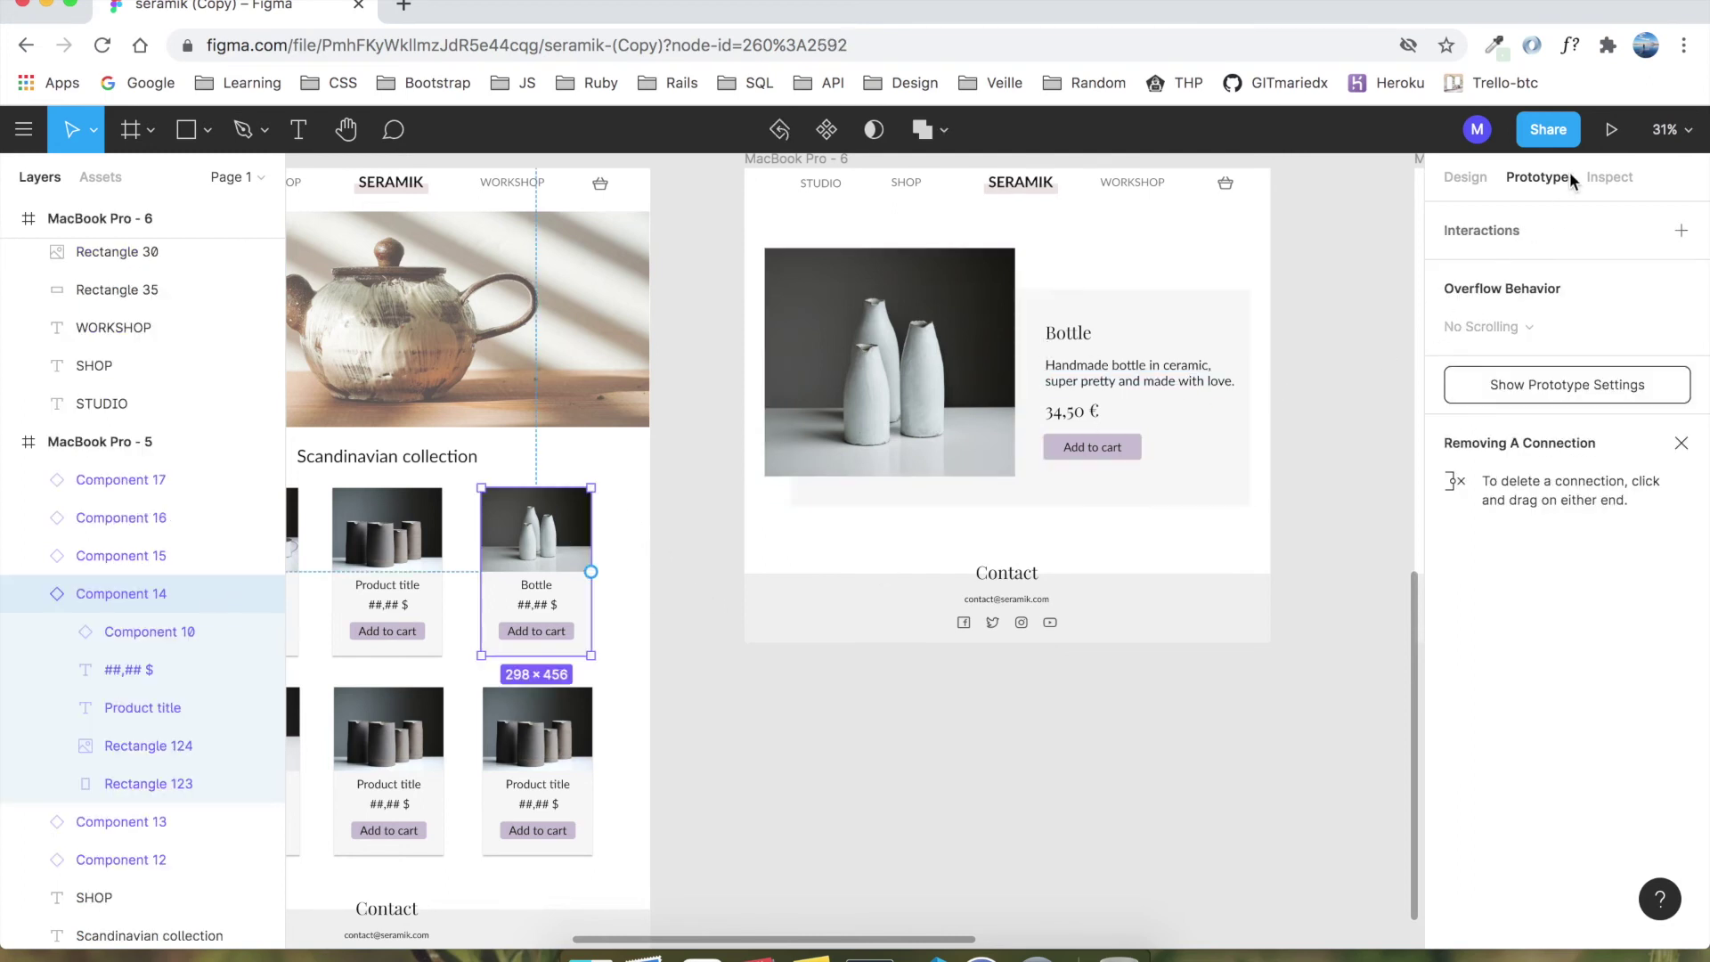
{"action": "left_click", "coordinate": [1506, 237]}
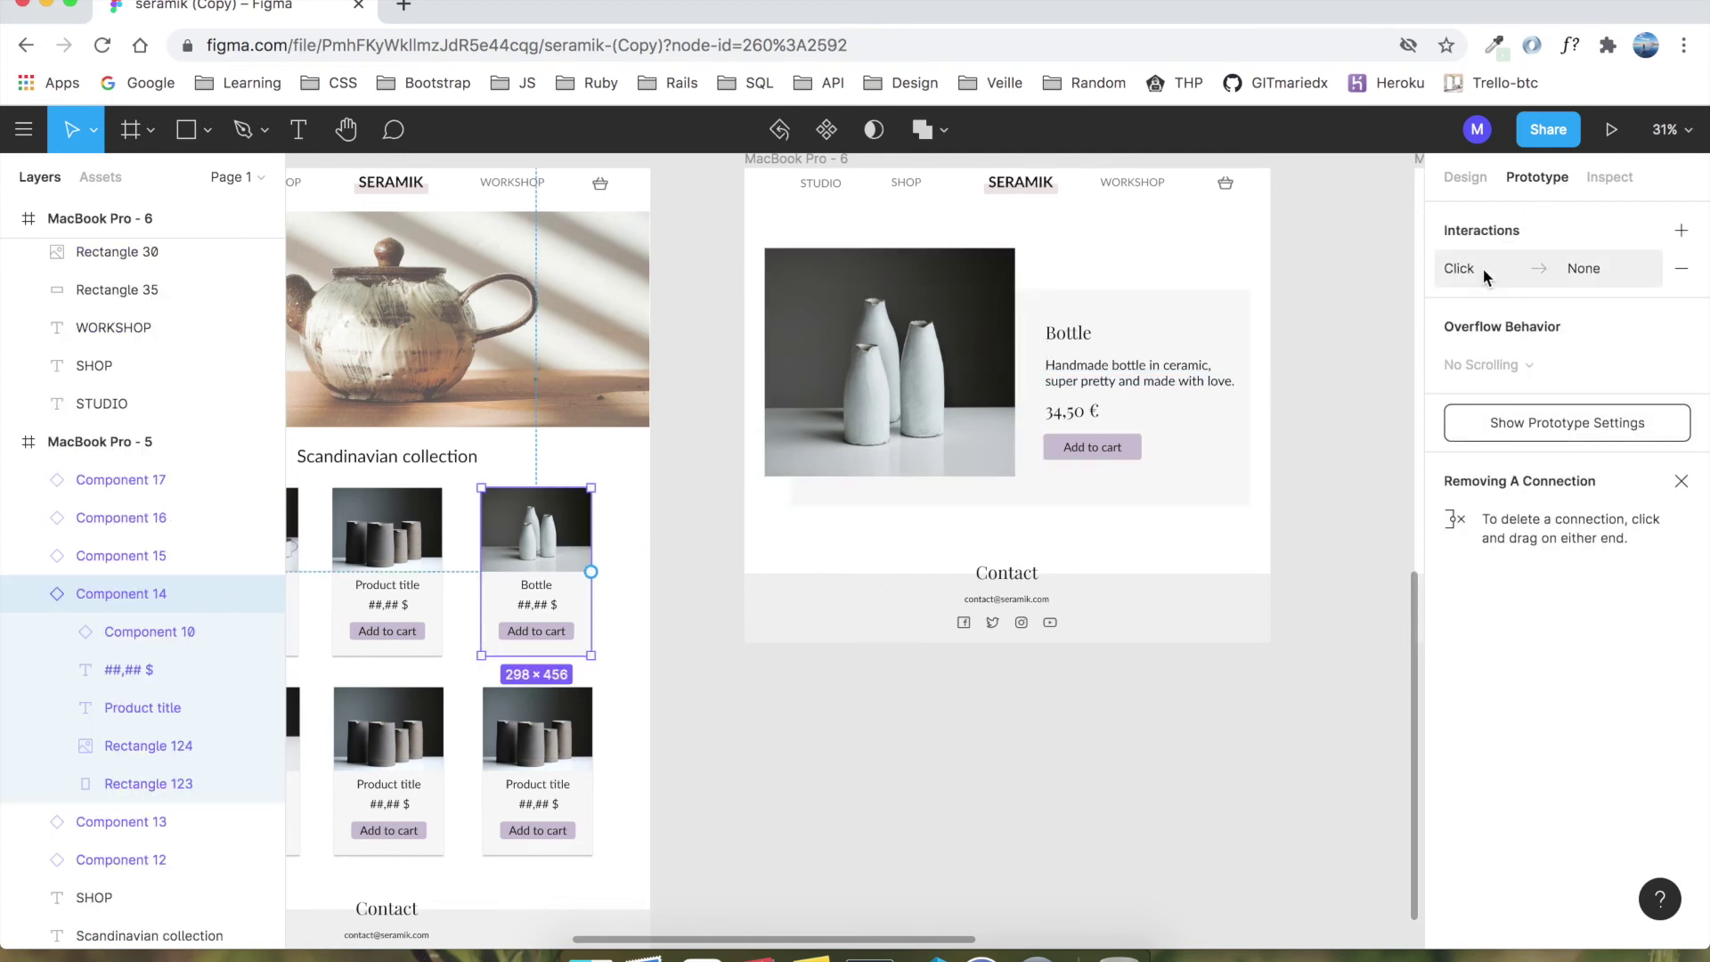
{"action": "left_click", "coordinate": [1483, 269]}
{"action": "left_click", "coordinate": [1234, 331]}
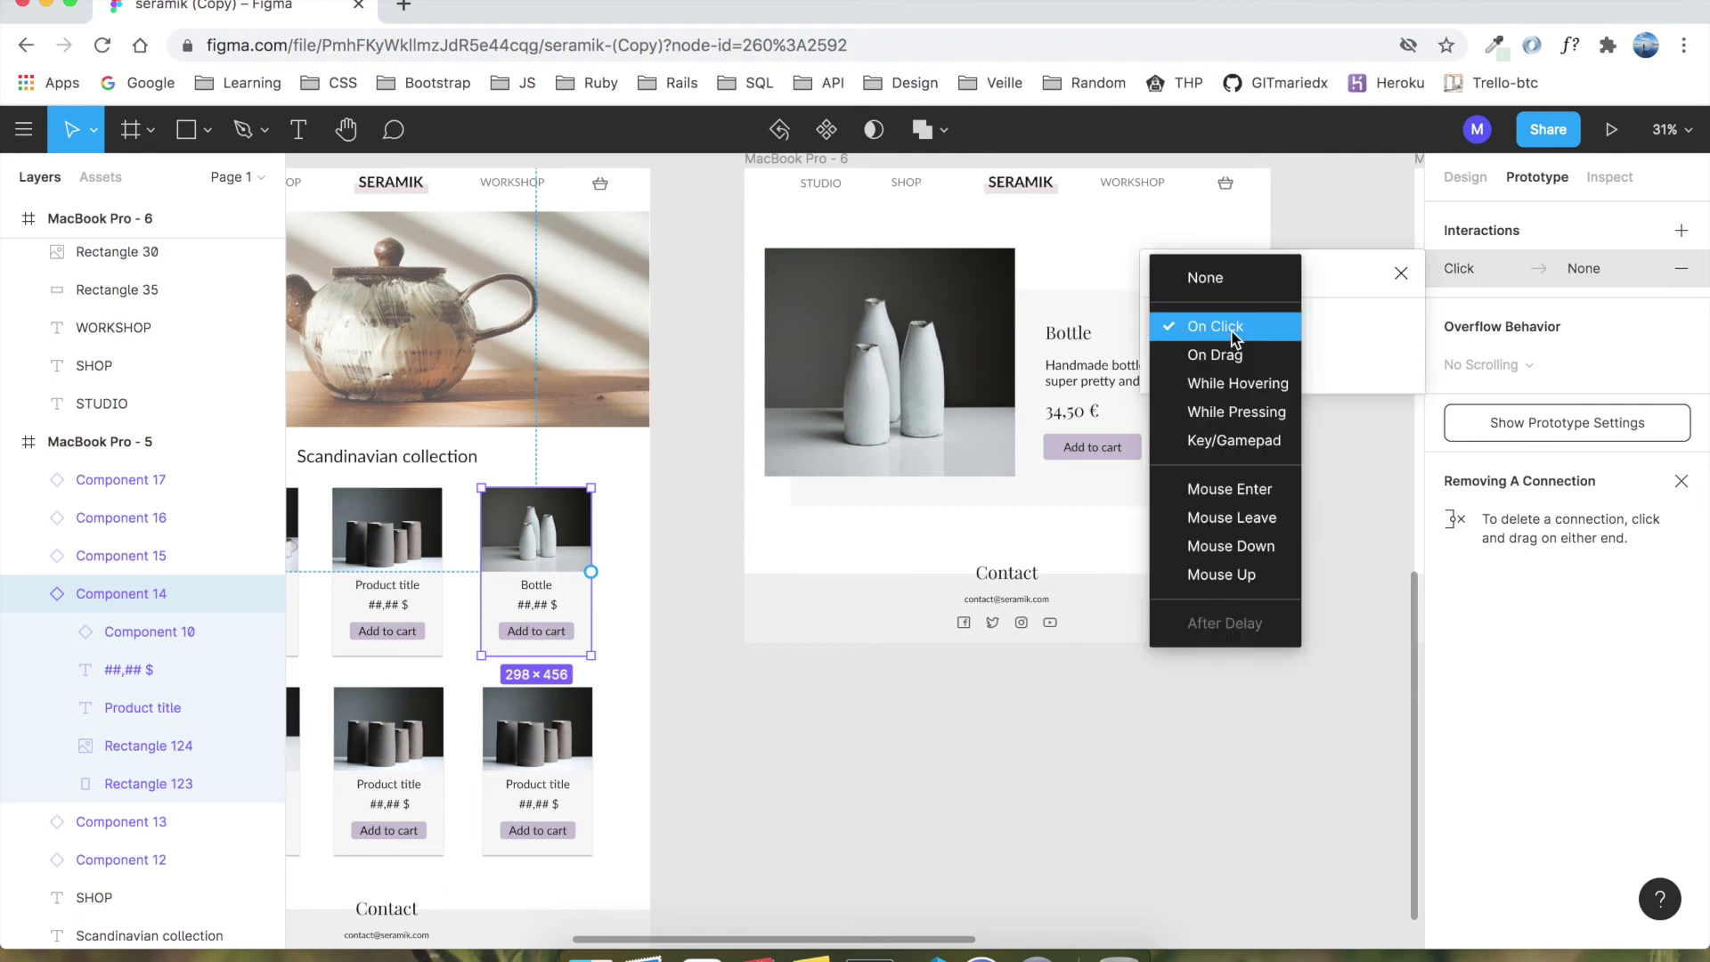
{"action": "left_click", "coordinate": [1231, 330]}
Step: Set the Bottle card's interaction to navigate to MacBook Pro - 6
{"action": "left_click", "coordinate": [1229, 364]}
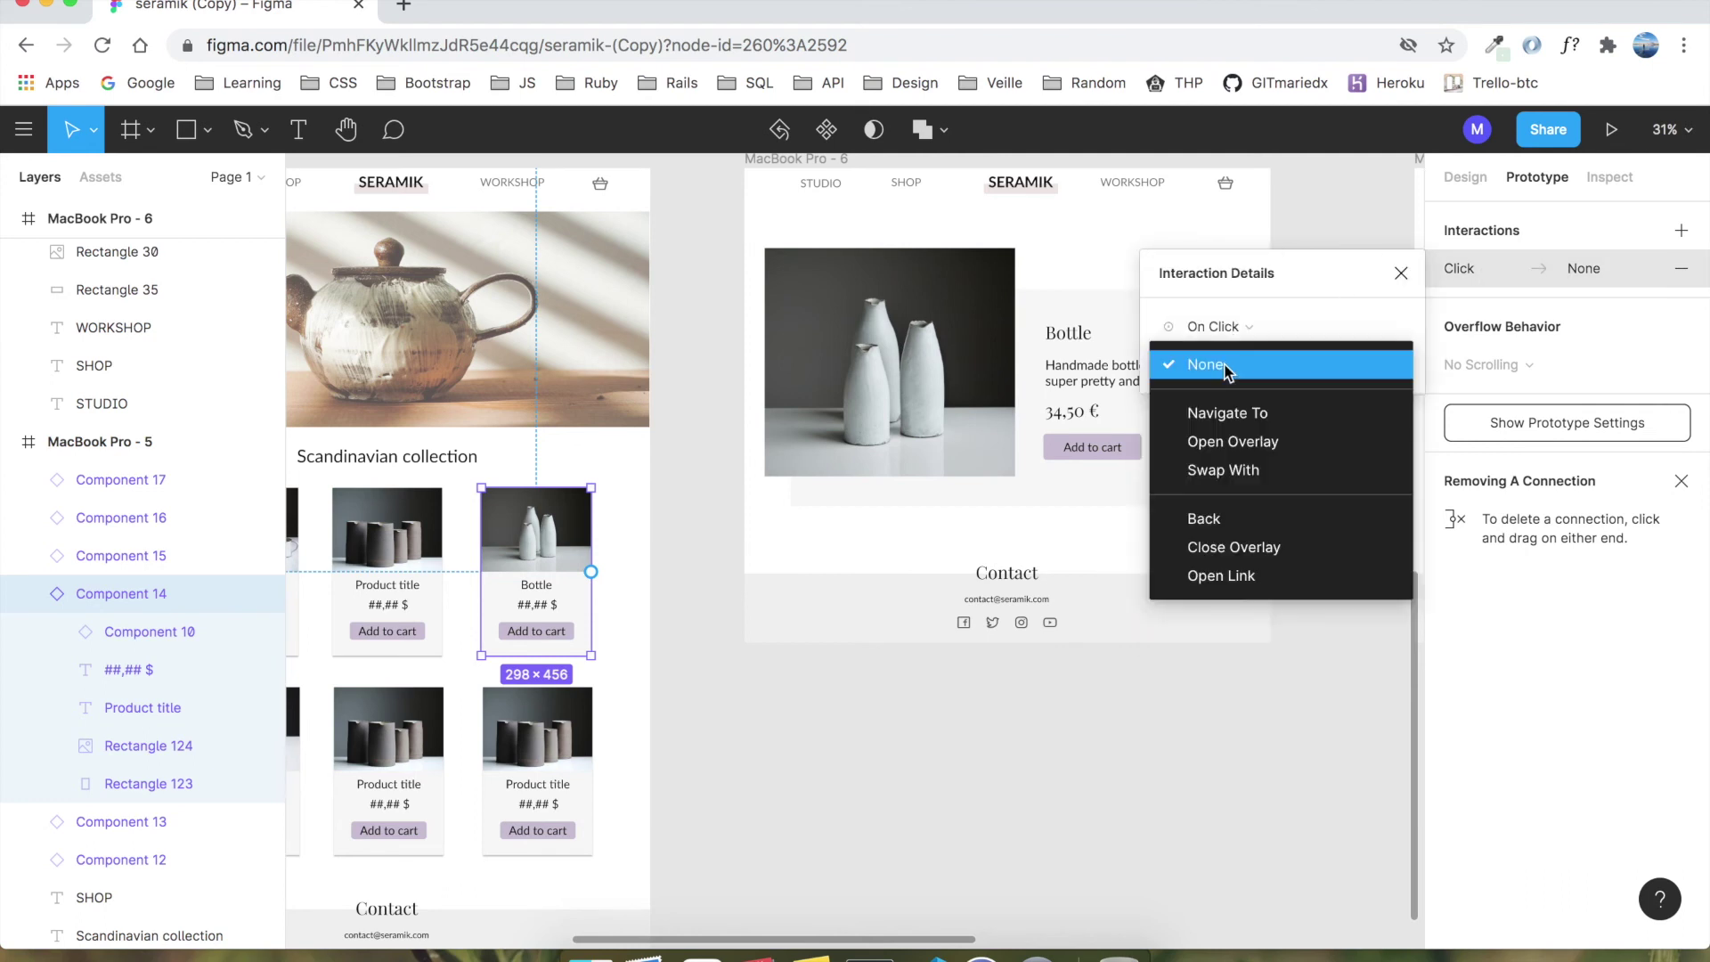
{"action": "left_click", "coordinate": [1227, 415]}
{"action": "left_click", "coordinate": [1327, 364]}
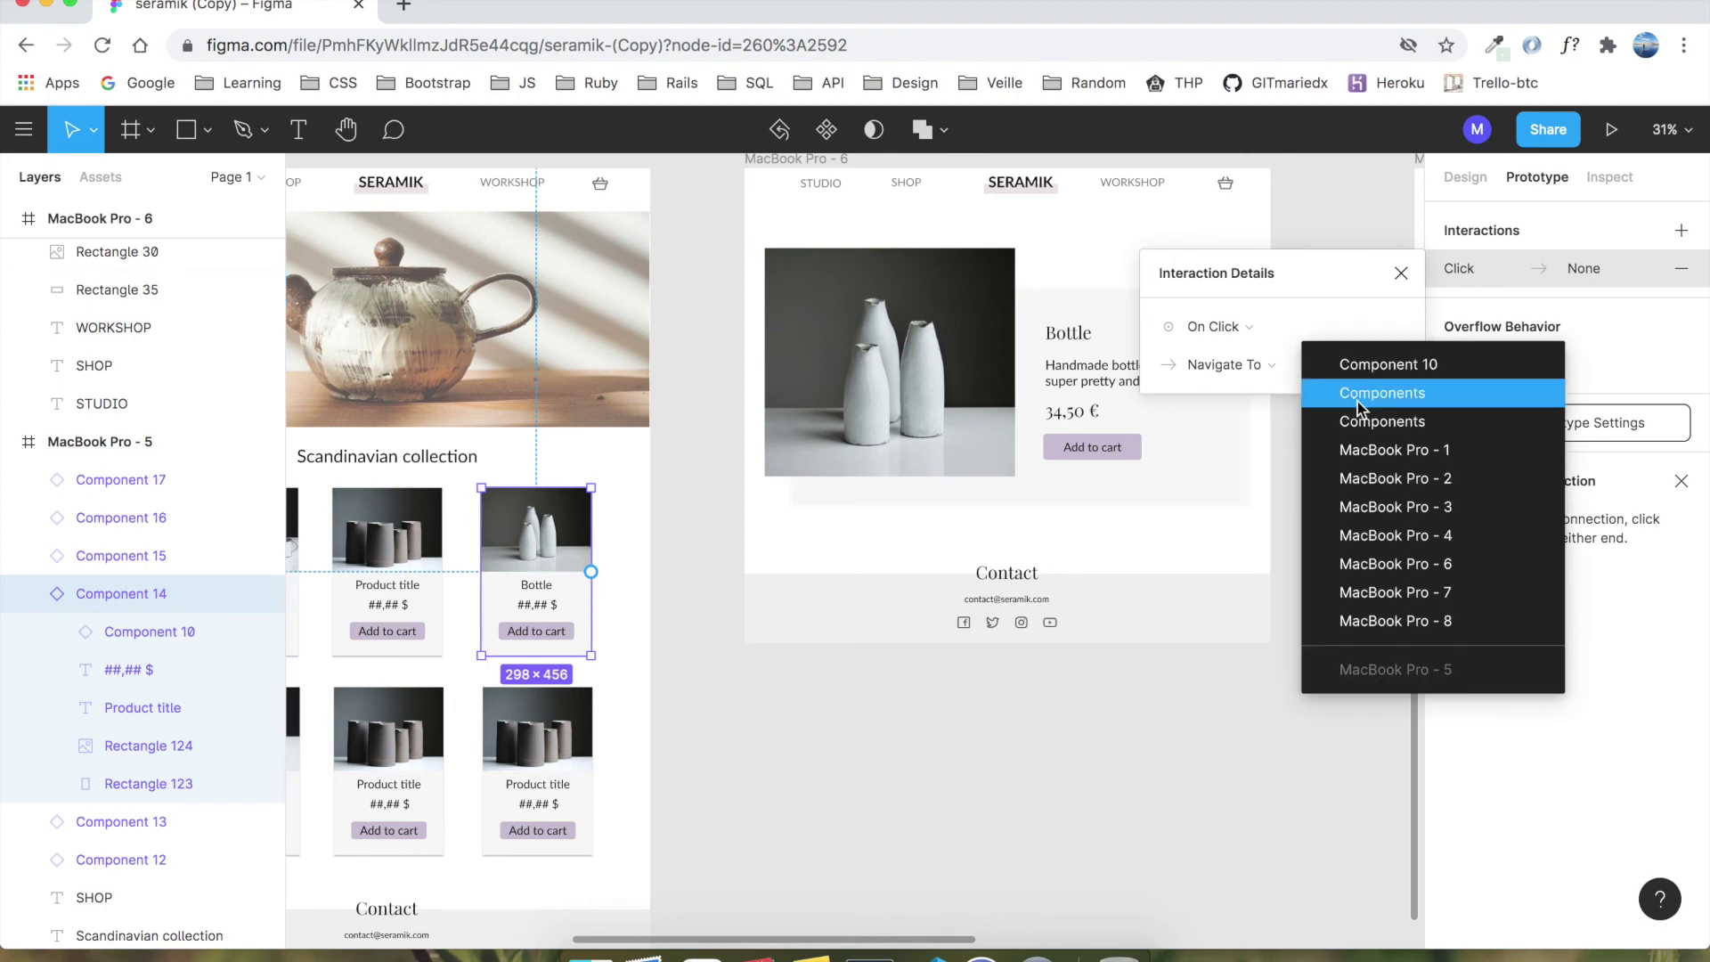
{"action": "left_click", "coordinate": [1406, 568]}
{"action": "left_click", "coordinate": [1162, 770]}
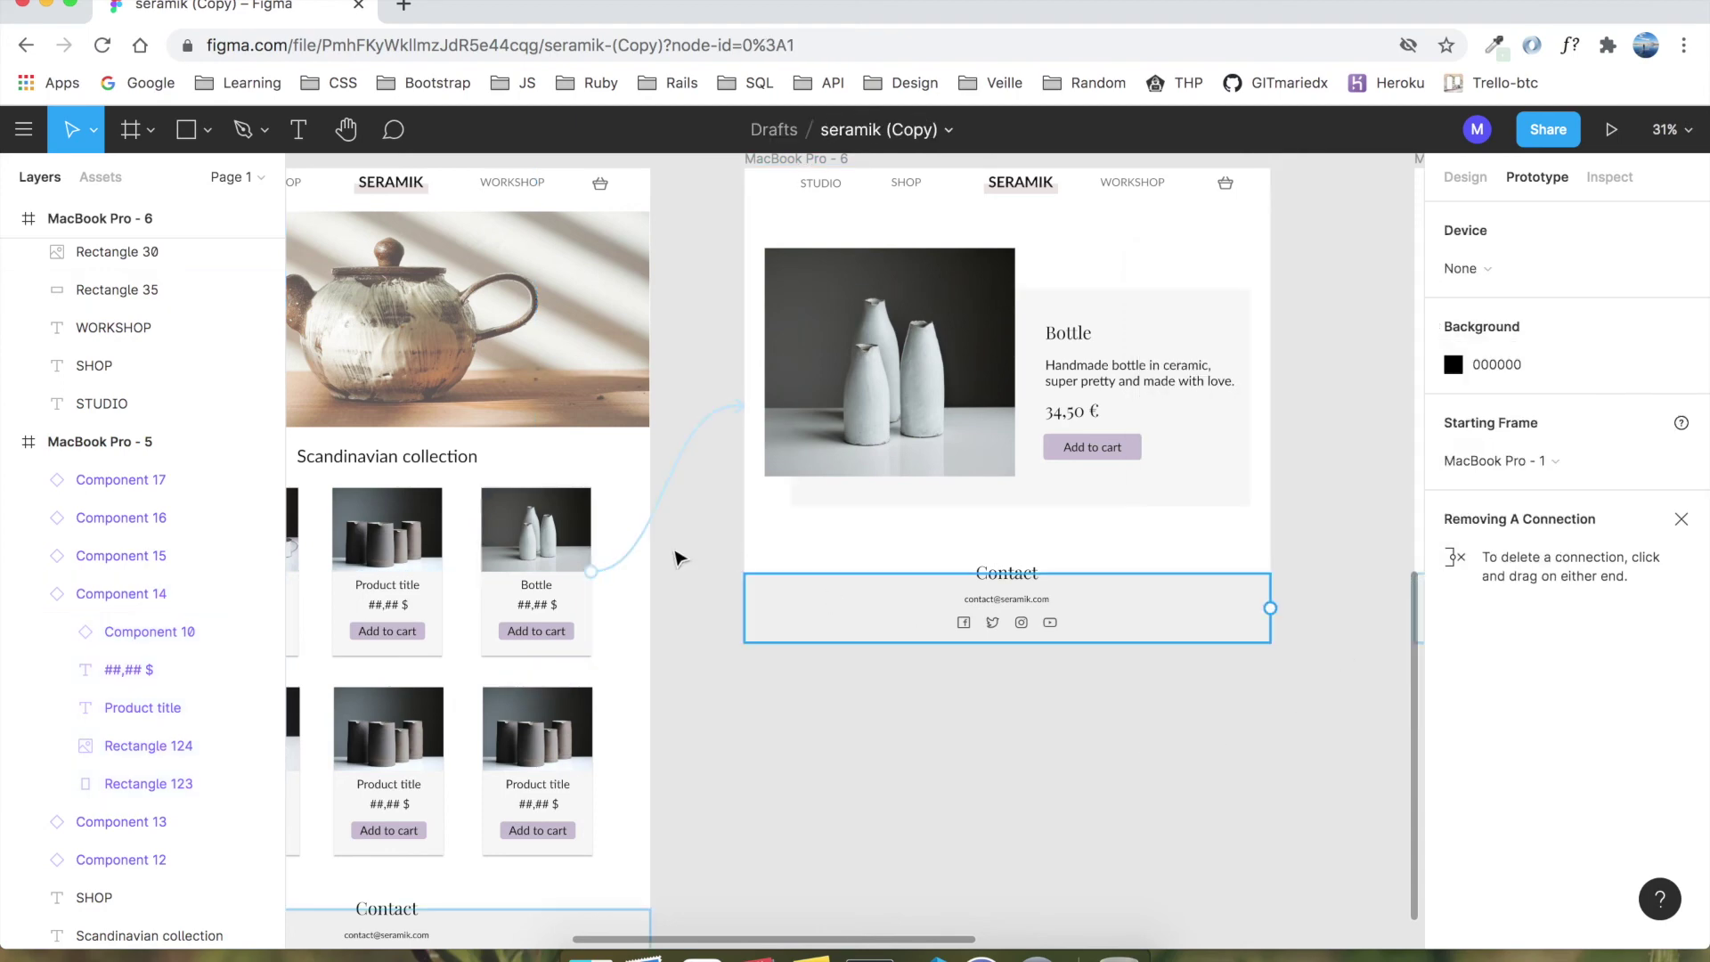
Step: Link the Add to cart button on MacBook Pro - 6 to the MacBook Pro - 7 frame
{"action": "left_click_drag", "start_coordinate": [1176, 743], "coordinate": [966, 813]}
{"action": "scroll", "coordinate": [1088, 713], "scroll_direction": "right", "scroll_amount": 5}
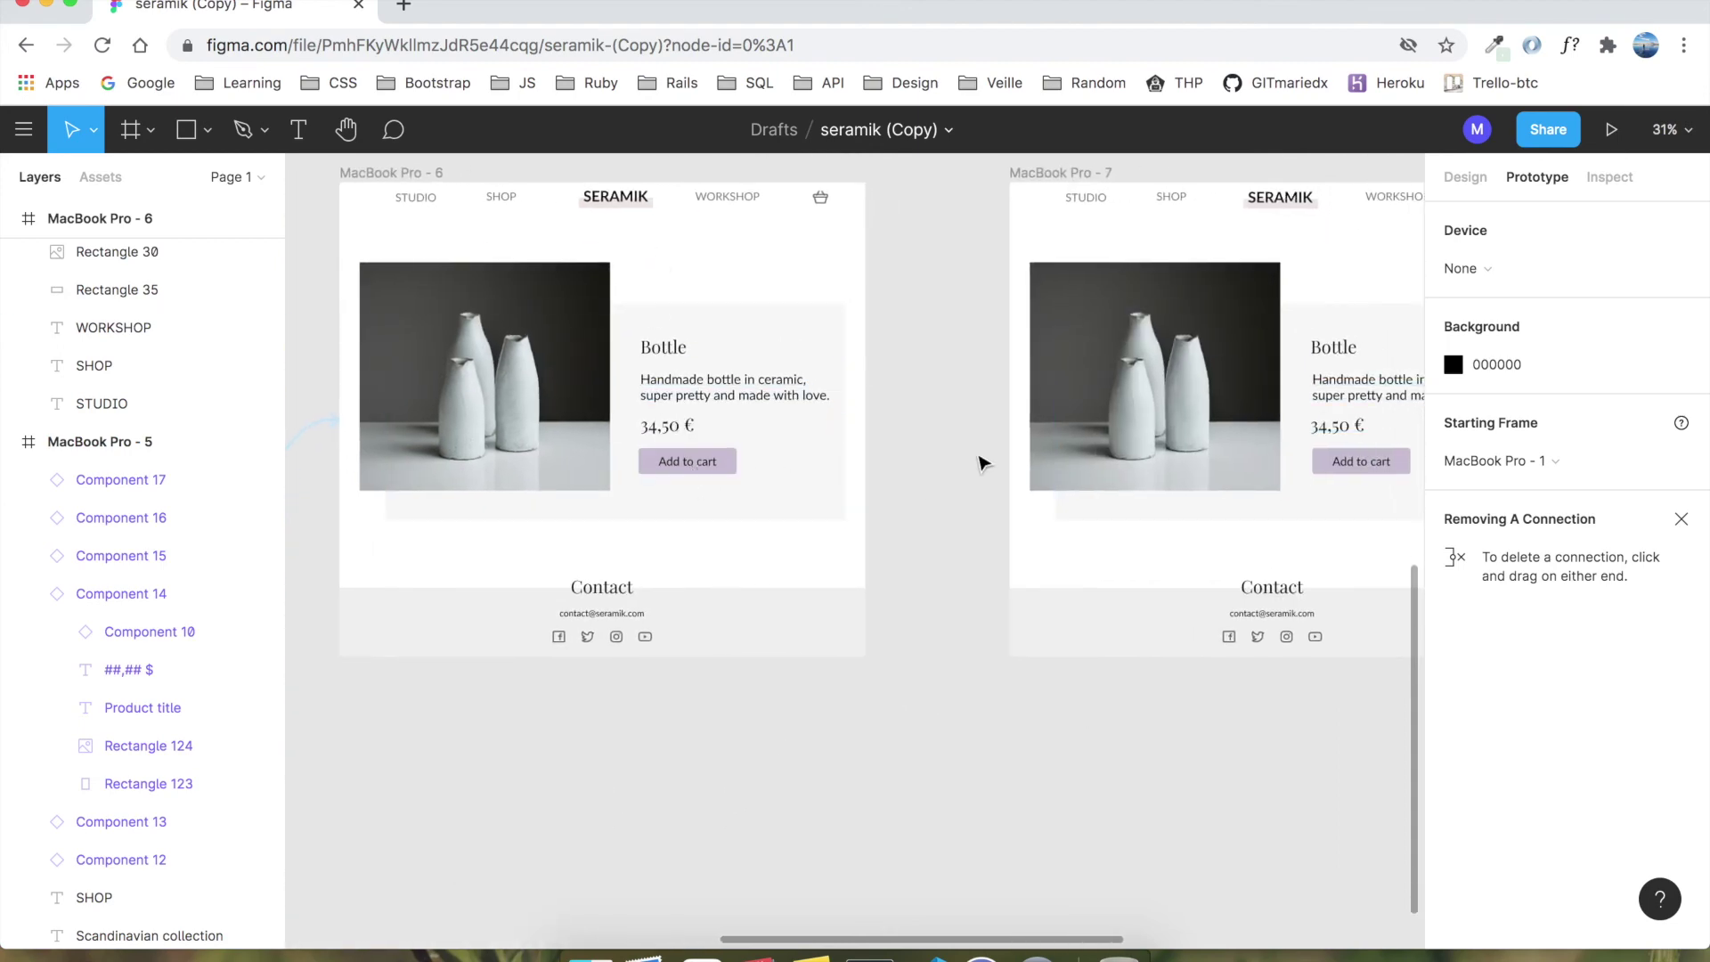
{"action": "scroll", "coordinate": [962, 463], "scroll_direction": "right", "scroll_amount": 2}
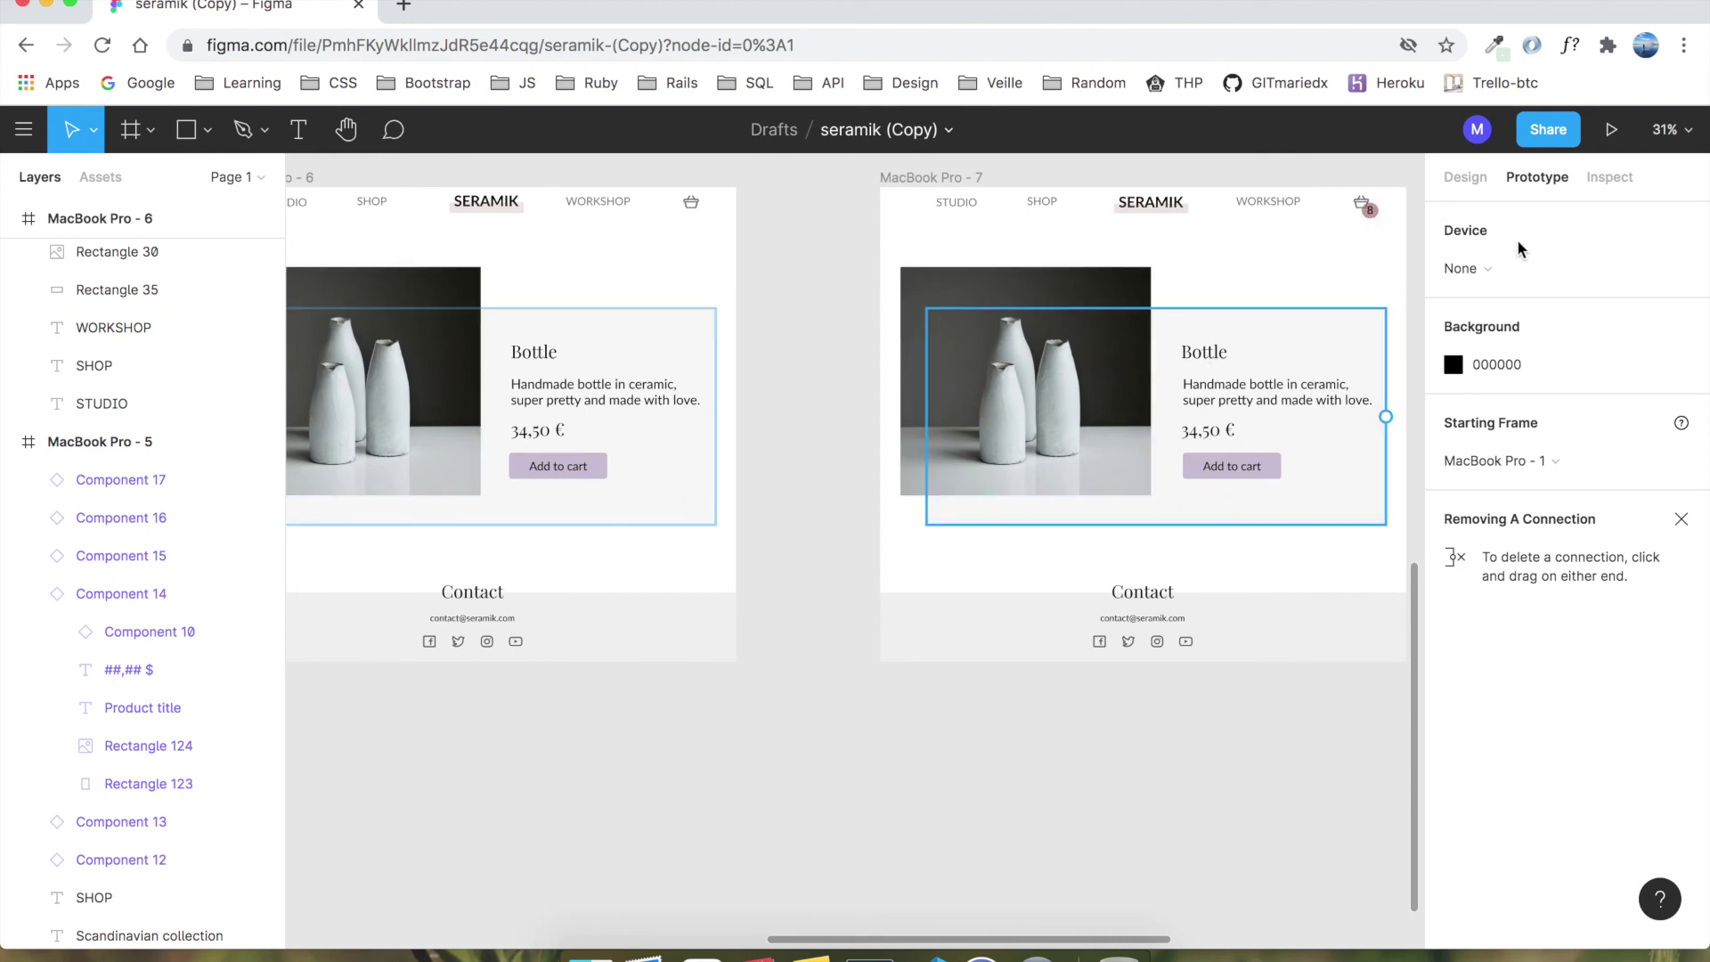
{"action": "left_click", "coordinate": [548, 470]}
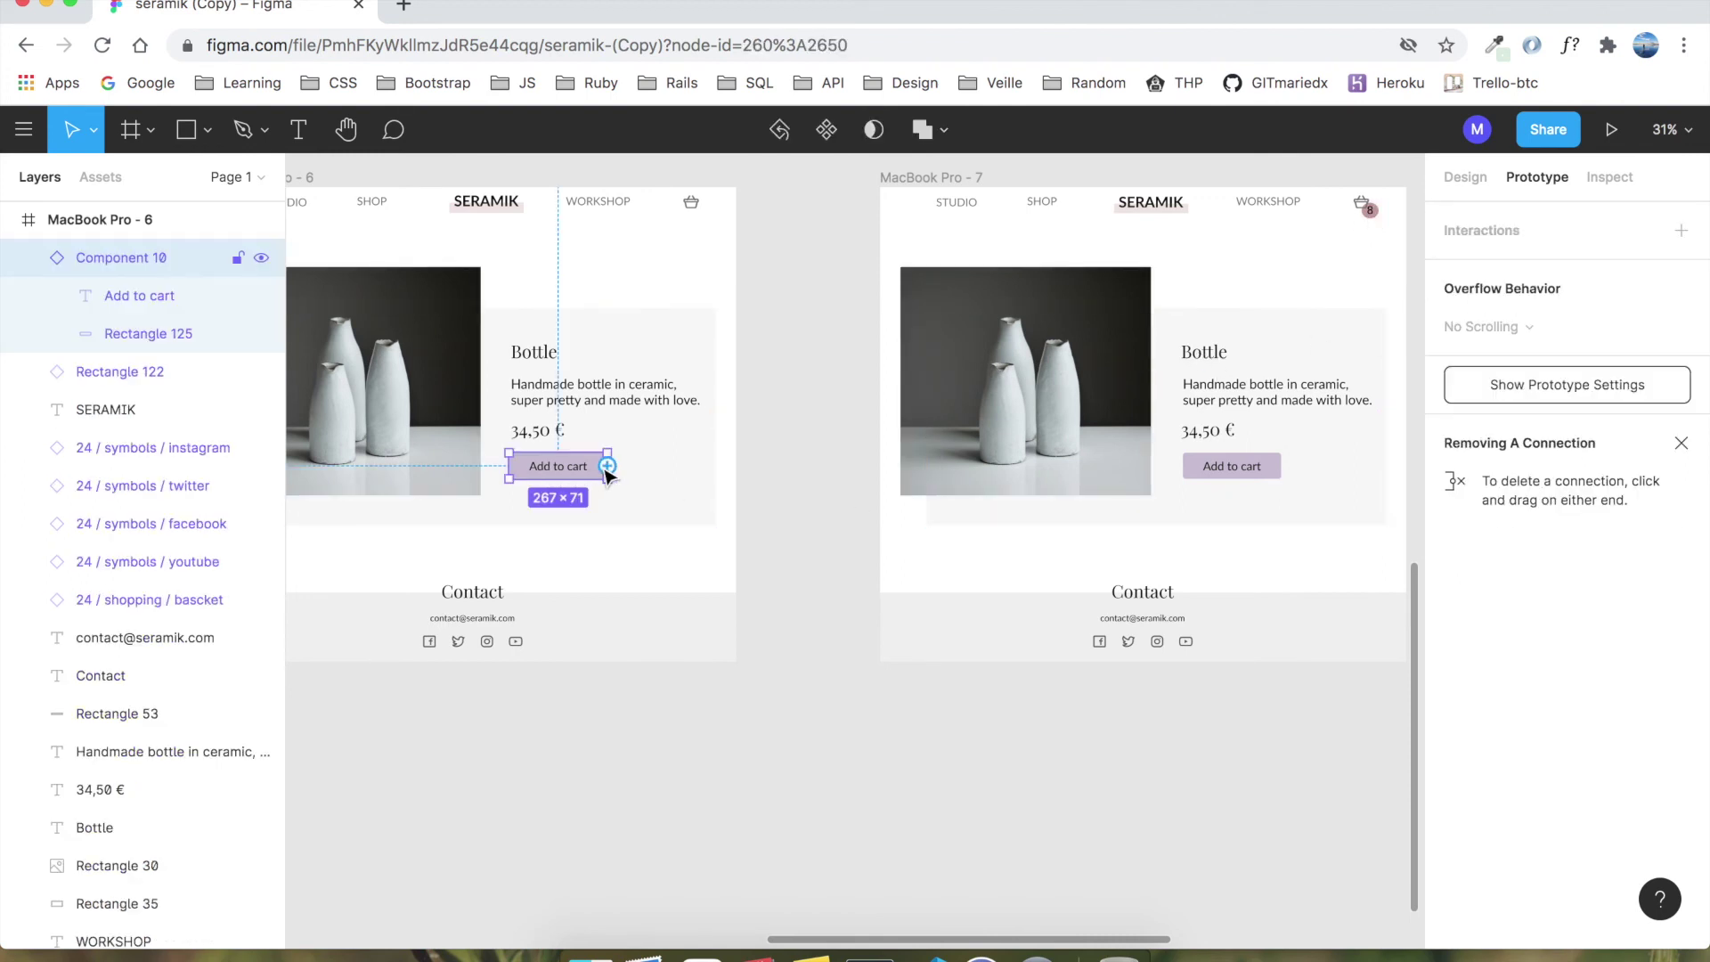
{"action": "left_click_drag", "start_coordinate": [607, 466], "coordinate": [991, 328]}
Step: Link the basket icon on MacBook Pro - 7 to the MacBook Pro - 8 cart page
{"action": "scroll", "coordinate": [991, 328], "scroll_direction": "right", "scroll_amount": 5}
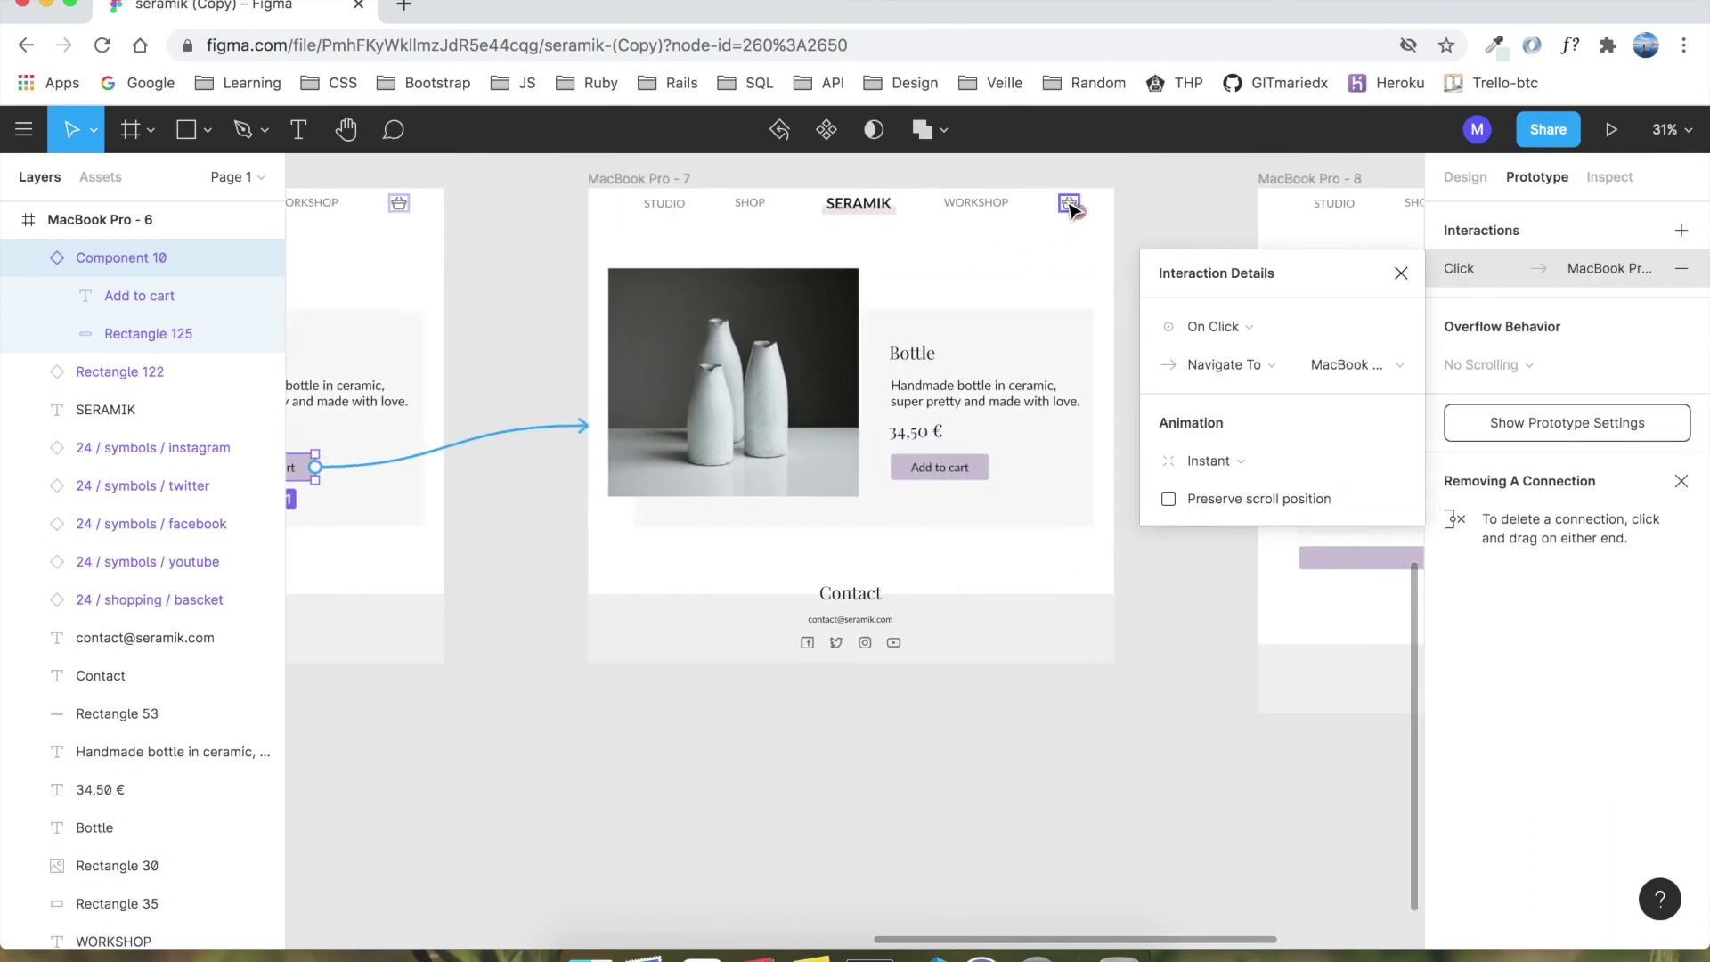
{"action": "left_click", "coordinate": [1071, 204]}
{"action": "left_click_drag", "start_coordinate": [1079, 204], "coordinate": [1274, 284]}
{"action": "left_click", "coordinate": [1197, 224]}
Step: Link the SHOP navigation text on MacBook Pro - 8 back to the MacBook Pro - 5 shop page
{"action": "scroll", "coordinate": [1219, 238], "scroll_direction": "right", "scroll_amount": 1}
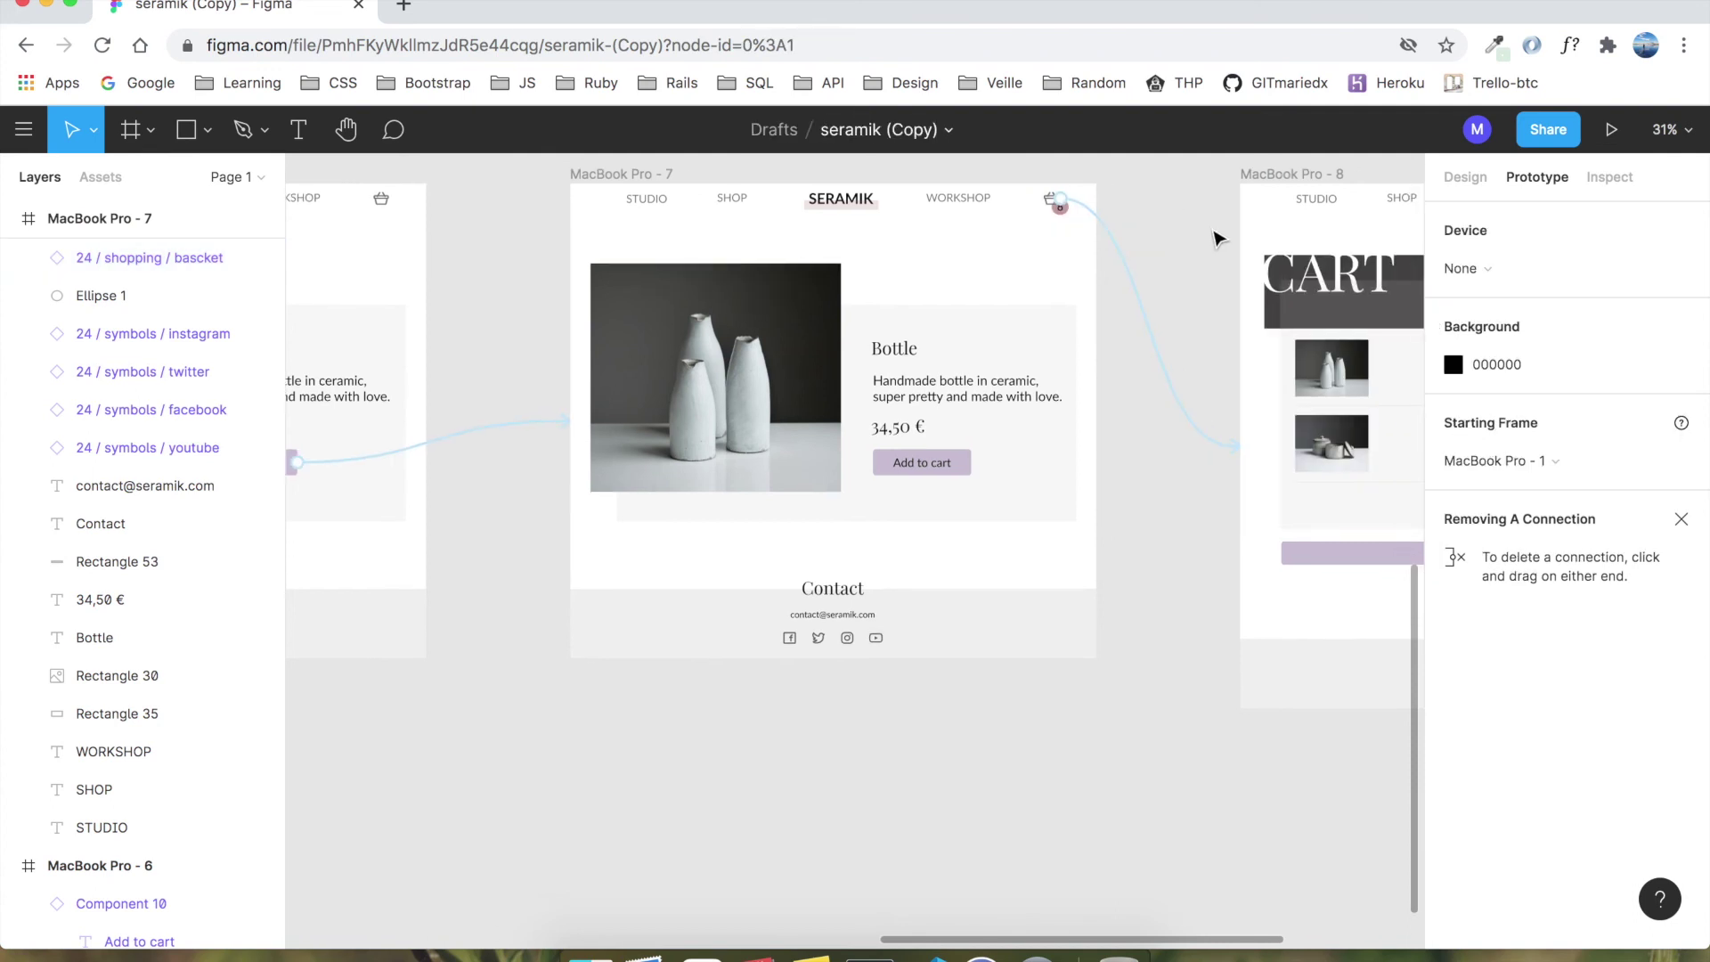
{"action": "scroll", "coordinate": [1224, 272], "scroll_direction": "down", "scroll_amount": 5}
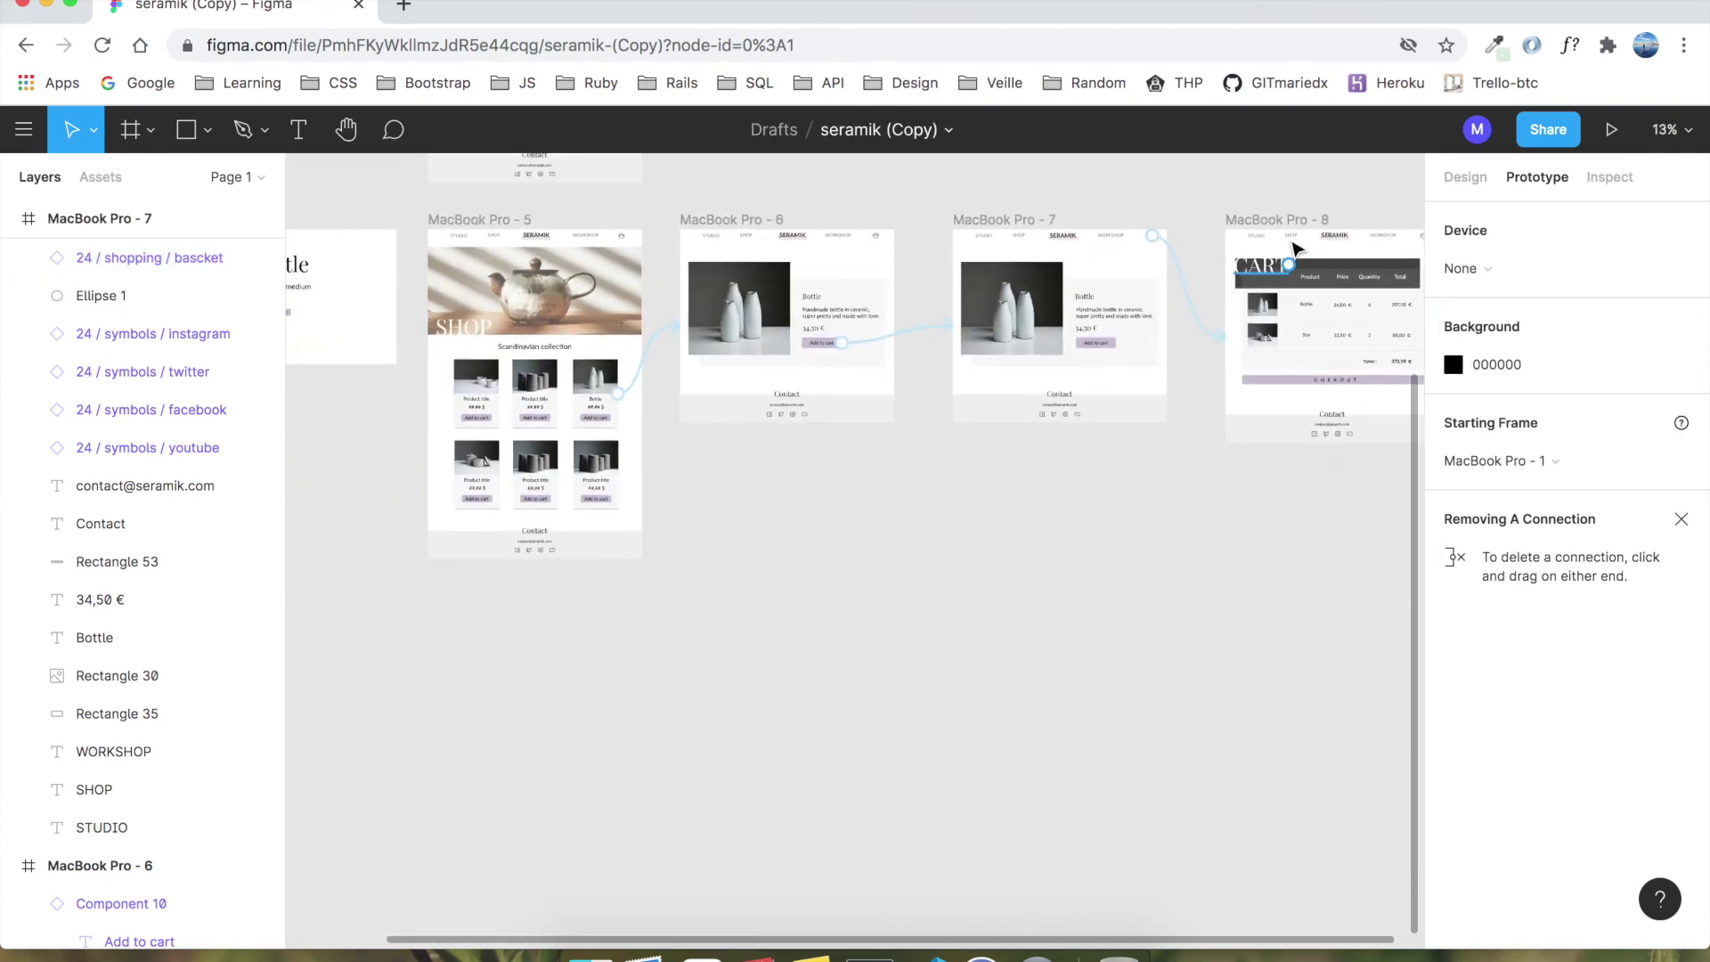
{"action": "left_click", "coordinate": [1296, 243]}
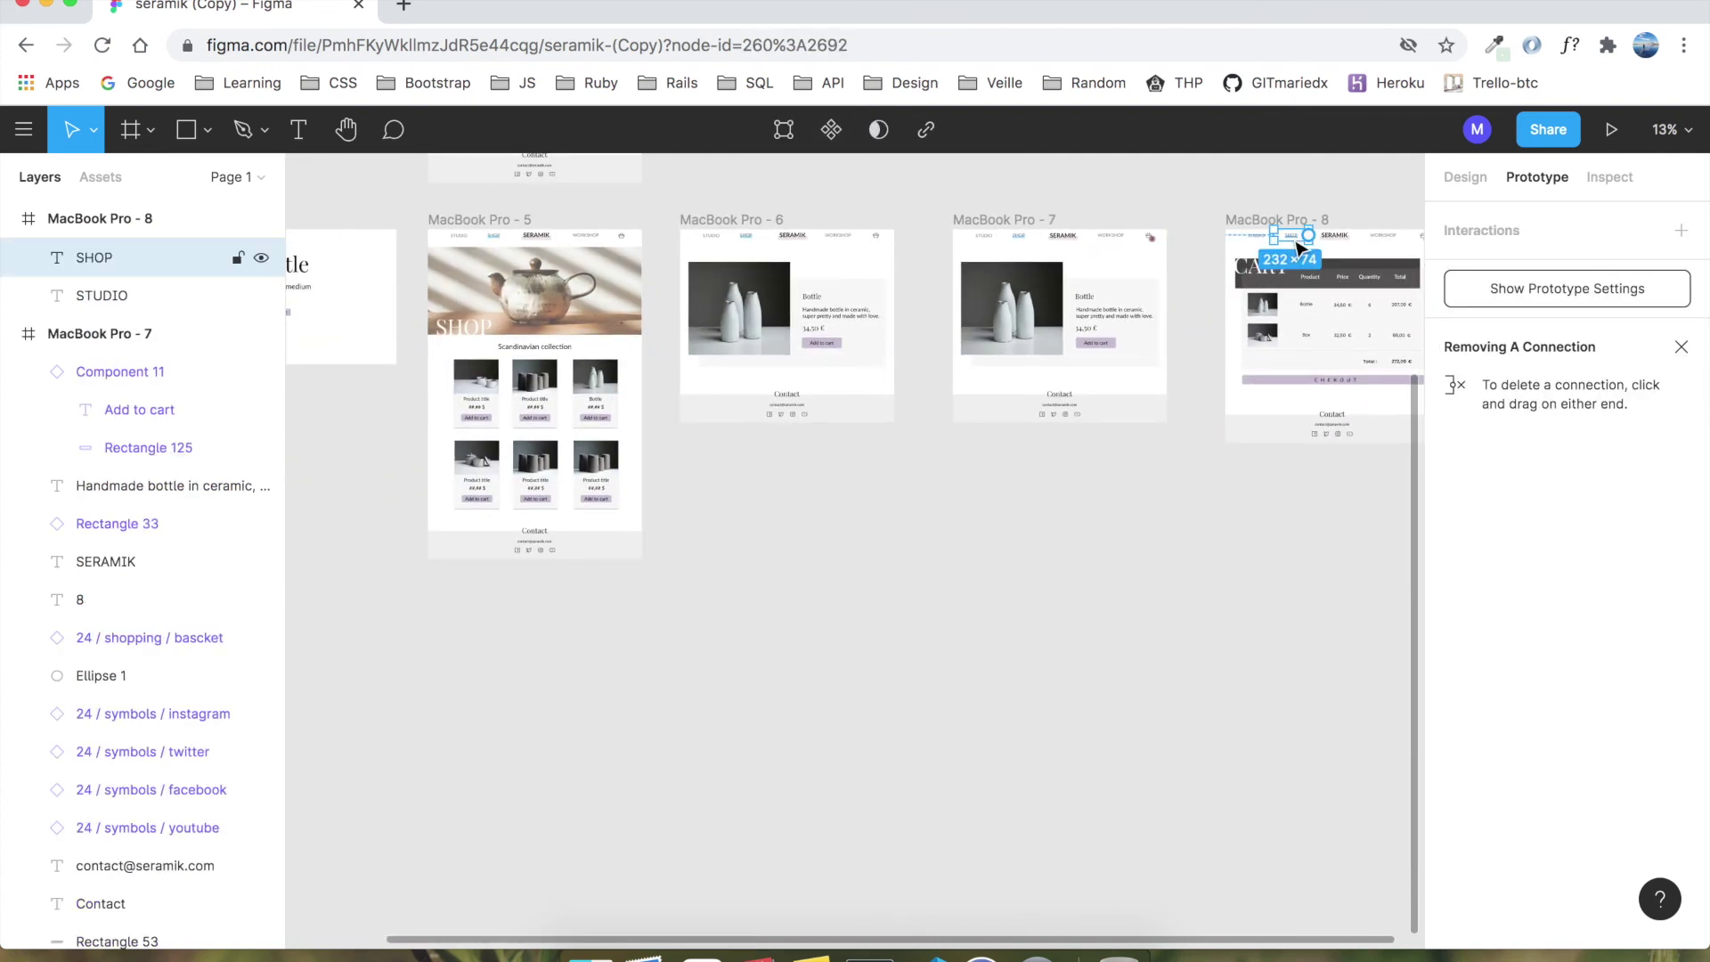
{"action": "left_click_drag", "start_coordinate": [1308, 235], "coordinate": [630, 397]}
{"action": "left_click", "coordinate": [1009, 554]}
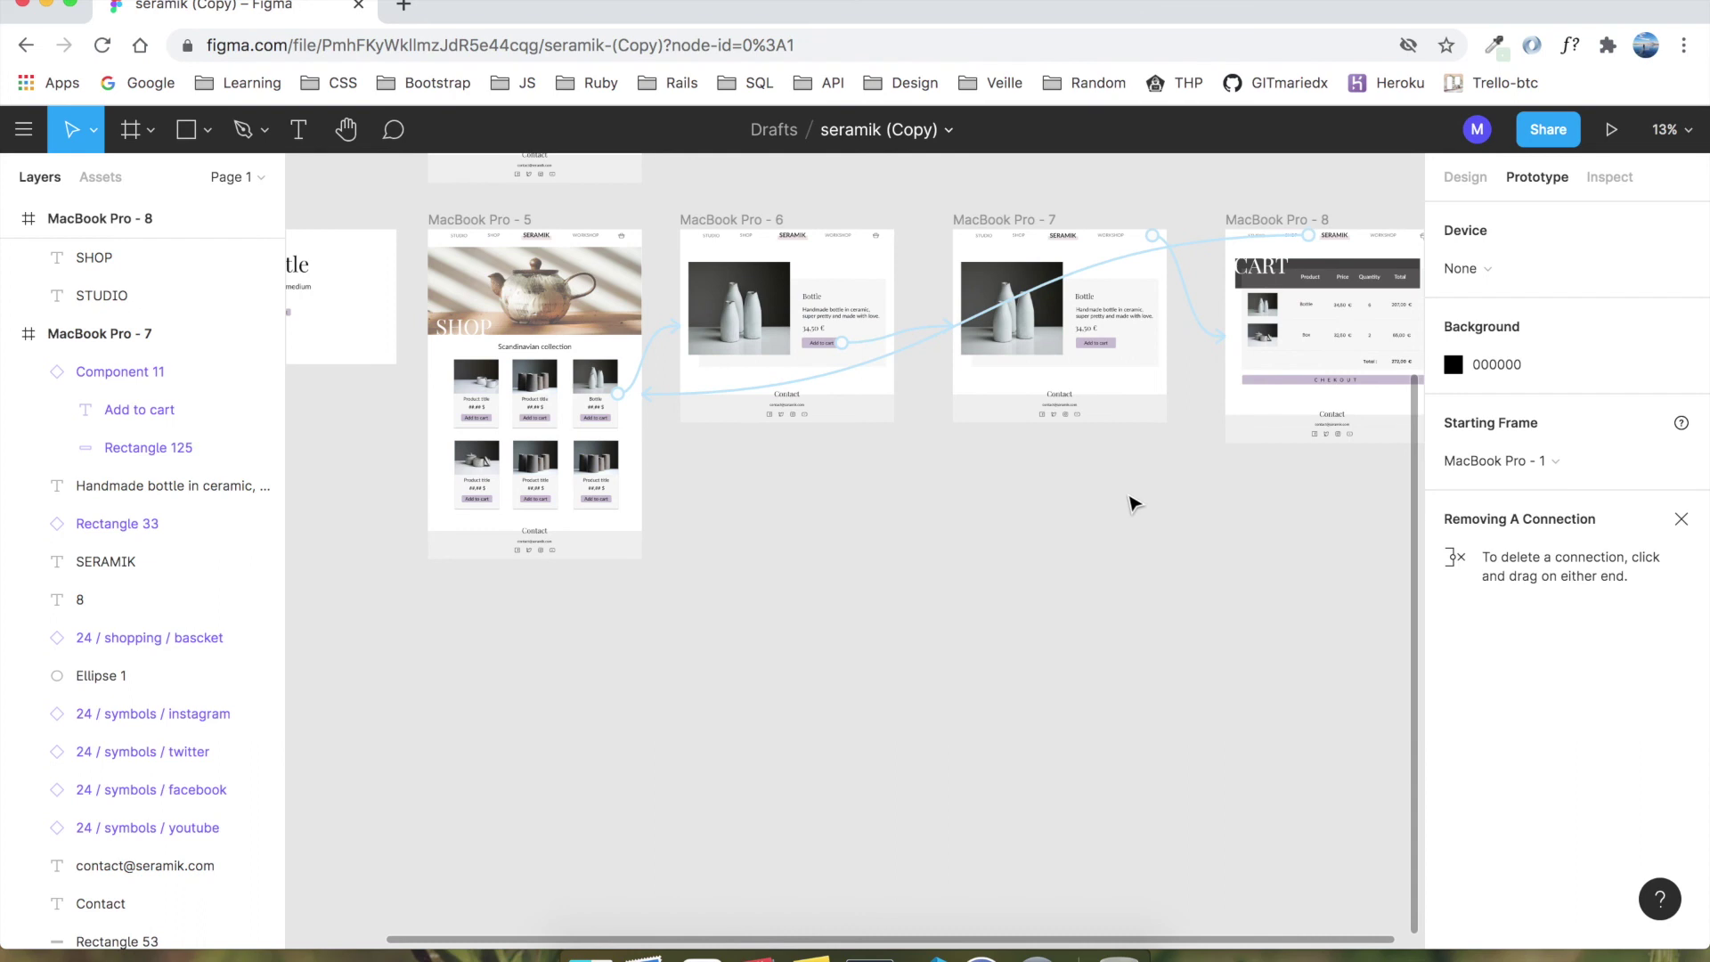
Step: Delete the original design row: the old Components frame and MacBook Pro - 1 through MacBook Pro - 4
{"action": "scroll", "coordinate": [1137, 501], "scroll_direction": "down", "scroll_amount": 3}
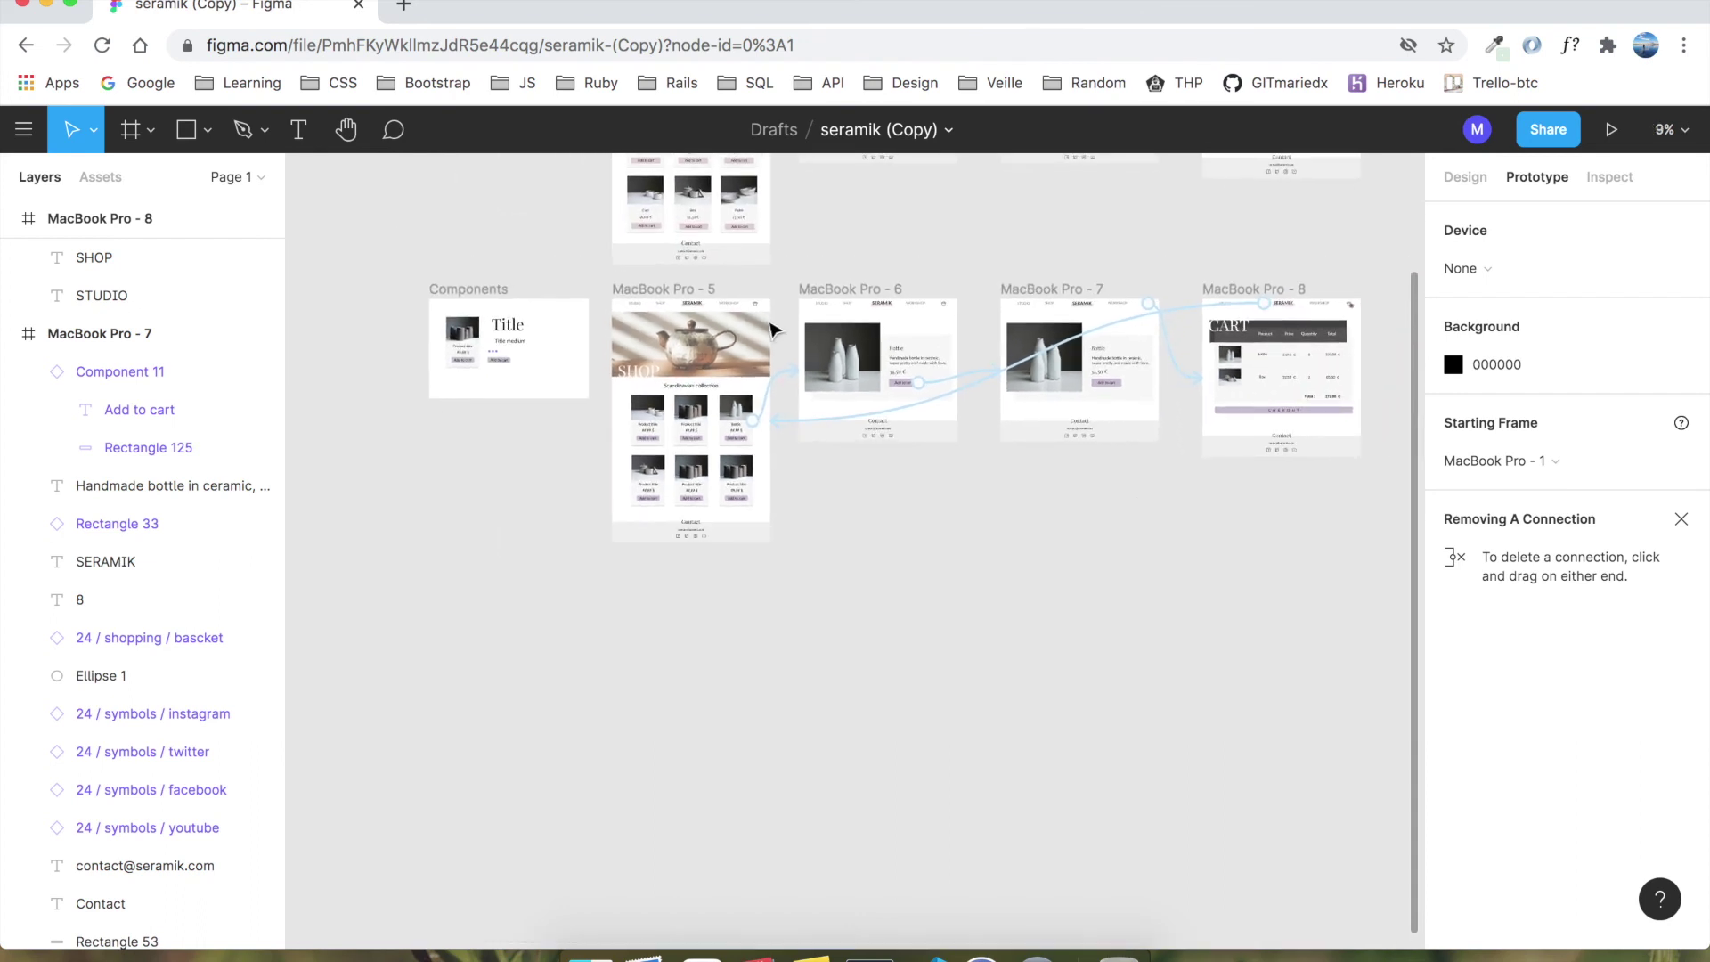
{"action": "scroll", "coordinate": [1004, 493], "scroll_direction": "up", "scroll_amount": 5}
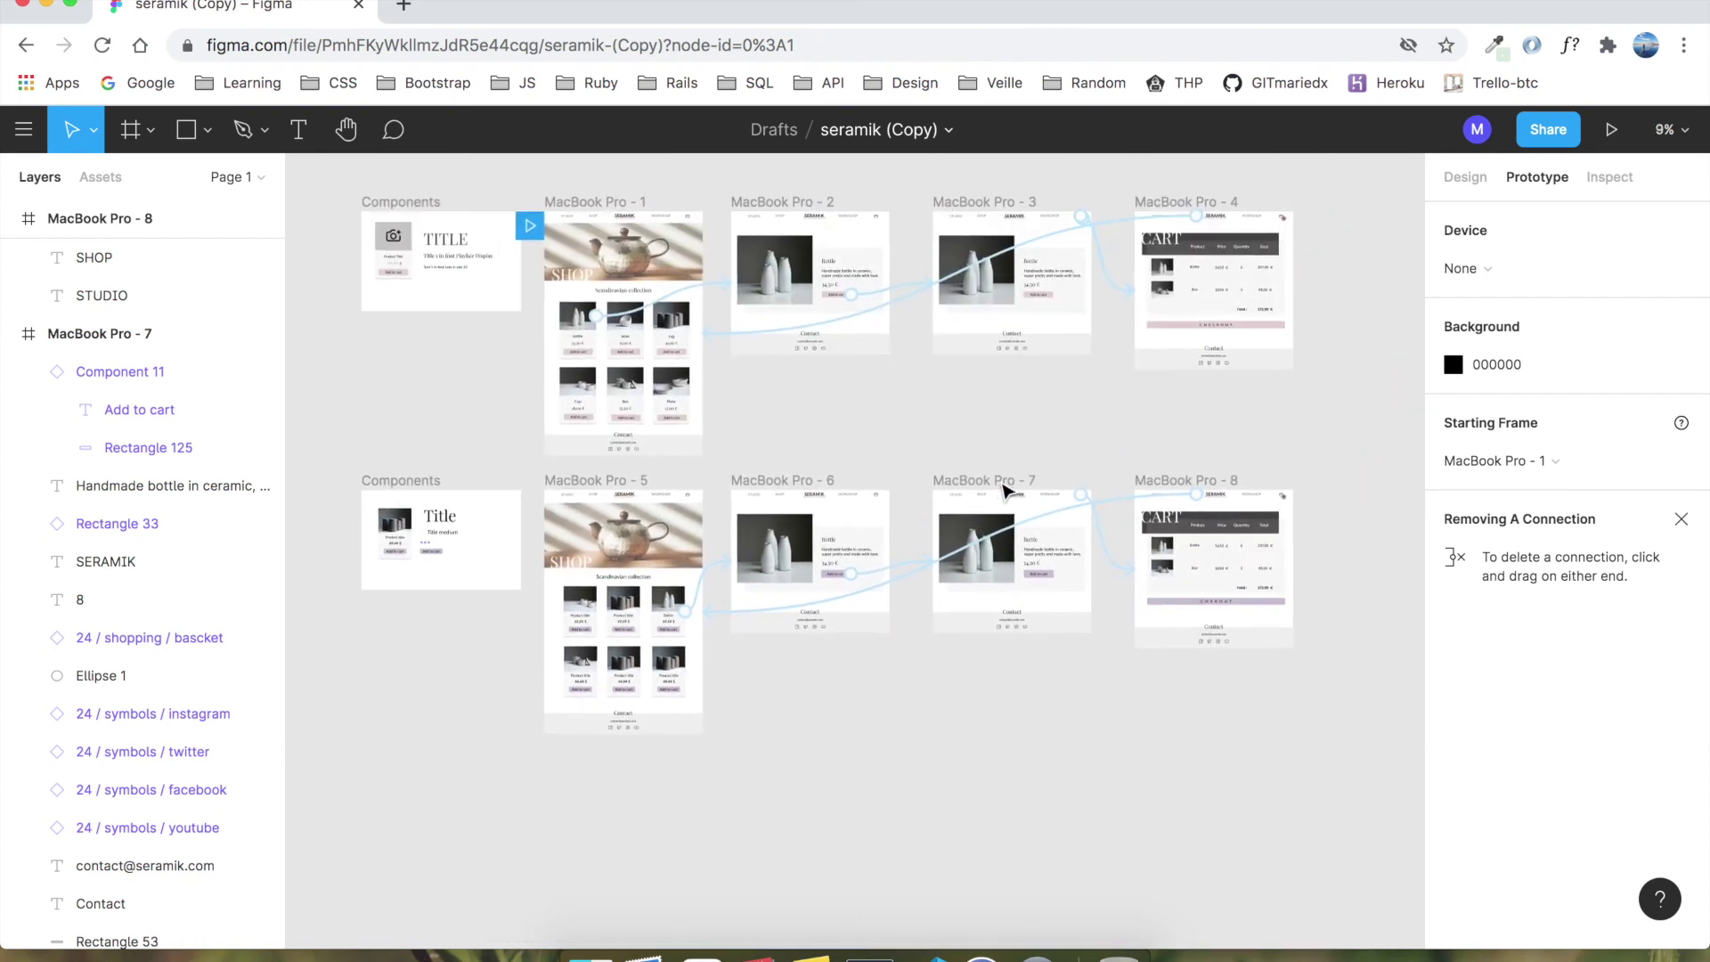
{"action": "left_click_drag", "start_coordinate": [336, 216], "coordinate": [1328, 503]}
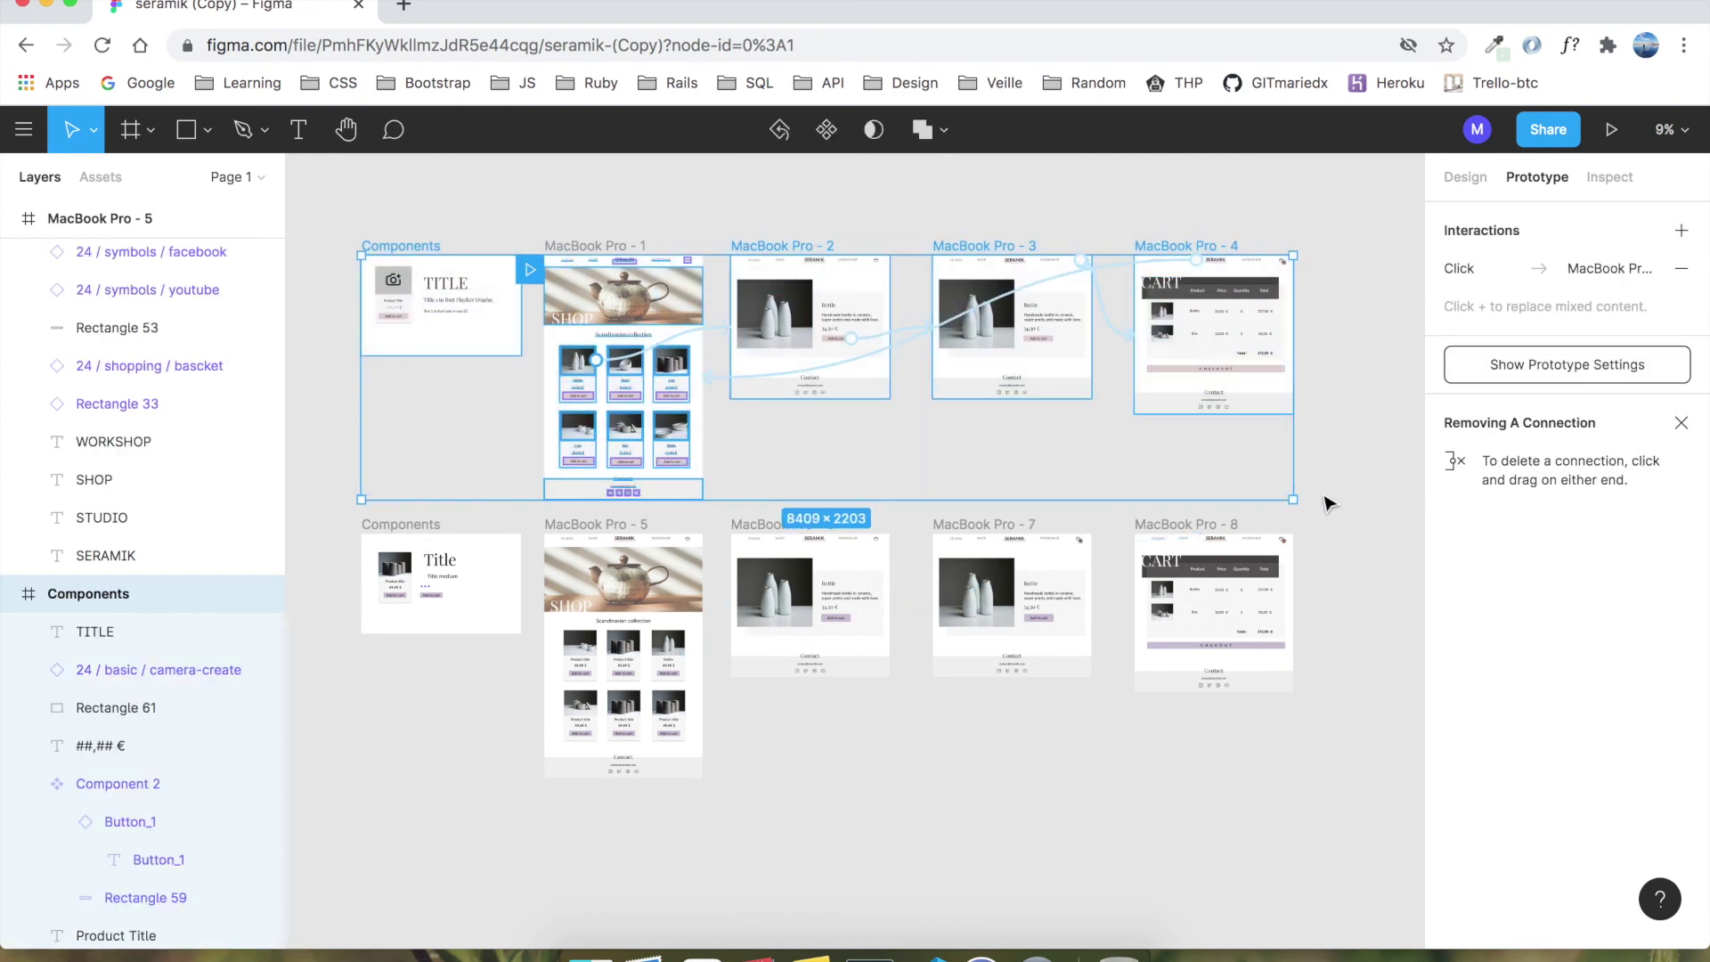
{"action": "key", "text": "Delete"}
{"action": "left_click", "coordinate": [558, 256]}
{"action": "key", "text": "Delete"}
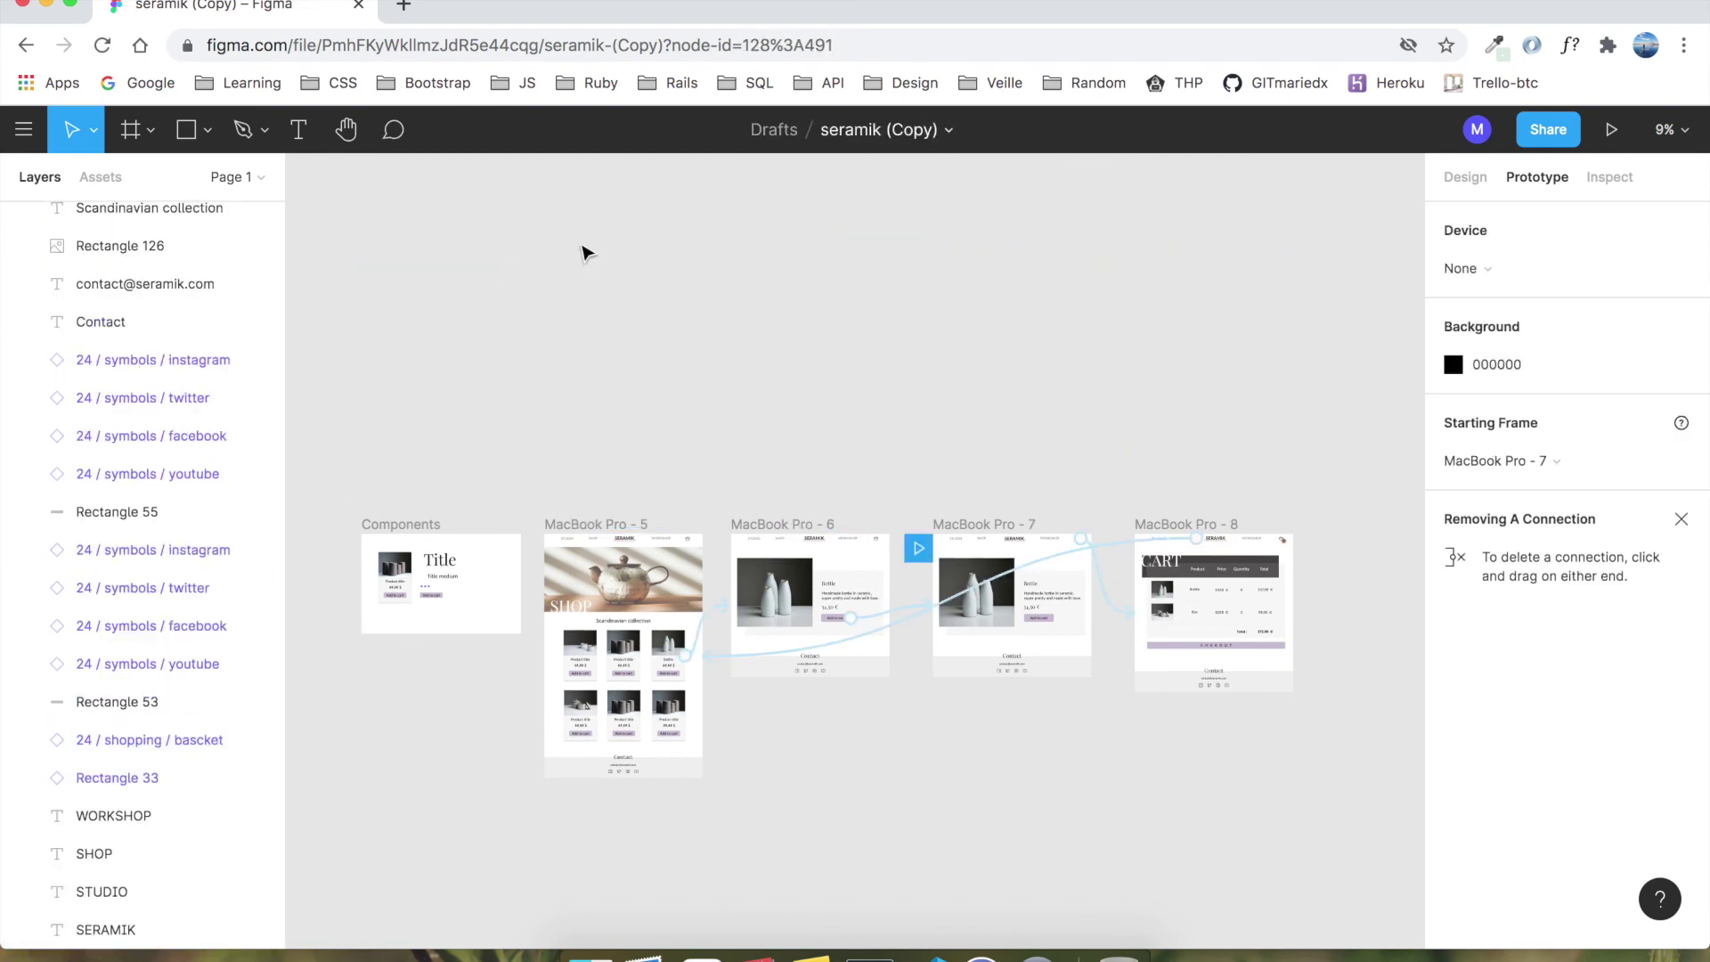
Step: Present the prototype starting from MacBook Pro - 5 and look through the whole shop page
{"action": "left_click", "coordinate": [611, 523]}
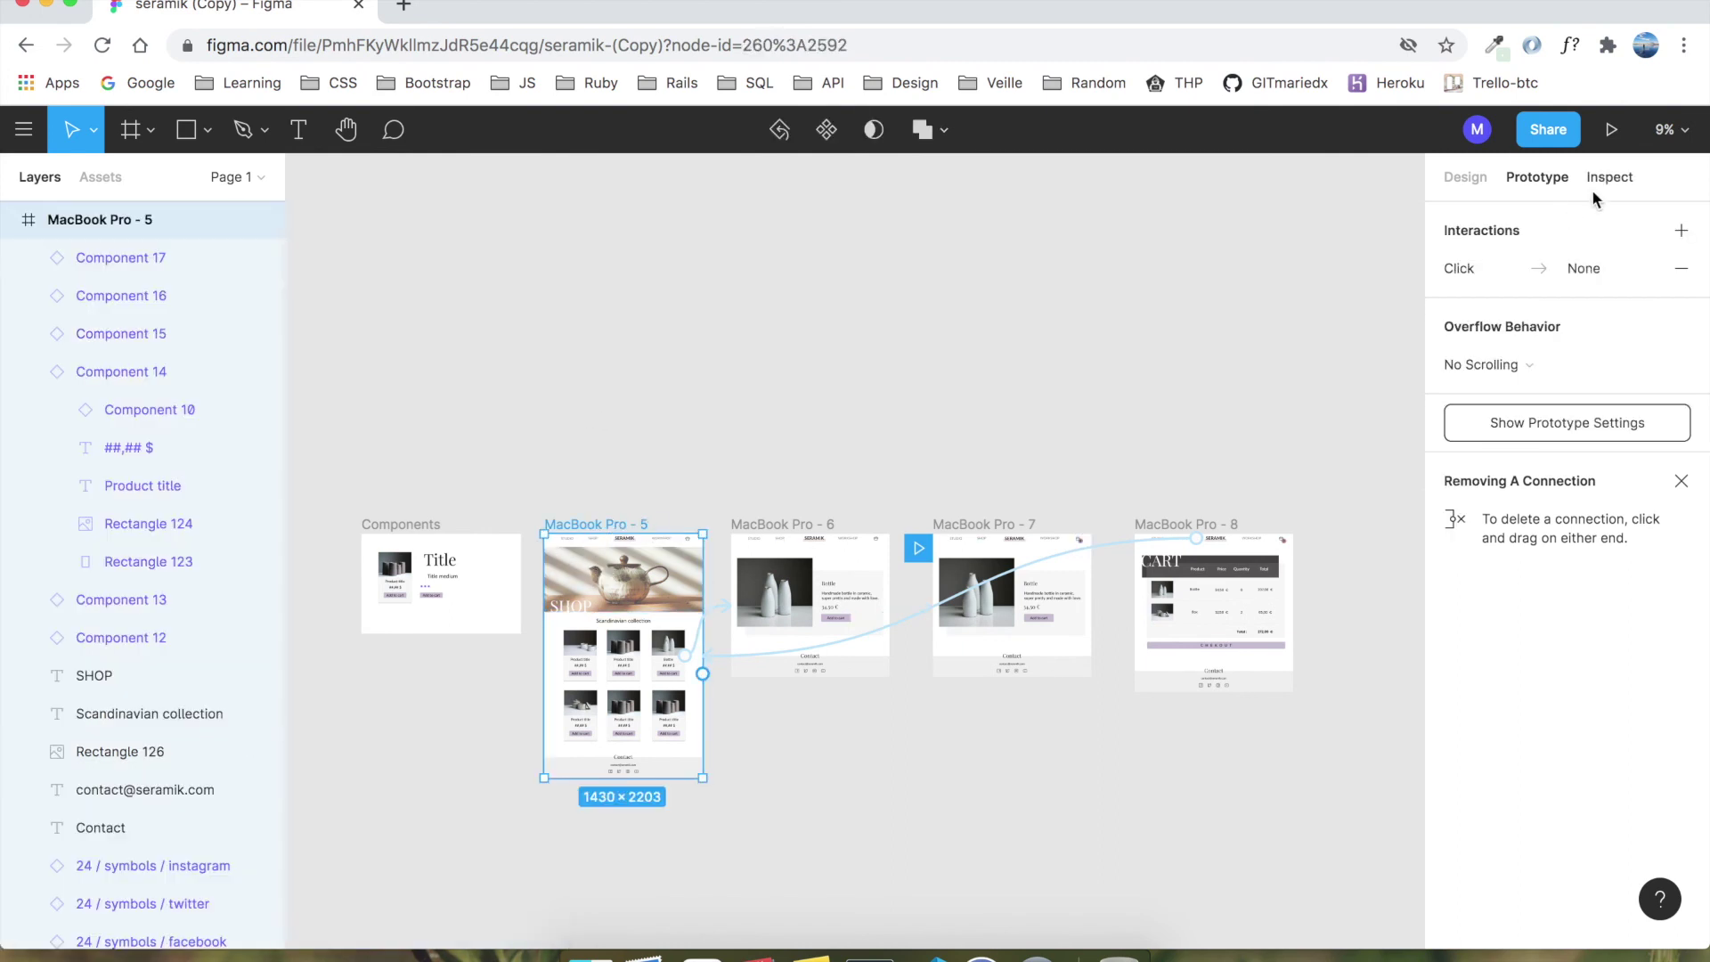
{"action": "left_click", "coordinate": [1612, 134]}
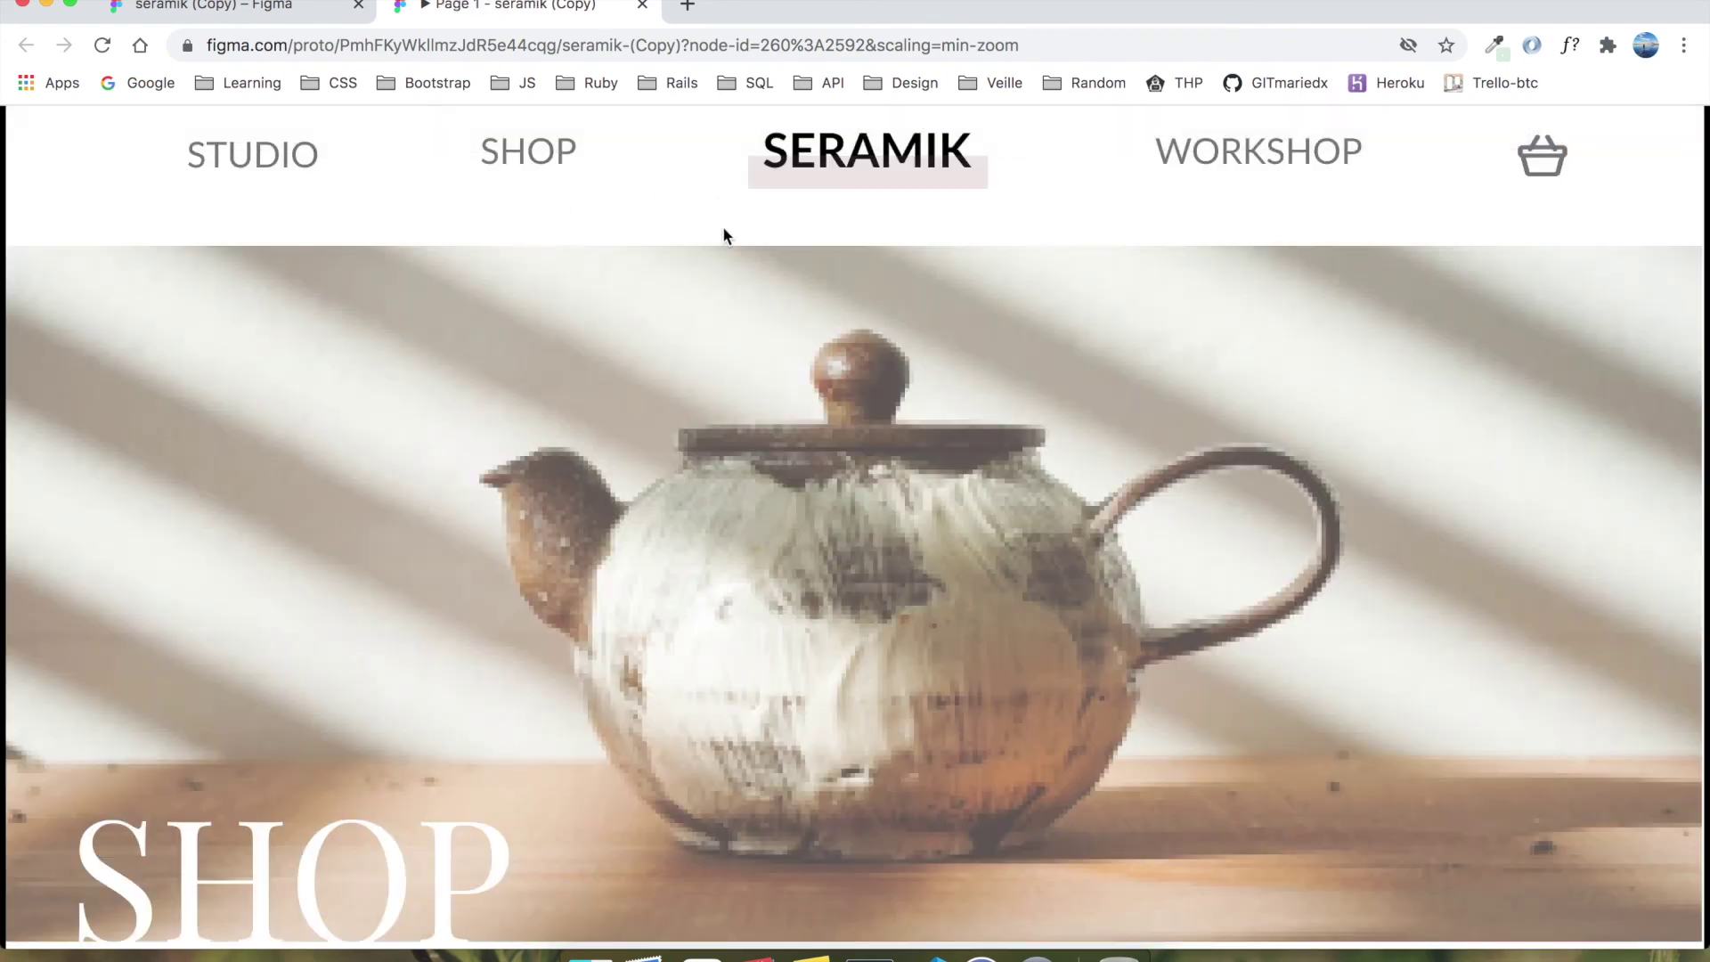
{"action": "scroll", "coordinate": [751, 270], "scroll_direction": "down", "scroll_amount": 1}
{"action": "scroll", "coordinate": [752, 281], "scroll_direction": "down", "scroll_amount": 7}
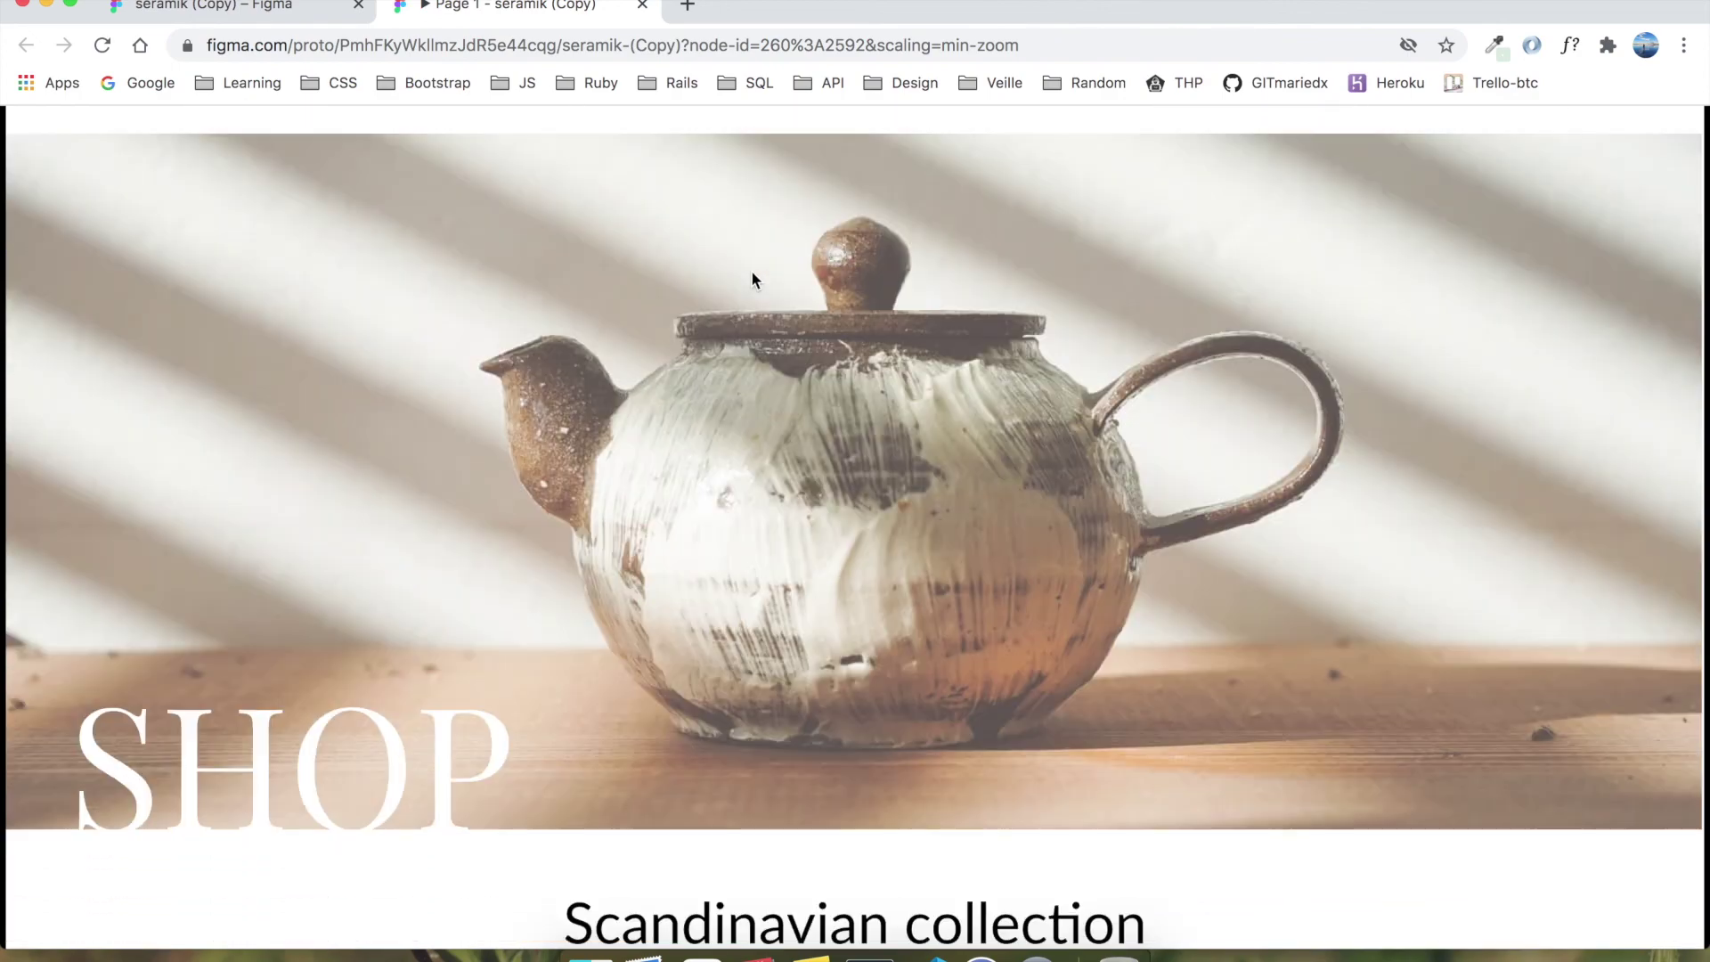
{"action": "scroll", "coordinate": [753, 281], "scroll_direction": "down", "scroll_amount": 12}
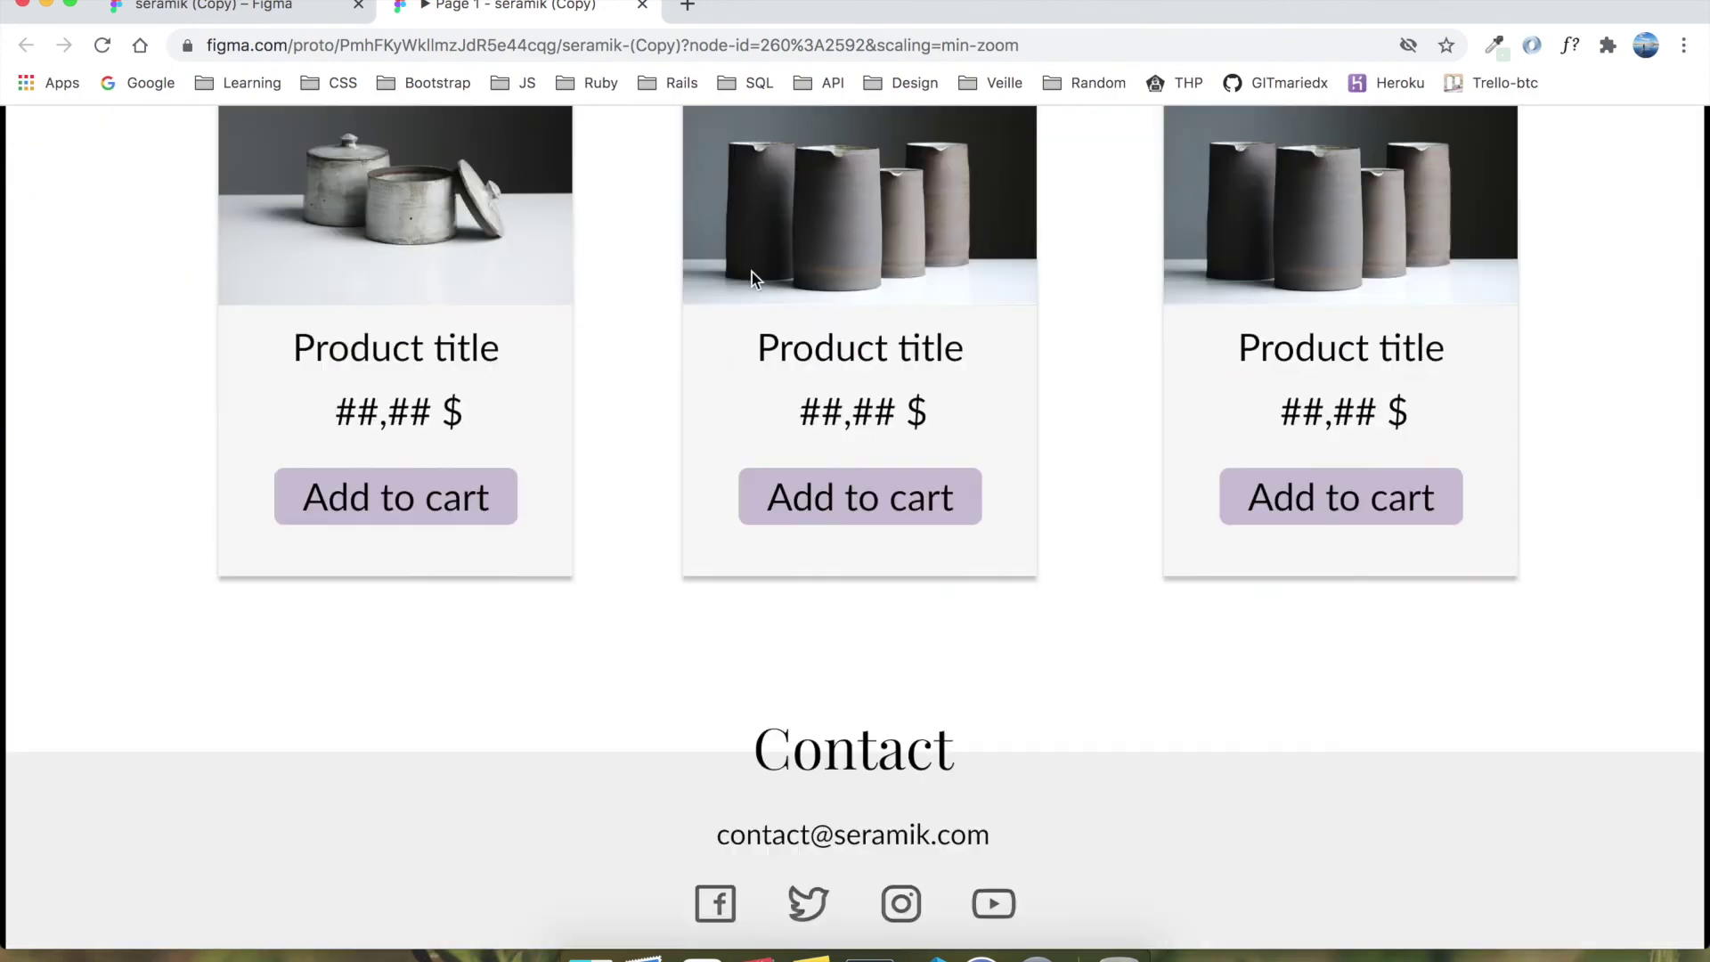
{"action": "scroll", "coordinate": [1004, 561], "scroll_direction": "up", "scroll_amount": 7}
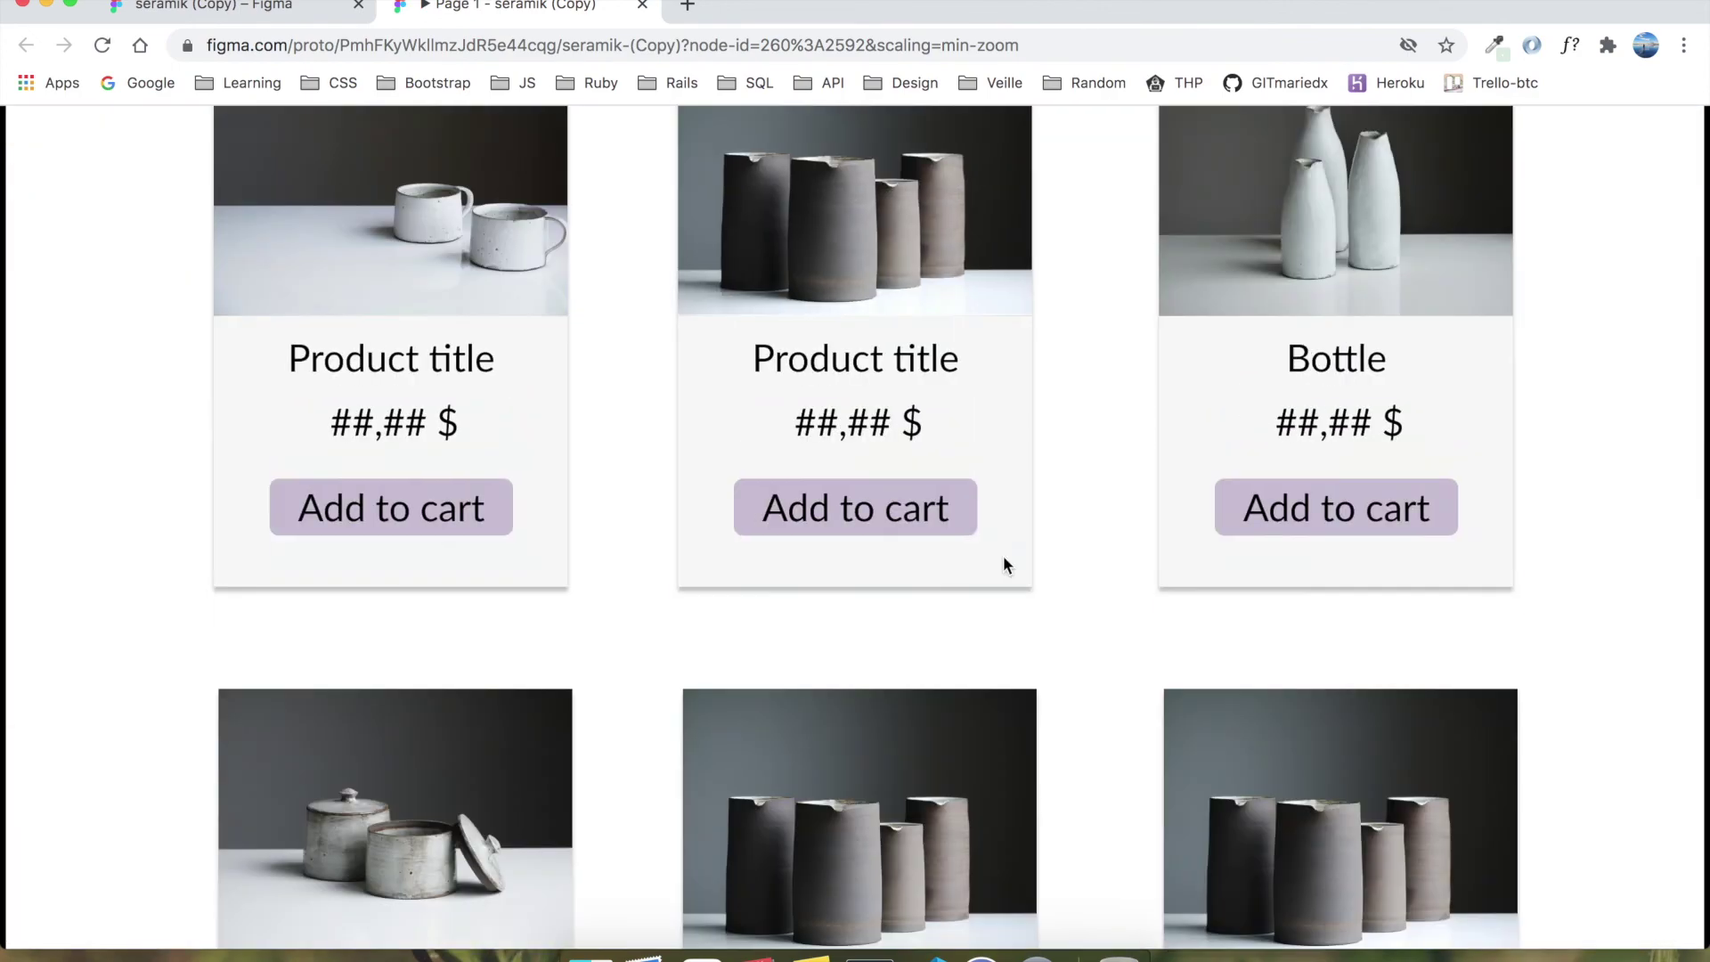
Step: Test the Bottle card's link to its product page and that page's Add to cart button
{"action": "left_click", "coordinate": [1329, 231]}
{"action": "scroll", "coordinate": [1055, 525], "scroll_direction": "down", "scroll_amount": 1}
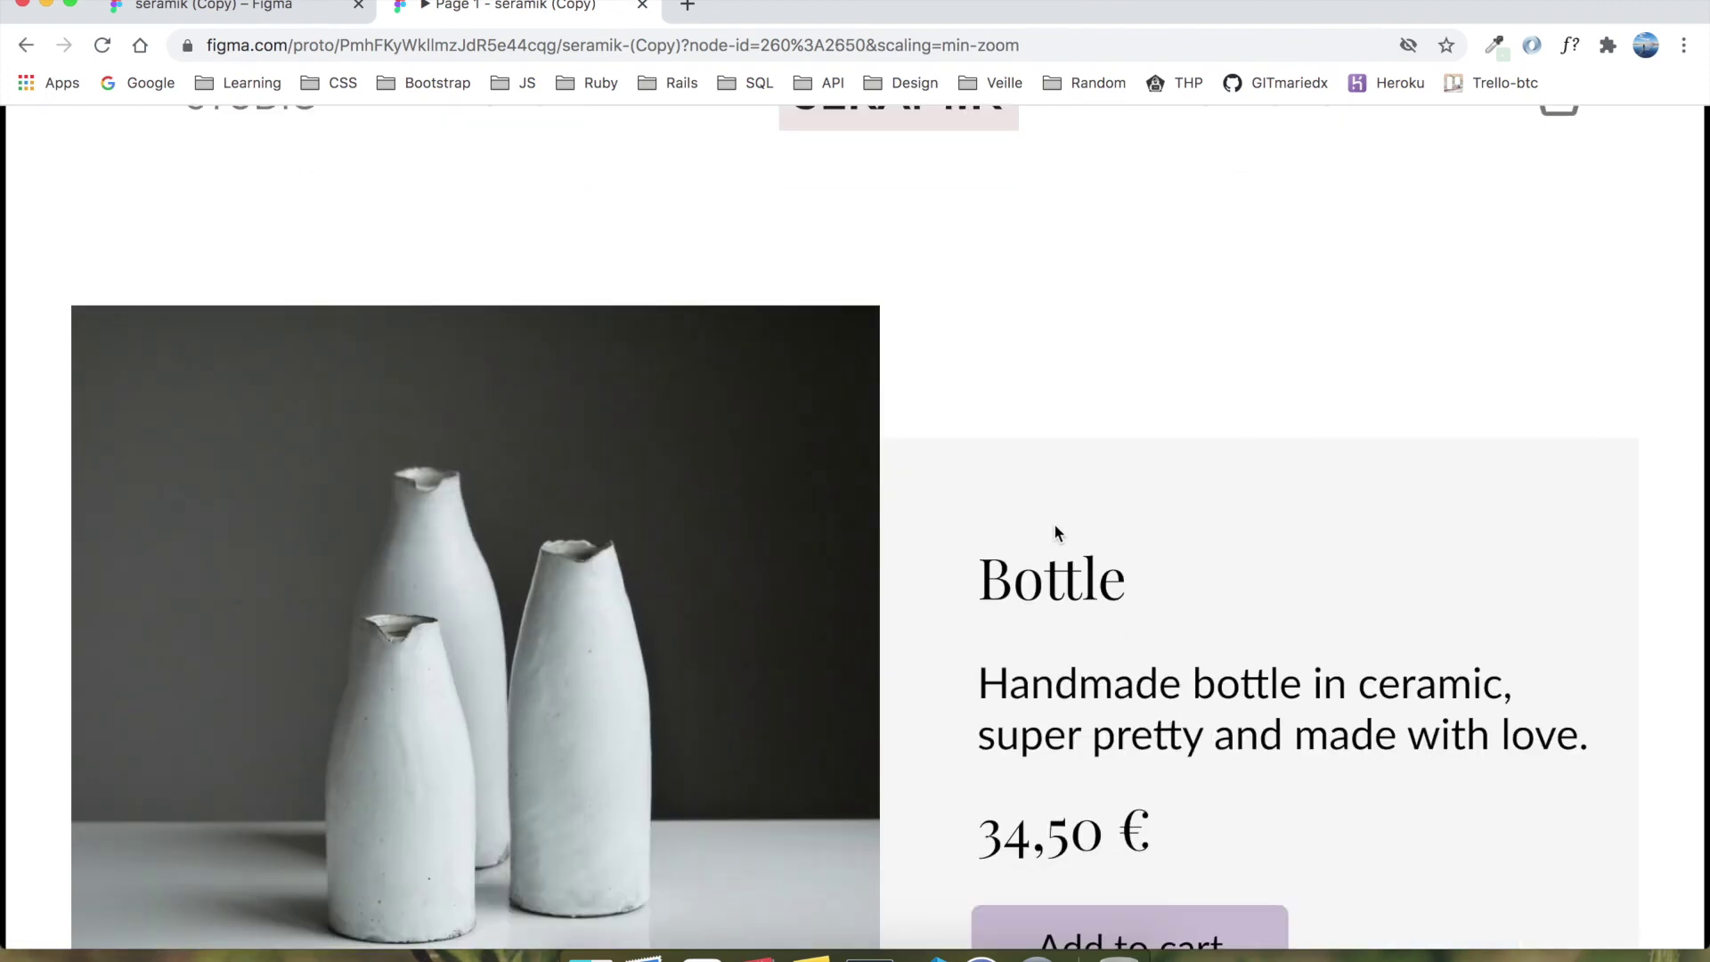
{"action": "scroll", "coordinate": [1055, 528], "scroll_direction": "down", "scroll_amount": 5}
{"action": "left_click", "coordinate": [1128, 530]}
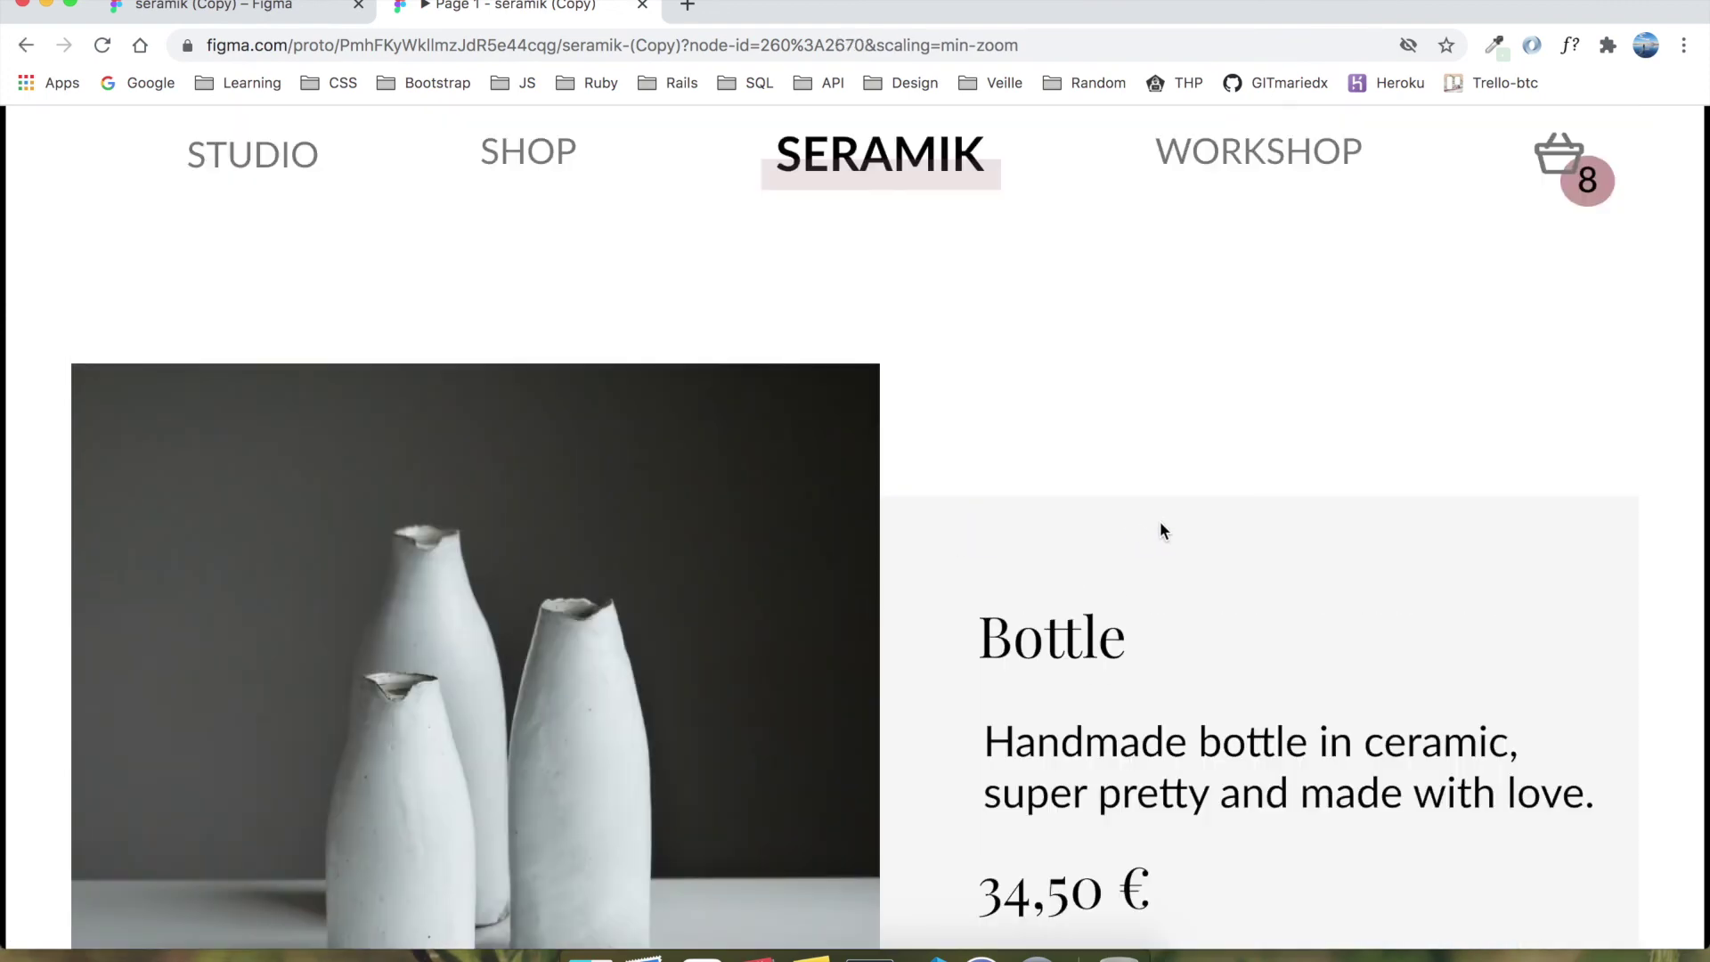
Step: Open the cart through the basket icon, look through the page, and return to the shop with the SHOP link
{"action": "left_click", "coordinate": [1558, 163]}
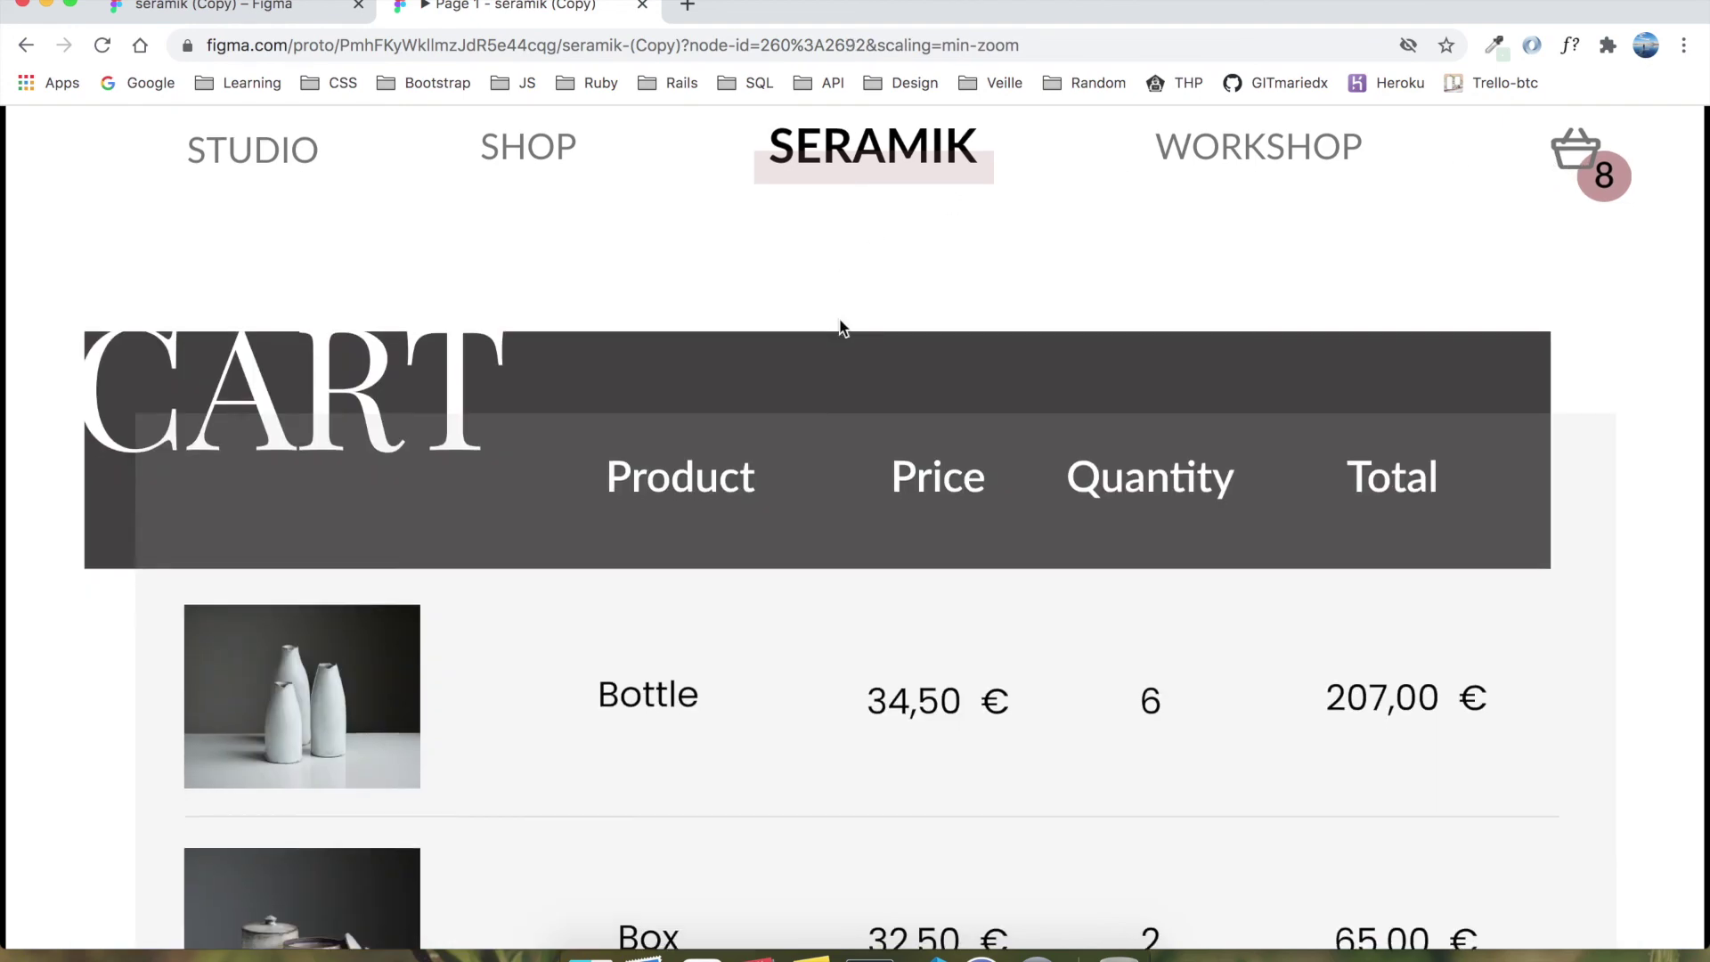
{"action": "scroll", "coordinate": [839, 325], "scroll_direction": "down", "scroll_amount": 10}
{"action": "scroll", "coordinate": [838, 326], "scroll_direction": "up", "scroll_amount": 10}
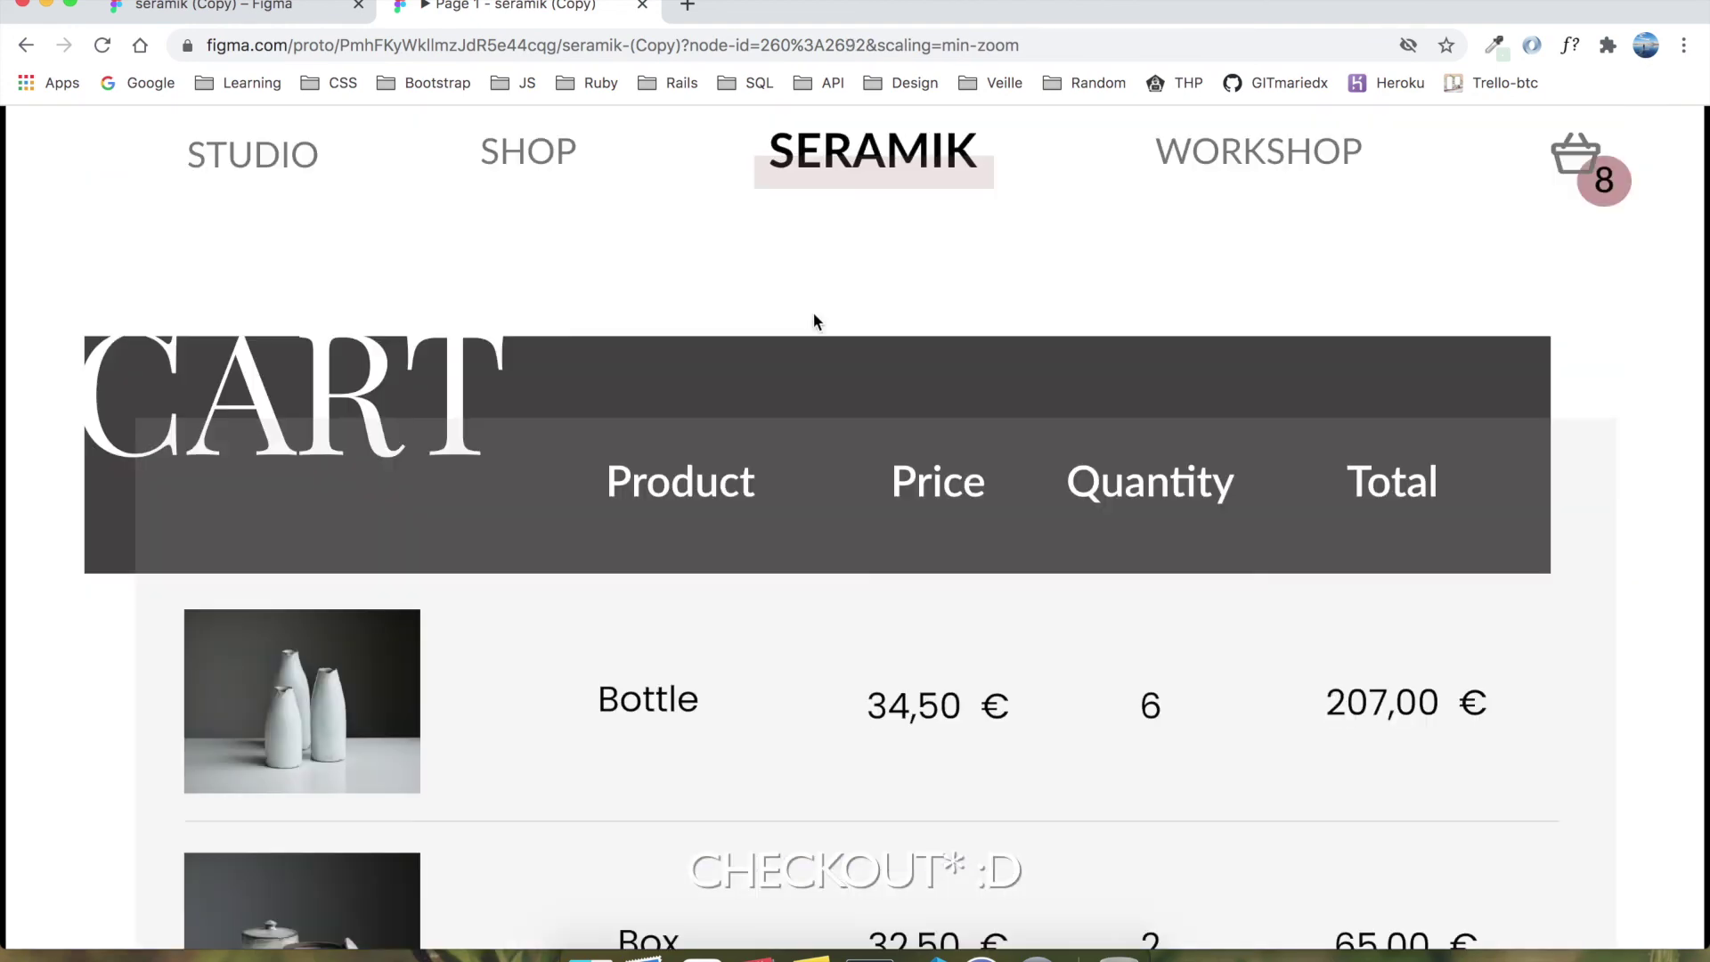
{"action": "left_click", "coordinate": [549, 169]}
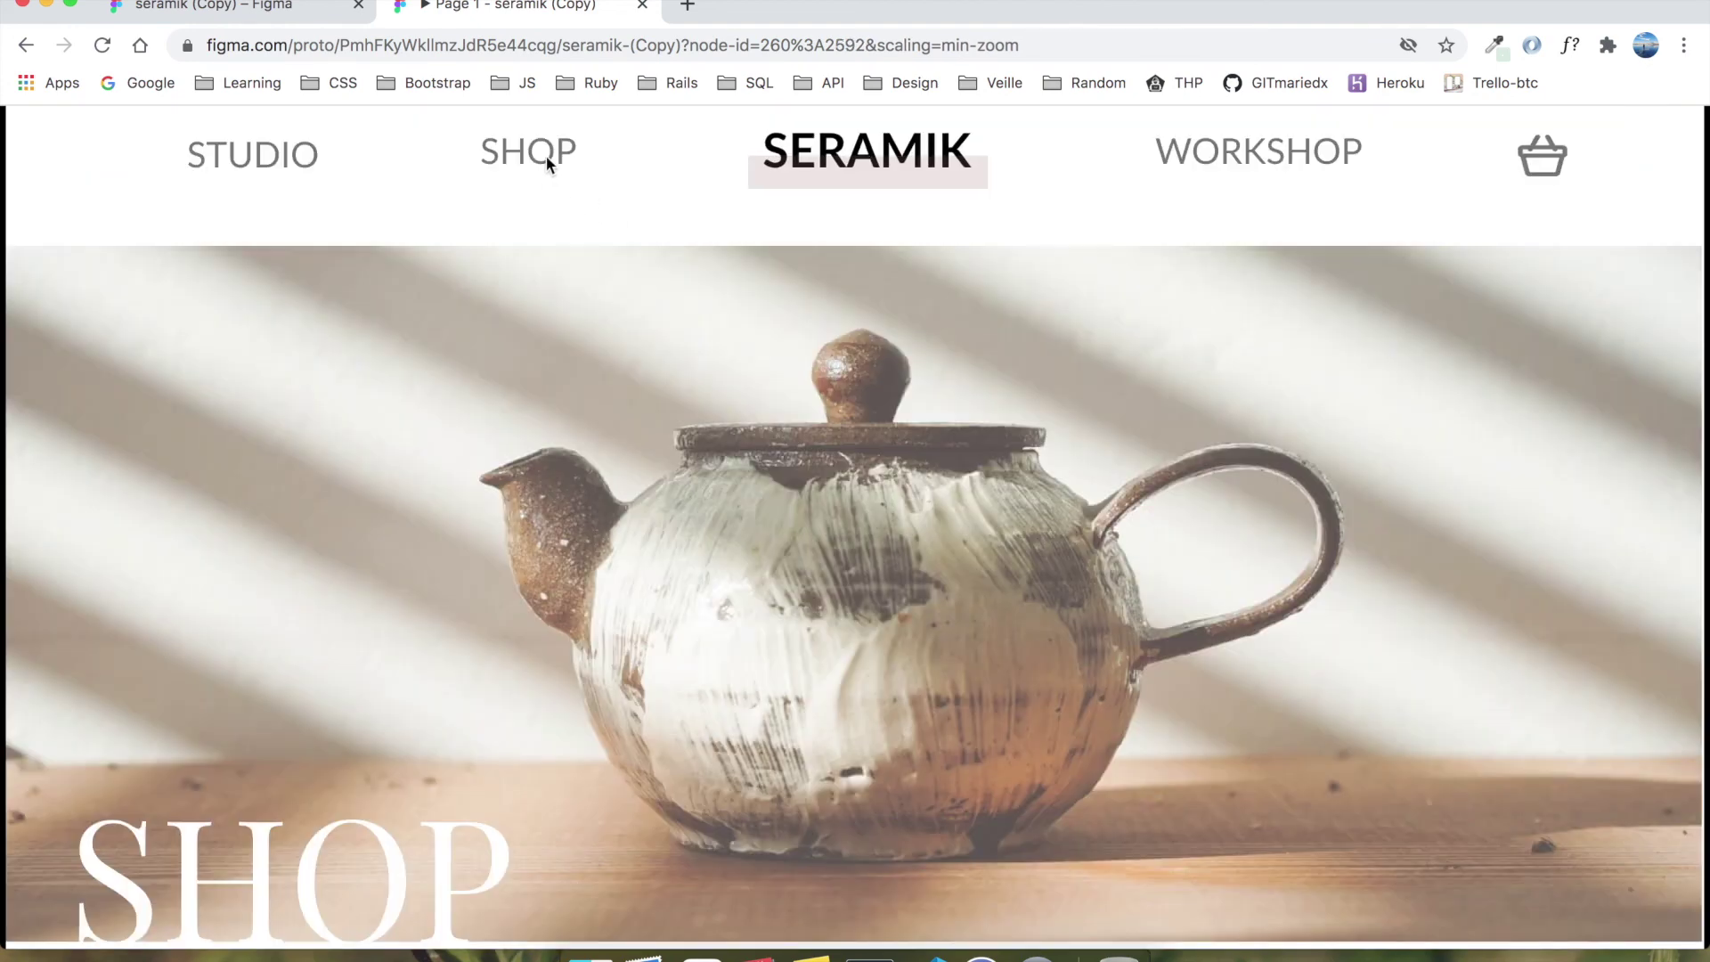